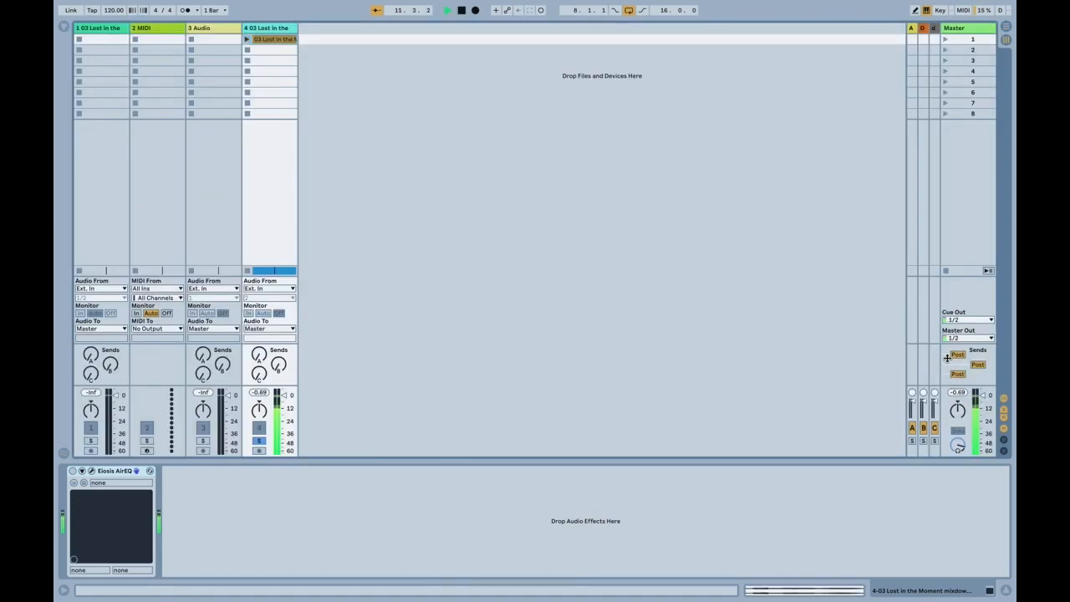
Enlarge the Session mixer section so the track and Master level meters are taller, and stop playback
drag(951, 386, 951, 290)
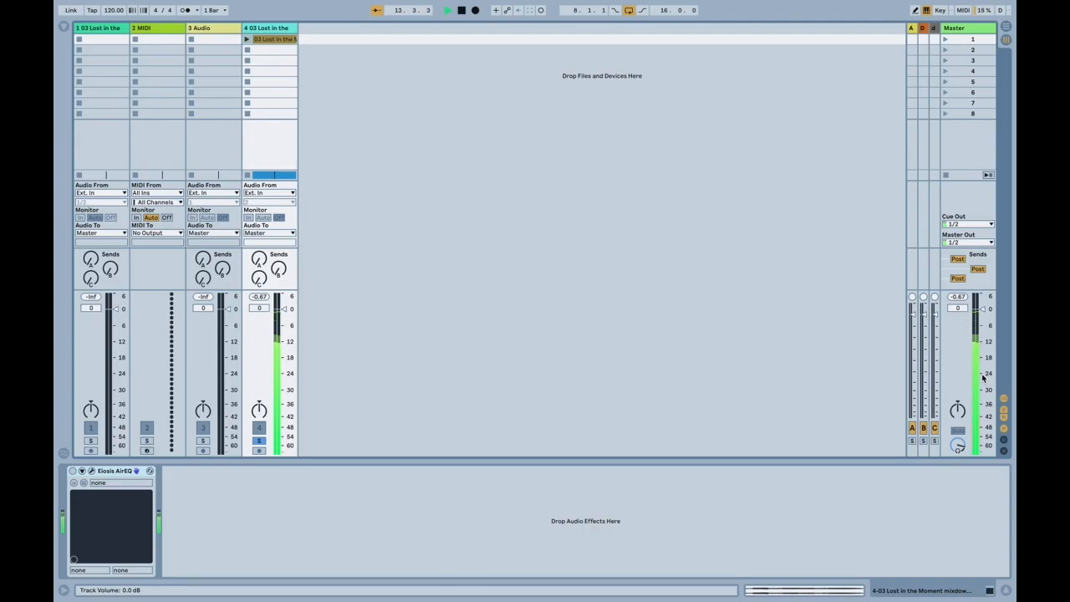
key(space)
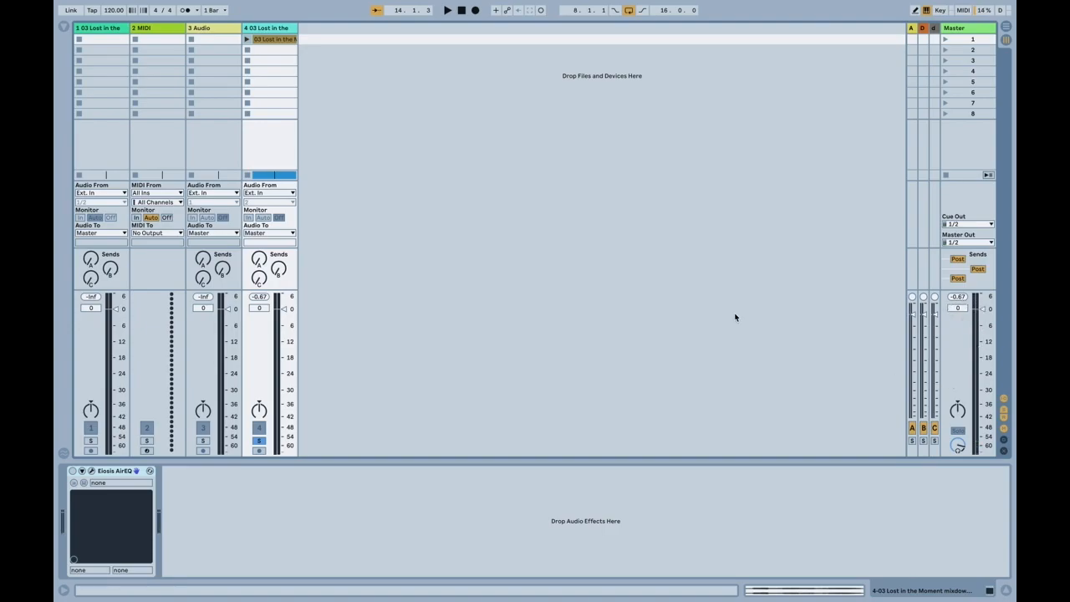
Play the 03 - Serotonin clip from bar 31 and check its level on the Master meter in Session View
key(Tab)
click(736, 253)
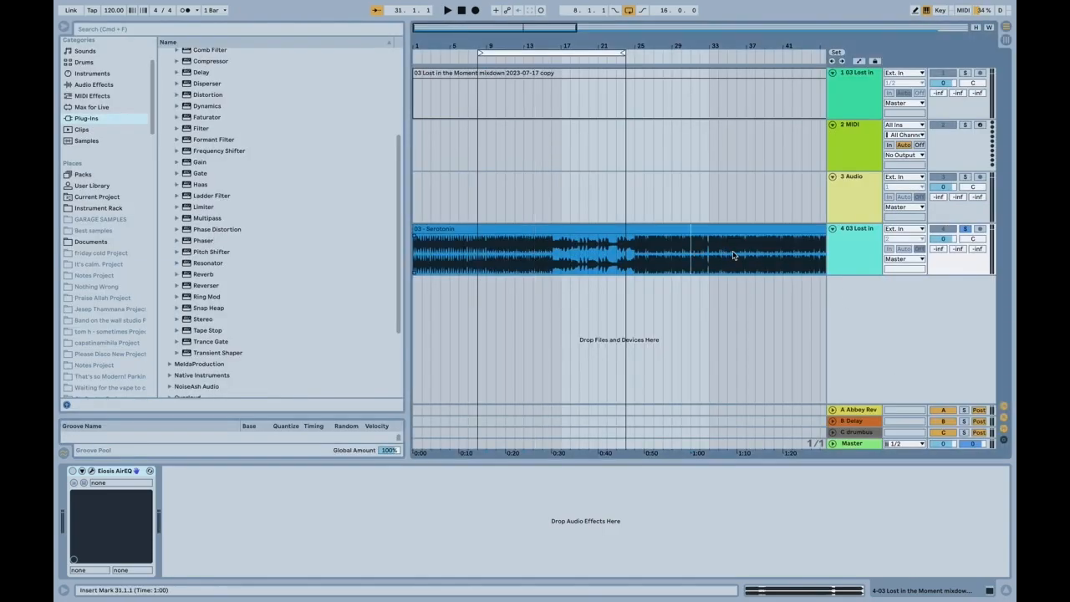
key(space)
key(Tab)
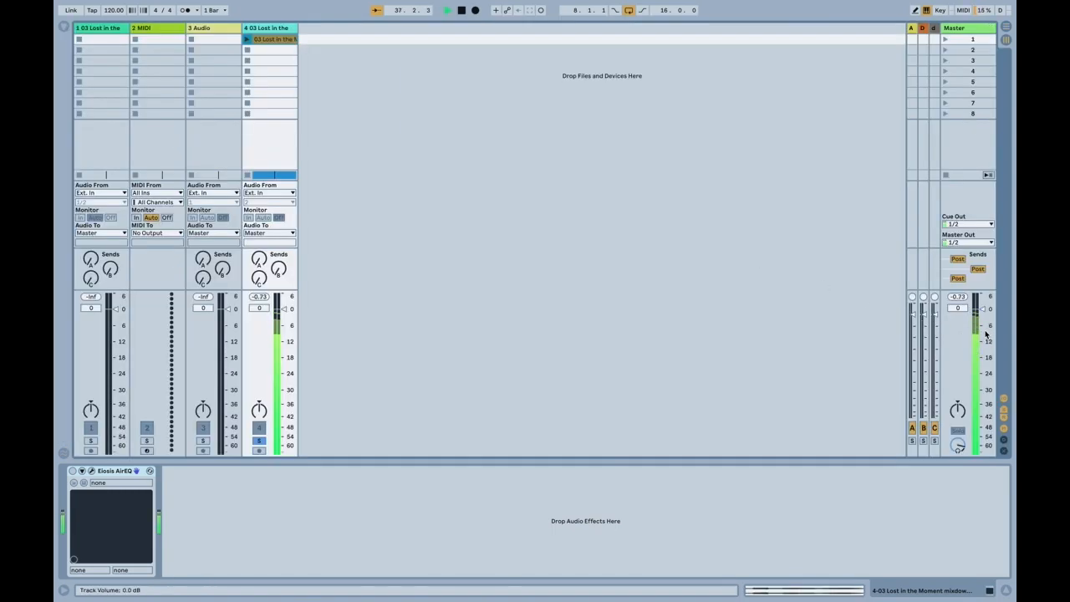
key(Tab)
key(space)
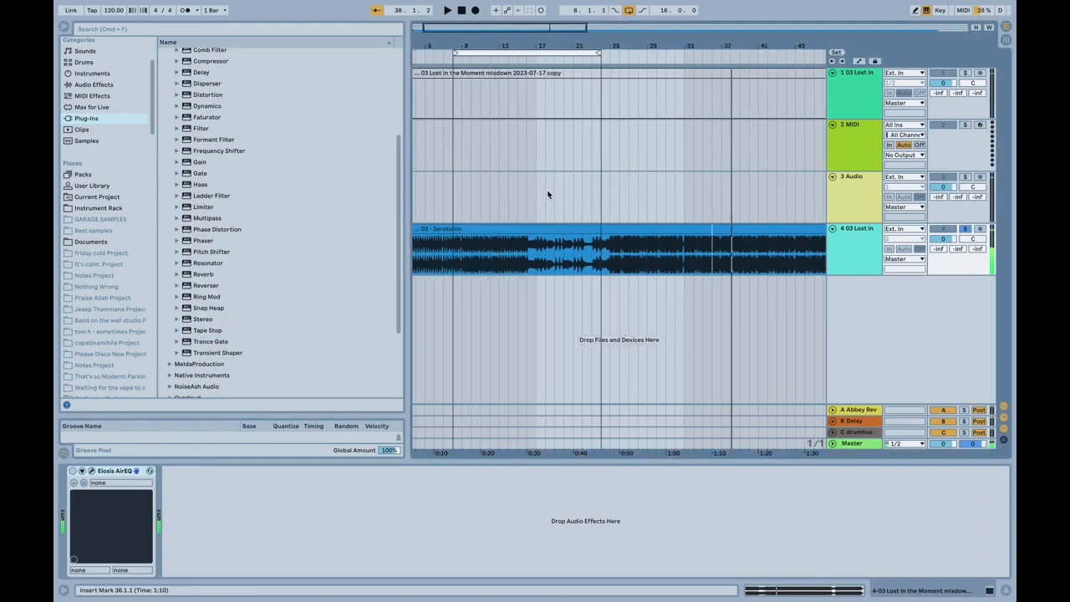
Play the 03 - Serotonin clip from bar 74 and check its level on the Master meter in Session View
scroll(548, 194, left, 5)
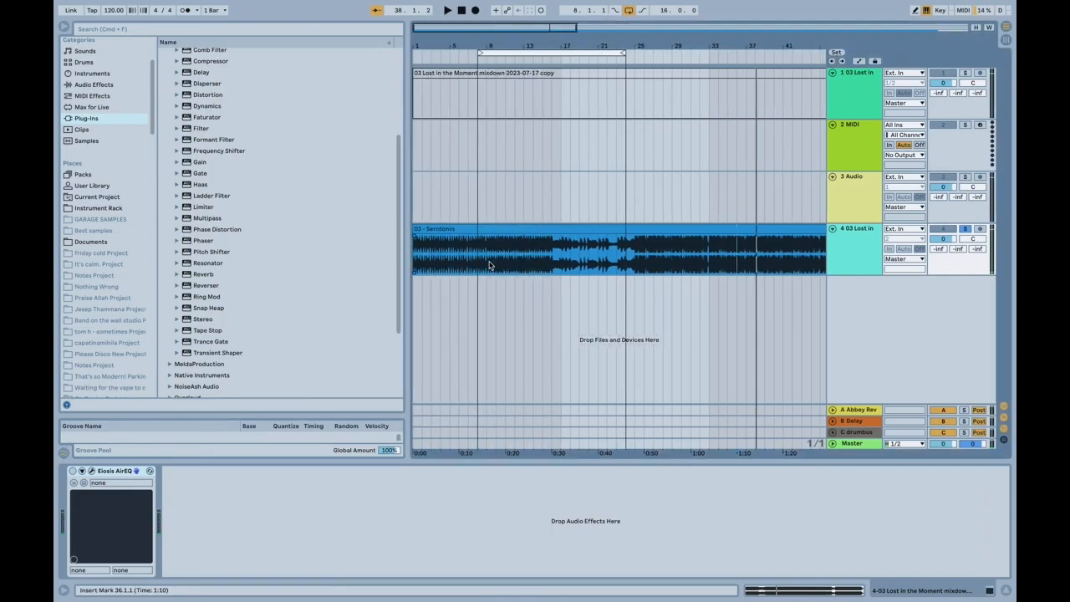
key(Tab)
key(Tab)
scroll(623, 265, right, 15)
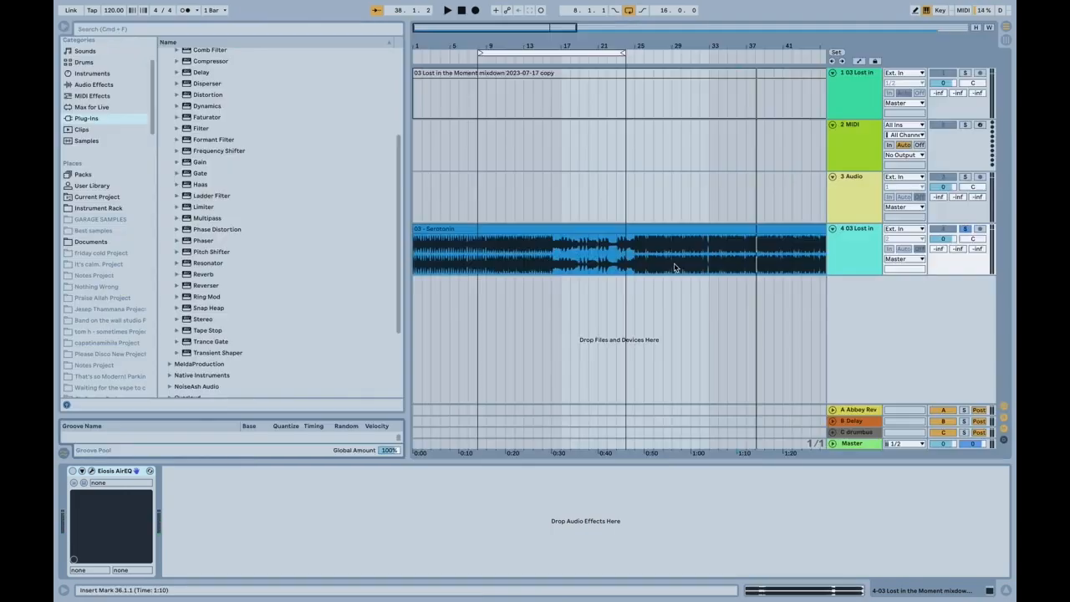
click(655, 259)
key(space)
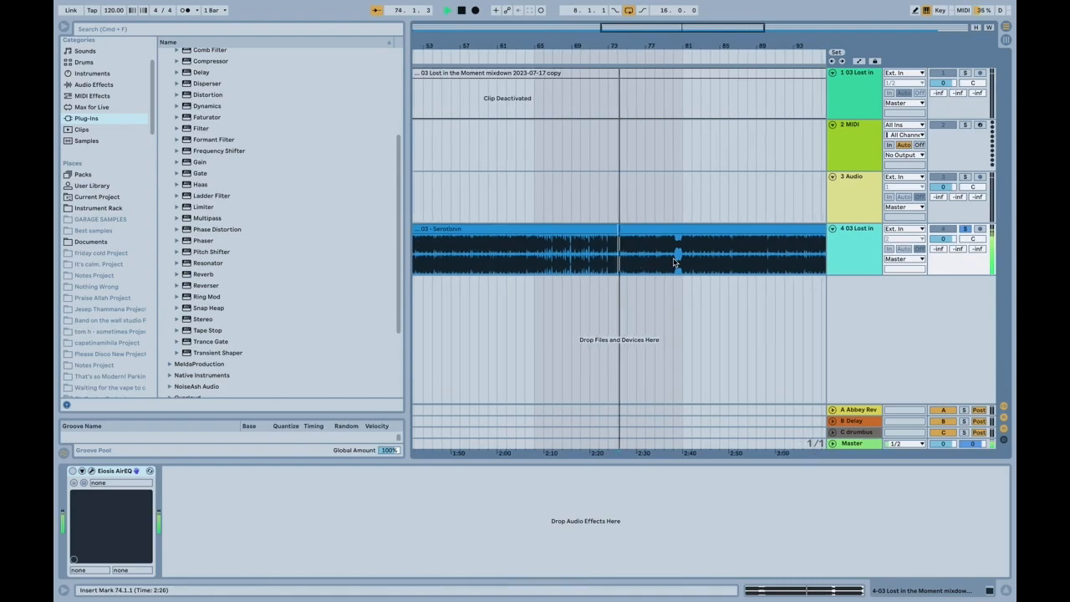
key(Tab)
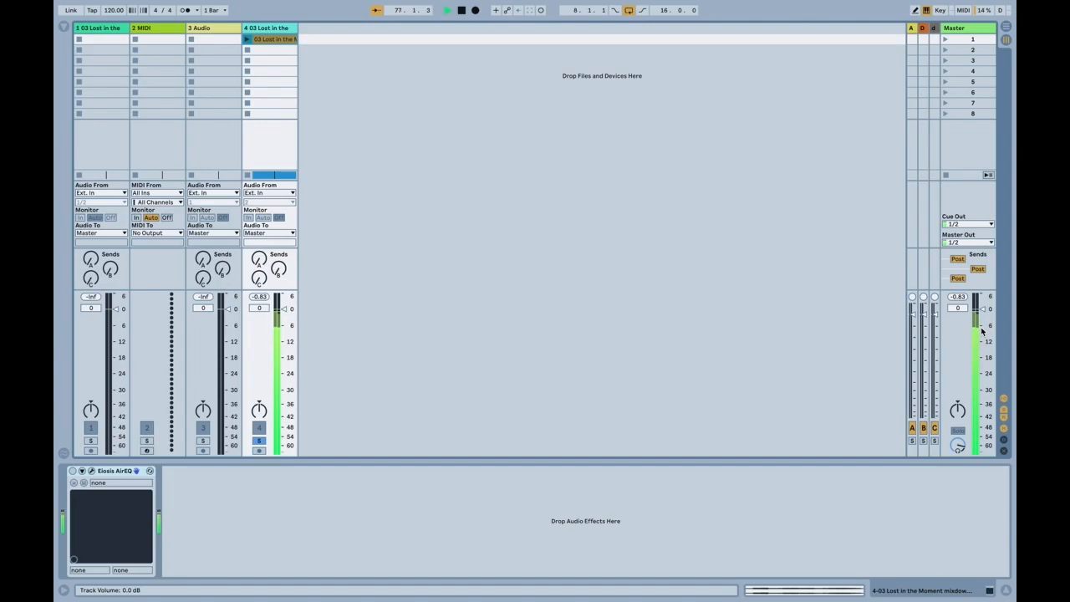
key(Tab)
key(space)
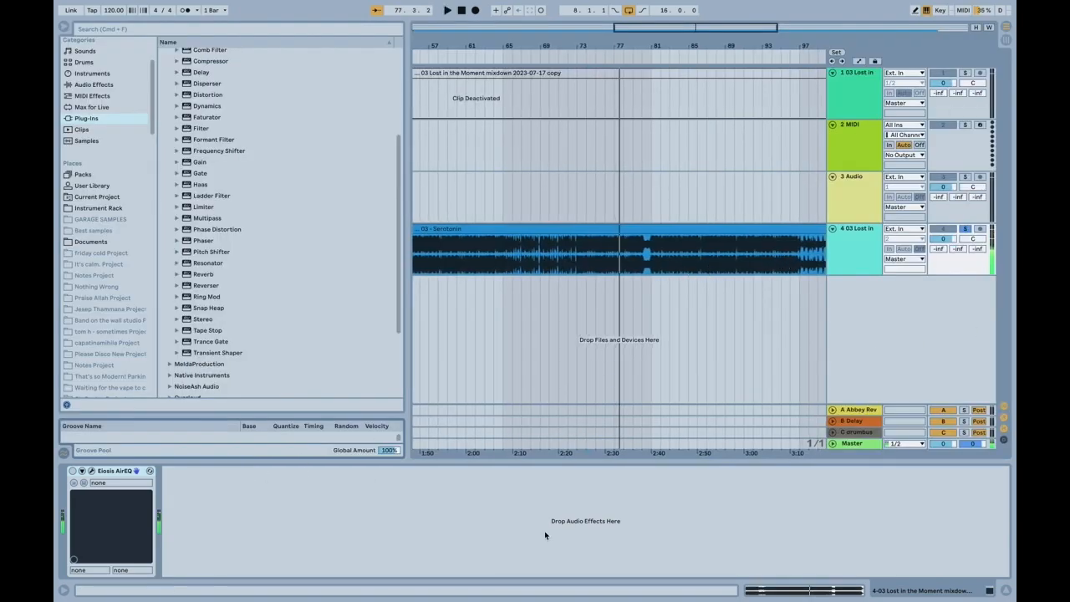
Open the 03 - Serotonin clip's sample settings and match the project tempo to its 132 BPM
click(681, 230)
click(791, 593)
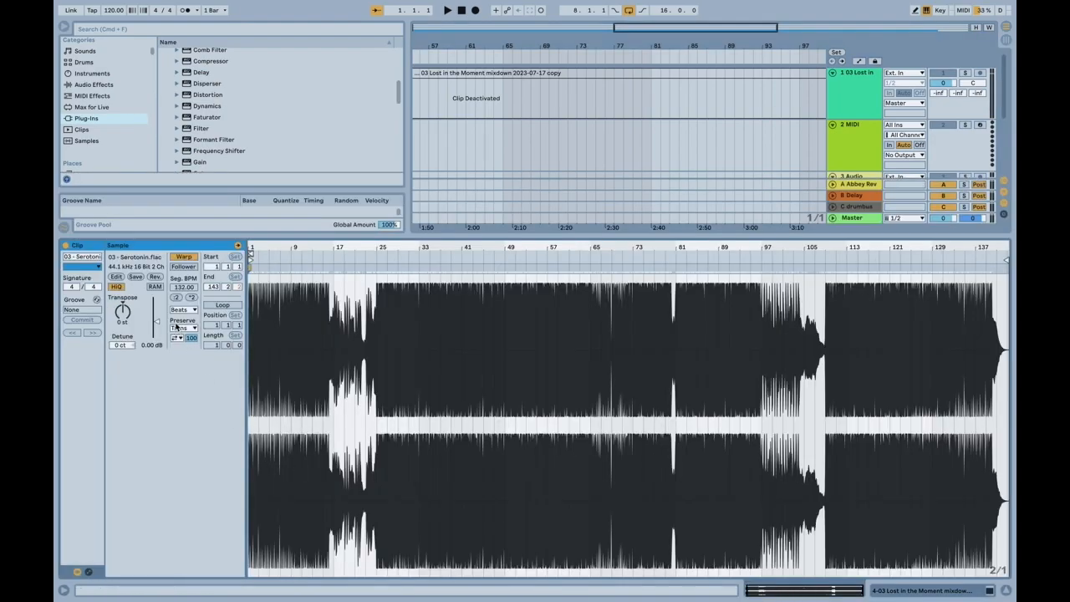
click(185, 258)
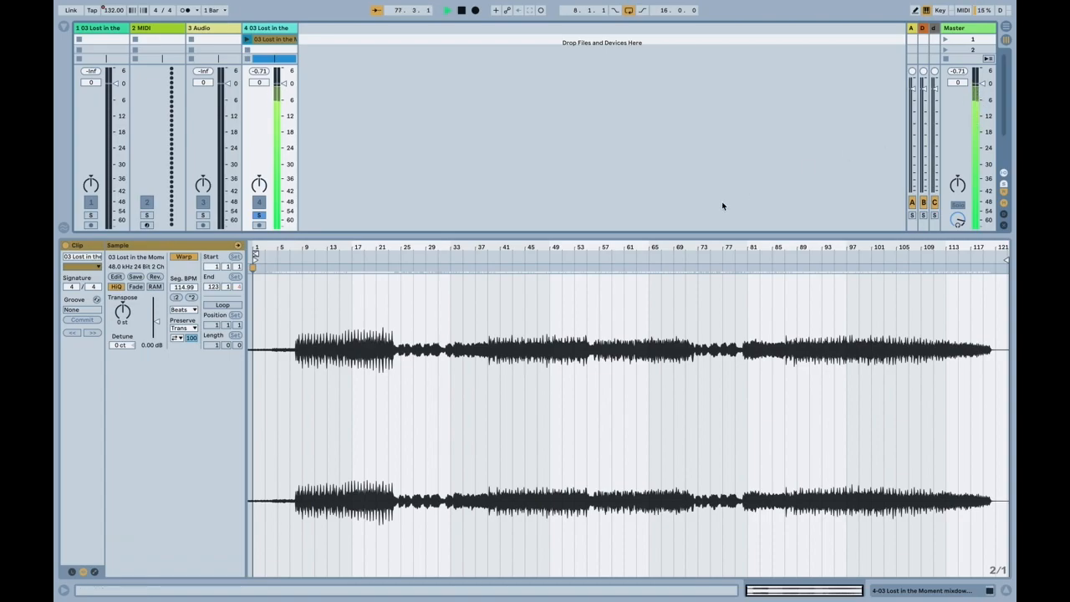
Stop playback, deactivate the 03 - Serotonin clip in the arrangement, and activate the 03 Lost in the Moment mixdown clip on track 1
key(Tab)
key(space)
scroll(518, 285, left, 15)
click(488, 242)
click(489, 227)
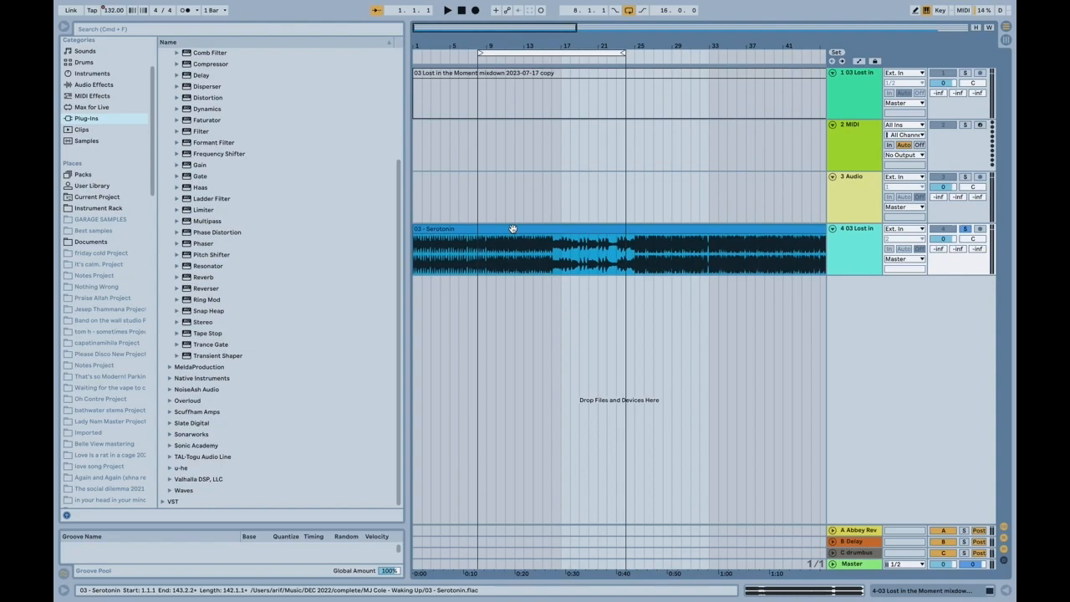
click(496, 74)
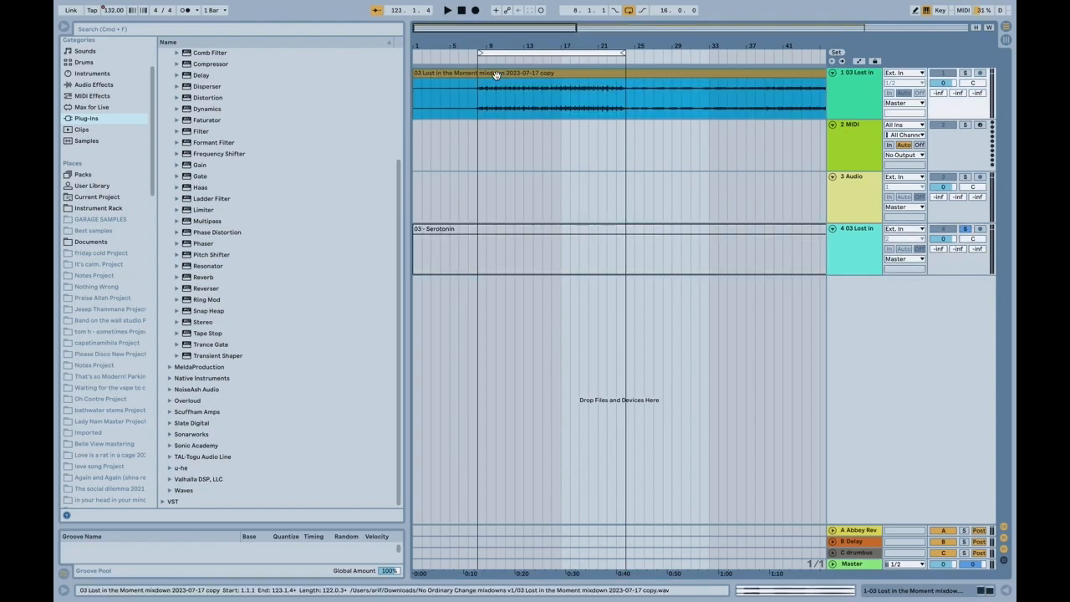
Solo track 1, show its devices, and play the Lost in the Moment clip from bar 8
click(466, 115)
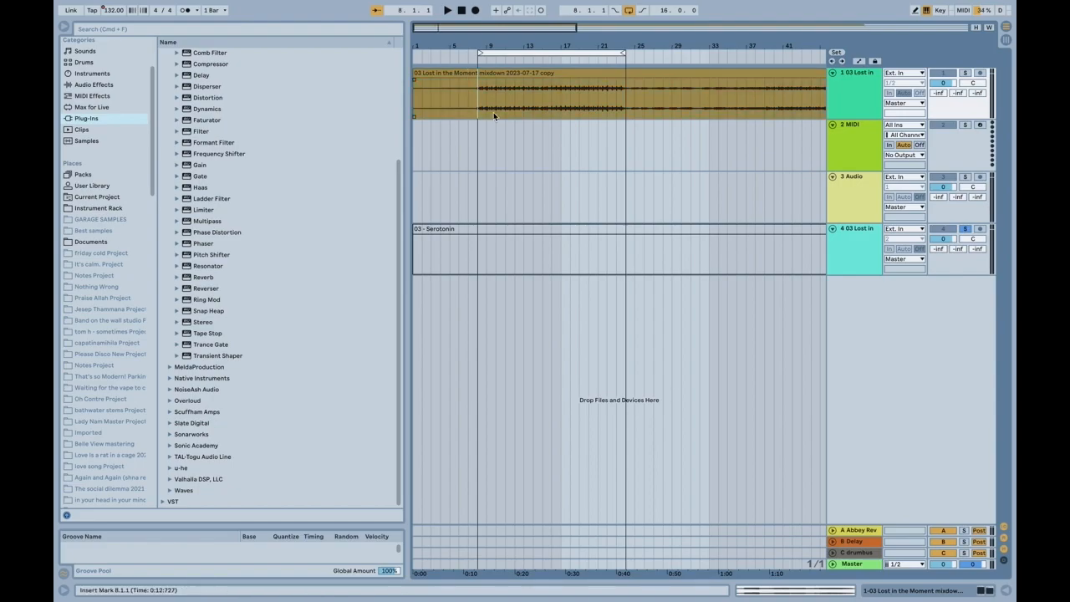
click(964, 73)
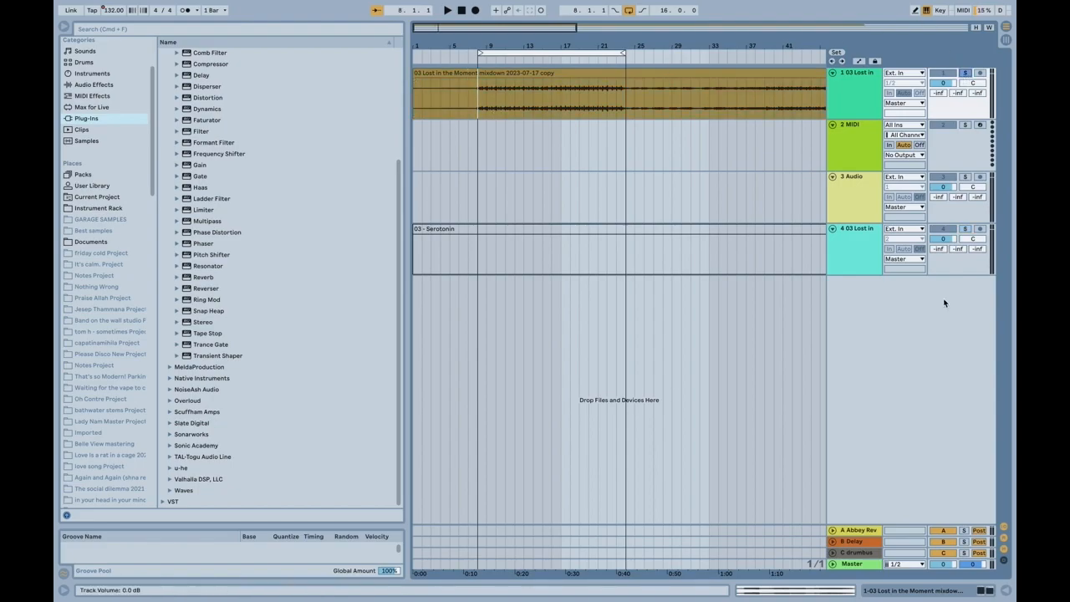
click(945, 596)
key(space)
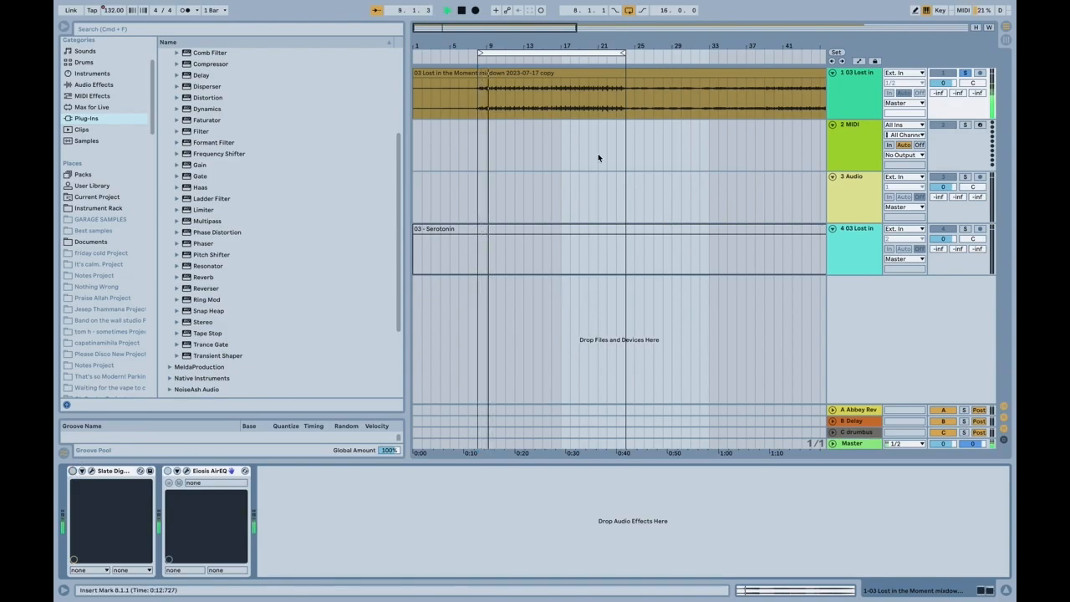
Turn off Warp for the Lost in the Moment clip in its sample settings and hide the clip view
click(513, 73)
click(799, 590)
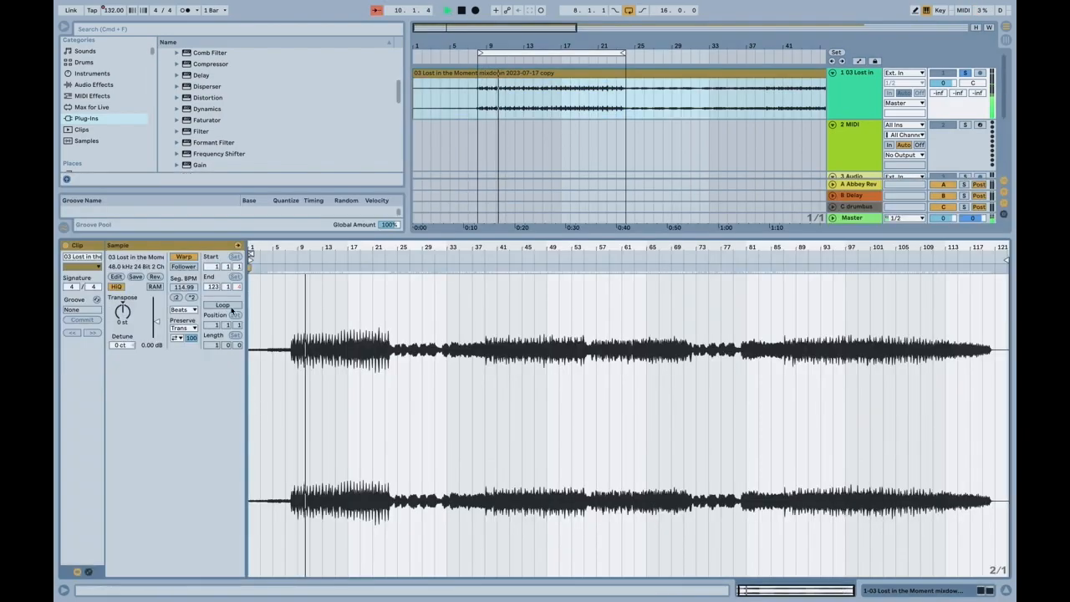
key(super+alt+l)
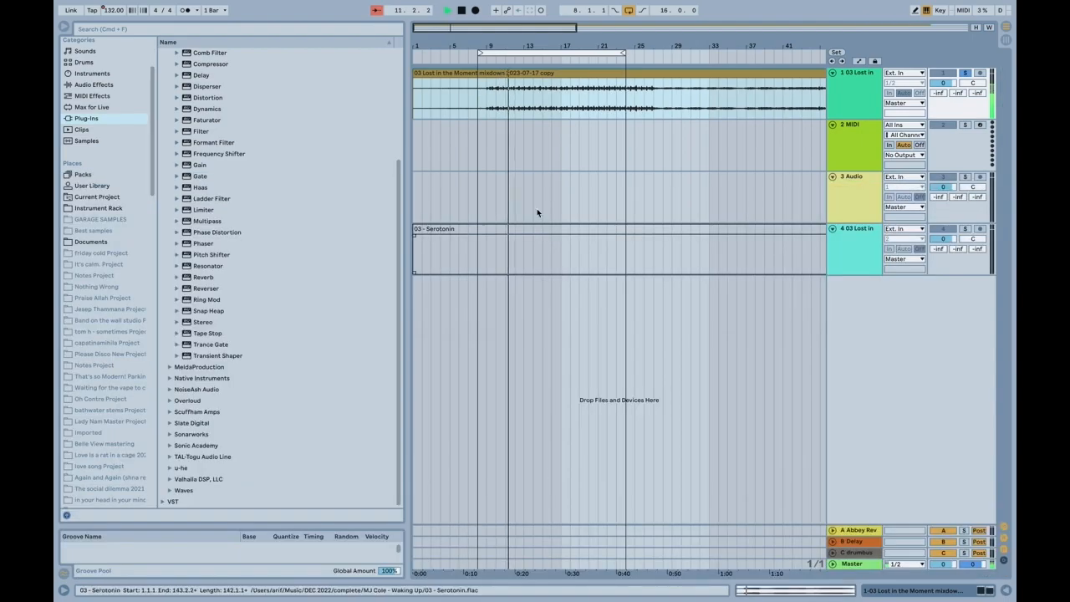
Loop the Lost in the Moment clip from bar 9 to bar 24 and stop playback
drag(487, 87, 625, 71)
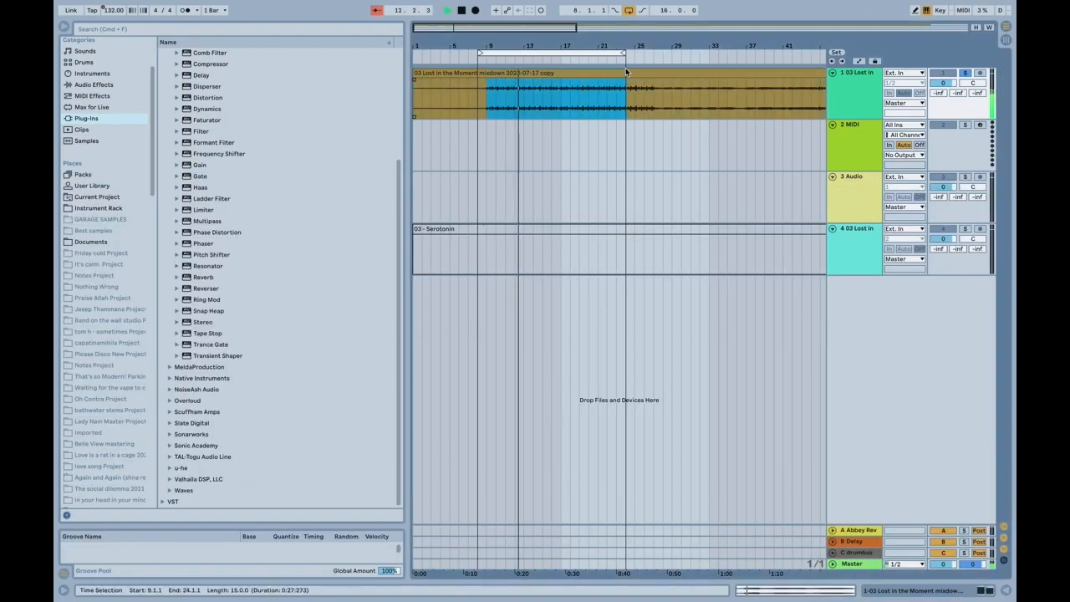
key(super+l)
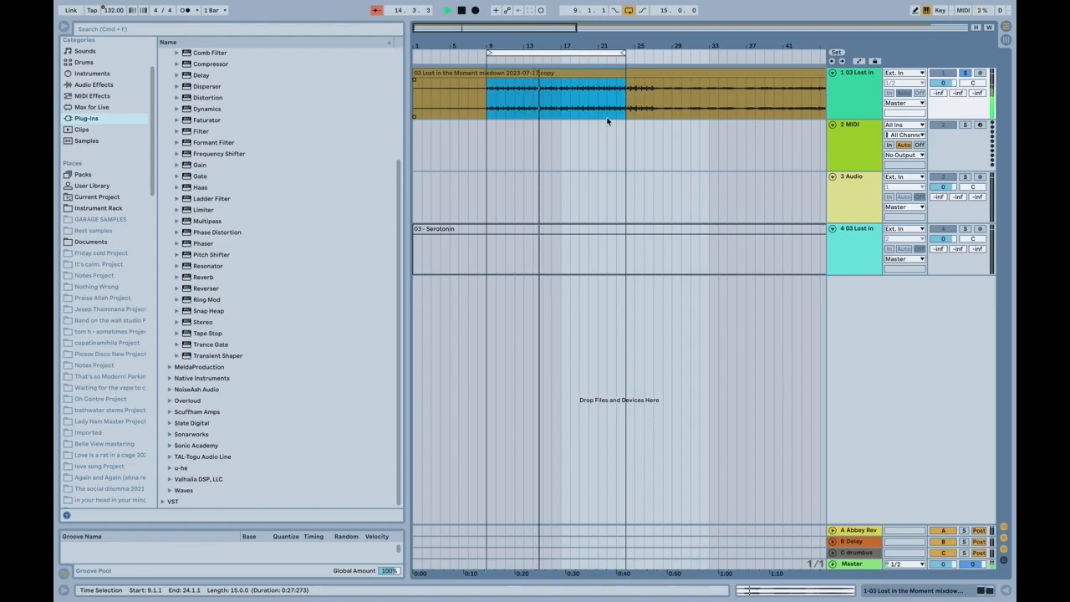
key(space)
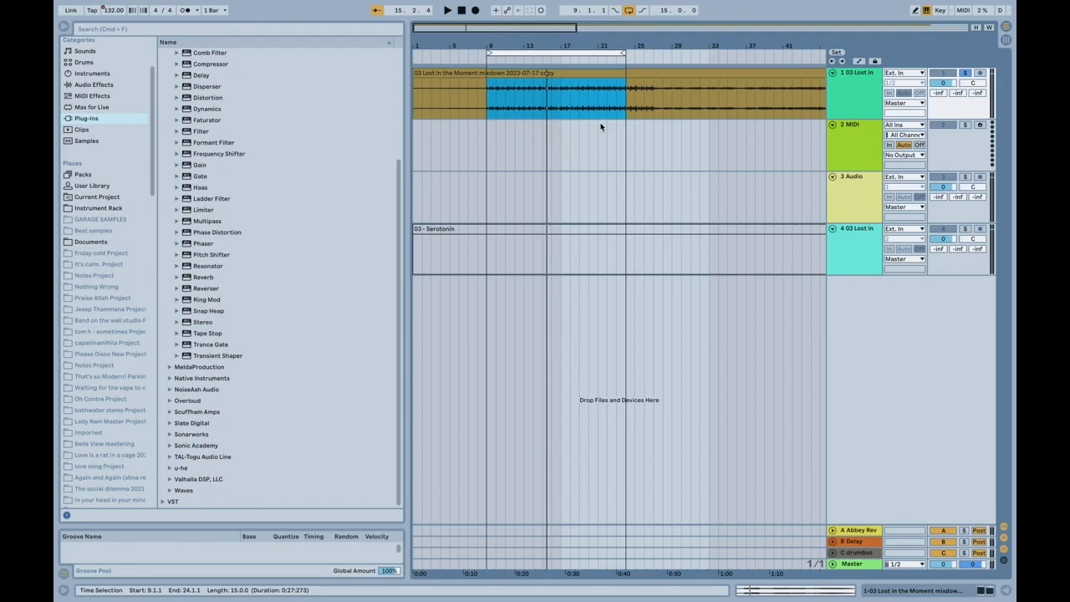
Listen to the Lost in the Moment clip from bar 15 and stop playback at that position
click(547, 111)
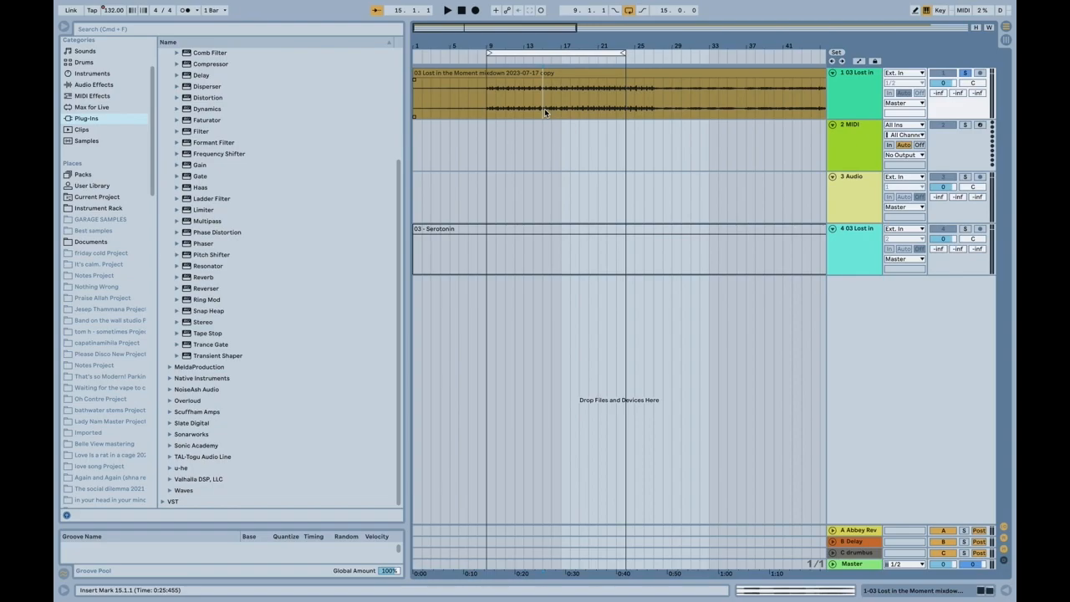
key(space)
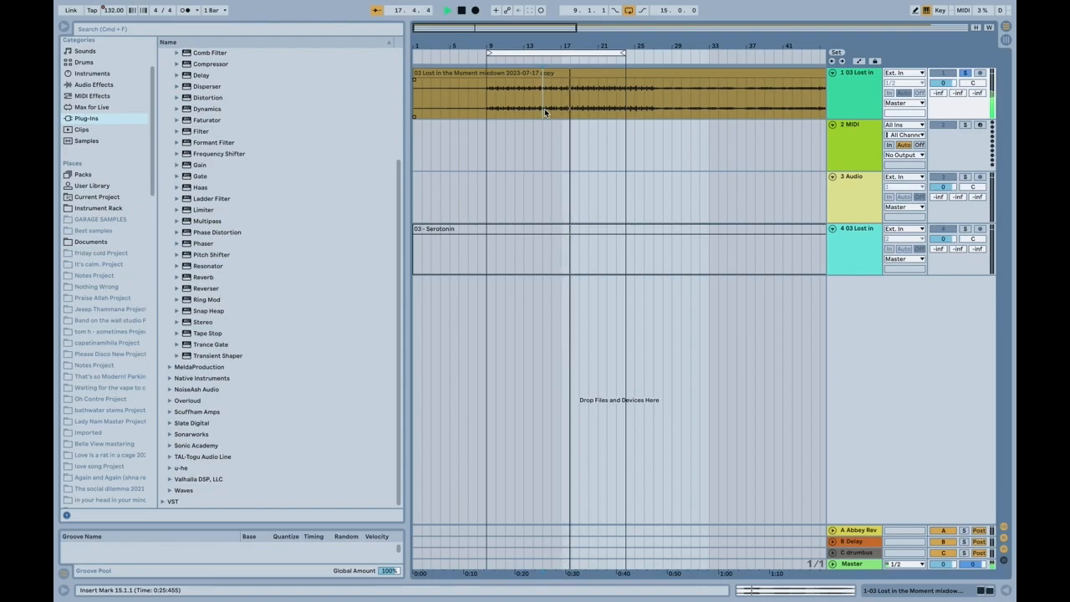
key(space)
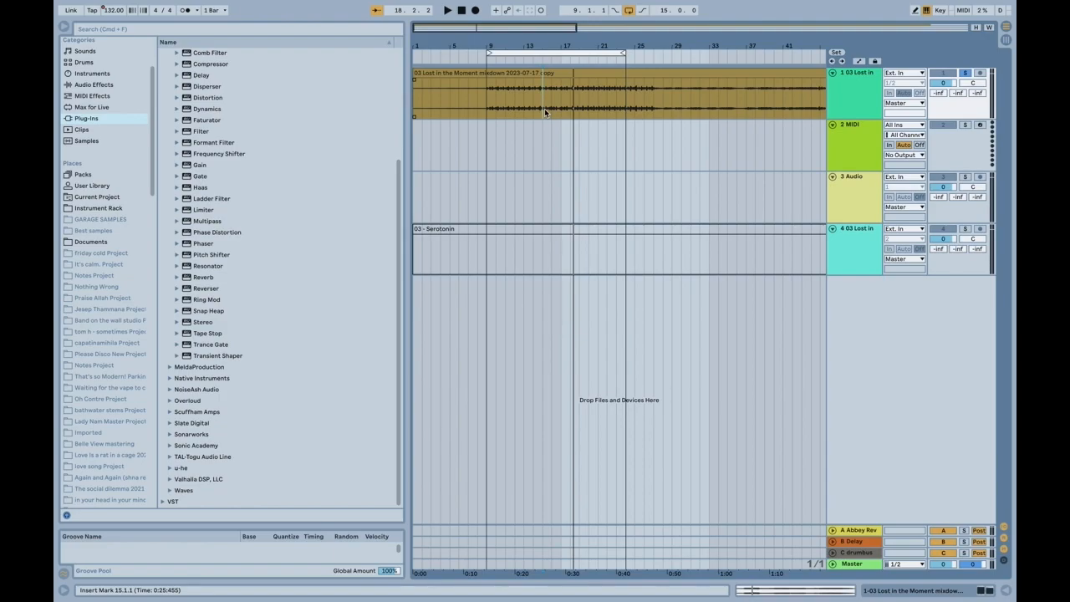
key(space)
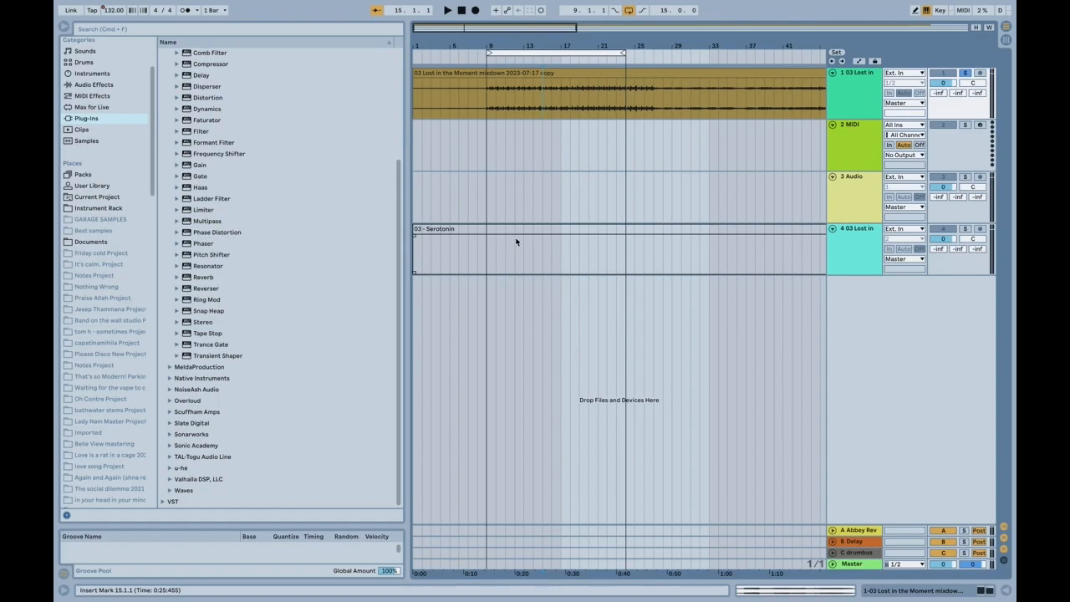
Deactivate the Lost in the Moment clip, activate the 03 - Serotonin clip on track 4, and listen to it for comparison
click(517, 97)
click(541, 228)
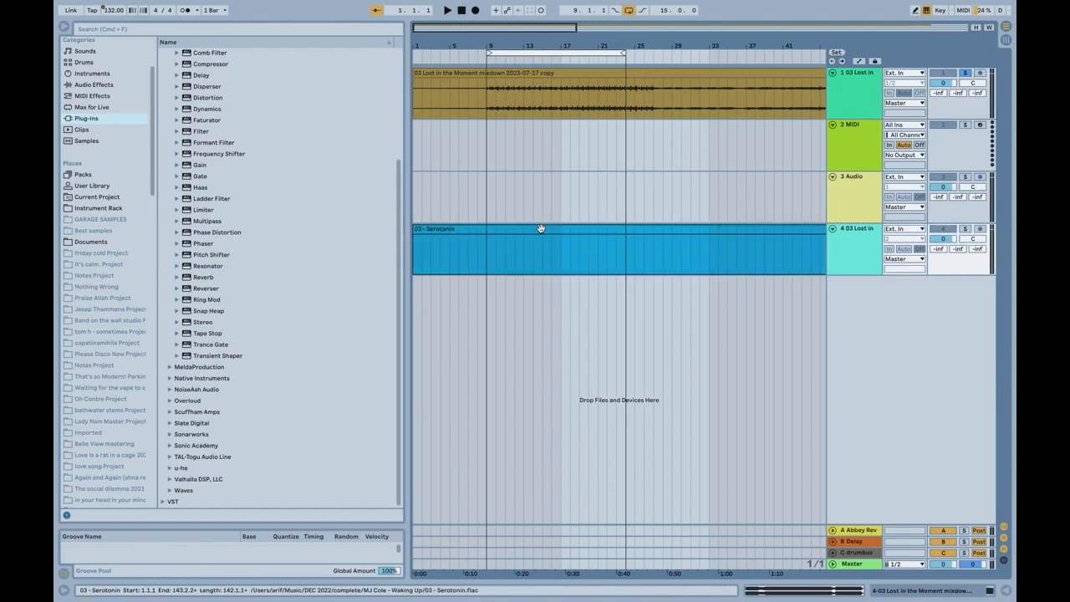
click(577, 72)
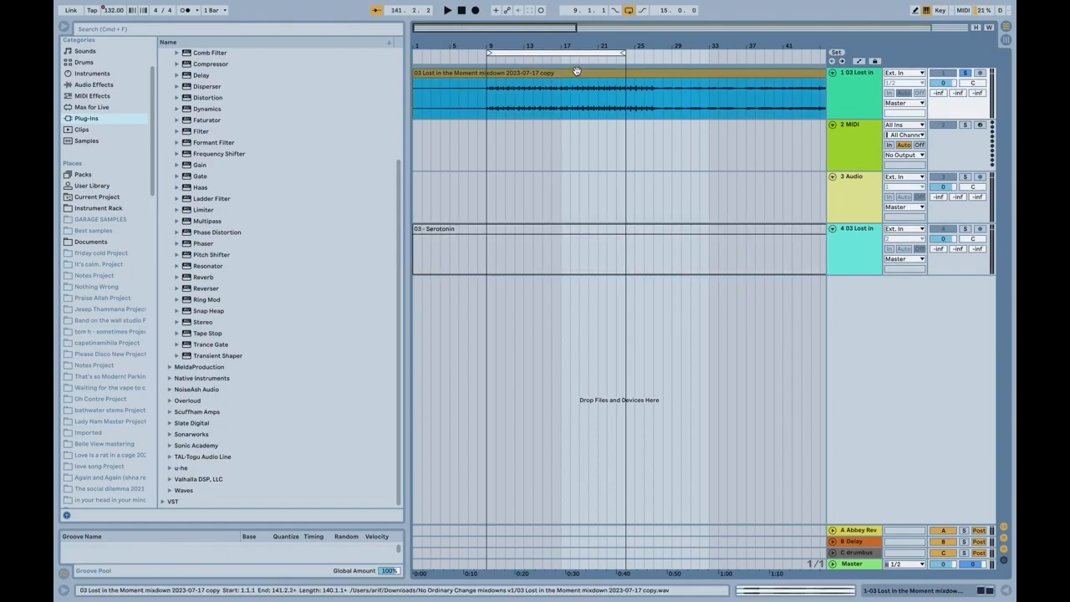
click(561, 228)
key(space)
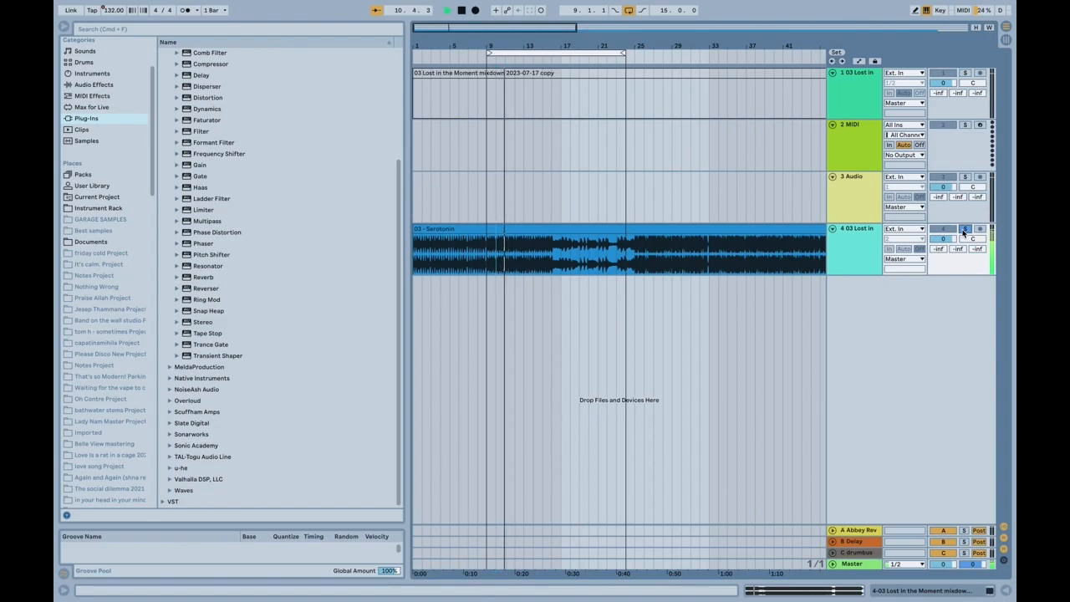
key(space)
Unsolo and mute track 4, and reactivate the Lost in the Moment clip on track 1
click(965, 229)
click(943, 229)
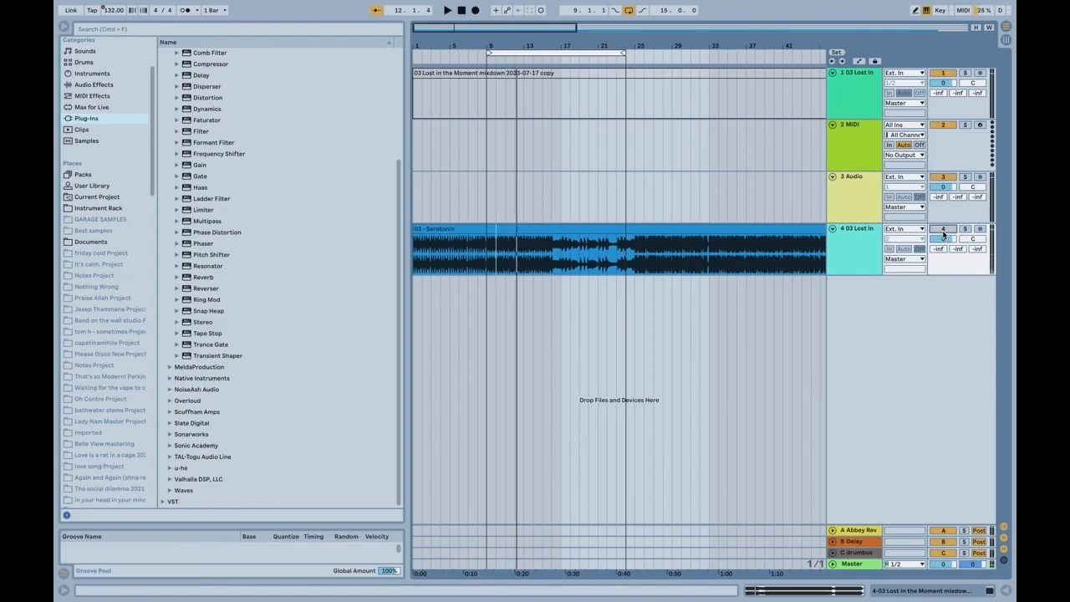
click(563, 74)
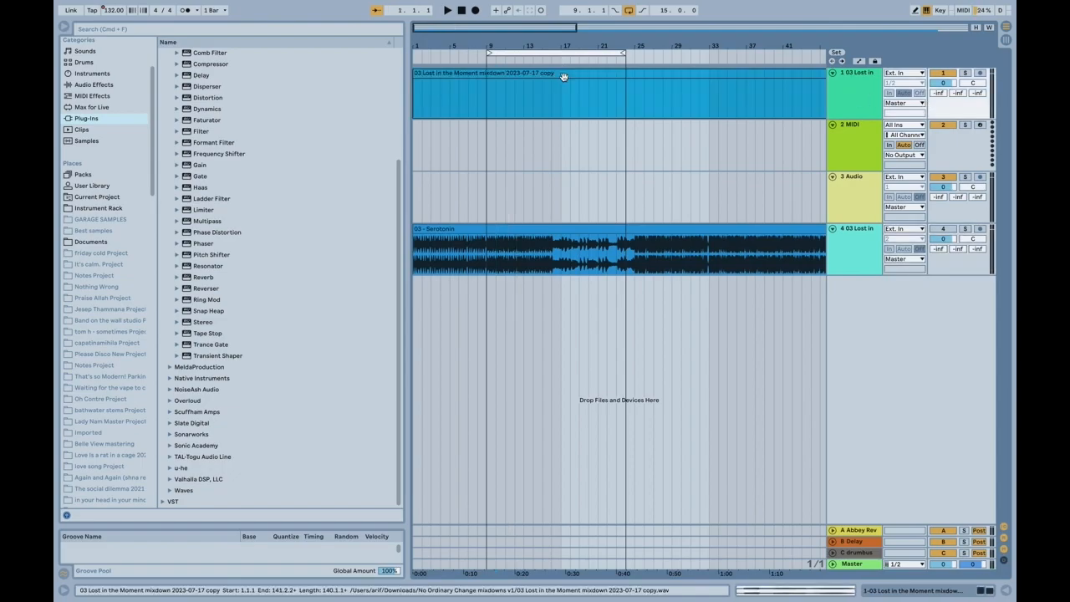
click(487, 95)
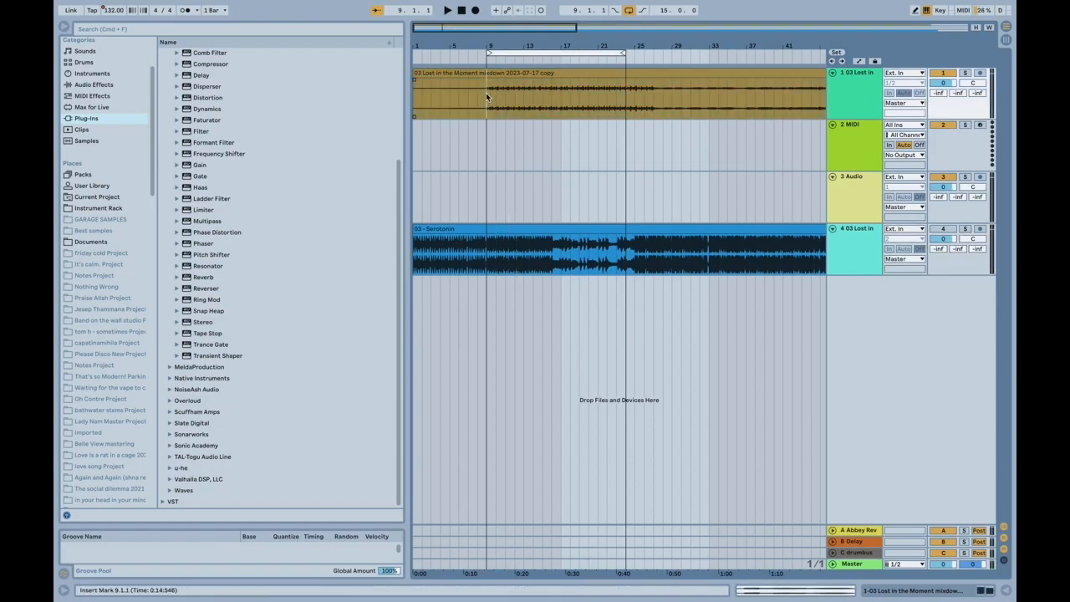
Deactivate the 03 - Serotonin clip on track 4
click(542, 256)
click(506, 241)
click(506, 229)
key(0)
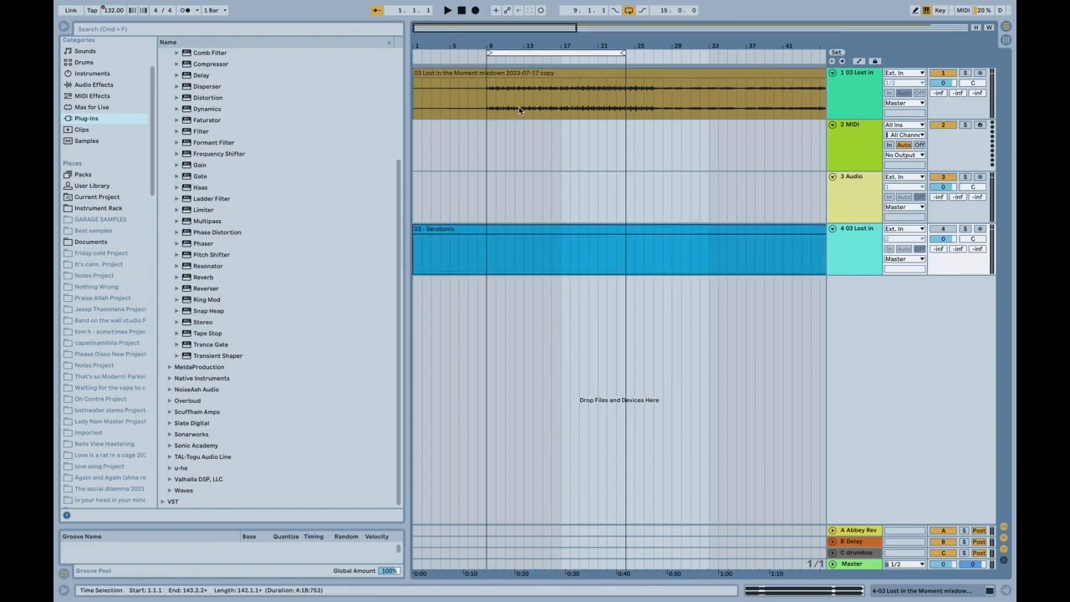
Play the Lost in the Moment clip from bar 9 and open the Slate Digital plug-in in track 1's device chain
click(513, 101)
click(497, 99)
click(488, 99)
mouse_move(963, 574)
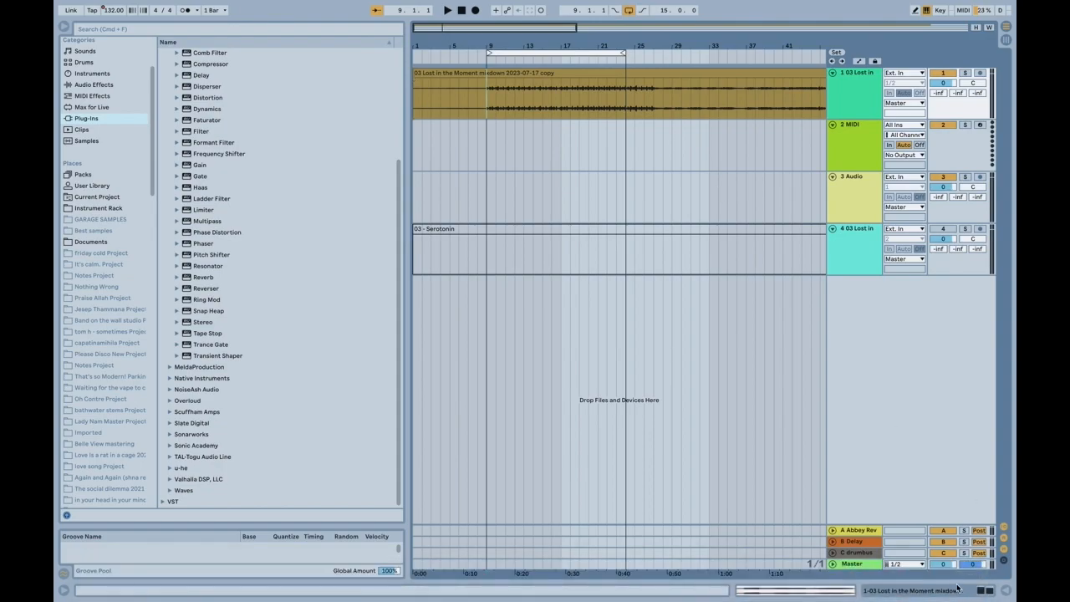
key(space)
click(947, 591)
click(91, 470)
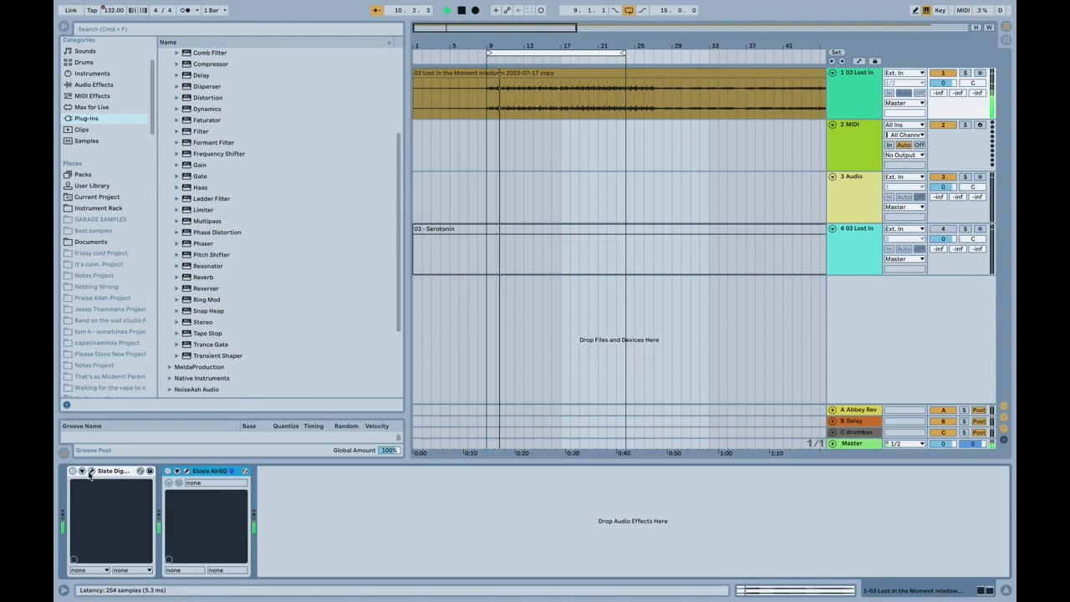
Adjust the FG Level gain in track 1's Slate Digital FG-X while the mix plays, and close the plug-in after stopping playback
mouse_move(335, 211)
mouse_down()
mouse_move(331, 219)
mouse_move(332, 199)
mouse_up()
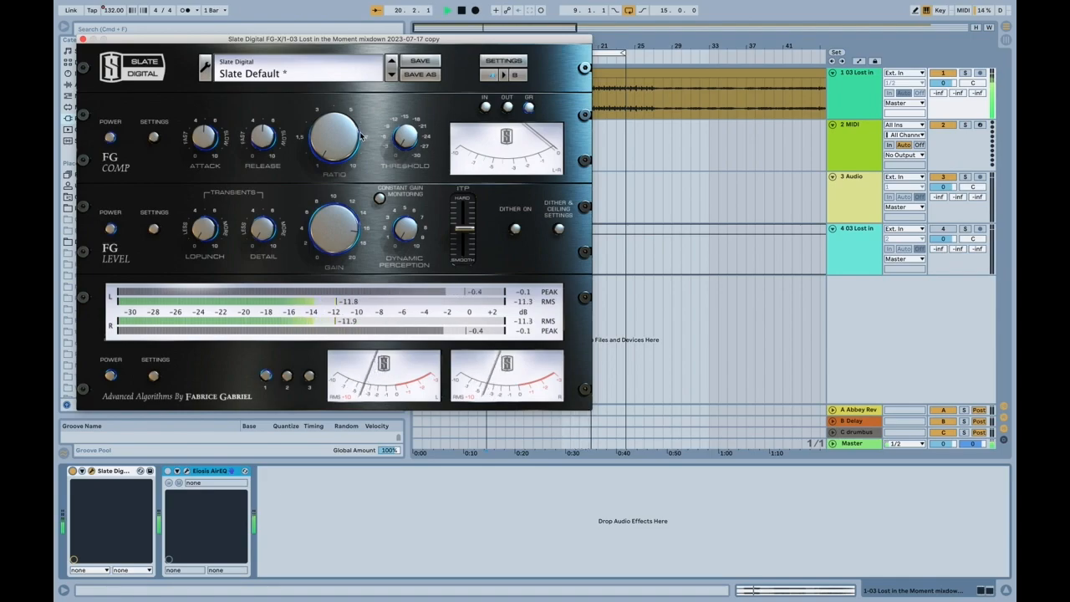
key(space)
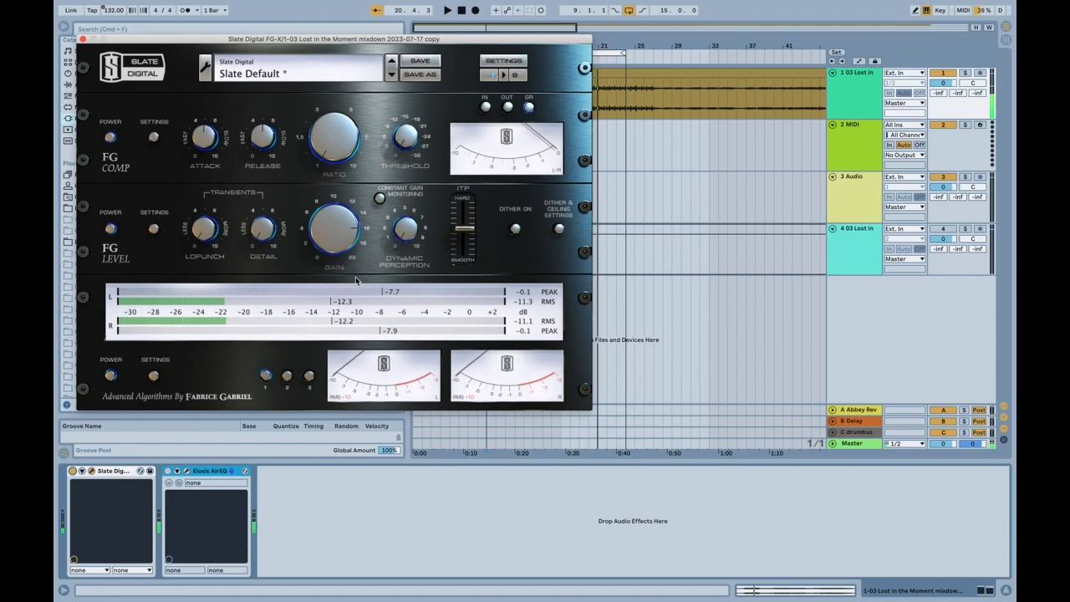
click(83, 39)
Play the Lost in the Moment mix from bar 10 in Session View to check the track 1 and Master level meters
key(Tab)
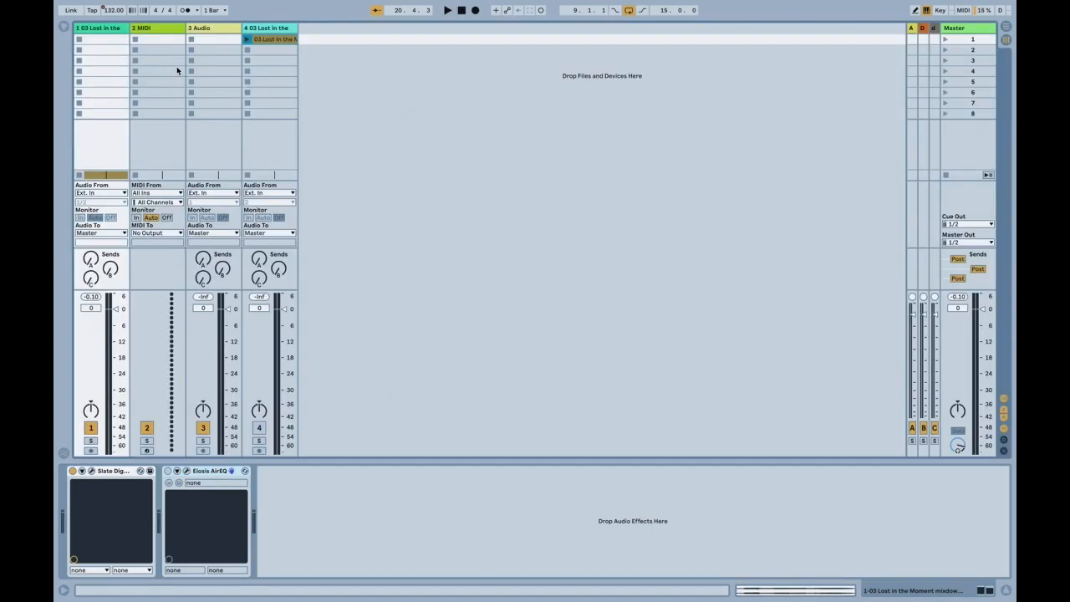
key(Tab)
click(507, 105)
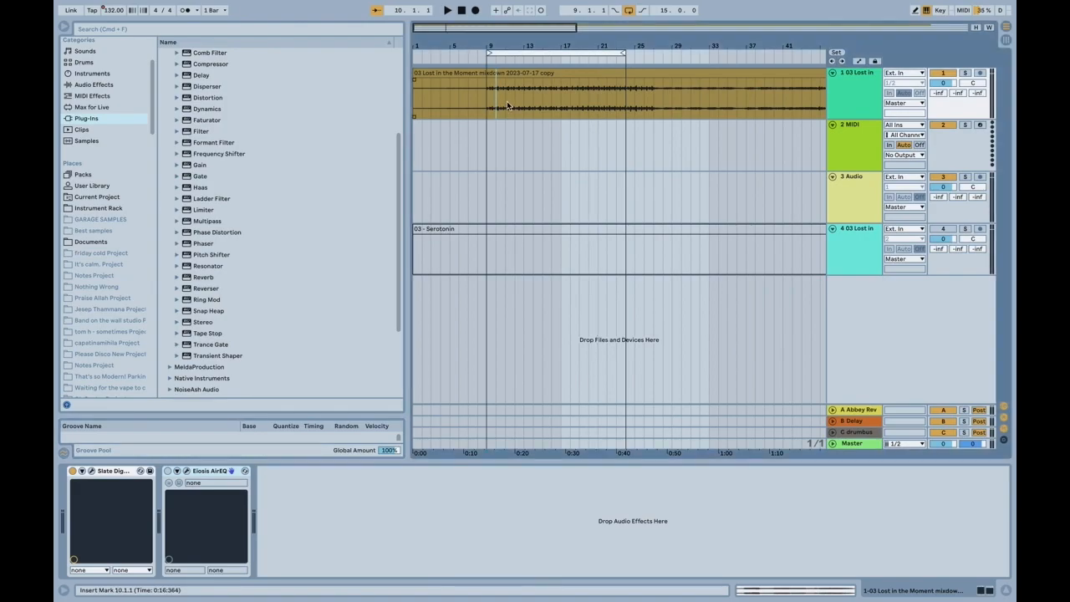
key(Tab)
key(space)
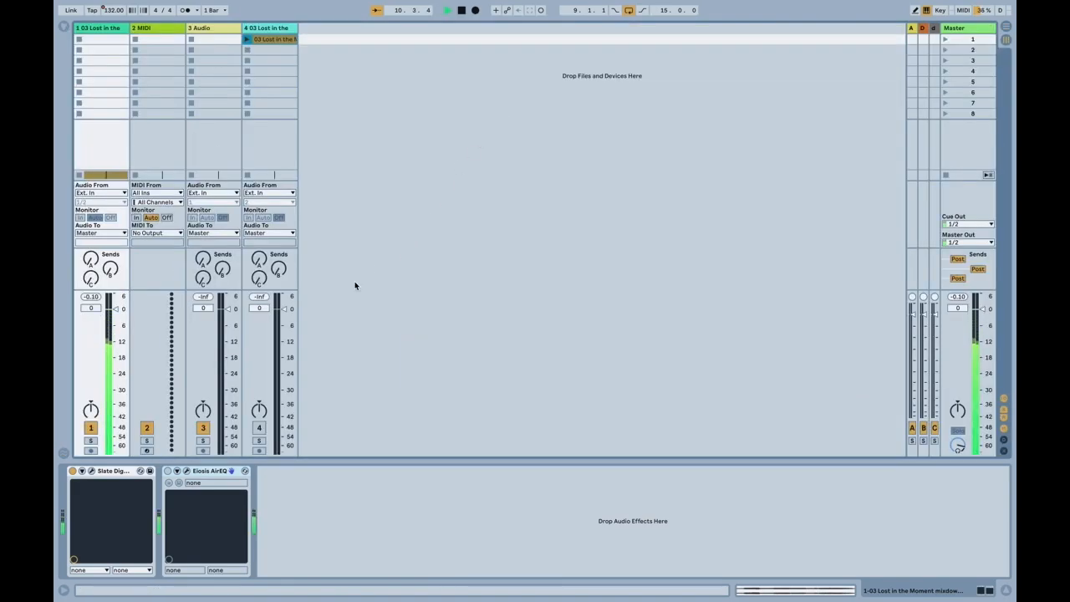
key(space)
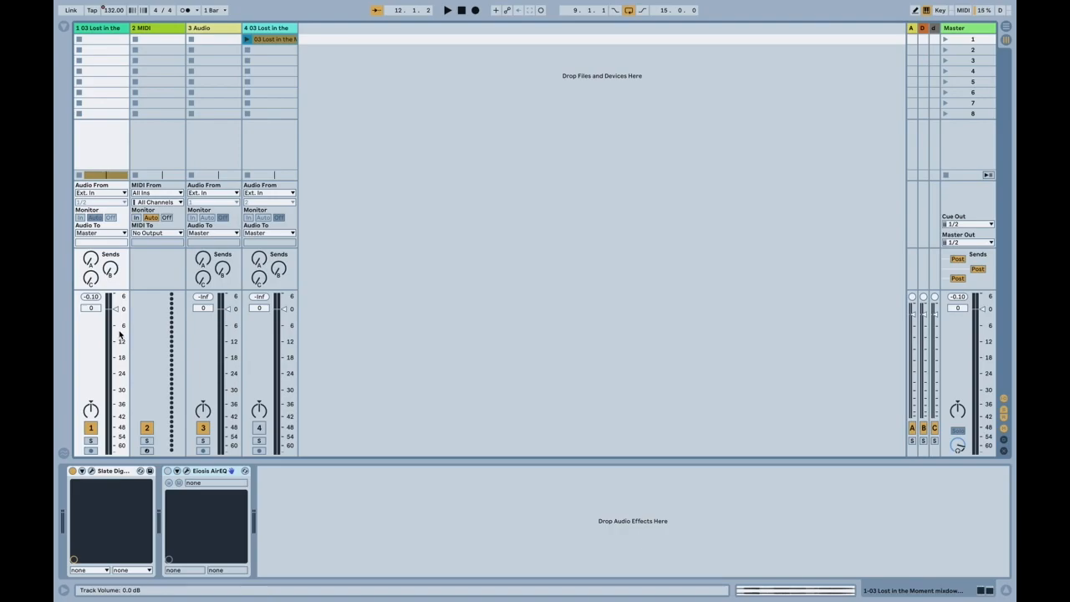
key(space)
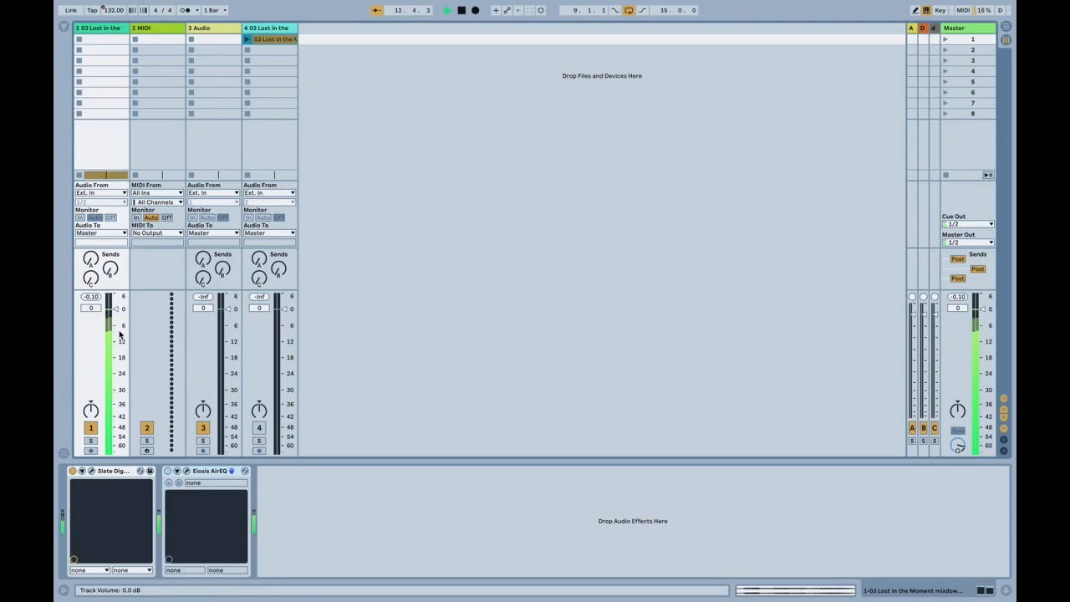
key(space)
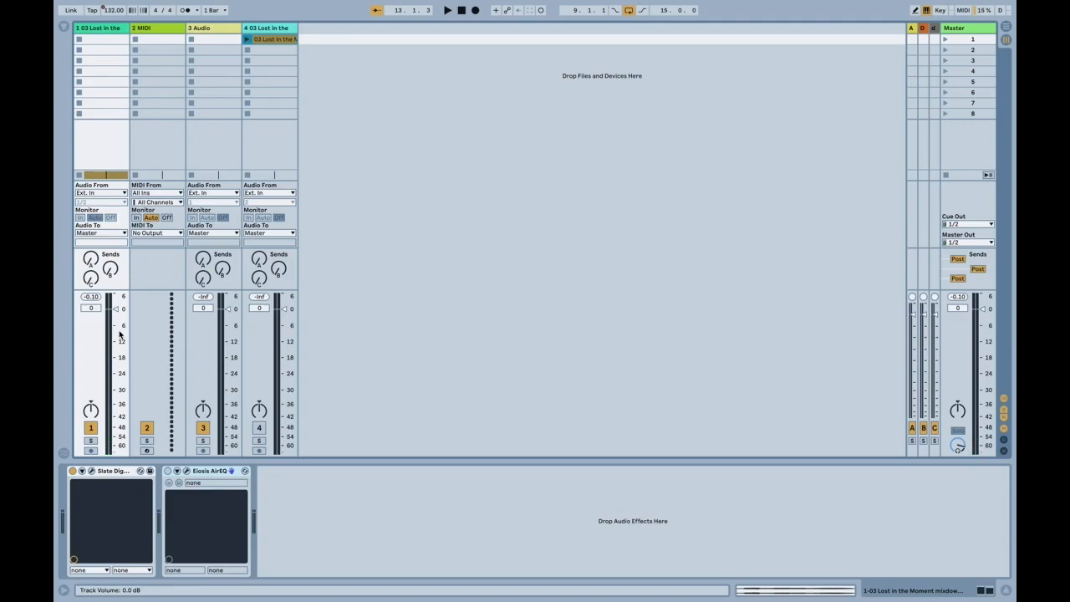
key(Tab)
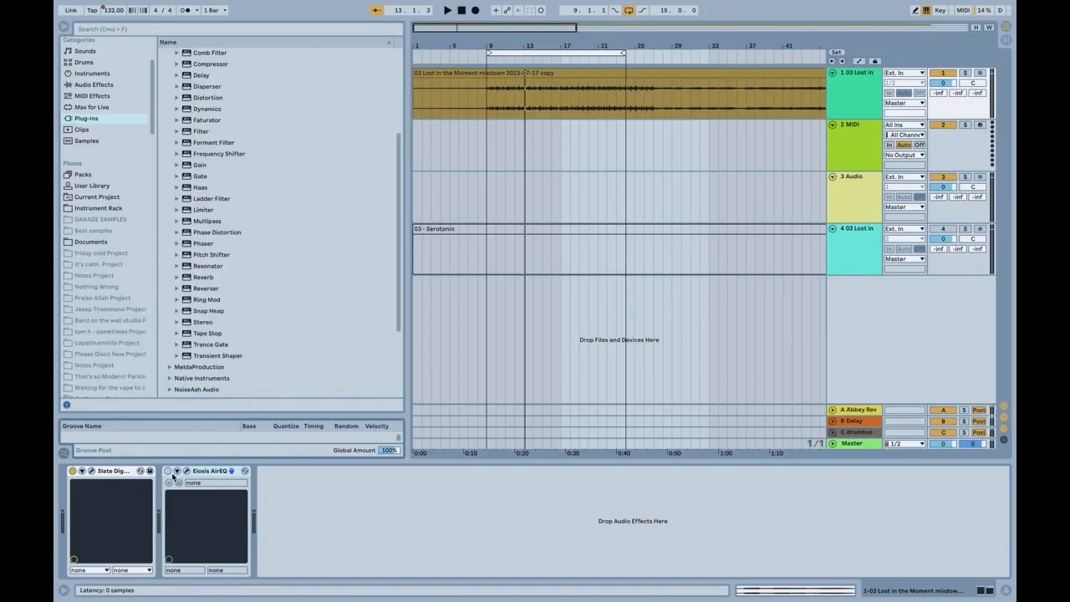
Enable Eiosis AirEQ on tracks 1 and 4, and switch the active clip from Lost in the Moment to 03 - Serotonin
click(177, 478)
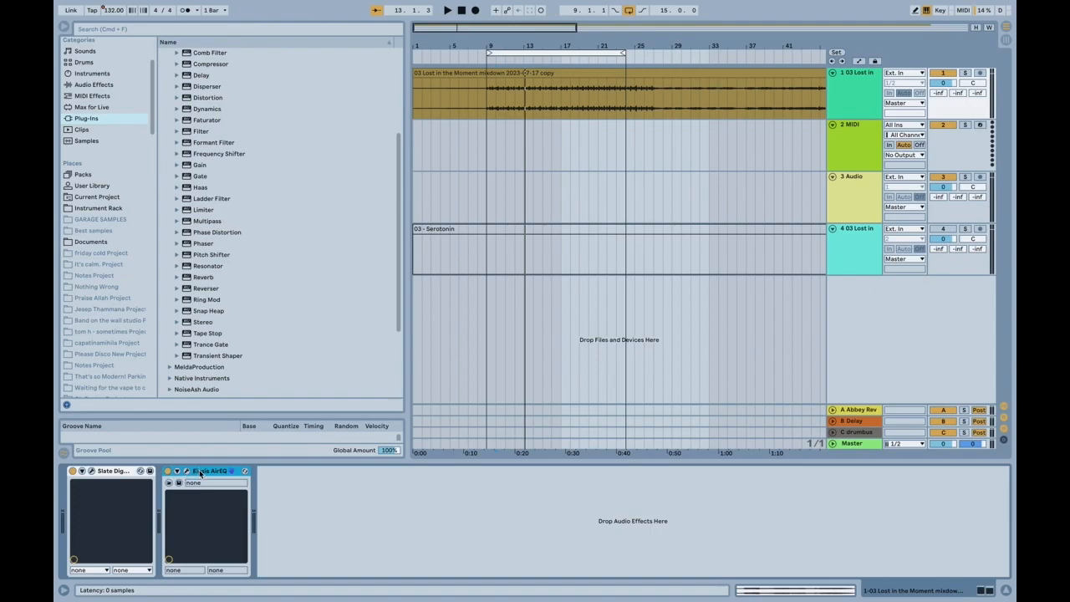
click(527, 228)
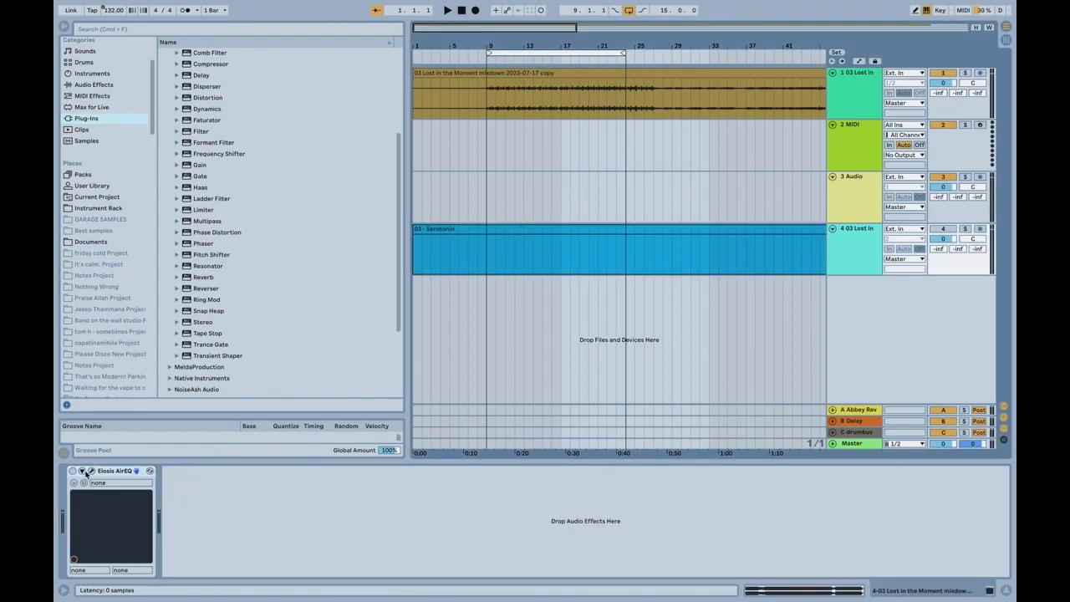
click(535, 91)
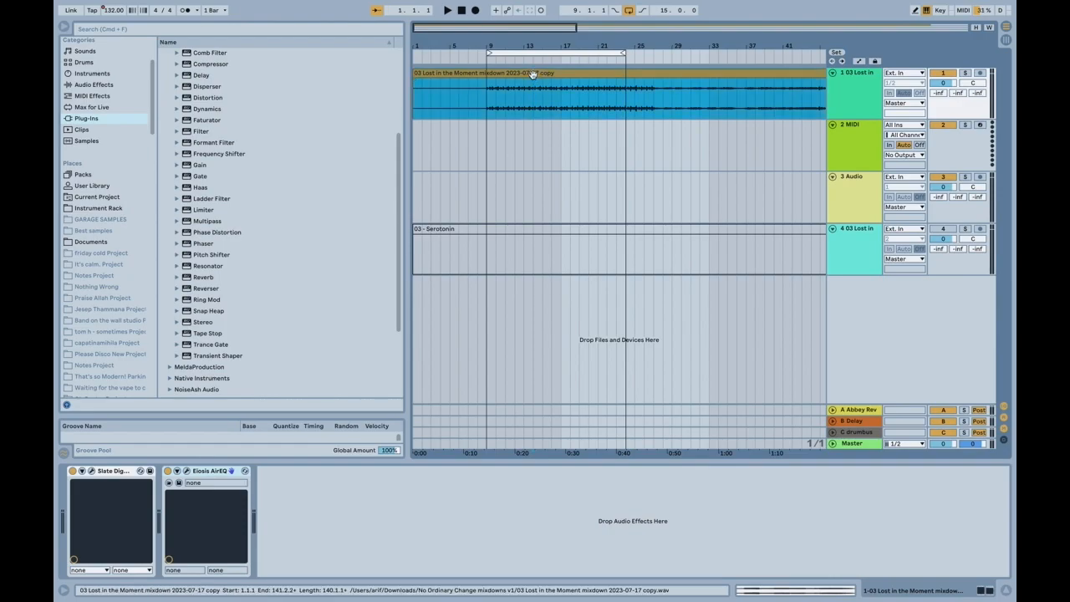
click(498, 195)
click(496, 236)
Play the 03 - Serotonin clip with track 4 soloed and its volume set to 0.1 dB
key(space)
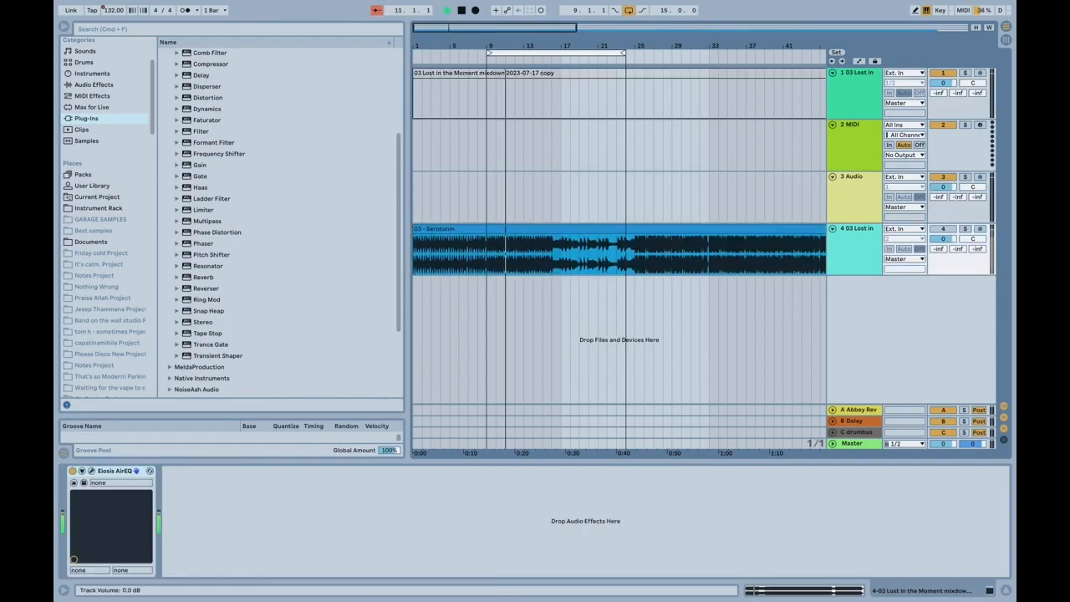
drag(943, 239, 943, 238)
click(966, 229)
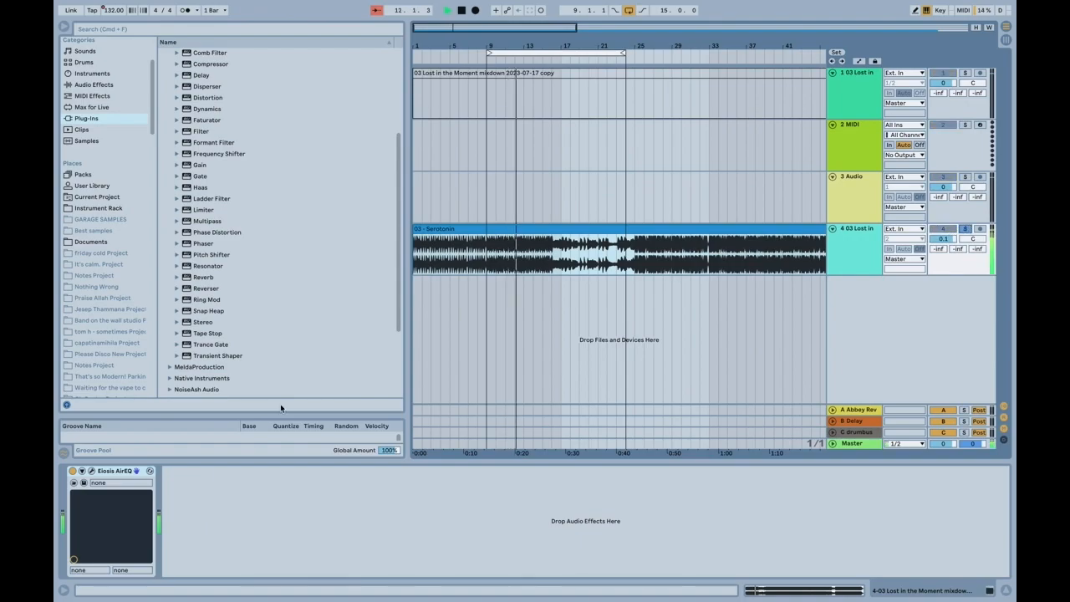
Examine the Serotonin reference's frequency spectrum in track 4's AirEQ during playback, and close and bypass the plug-in
key(super+alt+p)
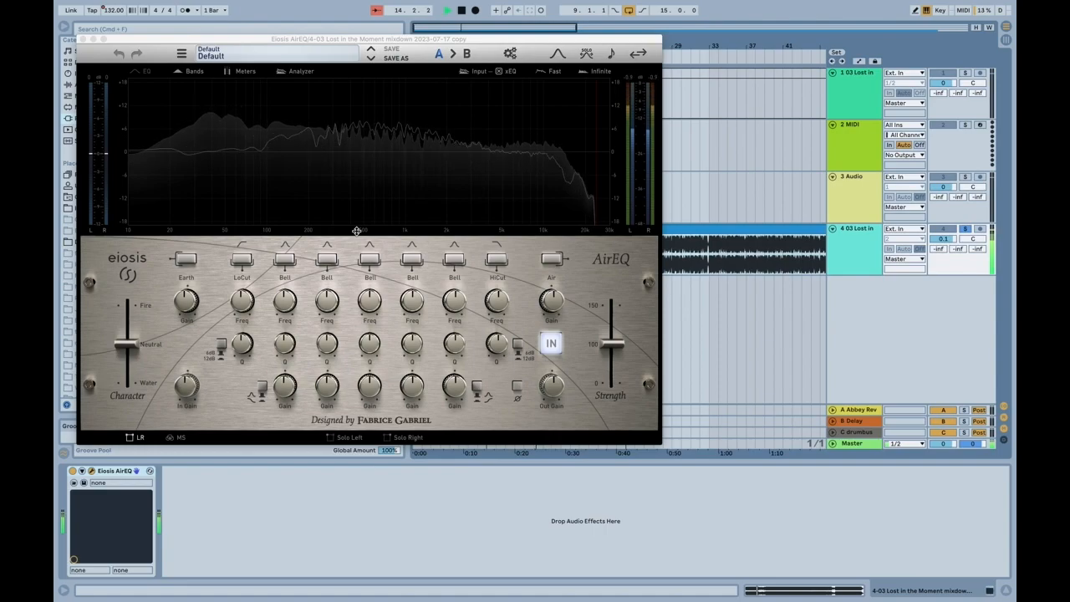
key(space)
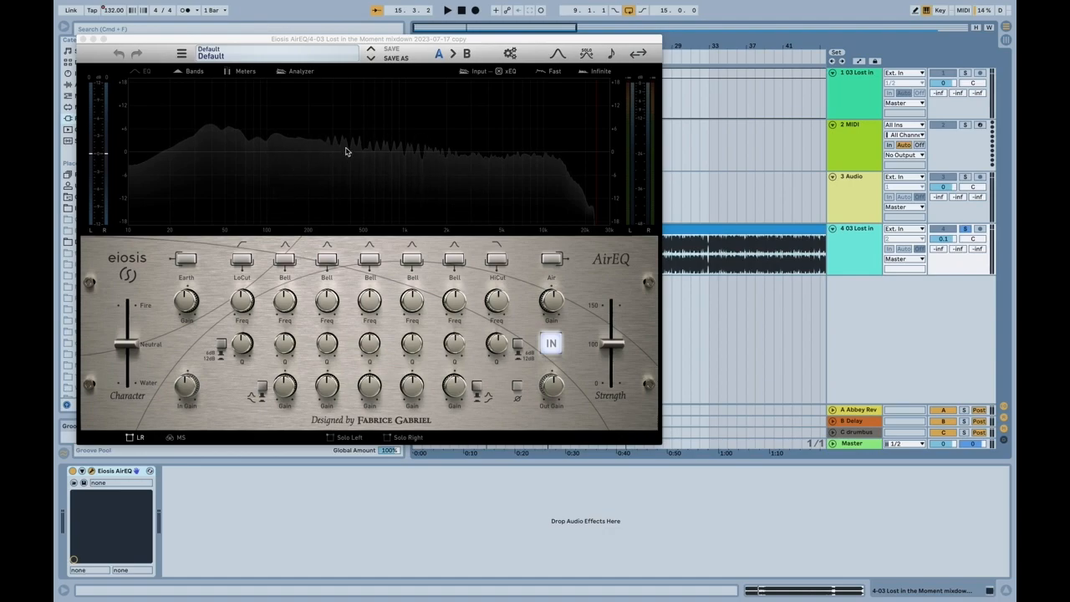
key(space)
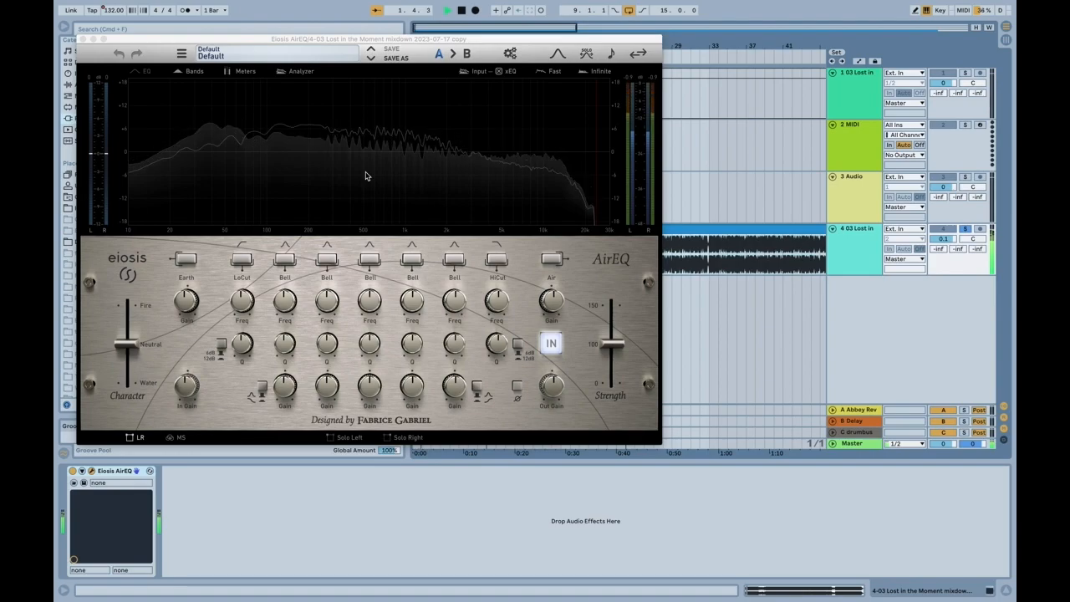
key(space)
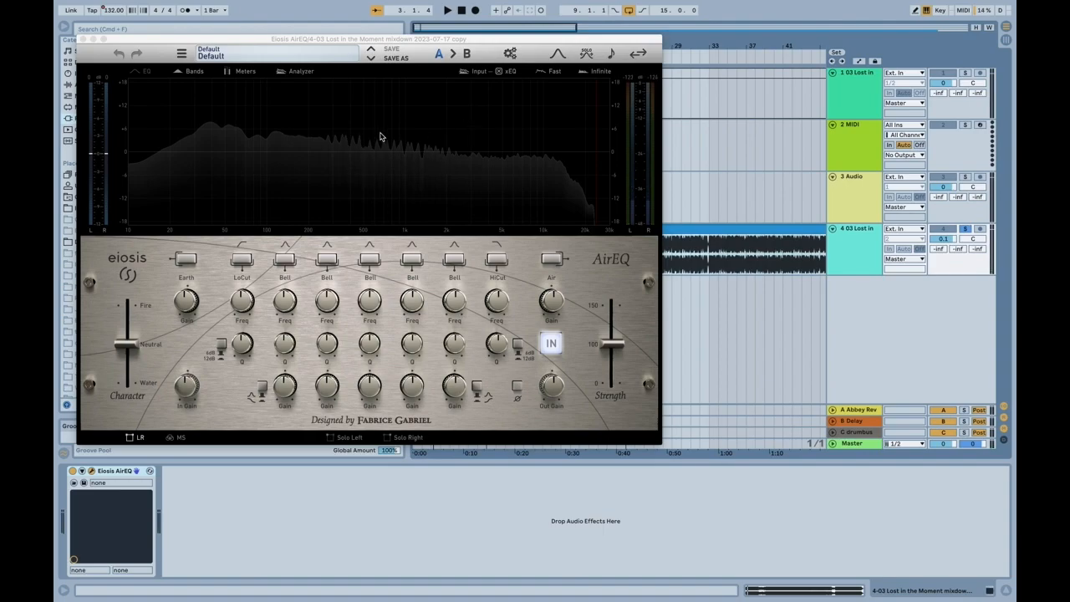
key(space)
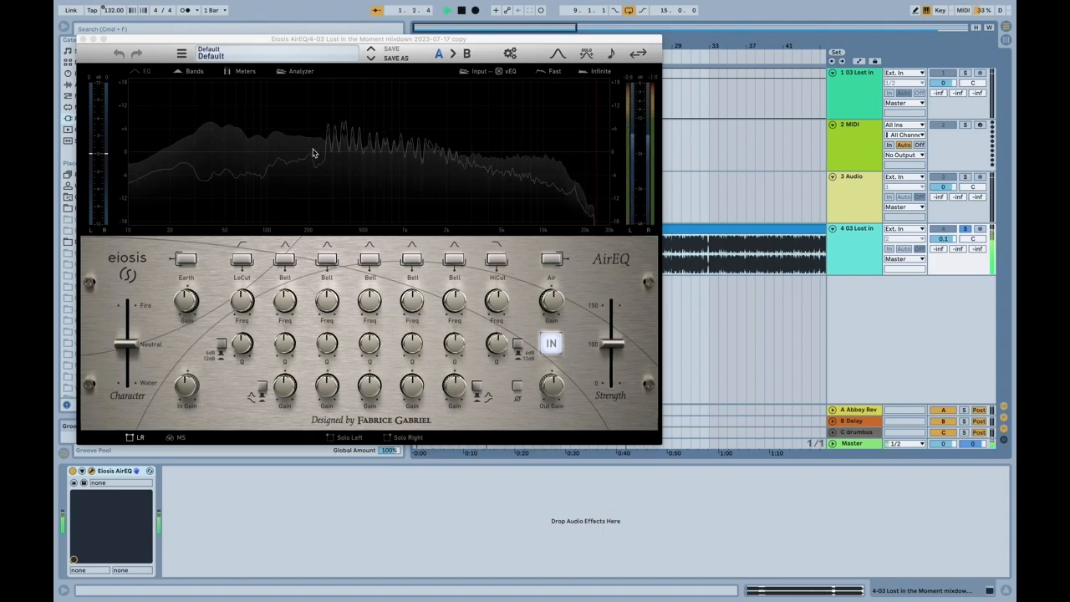
key(space)
click(83, 39)
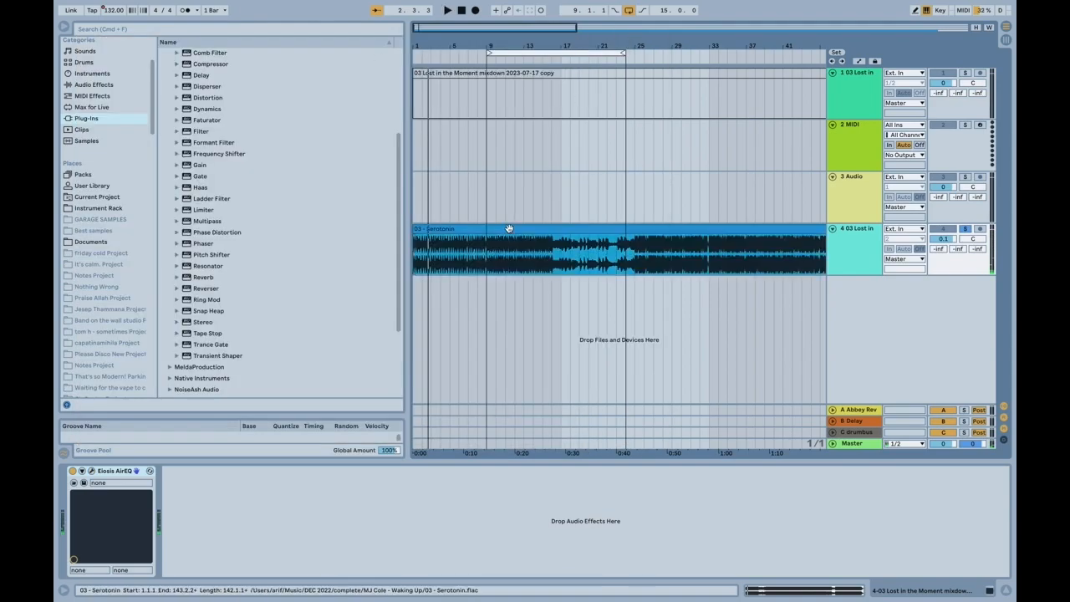
click(73, 471)
Reactivate the Lost in the Moment clip, solo track 1, and play it from bar 9
click(506, 74)
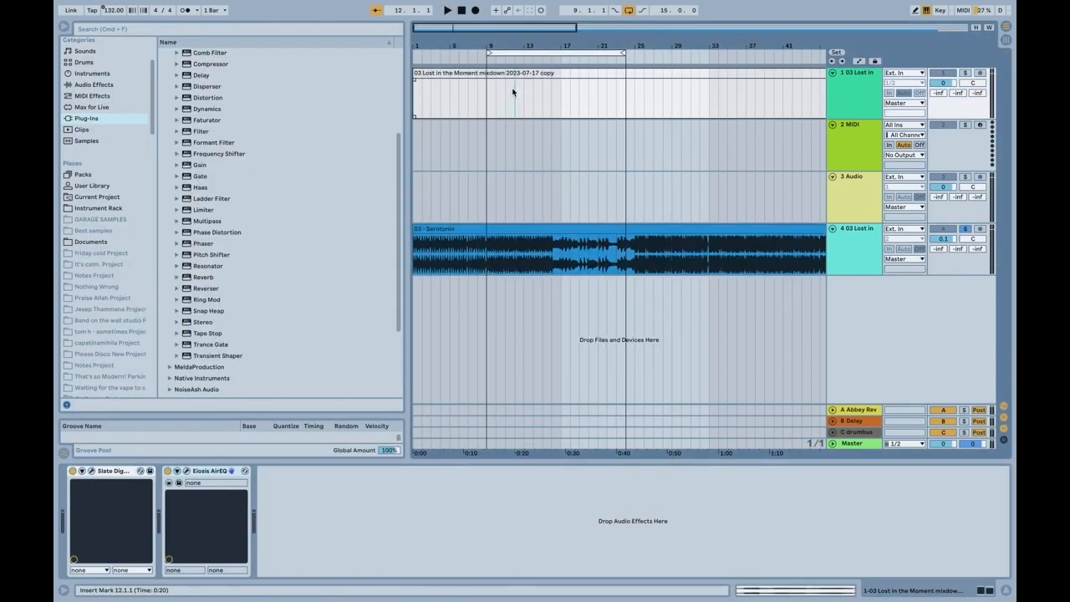
click(486, 97)
click(964, 73)
key(space)
click(855, 102)
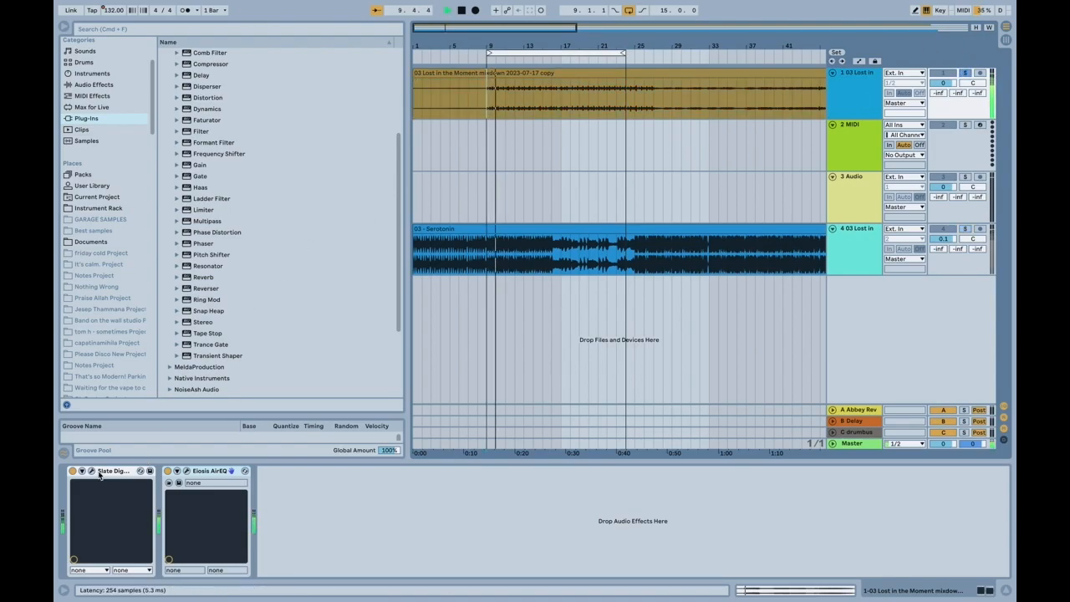
Examine the Lost in the Moment mix's frequency spectrum in track 1's AirEQ, and close the plug-in after stopping playback
click(186, 471)
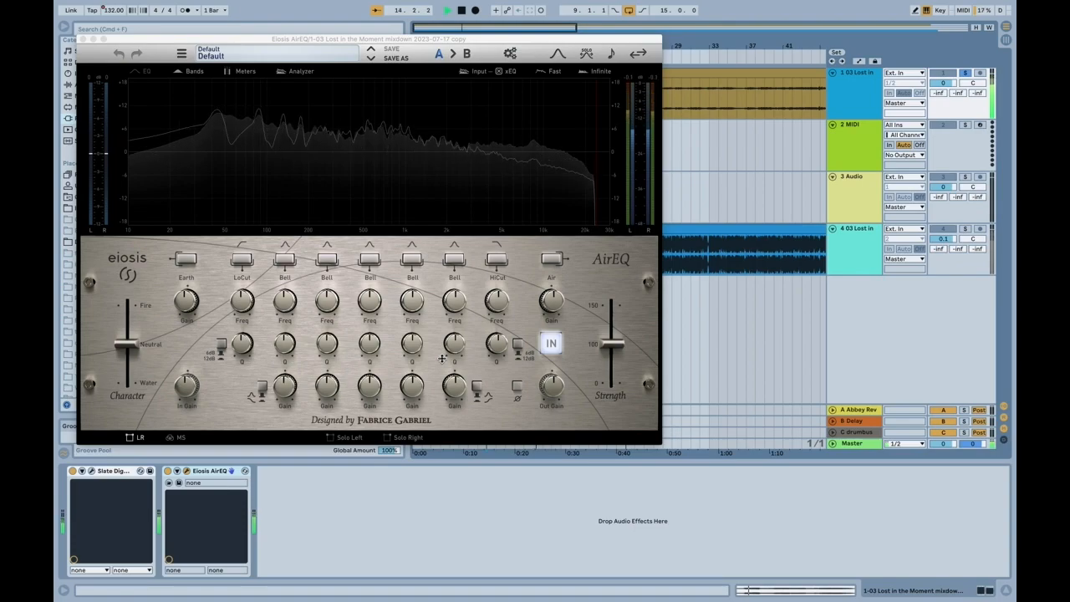
key(space)
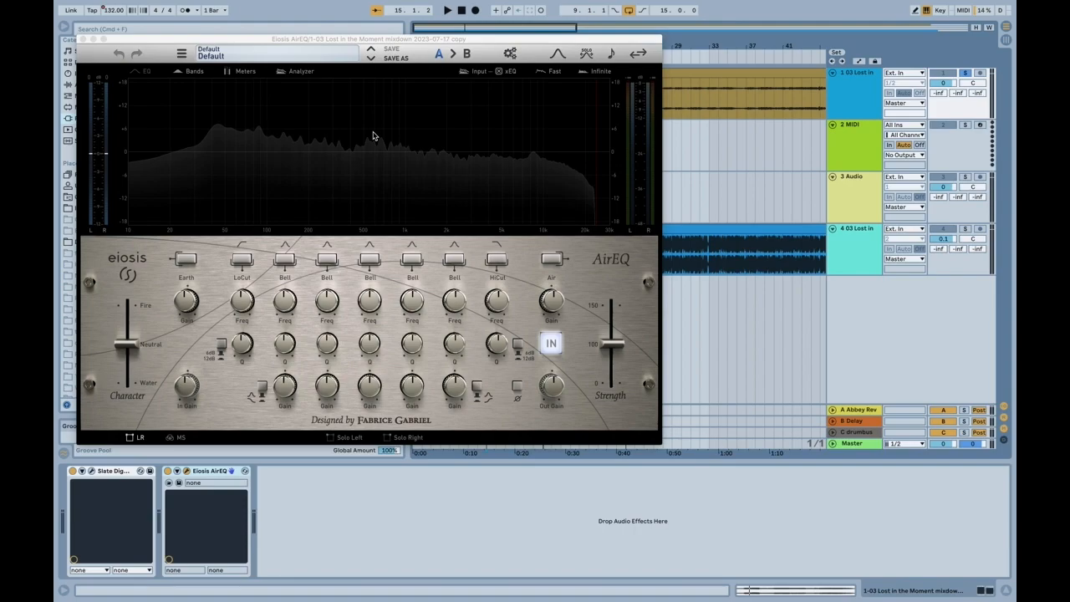
click(81, 35)
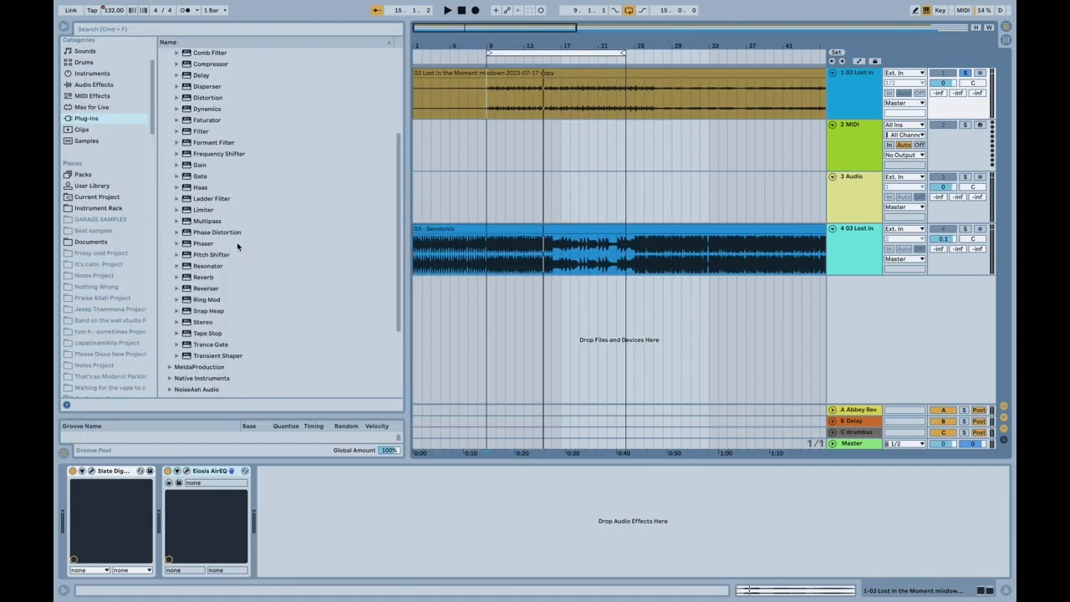
Insert Multipass between Slate Digital and AirEQ on track 1, and set its lower crossover to about 106 Hz
scroll(236, 242, down, 5)
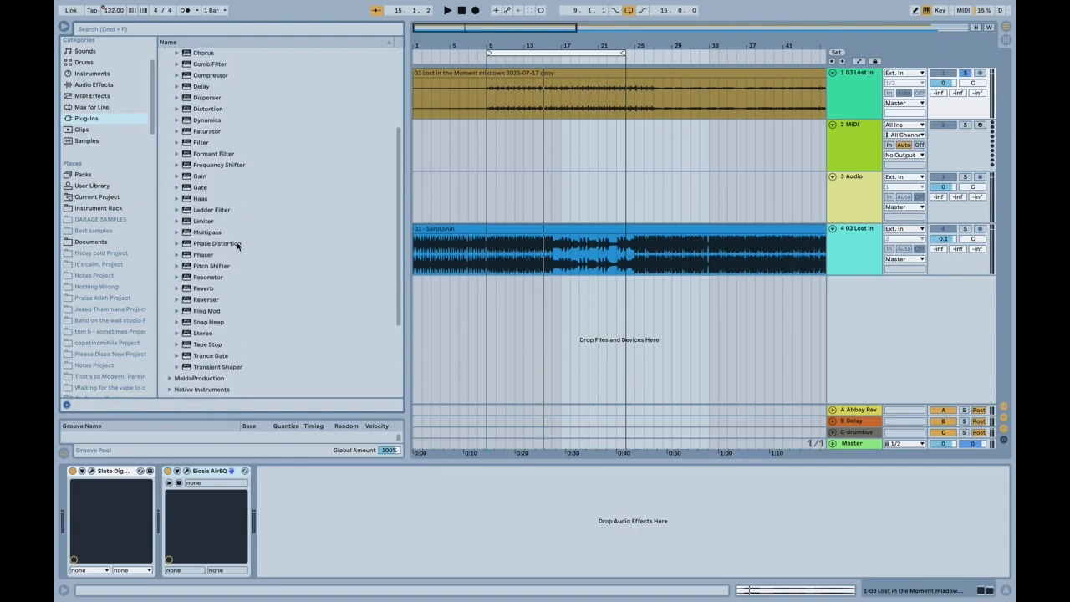
click(224, 232)
drag(210, 239, 155, 524)
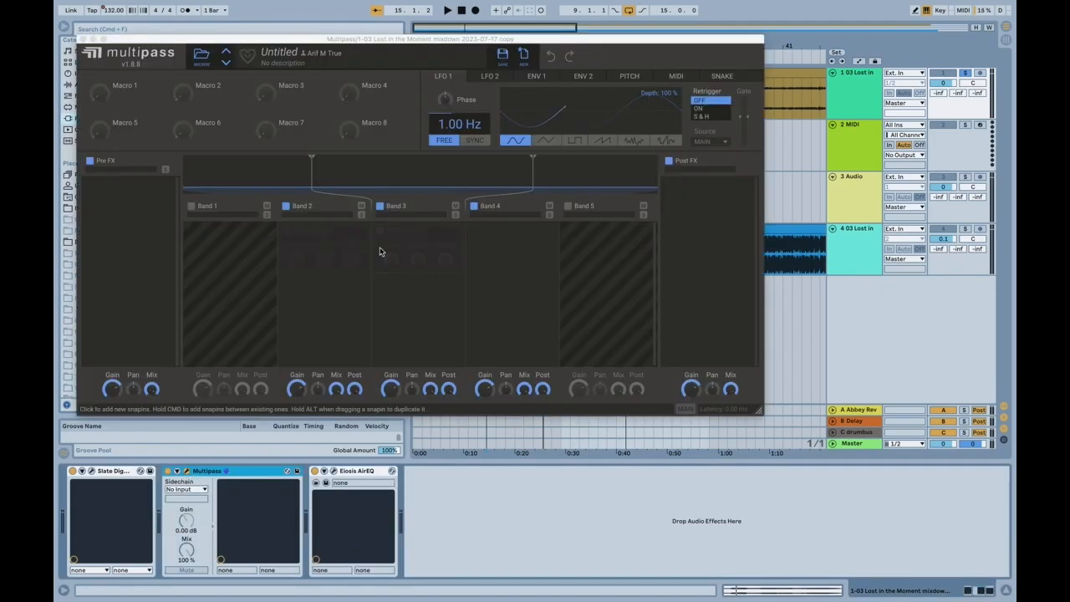
drag(310, 162, 235, 168)
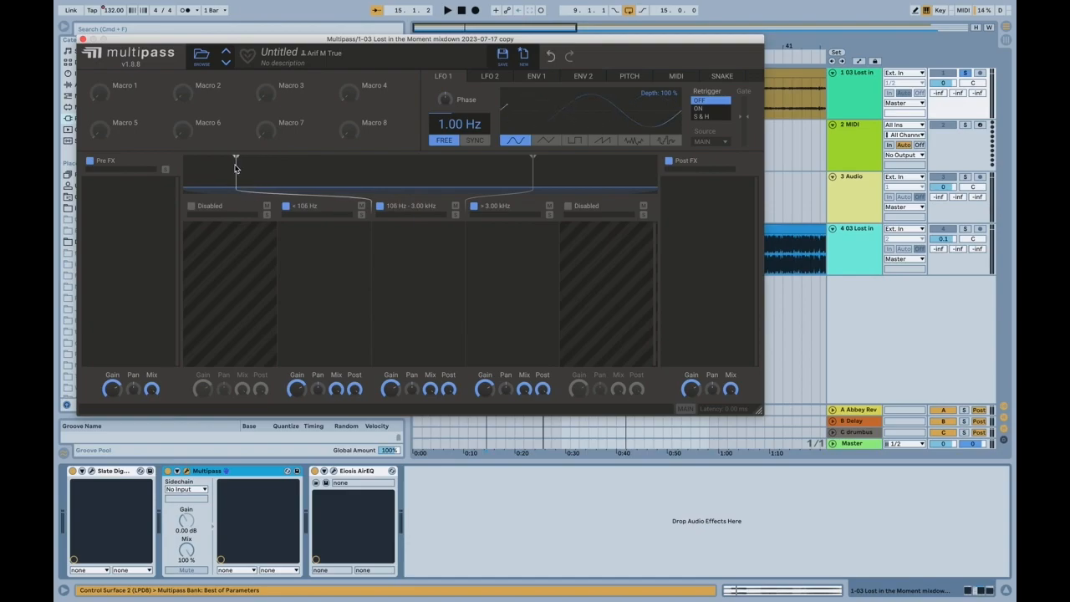
Play the mix with Multipass bypassed and examine its low-frequency spectrum in track 1's AirEQ
click(333, 471)
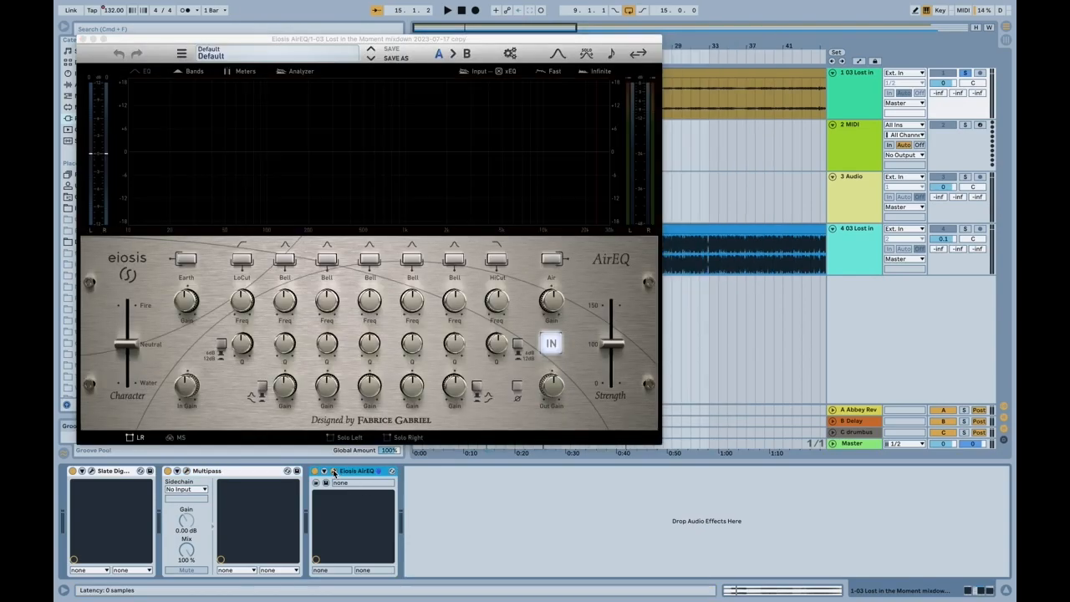
key(space)
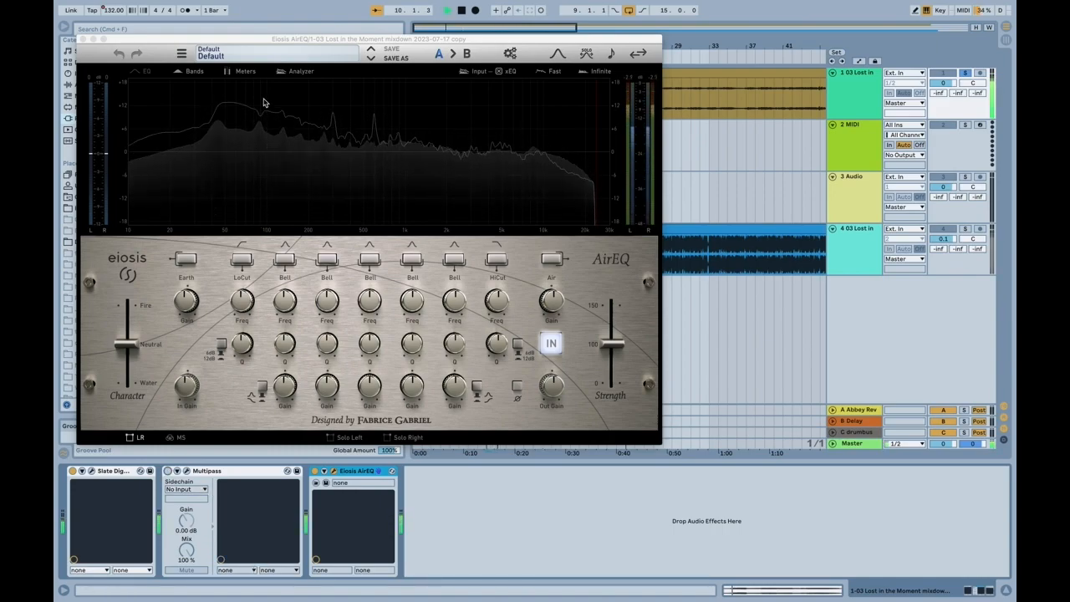
key(space)
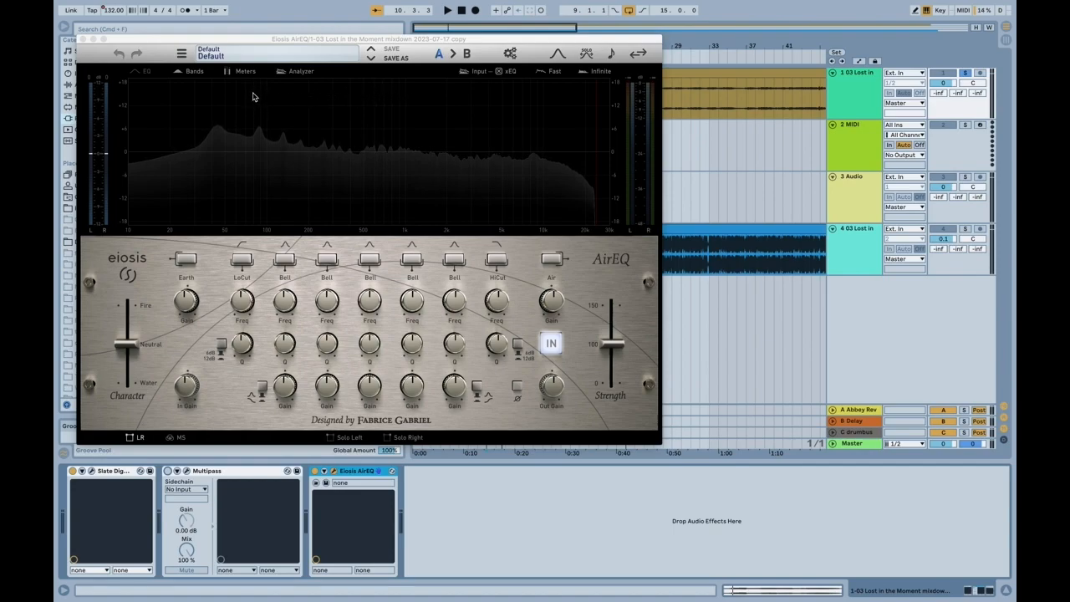
click(253, 229)
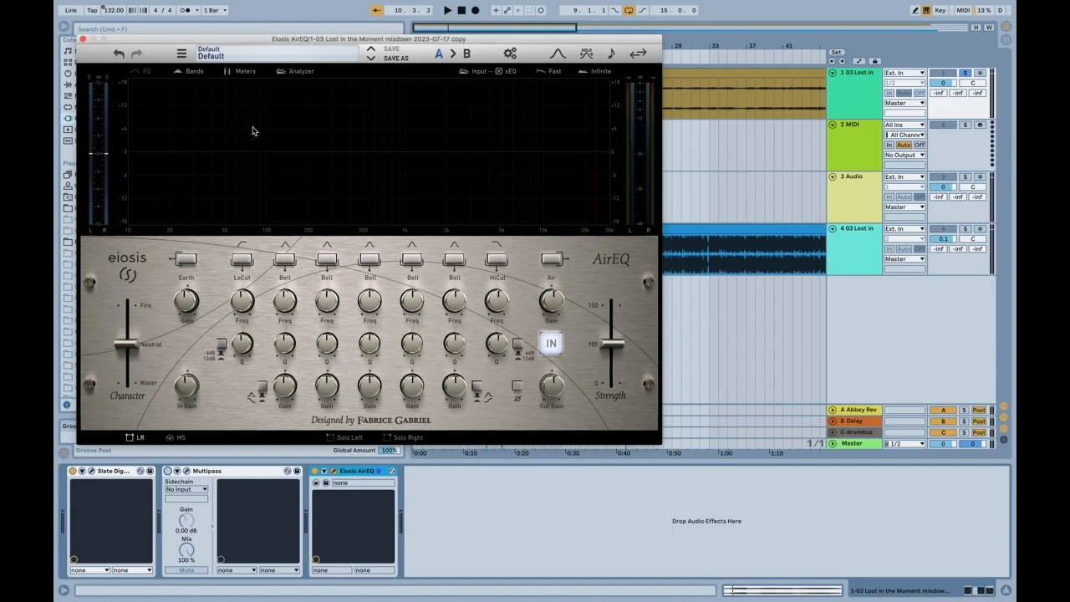
click(193, 71)
click(300, 71)
click(82, 38)
Re-enable Multipass on track 1 and set its lower band crossover to 84.3 Hz
click(164, 473)
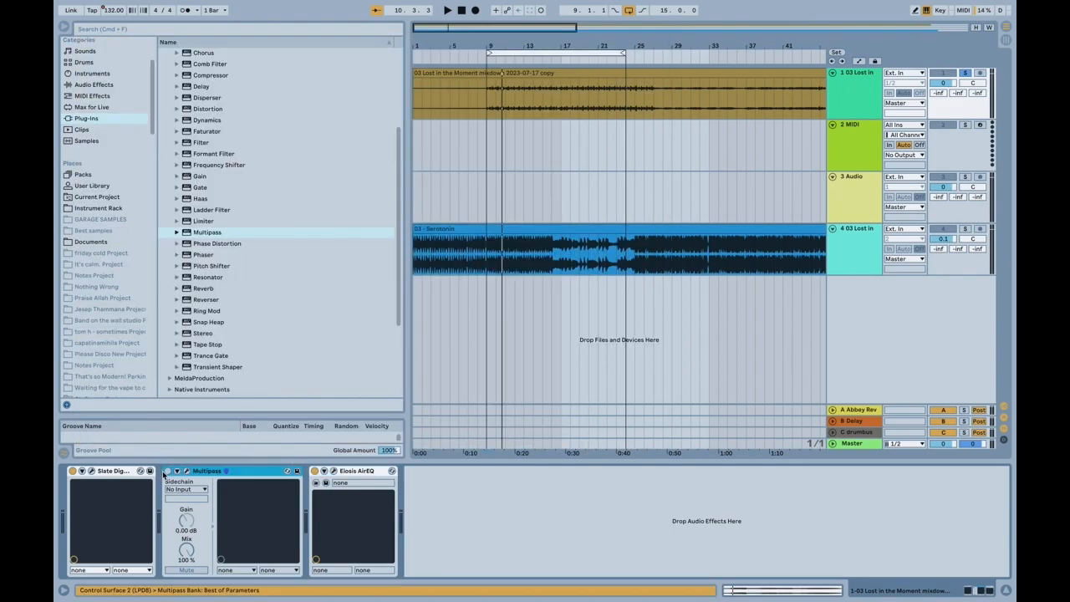
click(168, 471)
click(186, 472)
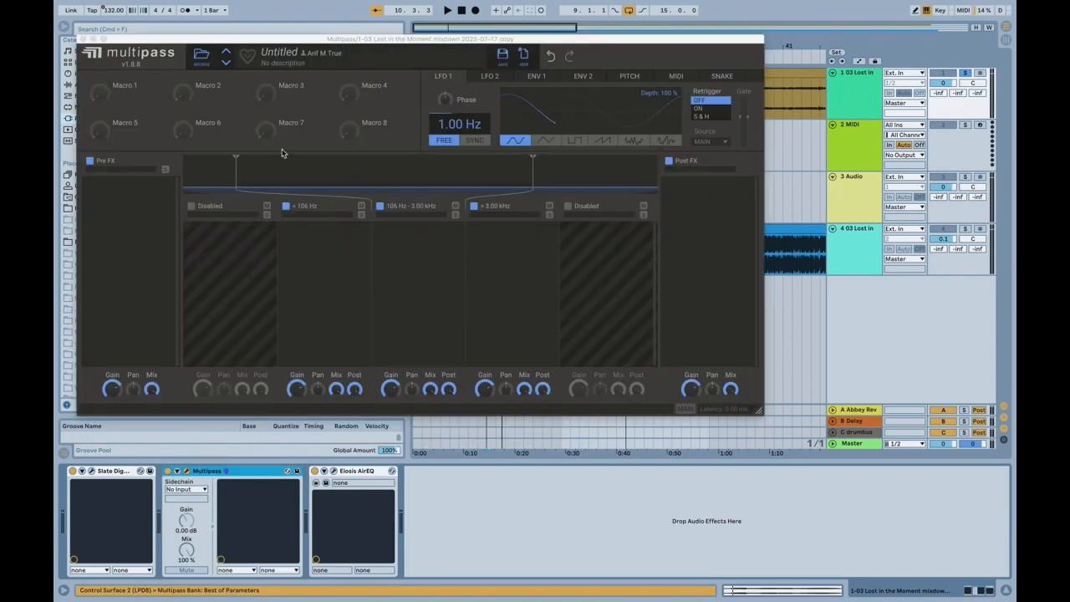
drag(237, 160, 214, 165)
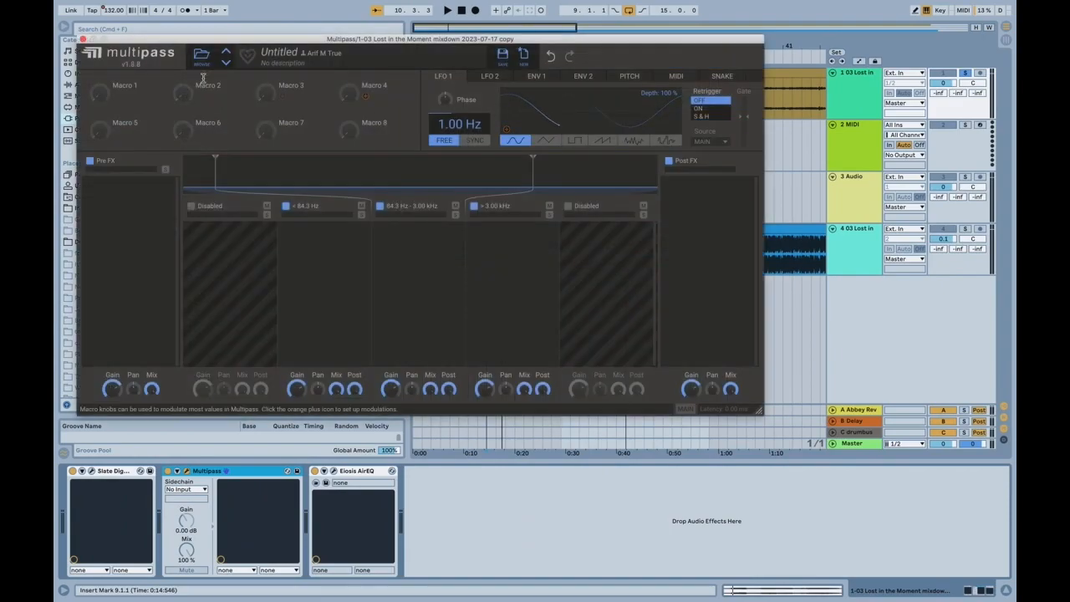
Close the Multipass window, stop playback, and search the browser for "piano"
click(83, 38)
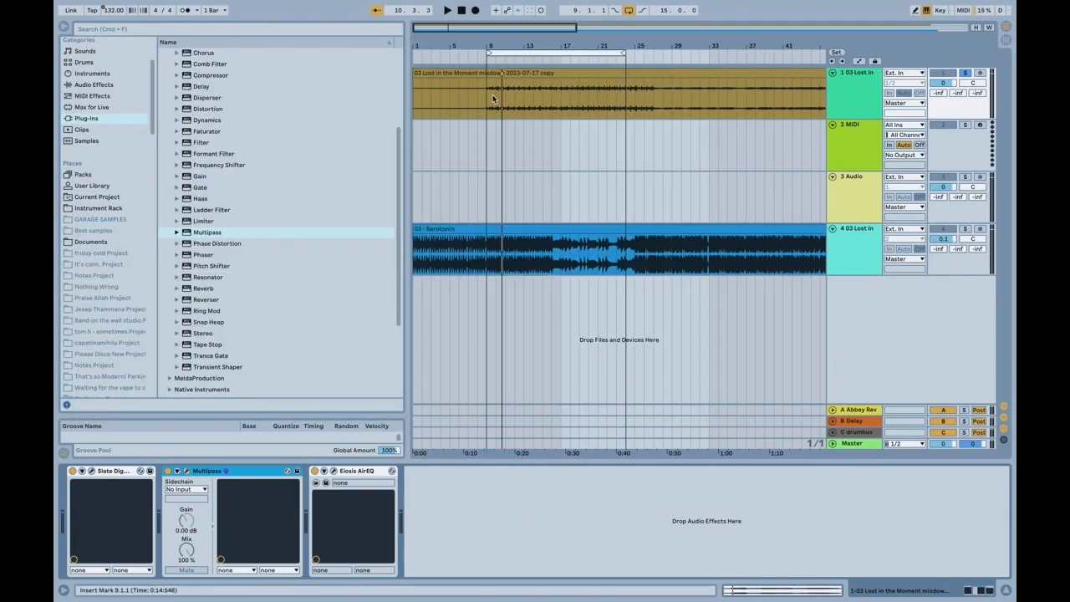
key(space)
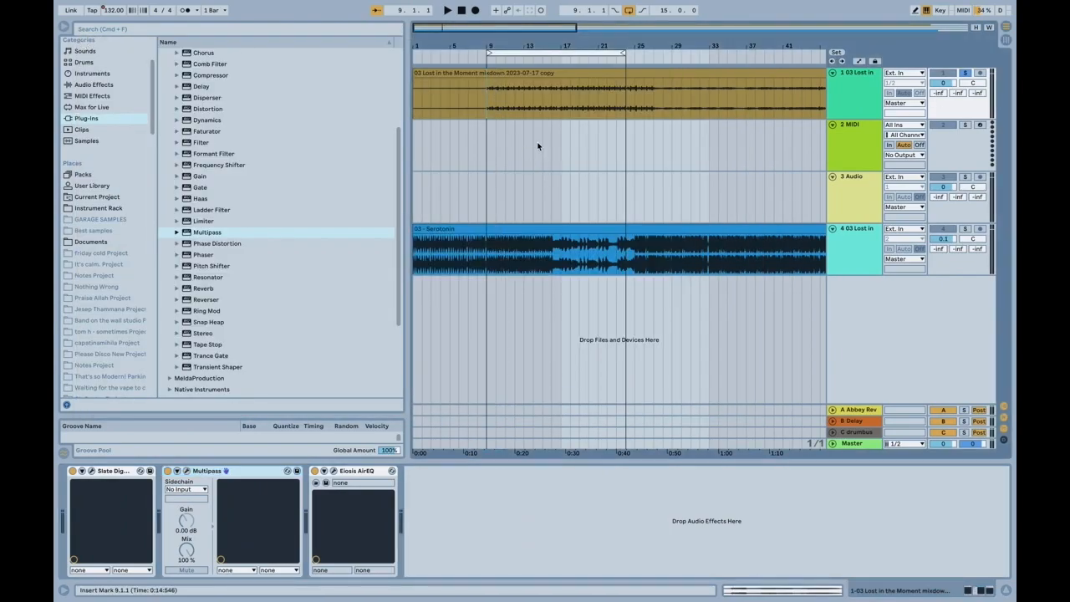
scroll(104, 125, up, 3)
click(109, 30)
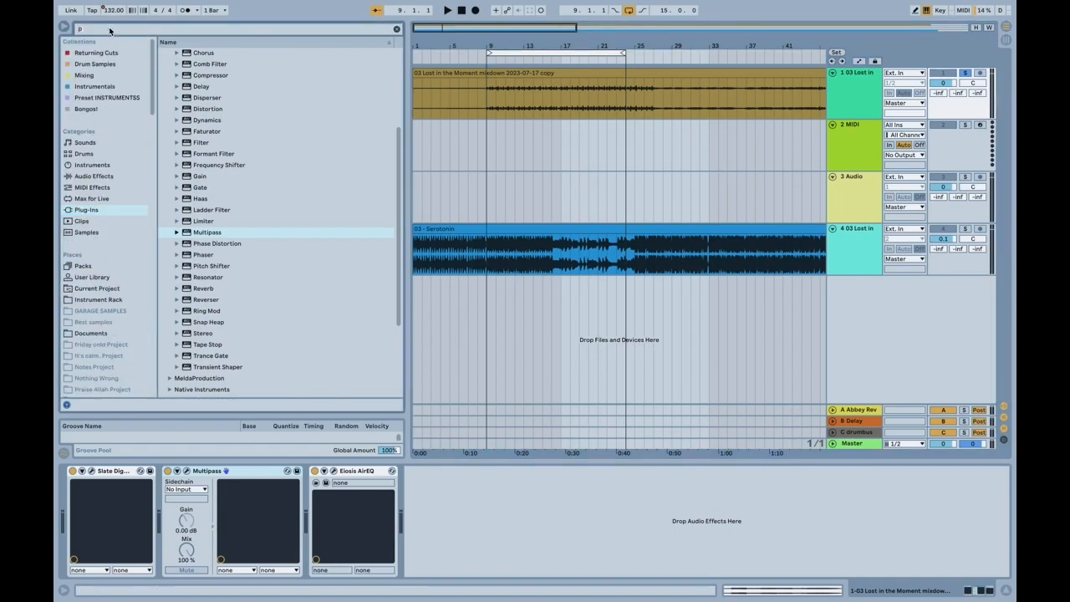
text(piano)
click(94, 187)
click(93, 176)
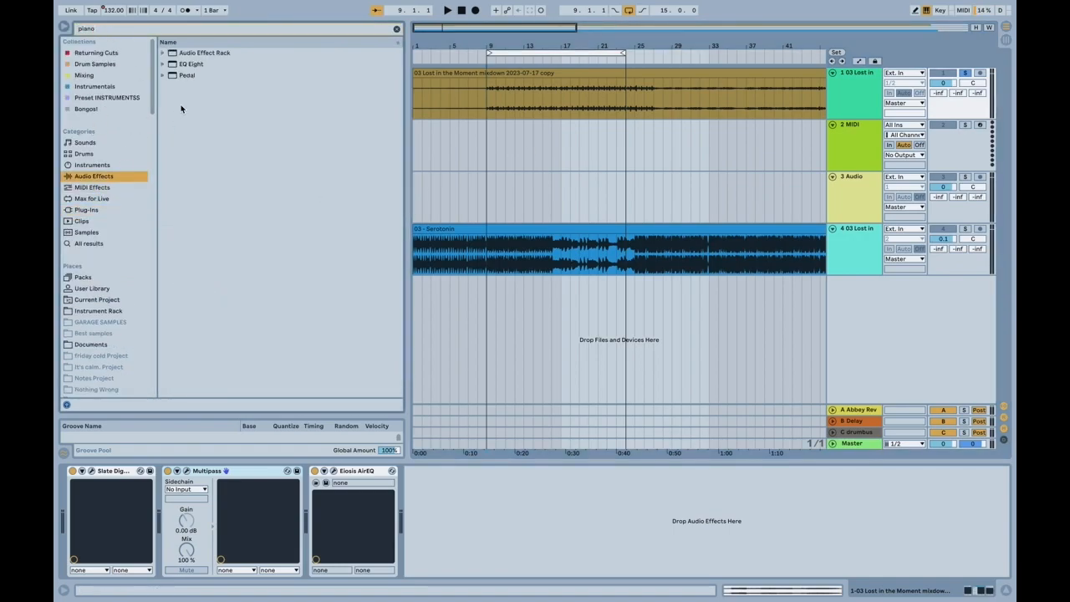
Load the Wurli5 Hollow Piano sound from Piano & Keys onto MIDI track 2
click(107, 86)
click(106, 76)
click(105, 65)
click(105, 53)
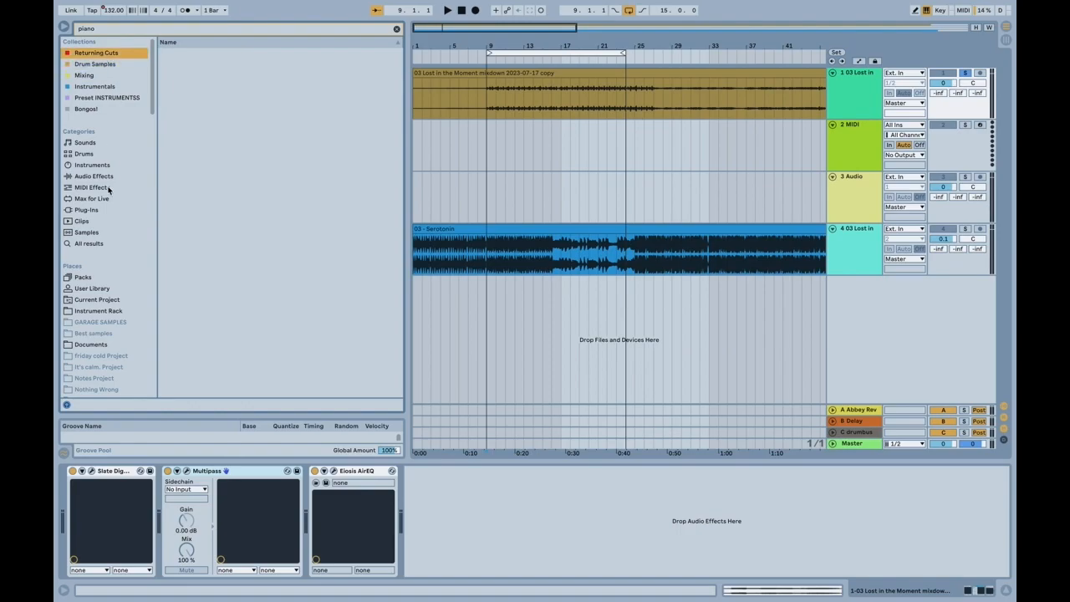
click(94, 148)
click(163, 65)
drag(205, 77, 545, 153)
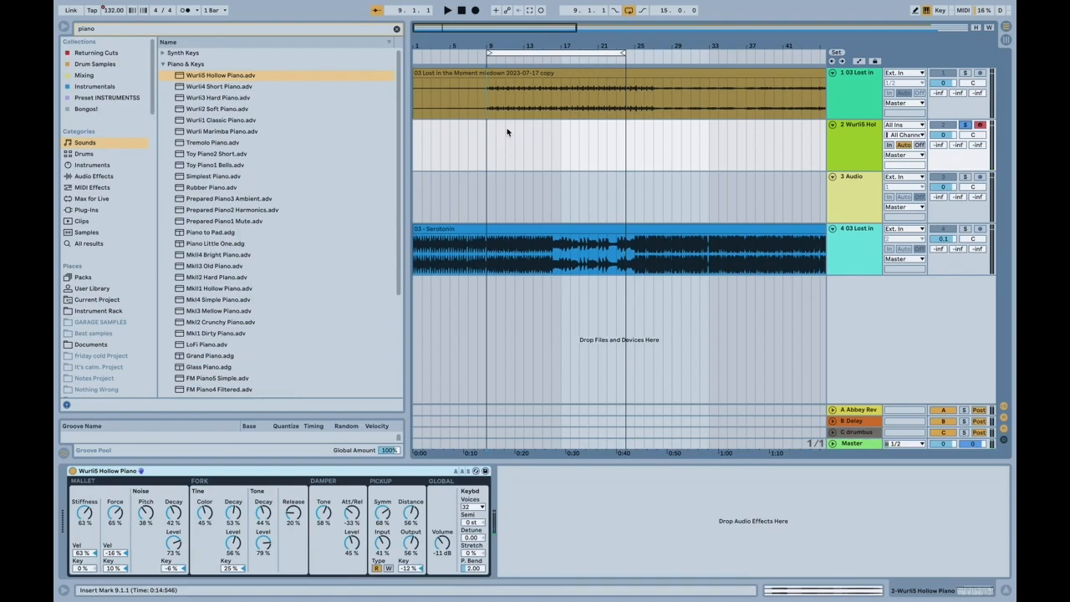
Turn off solo on tracks 1 and 2, disarm track 2, and play the song from bar 9
click(488, 94)
key(space)
click(964, 73)
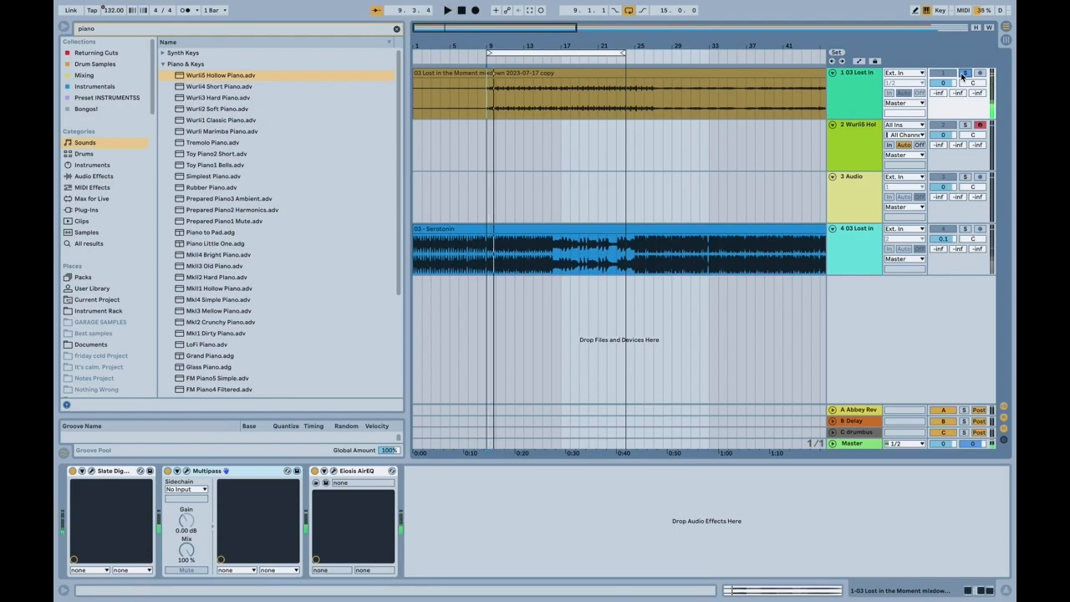
click(980, 125)
click(966, 124)
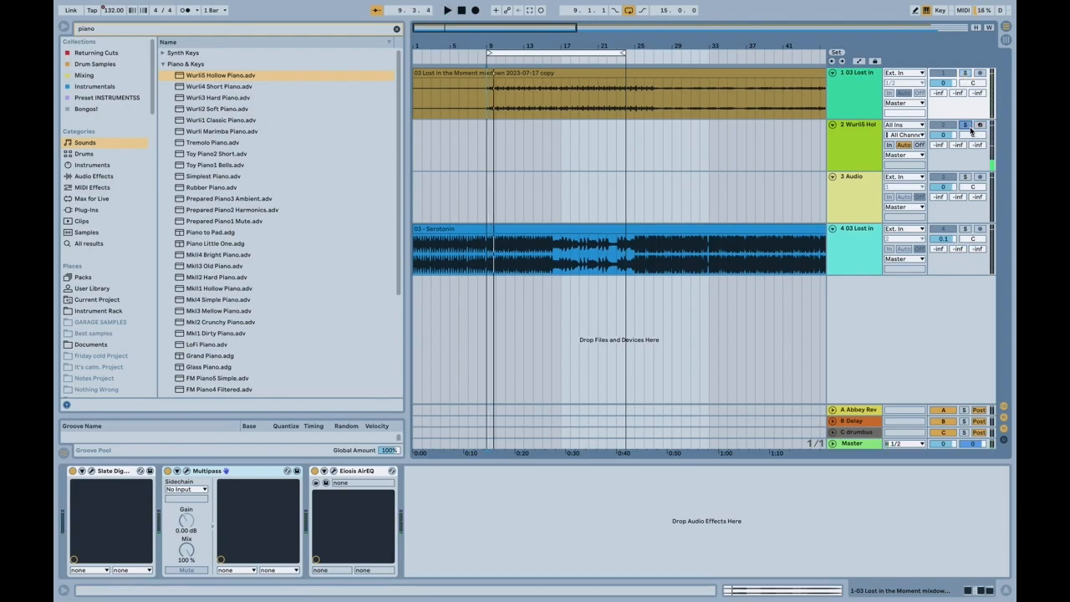
click(979, 125)
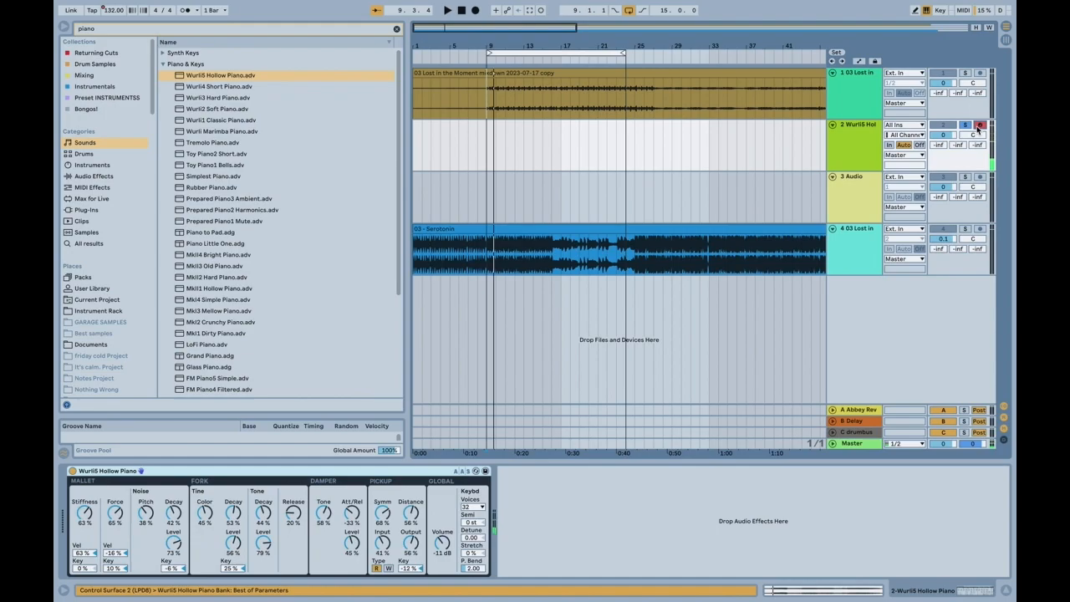
click(980, 126)
click(964, 126)
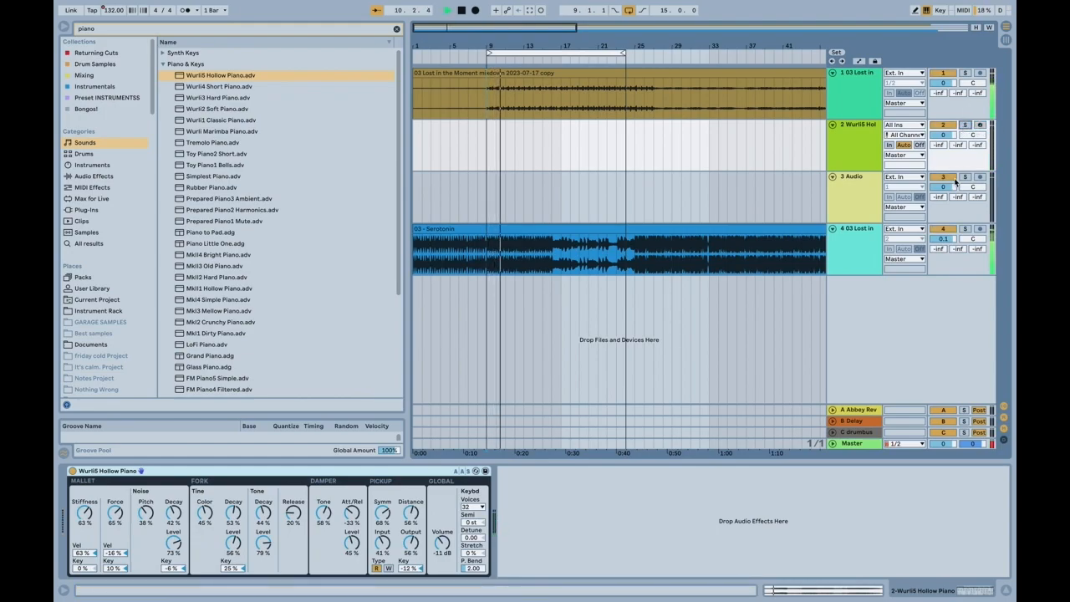
Mute the Serotonin track, arm the piano track, and play piano notes along with the mix to find its key
click(944, 228)
click(979, 125)
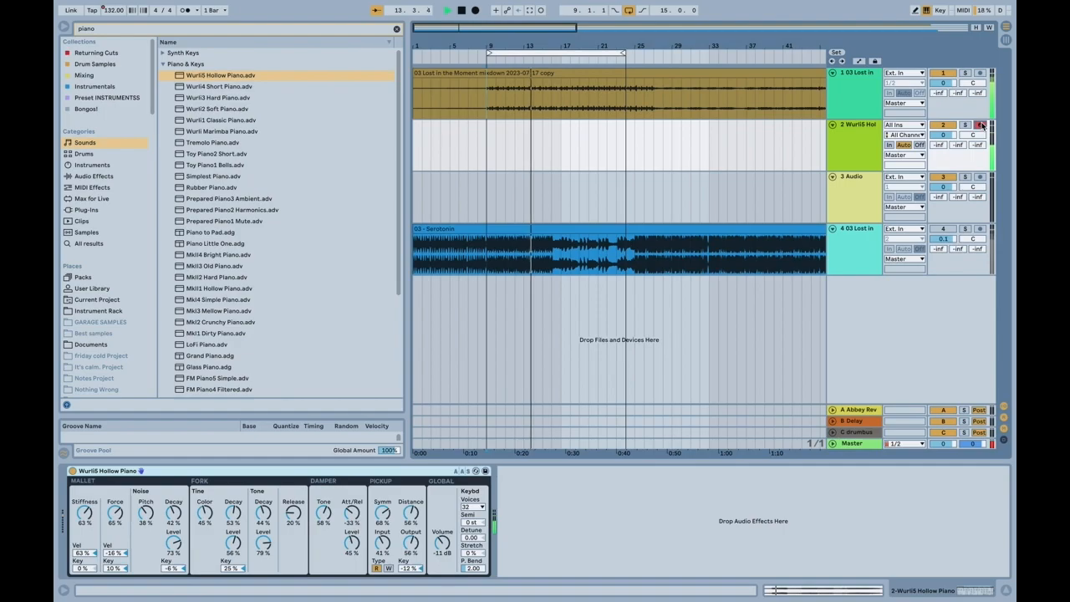
key(x)
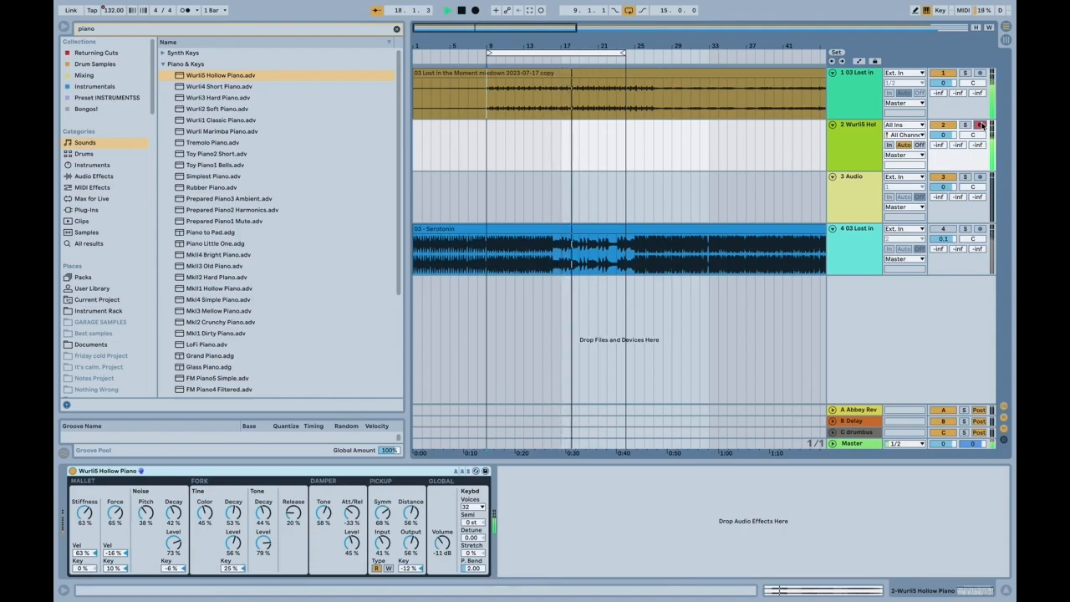
key(space)
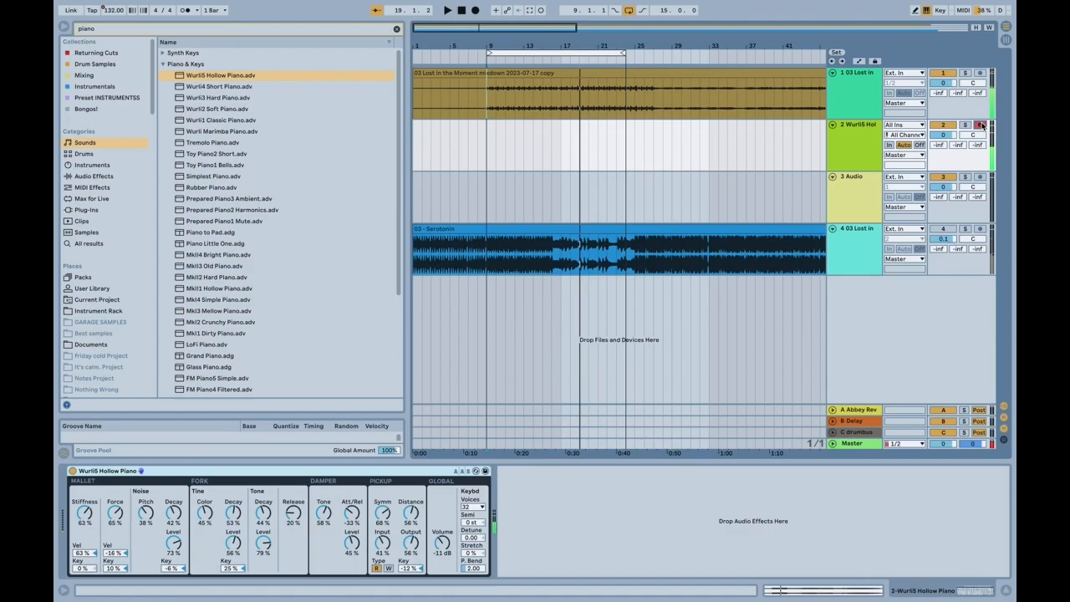
Select track 1, then switch to Chrome and look up E in octave 2 on the Pitch to Frequency Mappings page
click(865, 84)
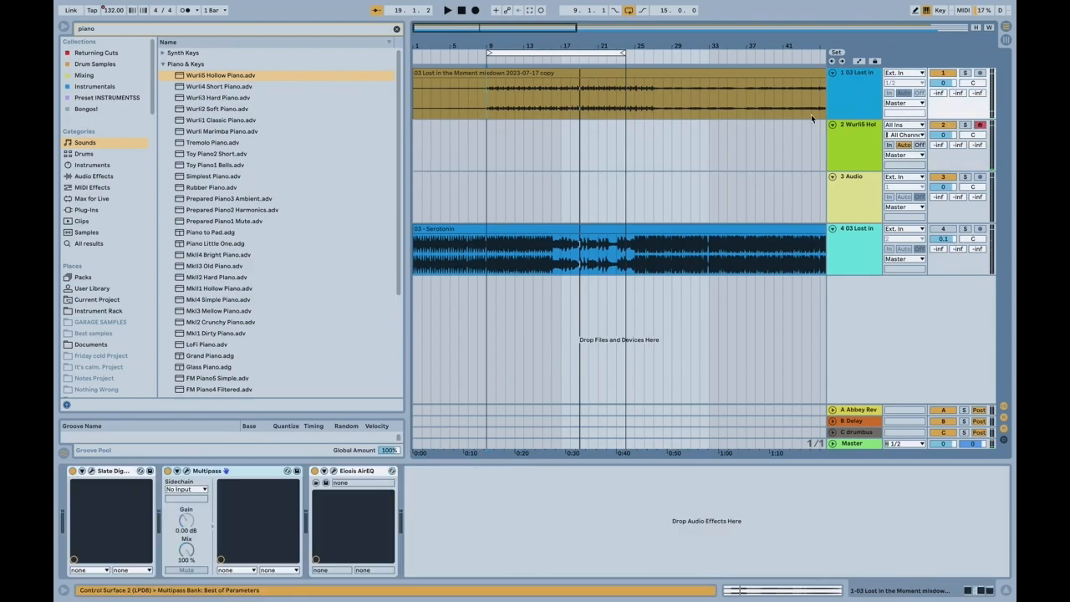
key(super+Tab)
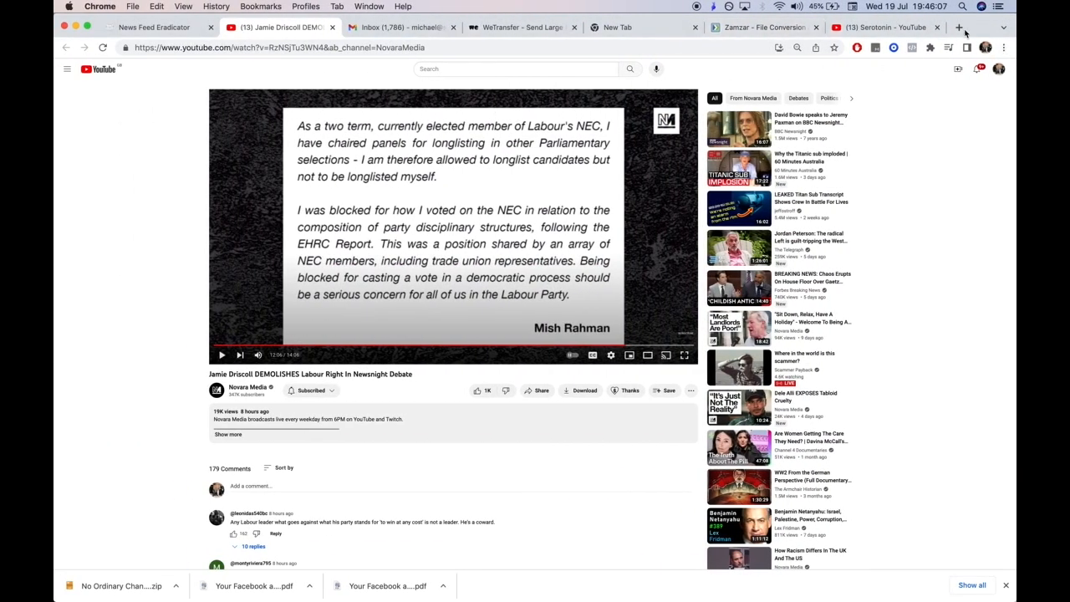
key(super+t)
click(164, 69)
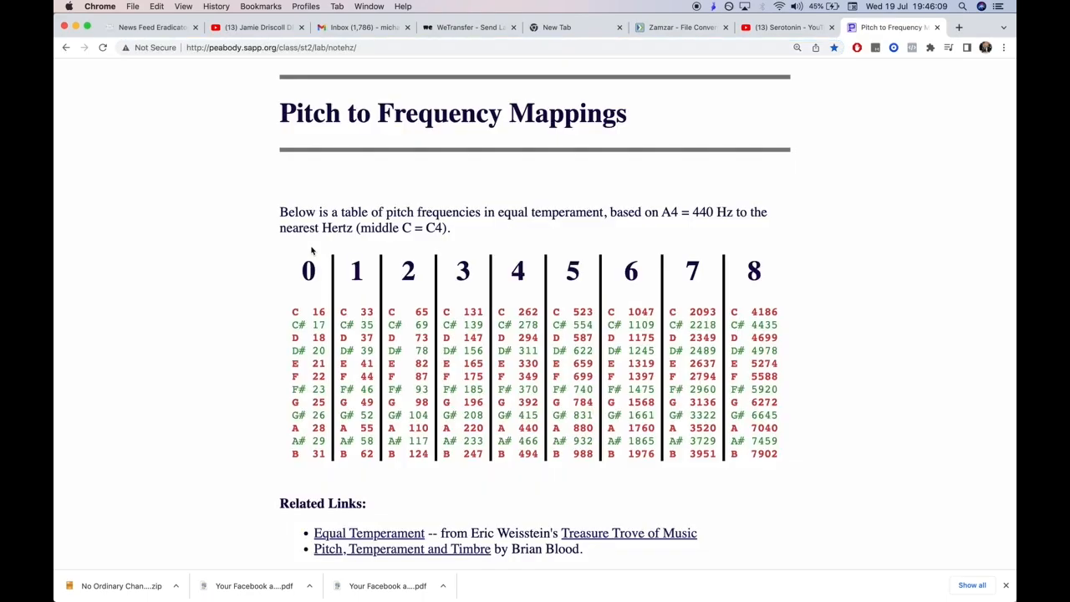
double_click(418, 363)
Return to Ableton Live and set Multipass's lower crossover to 82.1 Hz and its upper crossover to 1.59 kHz
key(super+Tab)
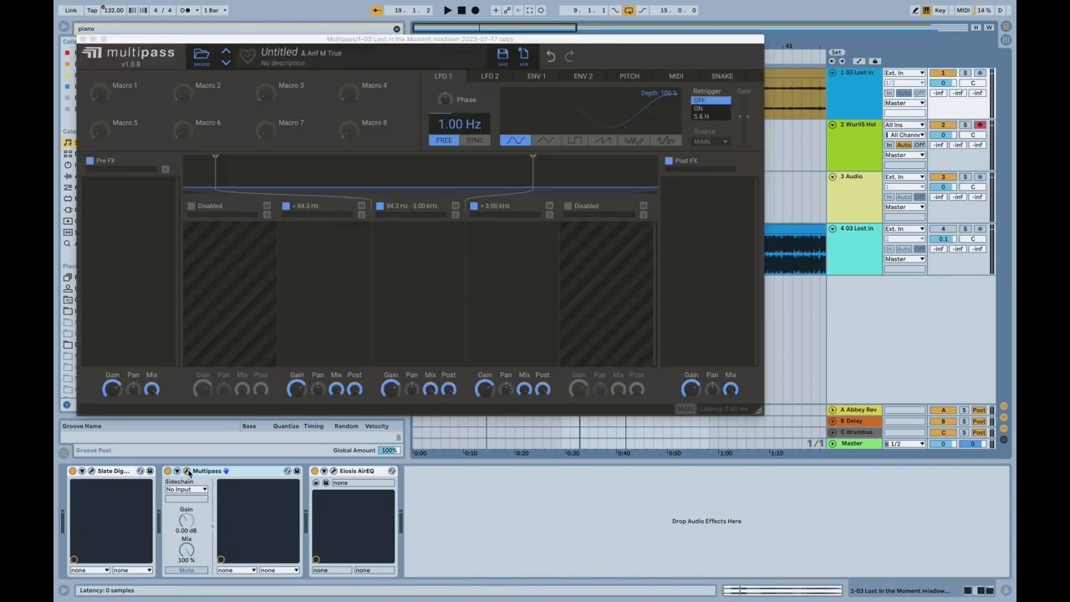
click(186, 472)
click(301, 213)
drag(215, 158, 214, 159)
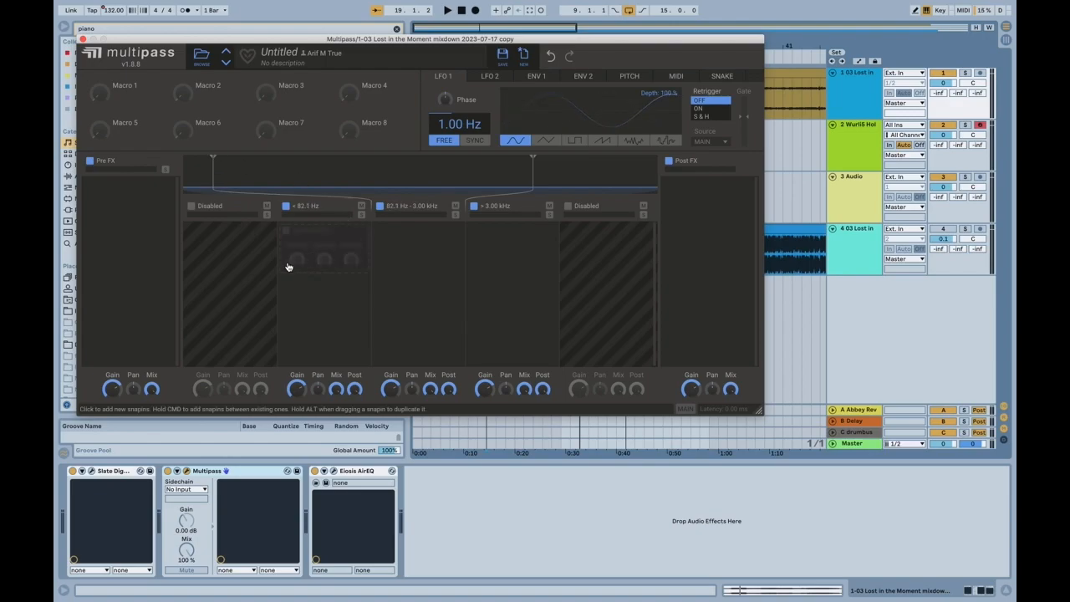
drag(532, 163, 476, 166)
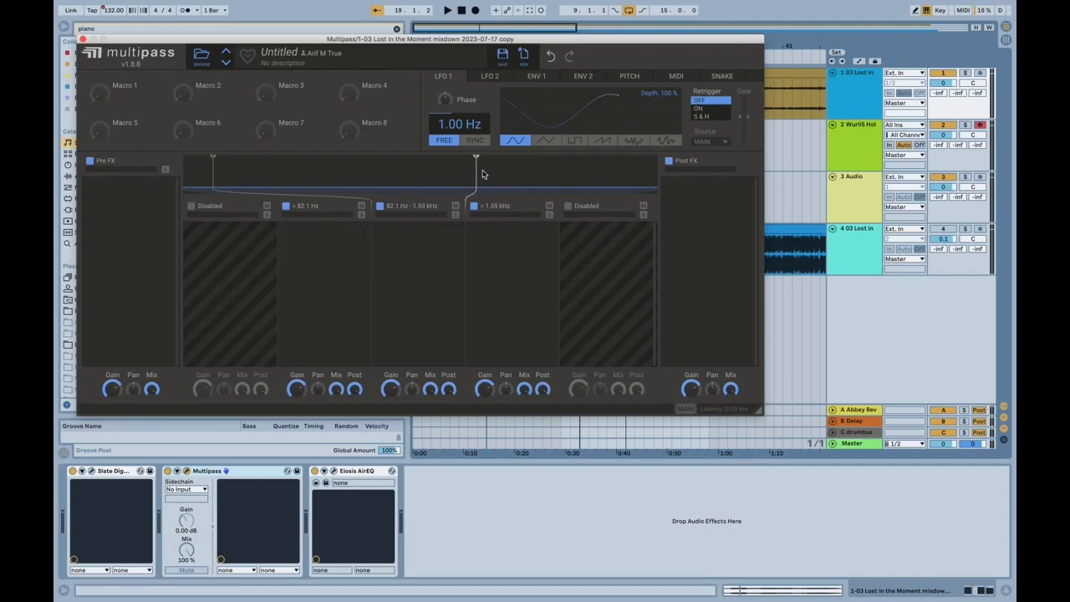
Switch to Chrome and examine the frequency of E in octave 6 in the pitch table
key(ctrl+Left)
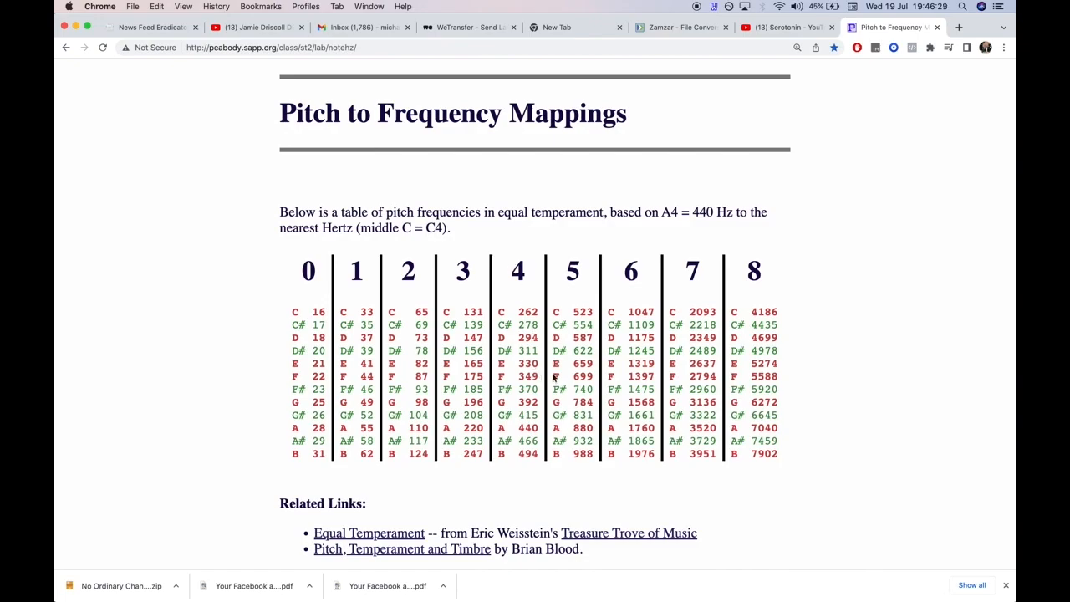
drag(627, 363, 649, 365)
click(653, 365)
drag(628, 361, 651, 363)
click(658, 366)
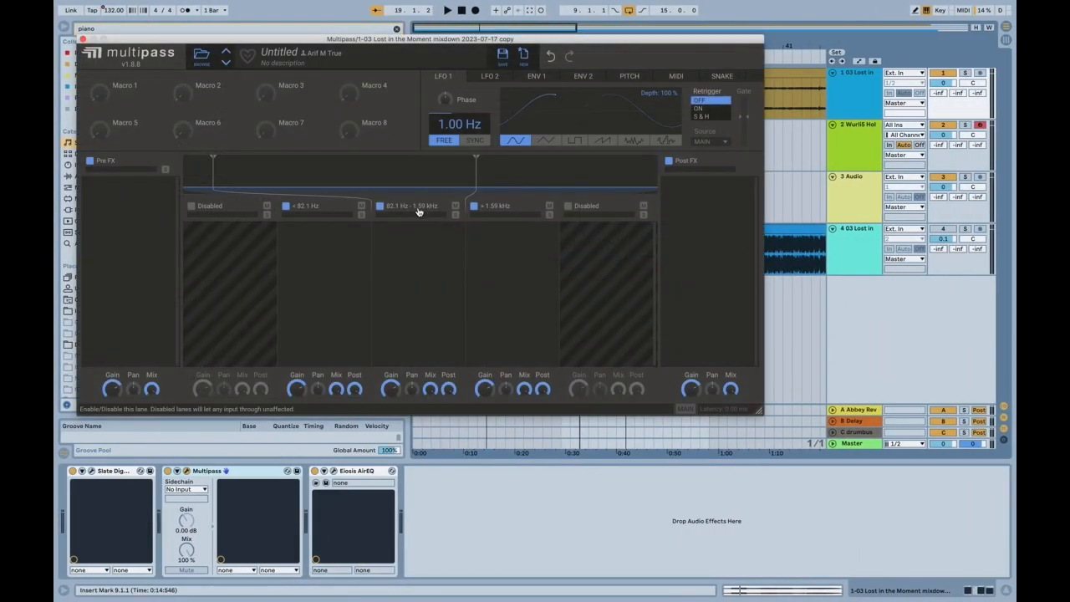
Return to Multipass, toggle its middle band off and on, and set the upper crossover to 1.30 kHz
click(421, 210)
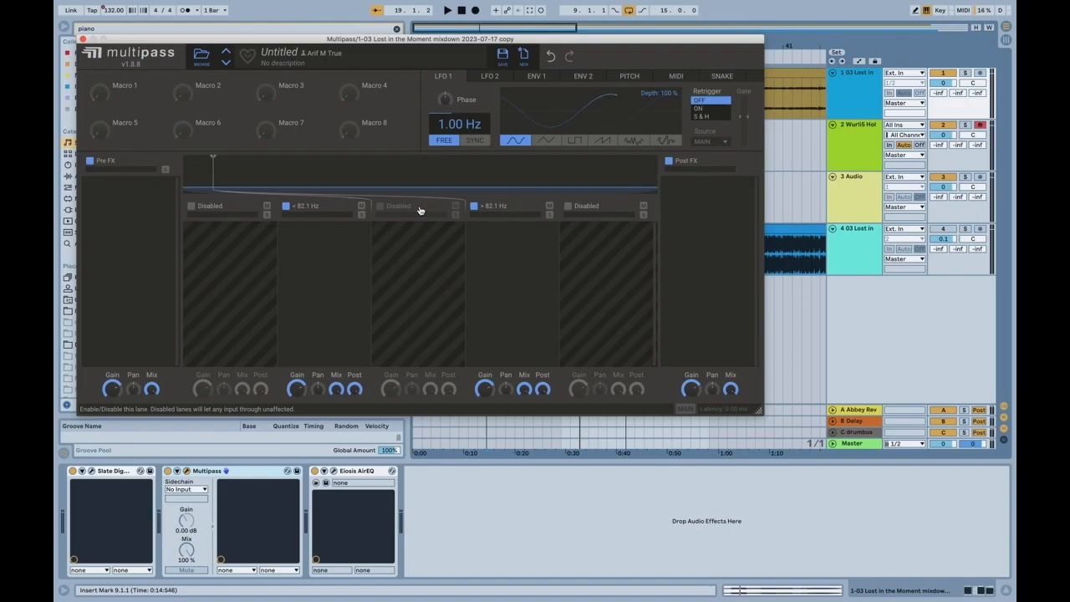
click(380, 206)
drag(478, 163, 463, 164)
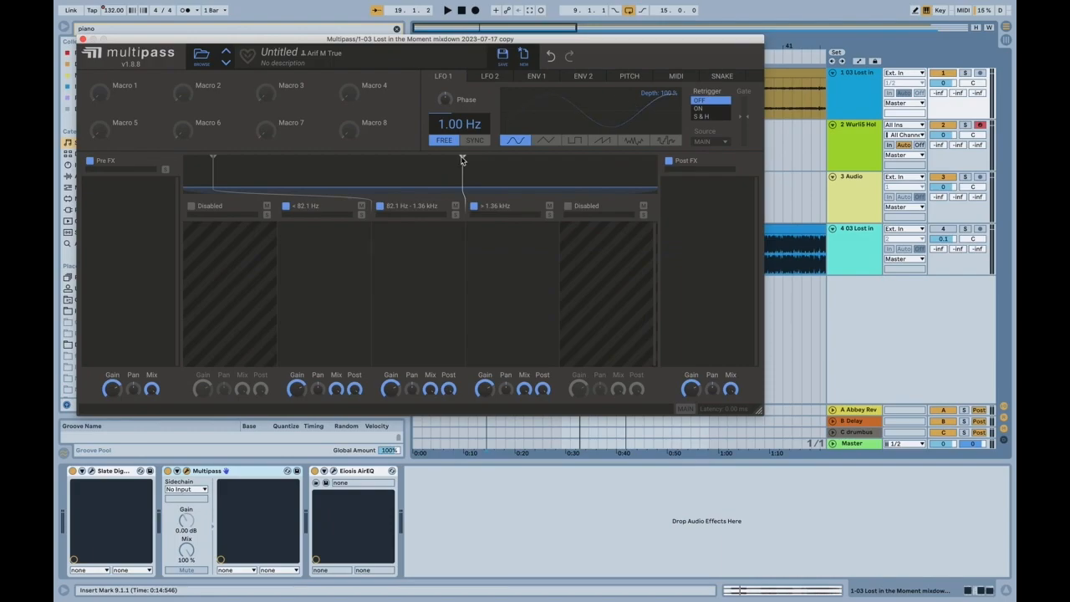
drag(462, 160, 458, 160)
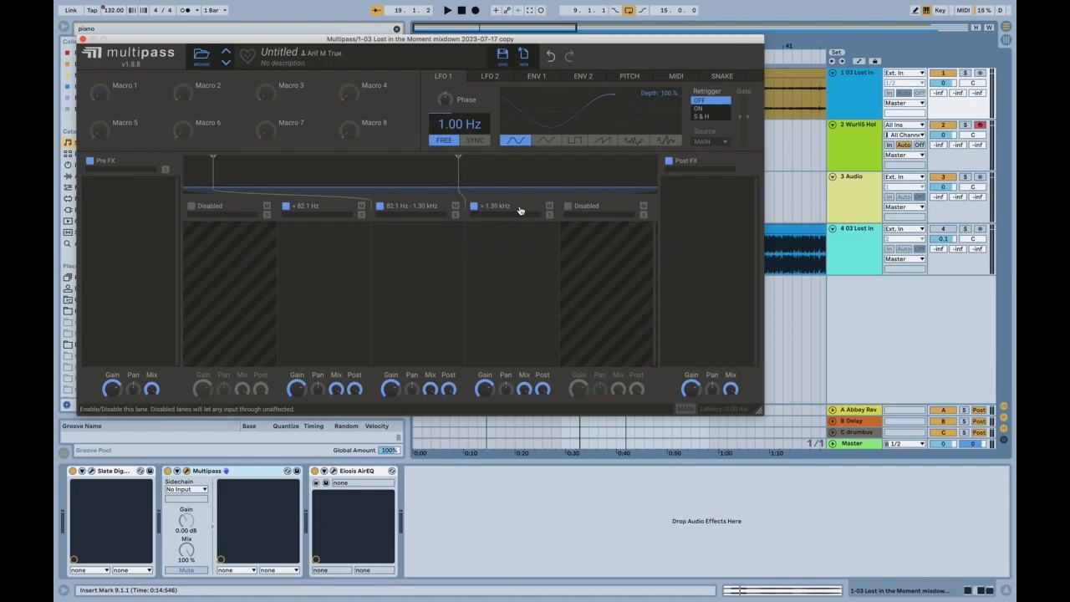
Add a Compressor to Multipass's middle band, 82.1 Hz to 1.30 kHz
click(417, 243)
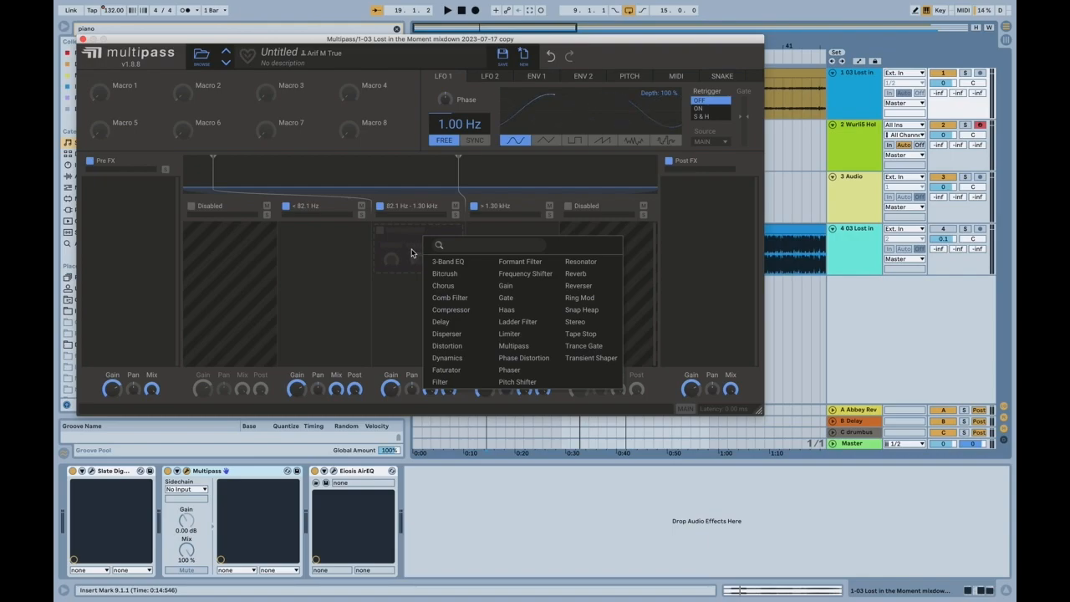
click(412, 252)
click(407, 232)
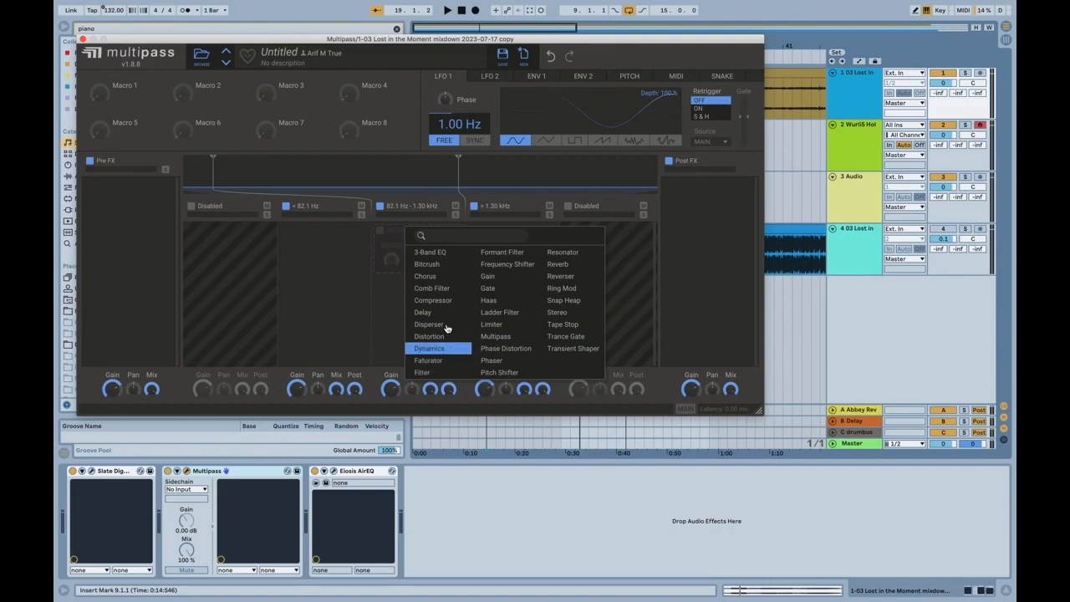
click(433, 300)
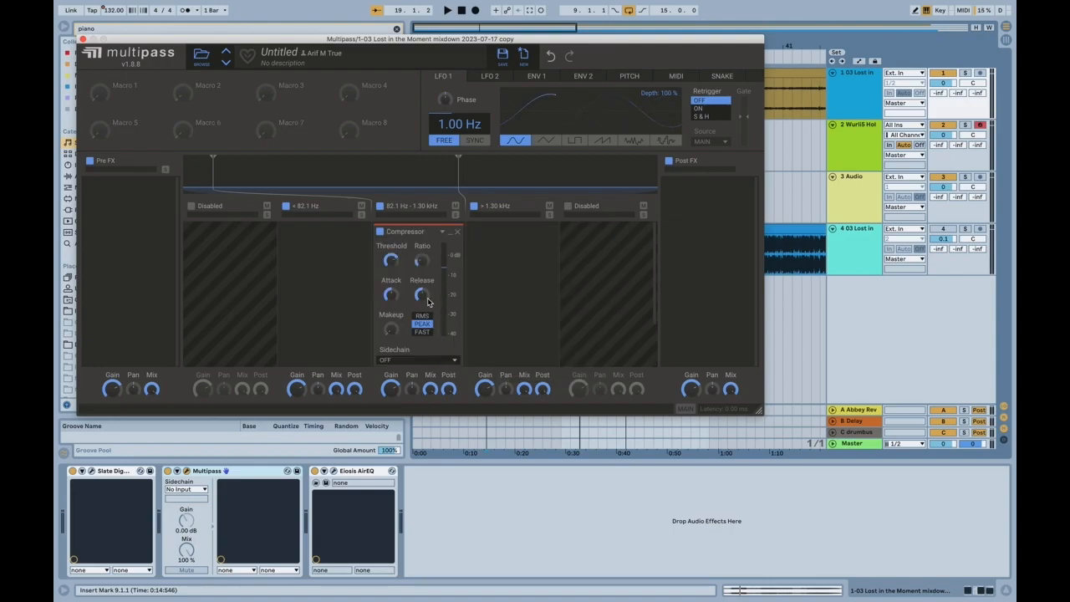
Play the mix with Multipass's middle band soloed and lower its Compressor threshold to about -19 dB
key(space)
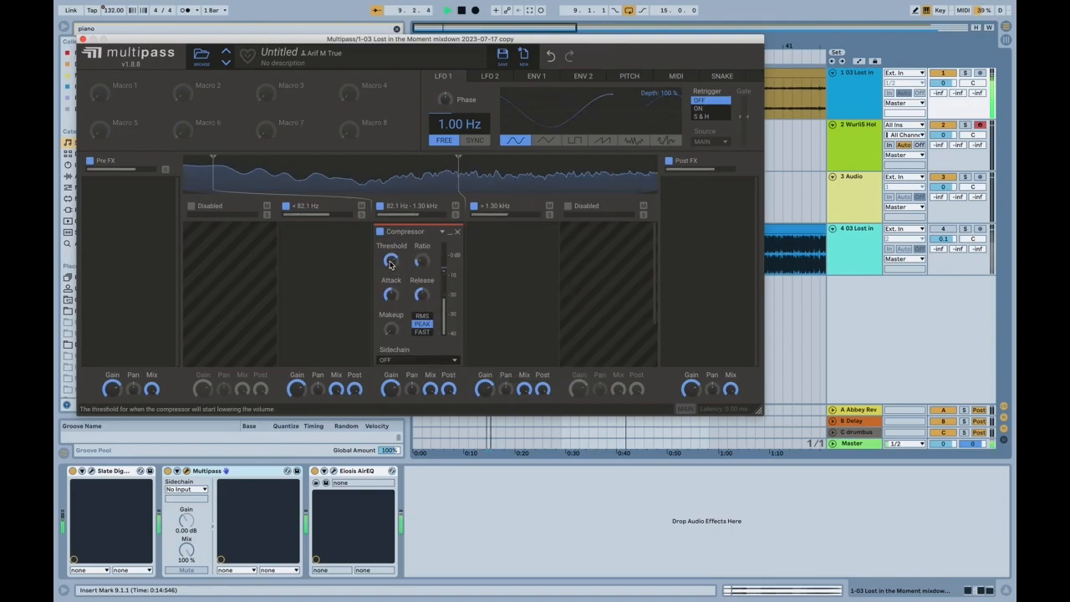
drag(390, 260, 391, 273)
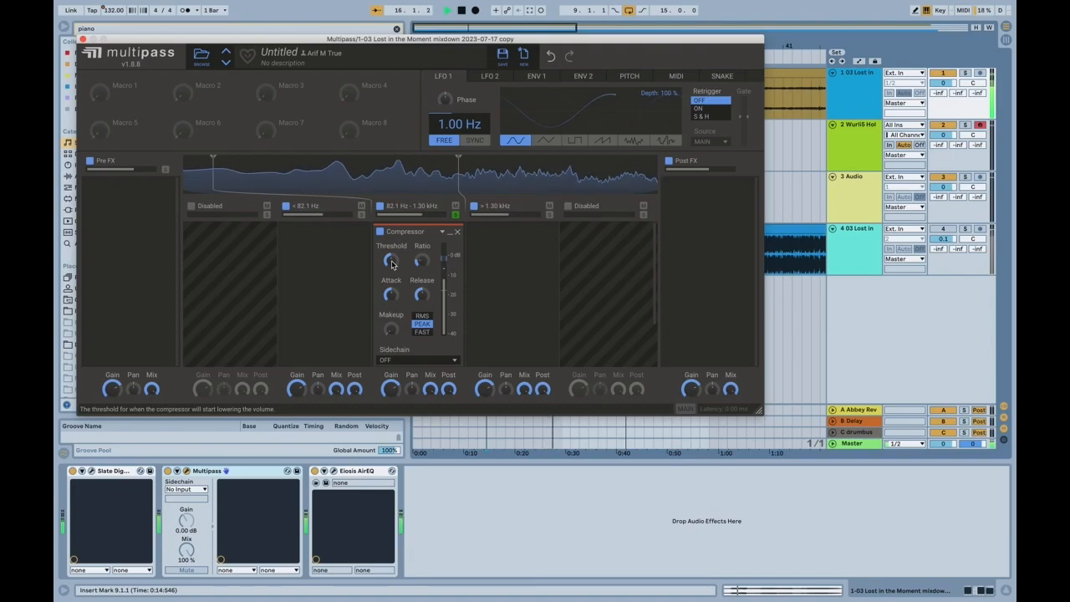
key(space)
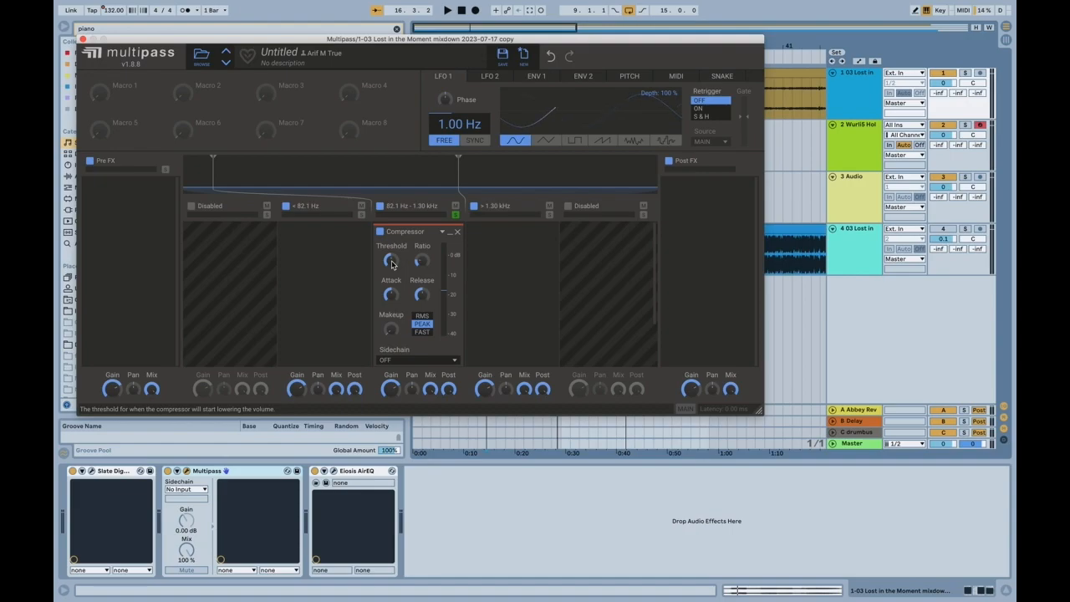
key(space)
click(392, 262)
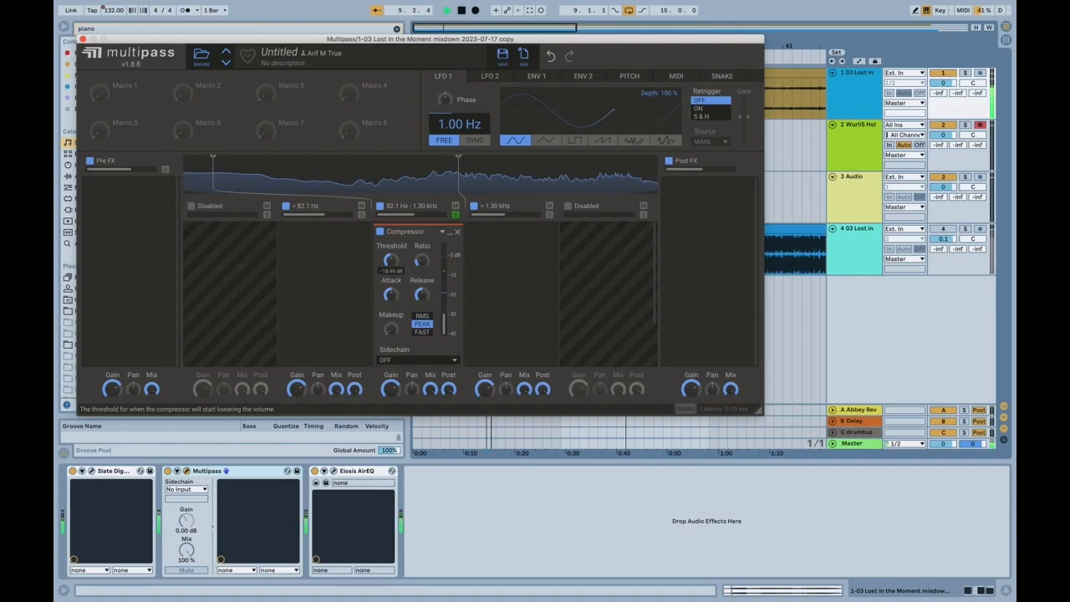
drag(391, 262, 391, 263)
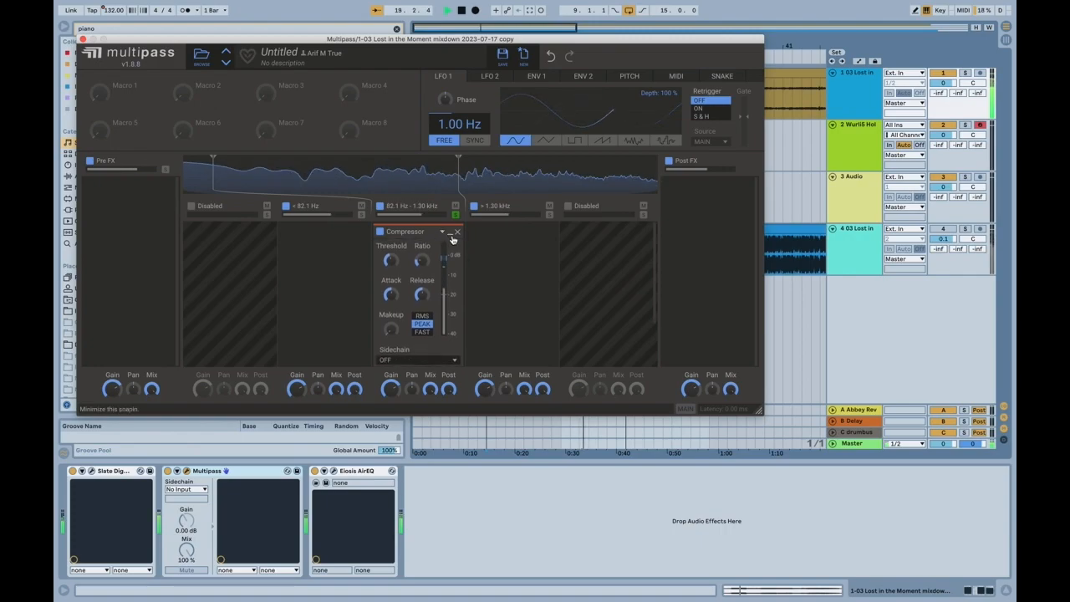
Add a Distortion below the Compressor in Multipass's 82.1 Hz to 1.30 kHz band and set its type to Saturate
click(452, 233)
click(452, 233)
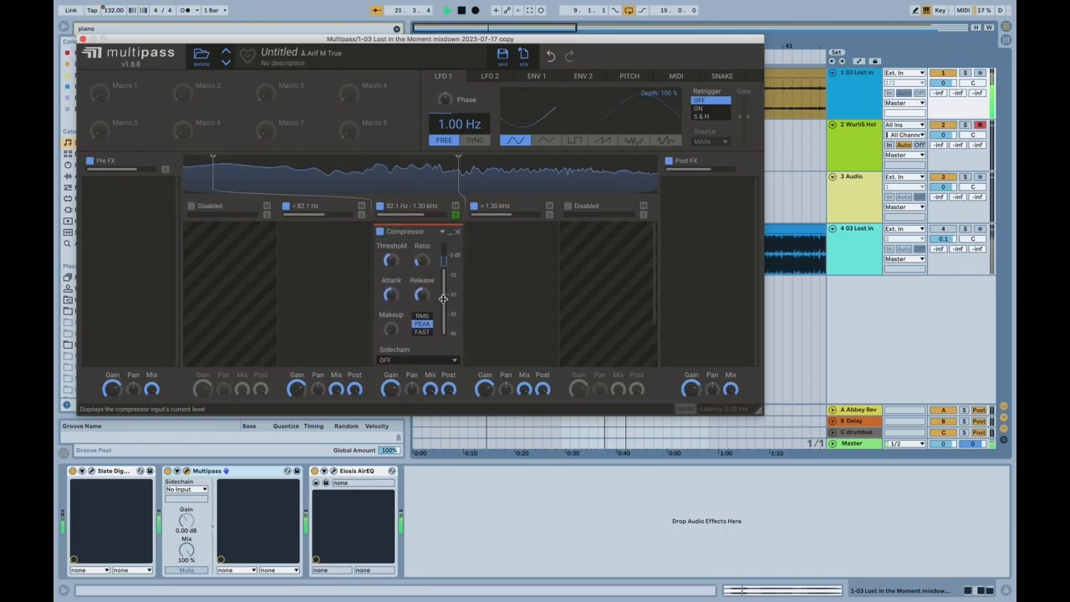
scroll(430, 314, down, 3)
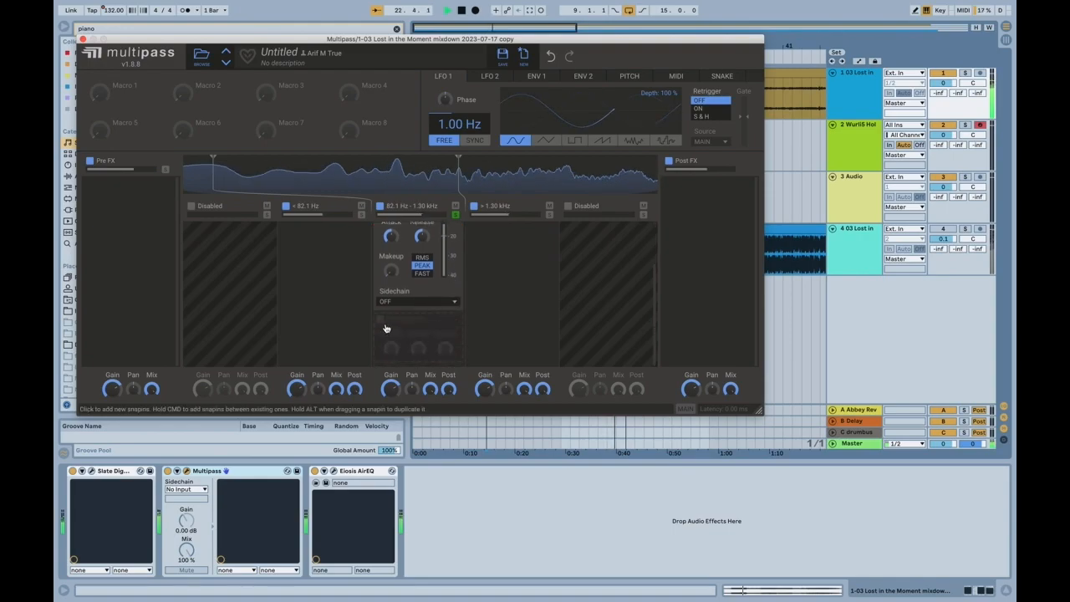
click(386, 328)
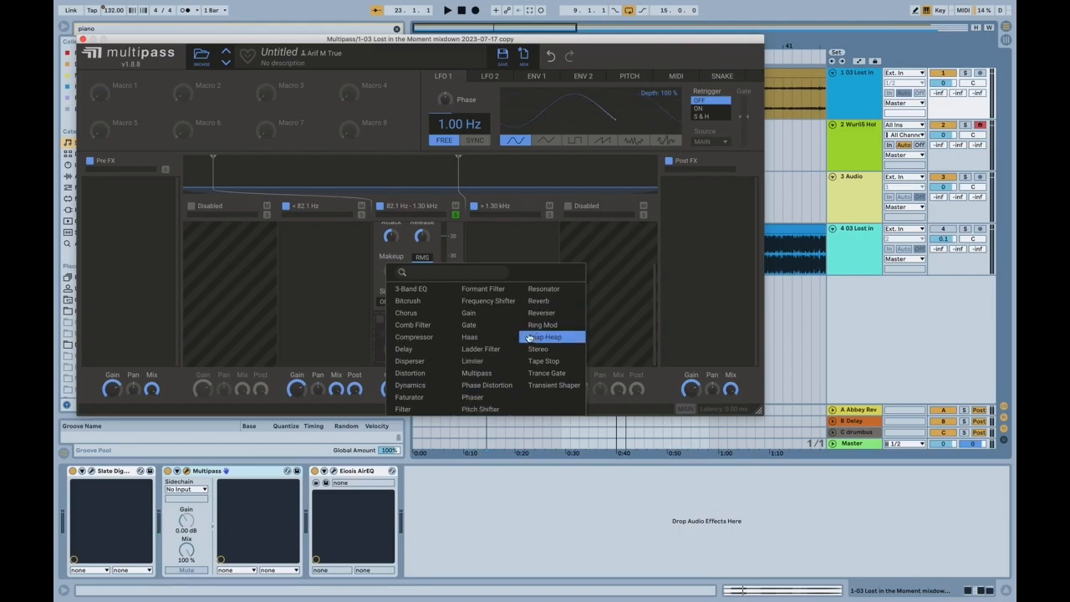
click(436, 379)
scroll(437, 288, down, 3)
scroll(445, 242, up, 3)
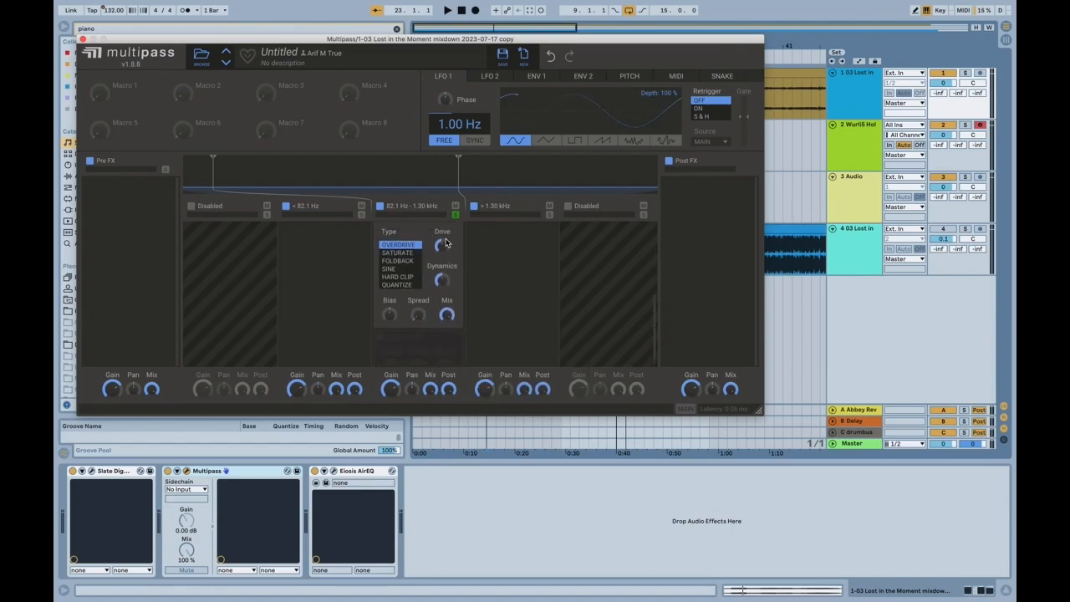
click(409, 253)
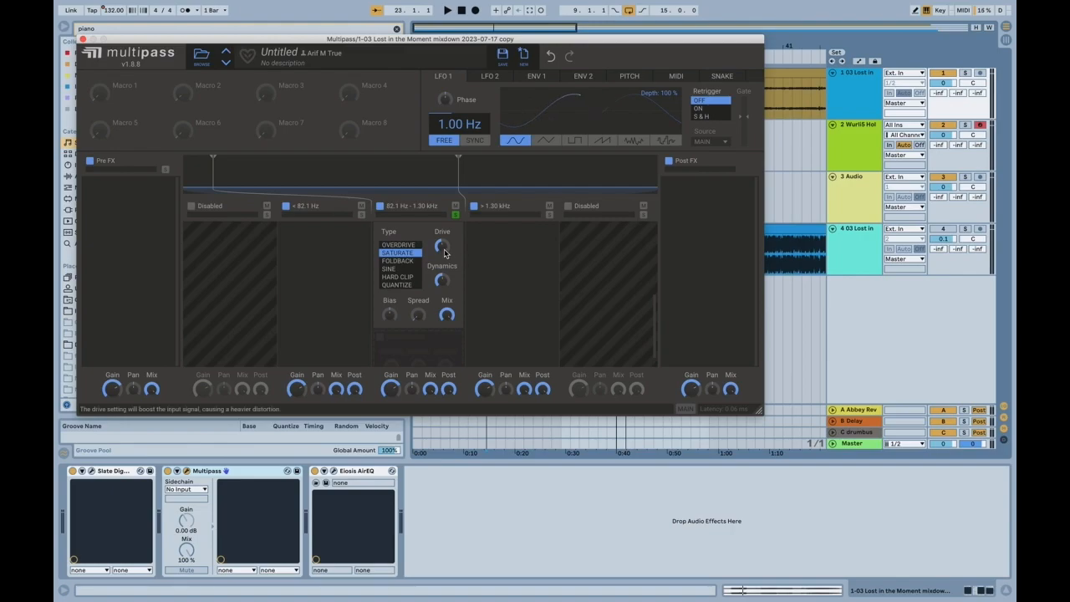
Play the mix while pushing the middle band's Distortion Drive high, and pull it back to a subtle amount
drag(442, 247, 442, 245)
key(space)
drag(443, 252, 444, 193)
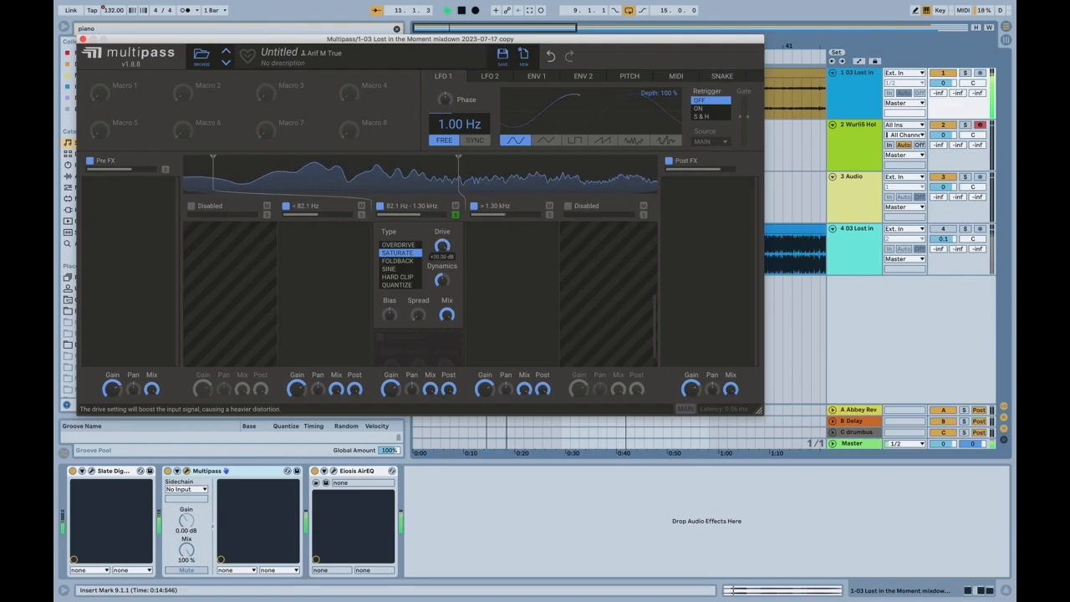
key(space)
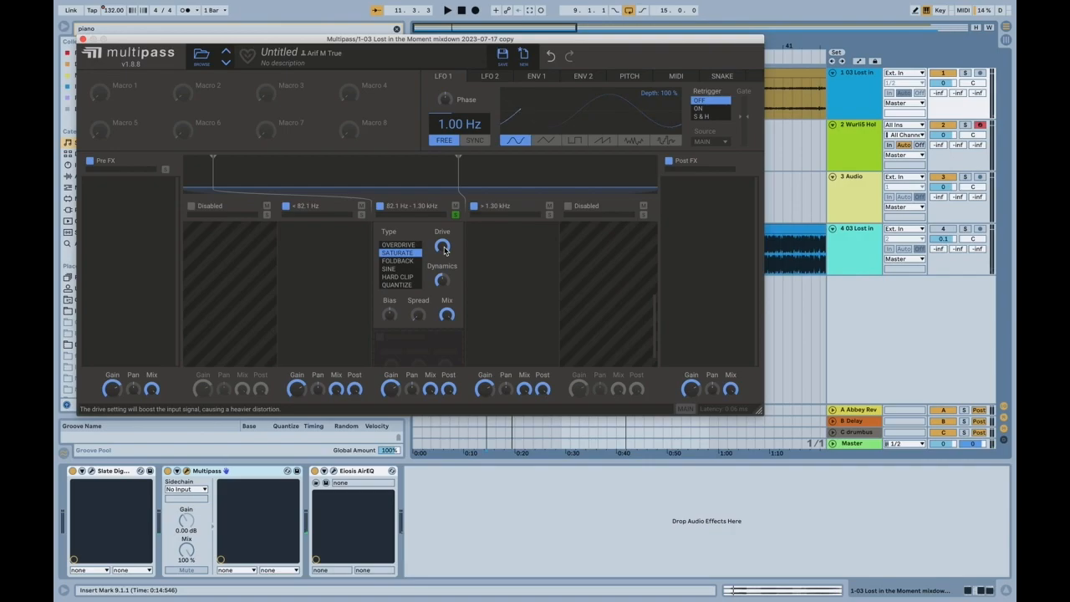
key(space)
drag(445, 250, 444, 285)
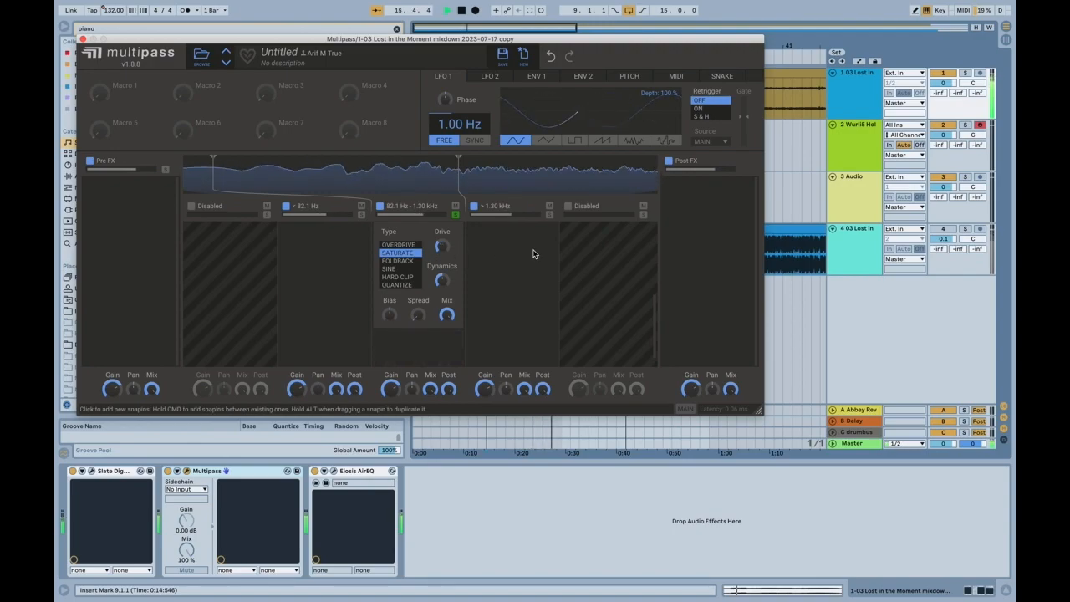
key(space)
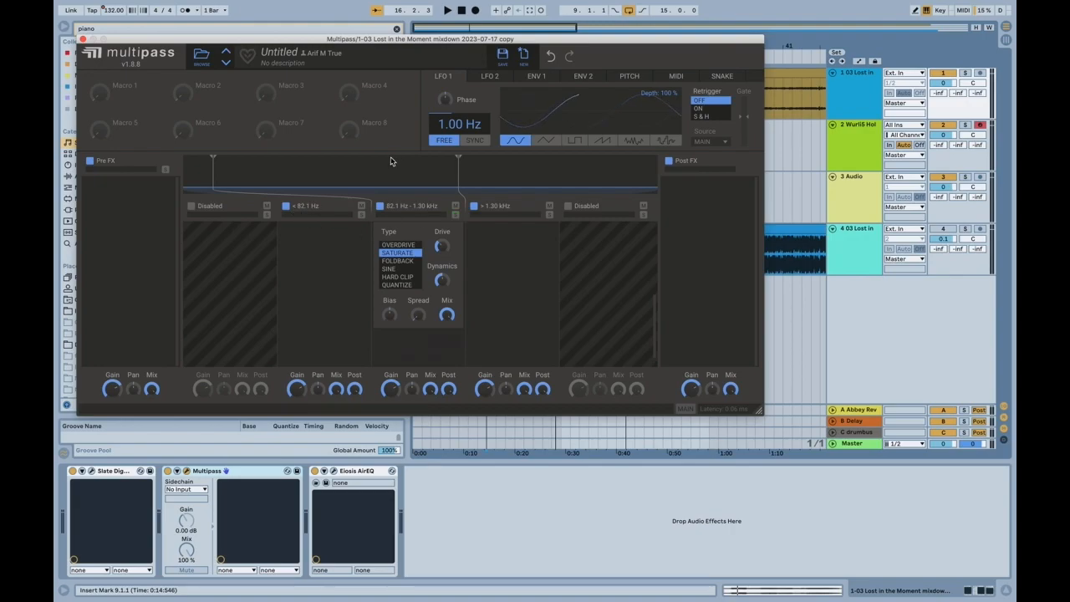
Close Multipass, open AirEQ and turn on its spectrum analyzer while the mix plays
click(83, 39)
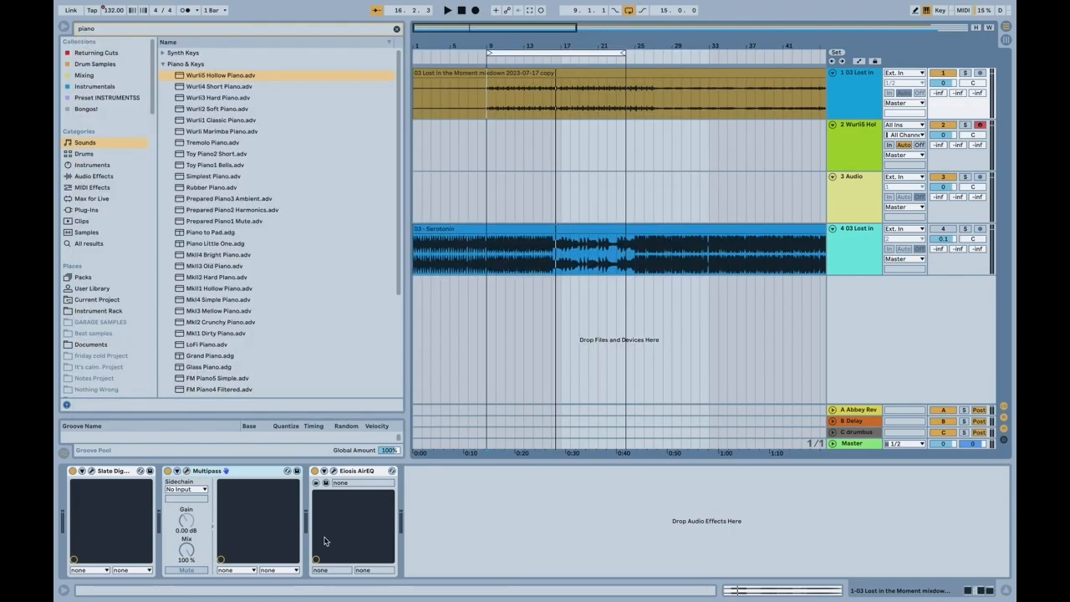
click(333, 472)
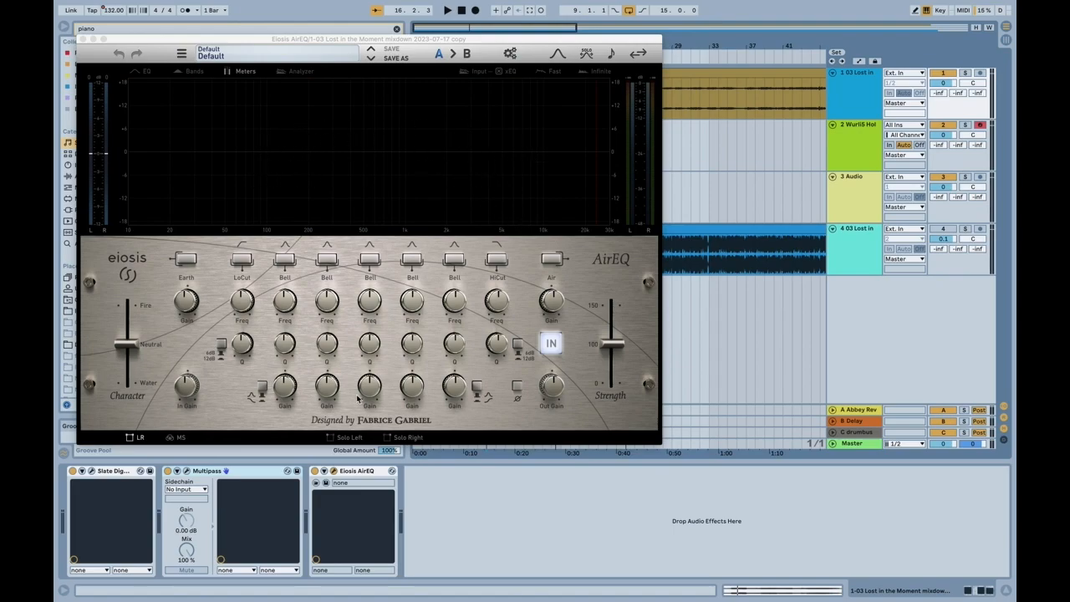
key(space)
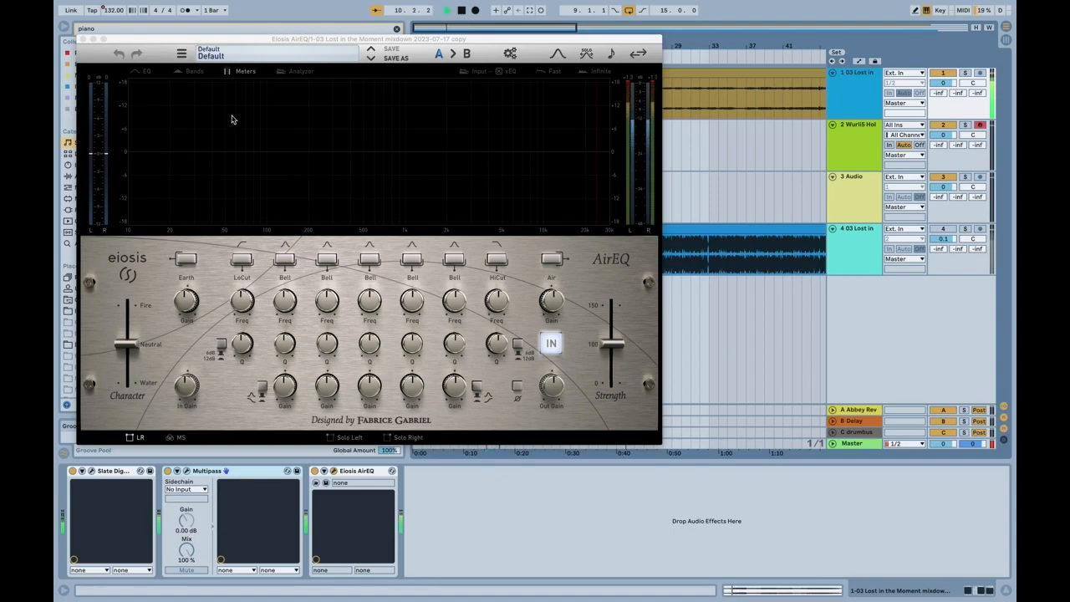
click(293, 72)
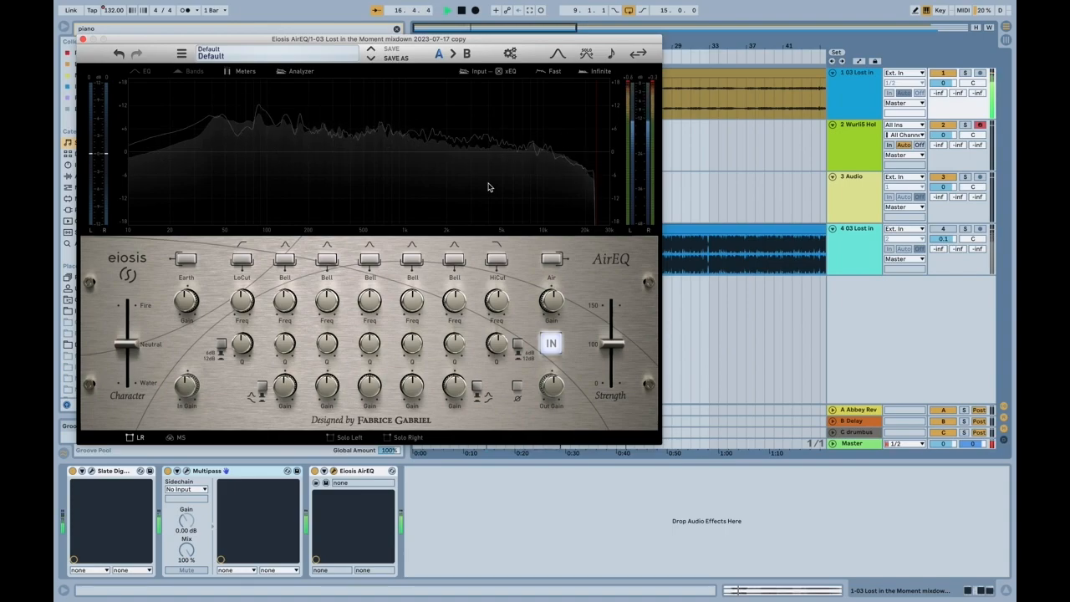
key(space)
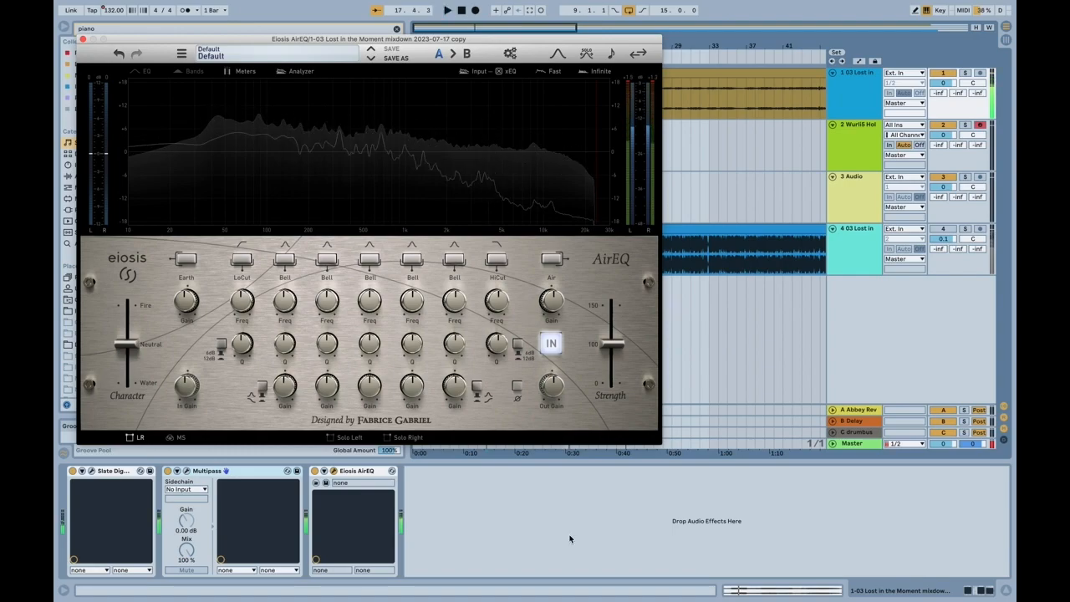
Move Multipass ahead of the Slate Digital plug-in in the mixdown track's device chain
click(222, 482)
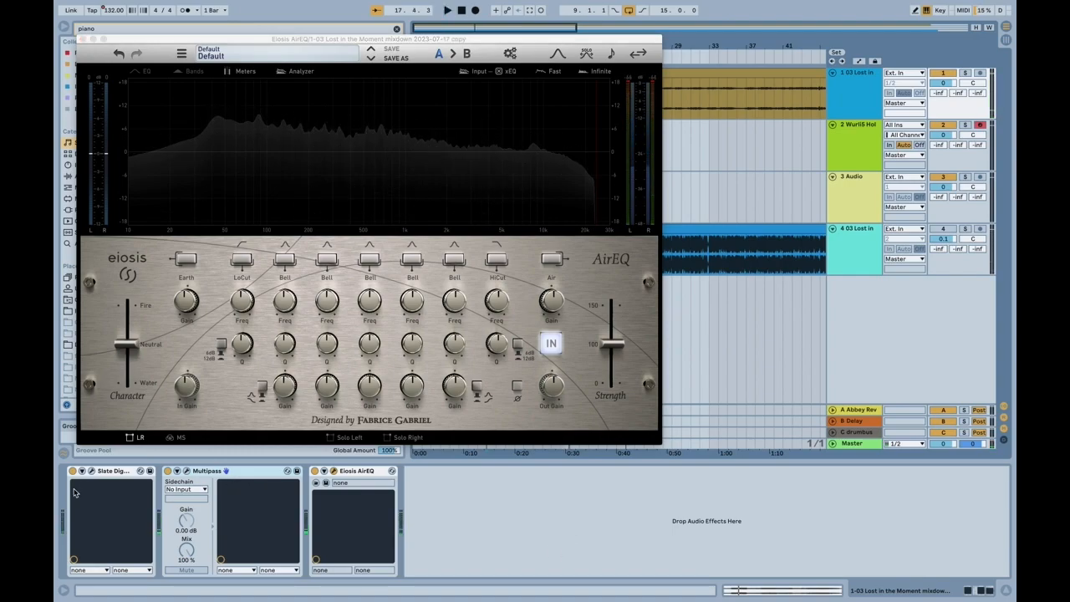
drag(226, 481, 99, 496)
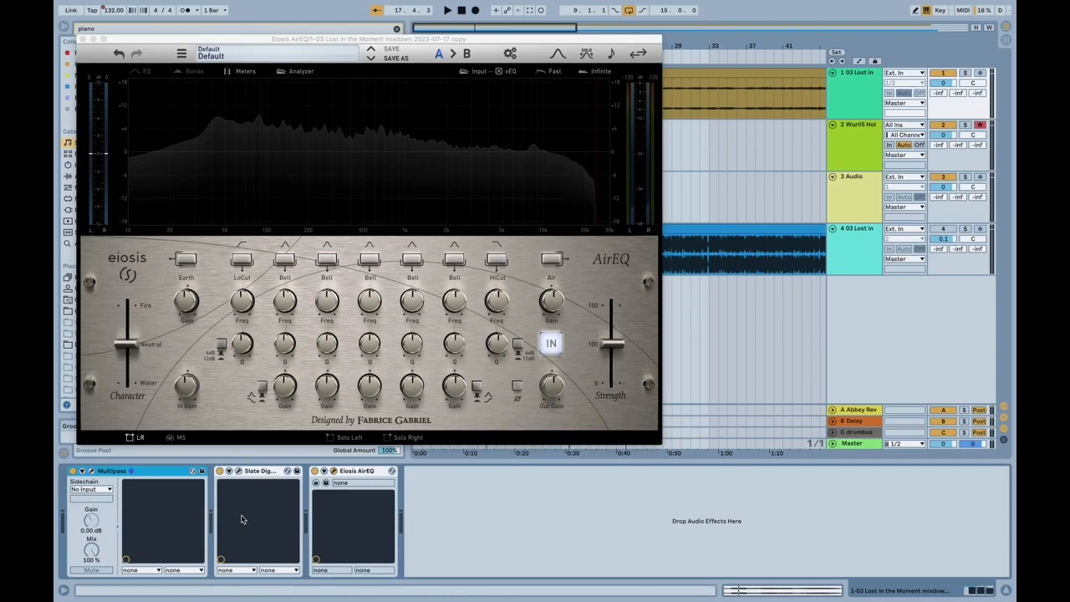
click(477, 487)
Switch to Session View and play the reordered chain to check the Master level and AirEQ's spectrum
key(Tab)
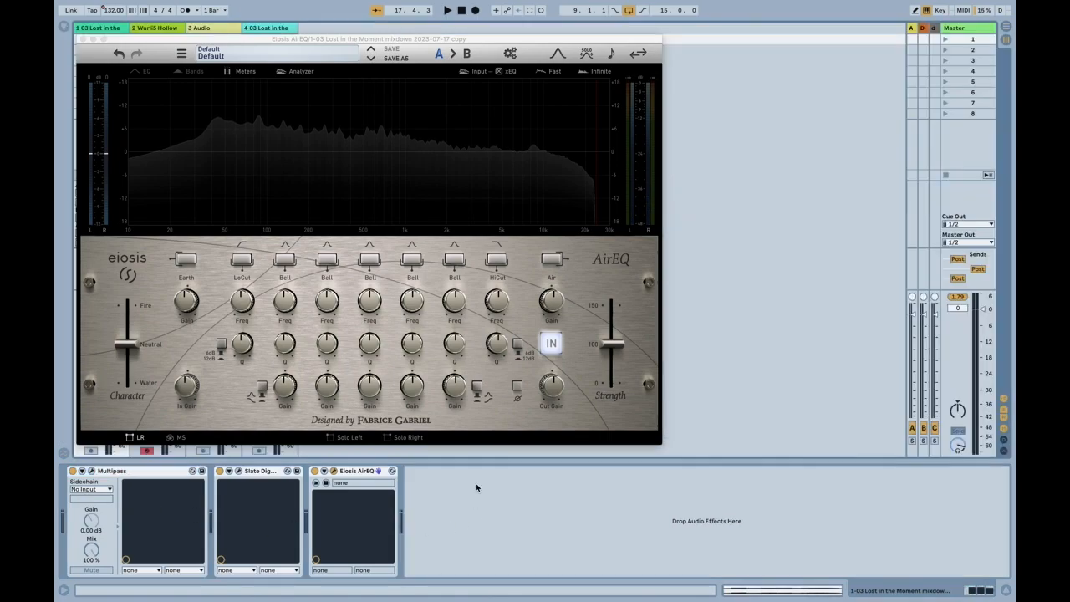
key(space)
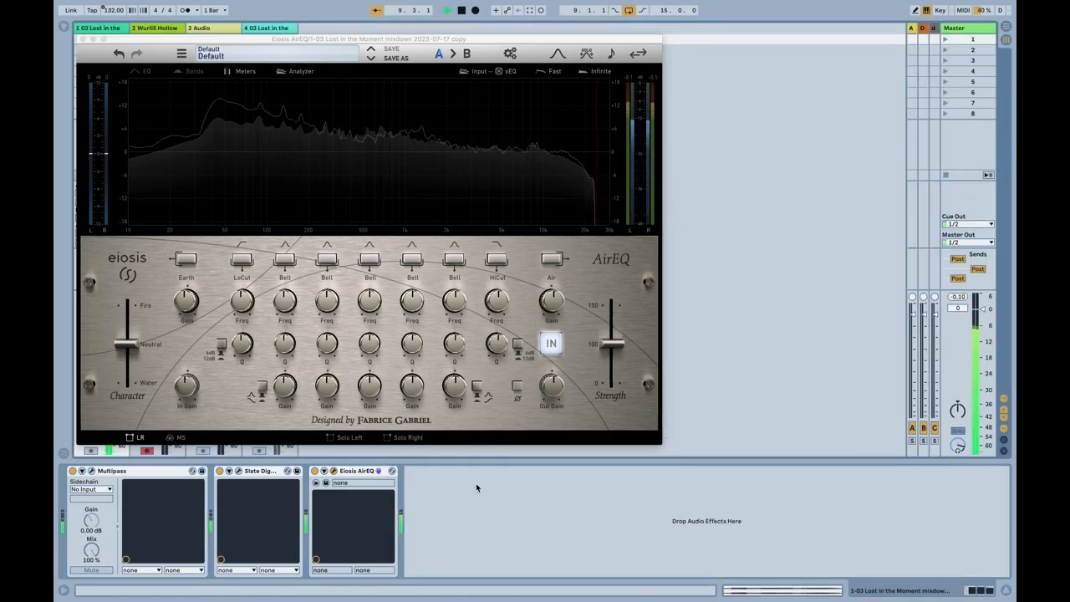
key(space)
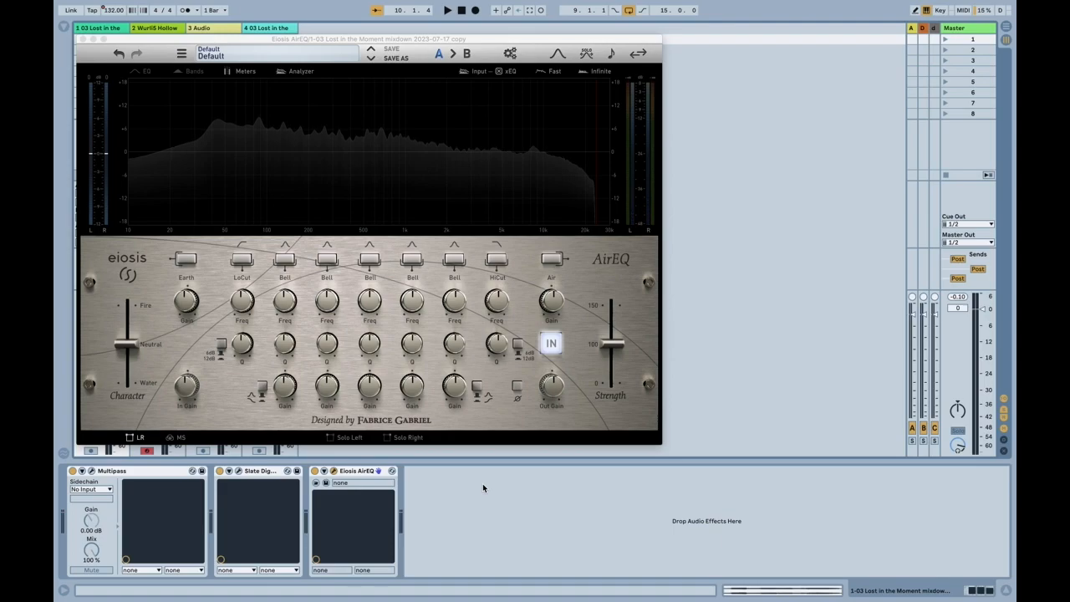
key(space)
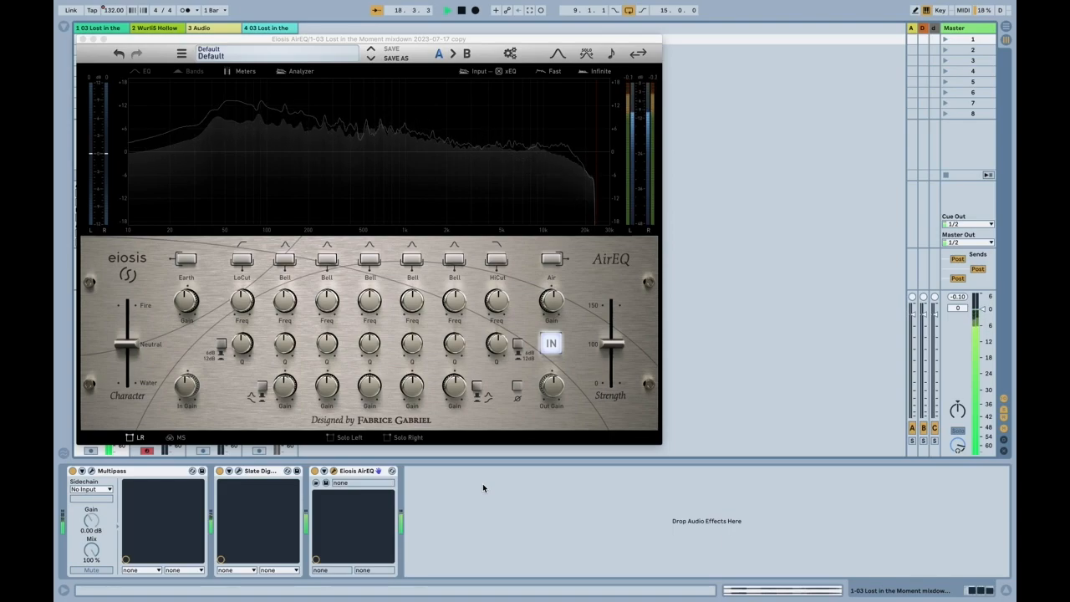
key(XF86AudioRaiseVolume)
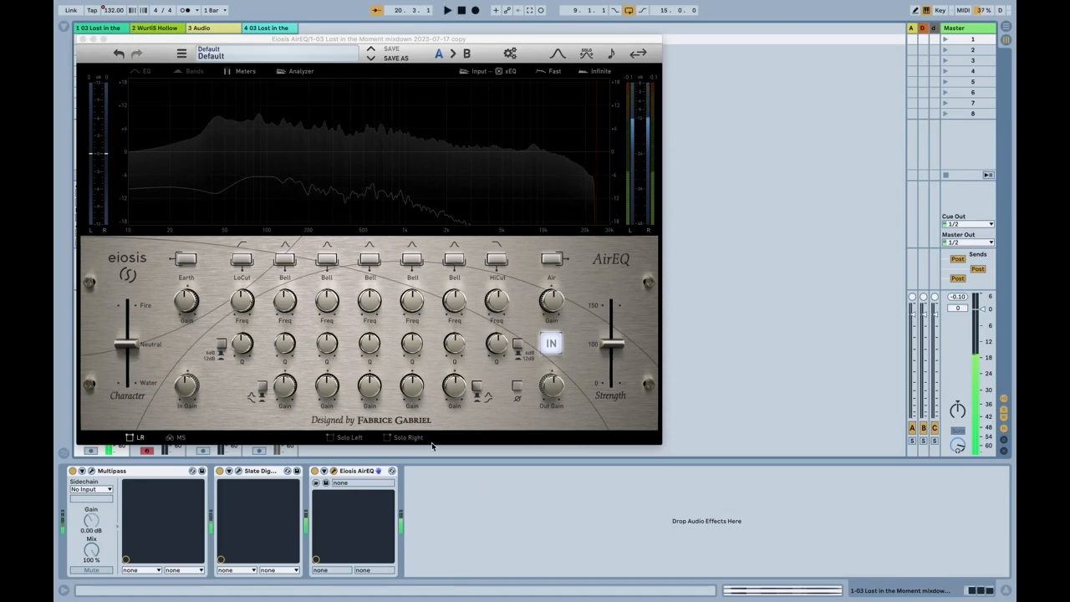
Reopen Multipass and play the mix with its middle band soloed to check the Distortion's Drive, Dynamics and Mix settings
click(91, 471)
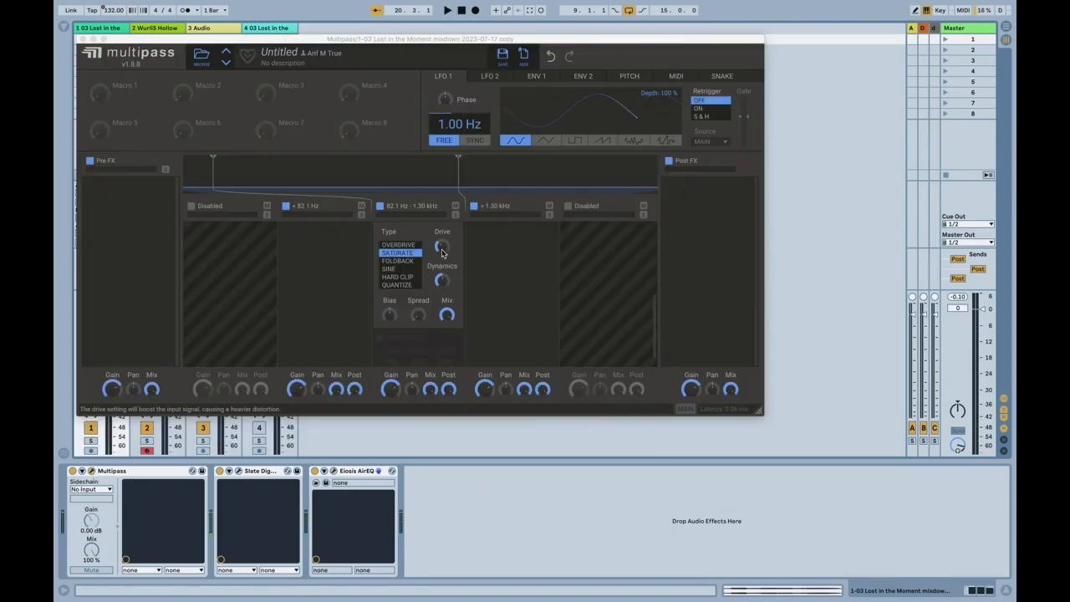
click(442, 280)
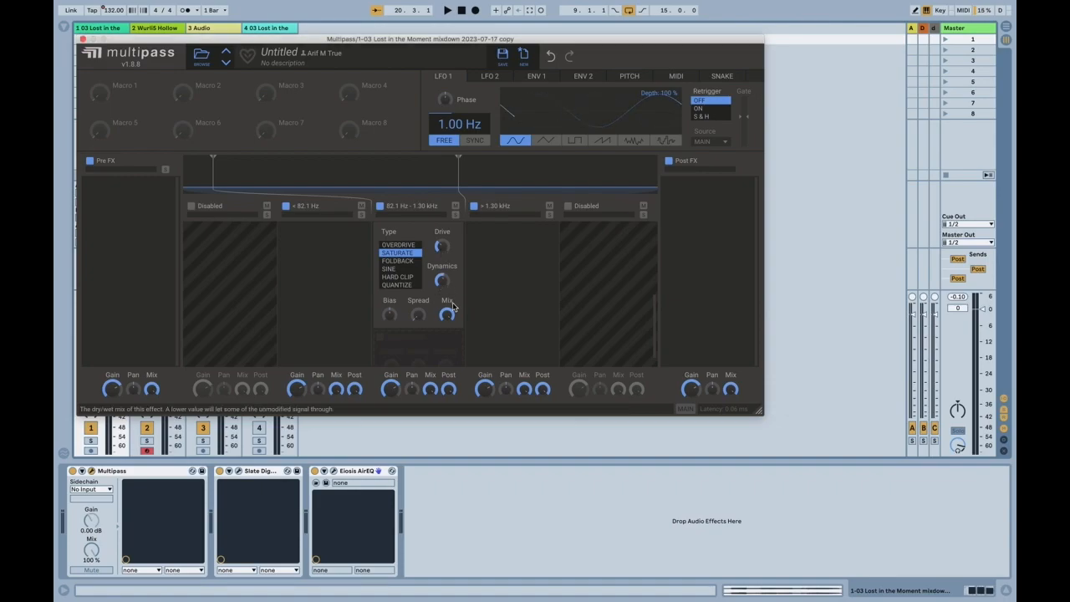
mouse_move(441, 246)
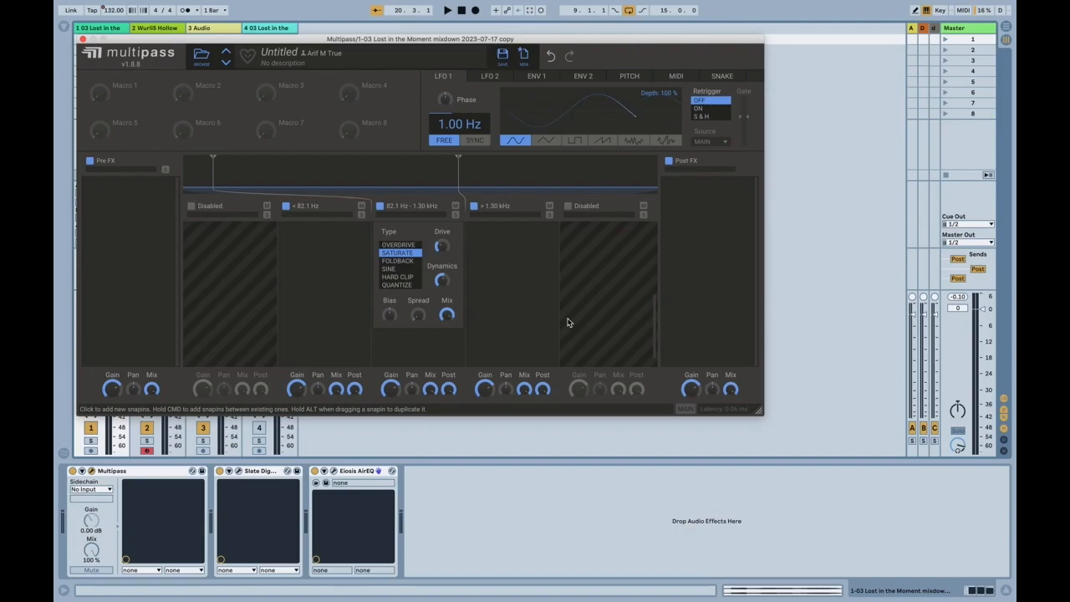
key(space)
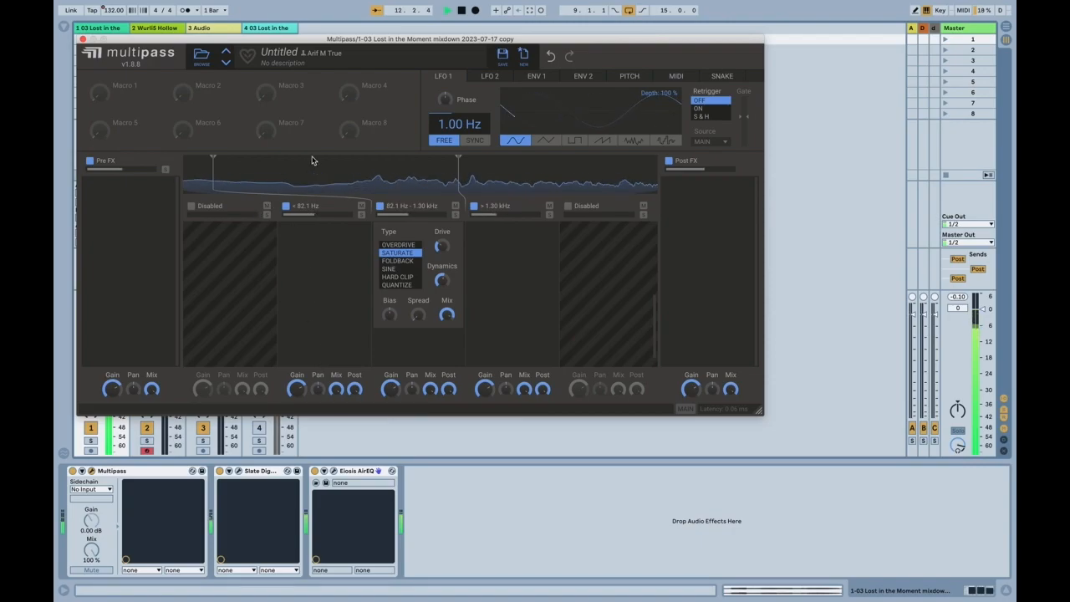
click(455, 215)
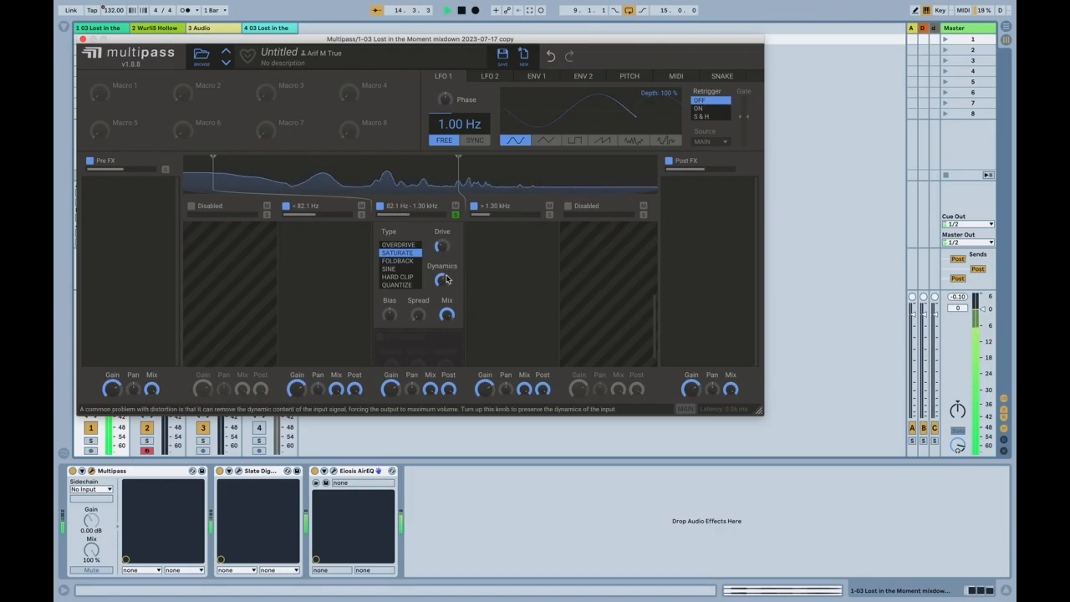
mouse_move(442, 281)
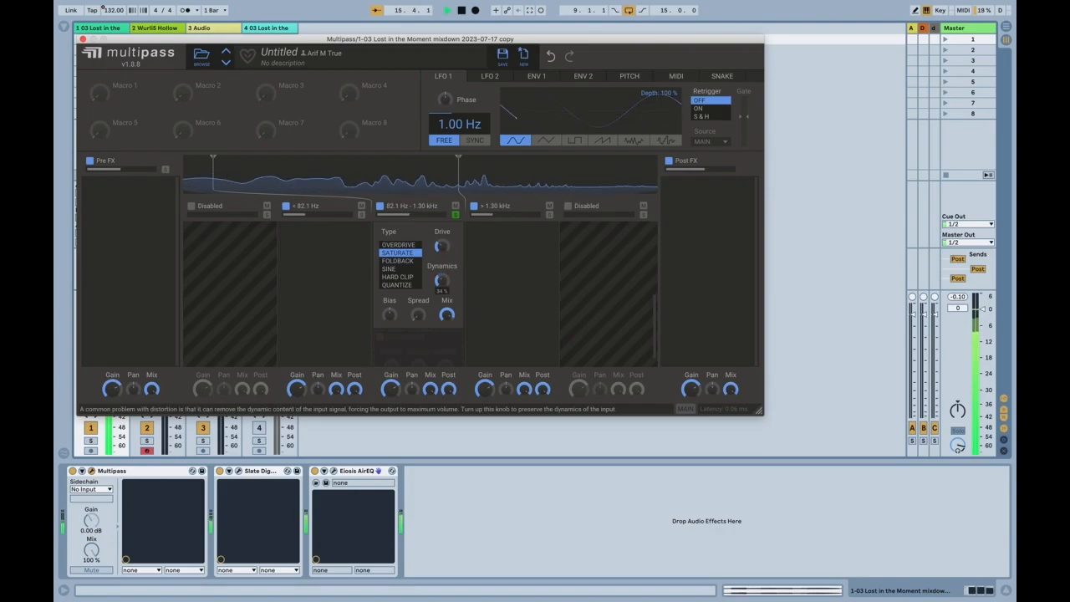
Compare the middle band with its Compressor bypassed and re-enabled during playback, and take the band out of solo
scroll(434, 276, up, 3)
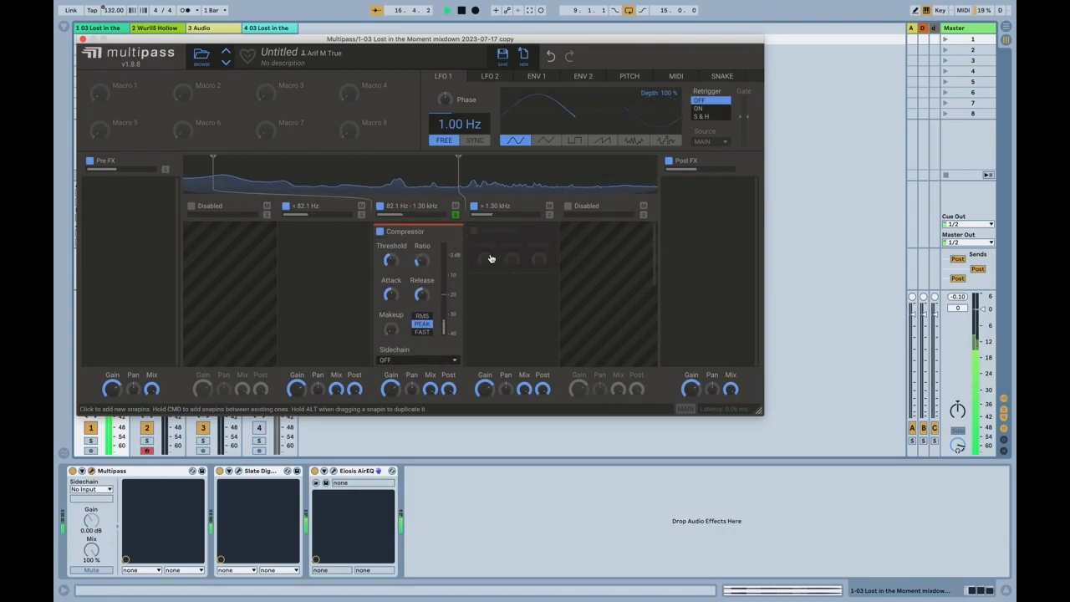
click(381, 232)
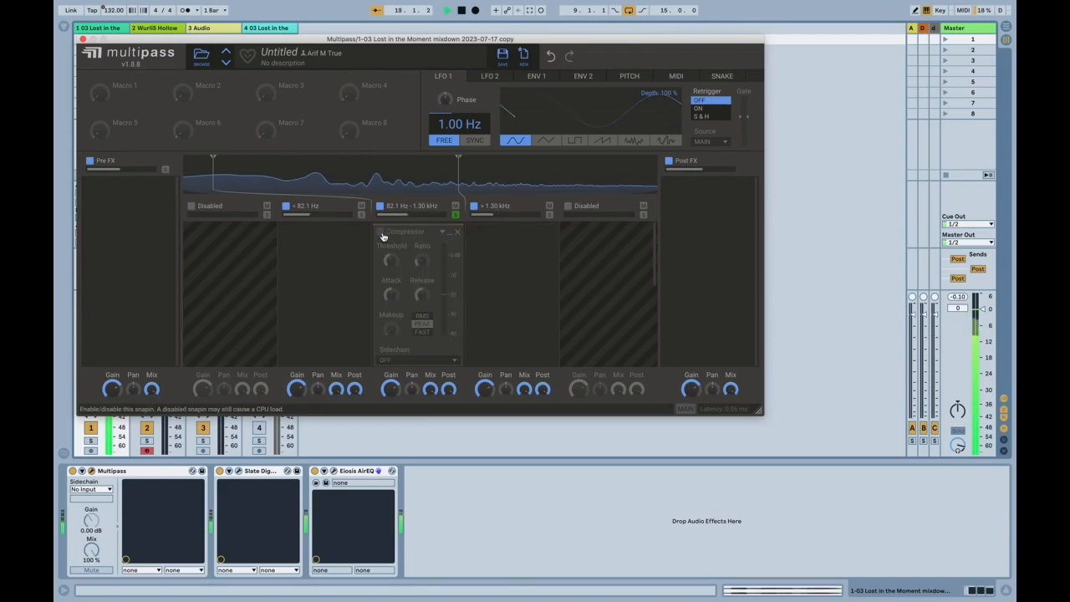
click(380, 233)
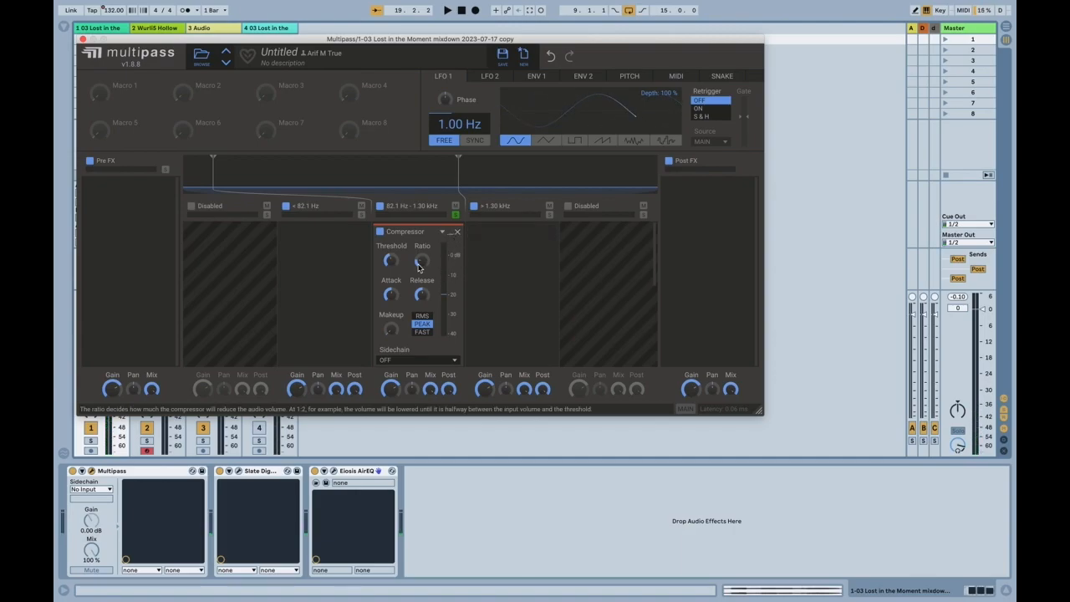
key(space)
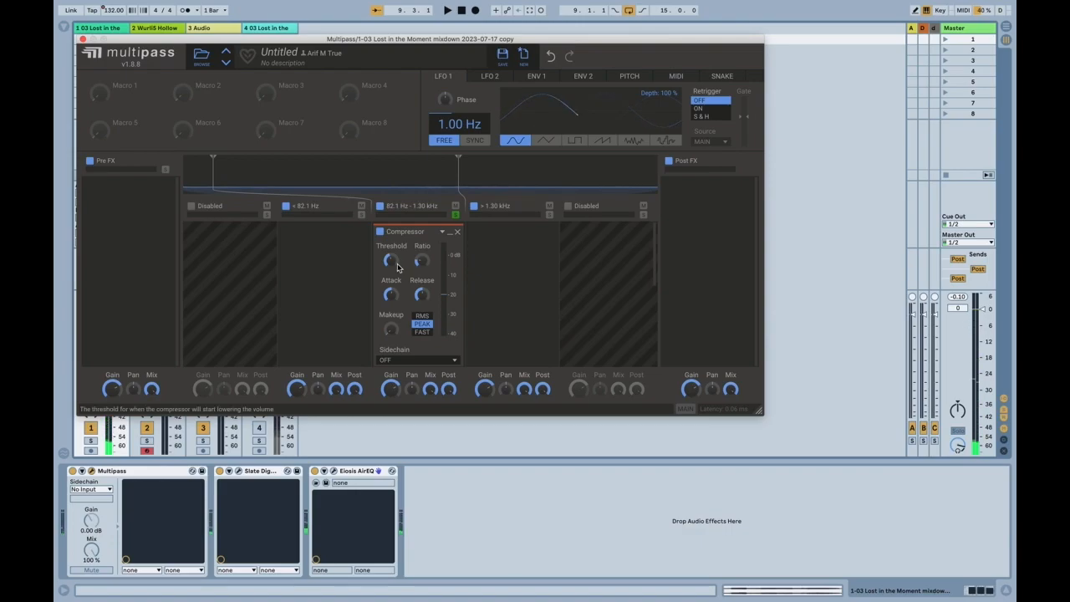
click(457, 231)
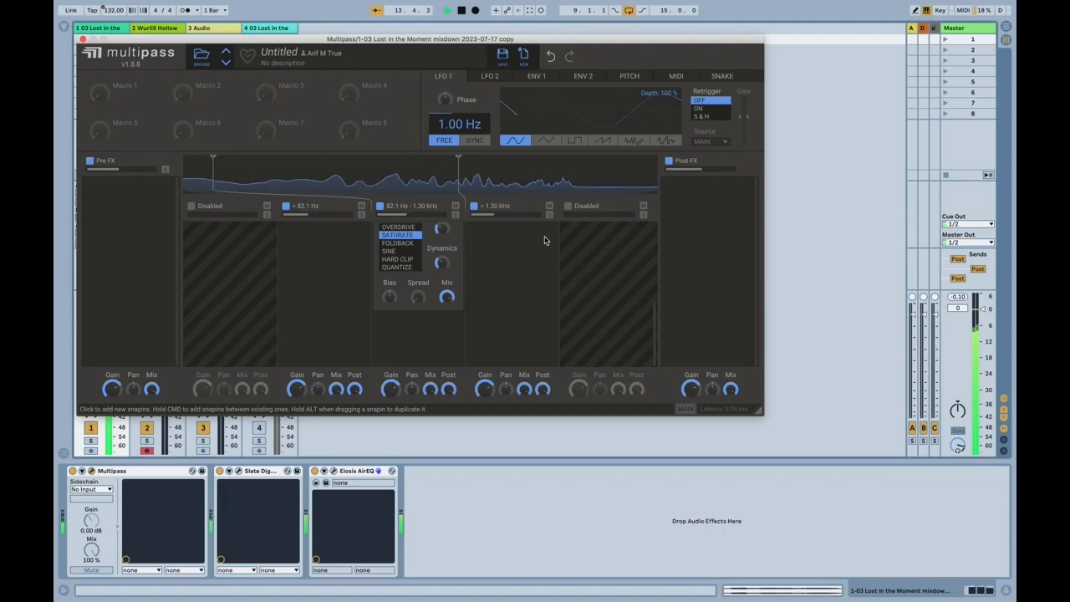
Close Multipass, group the Multipass, Slate Digital and AirEQ devices into one Audio Effect Rack, and switch the rack off
click(83, 39)
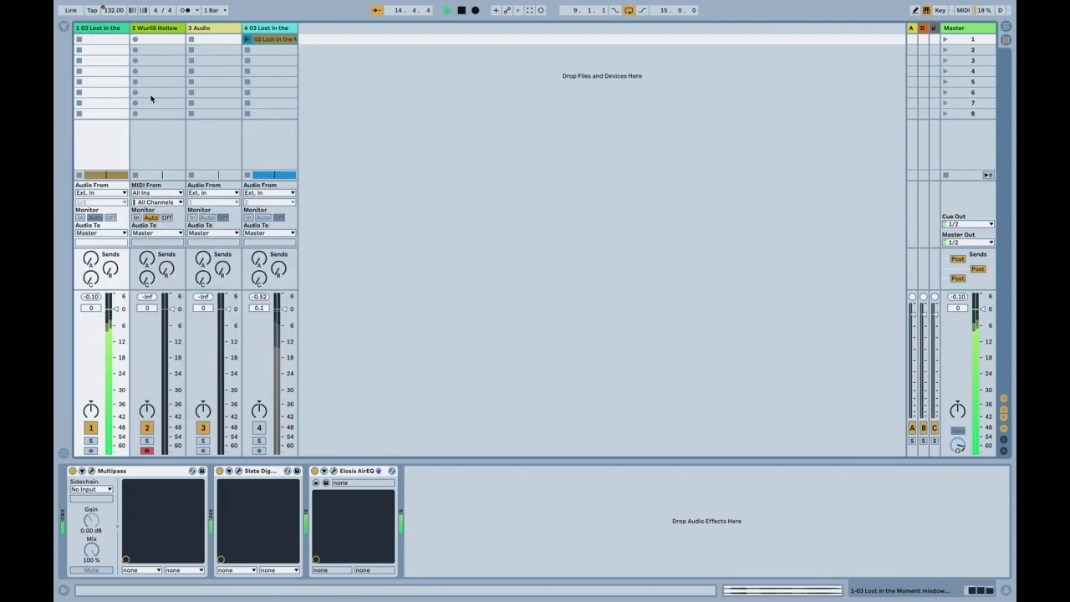
click(176, 471)
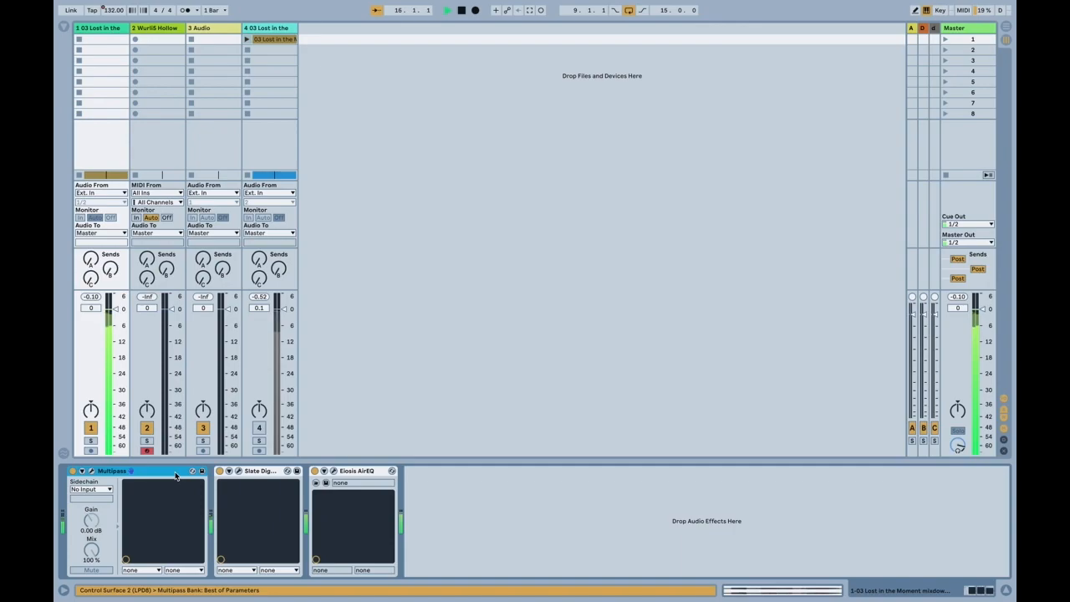
shift+click(360, 472)
right_click(360, 472)
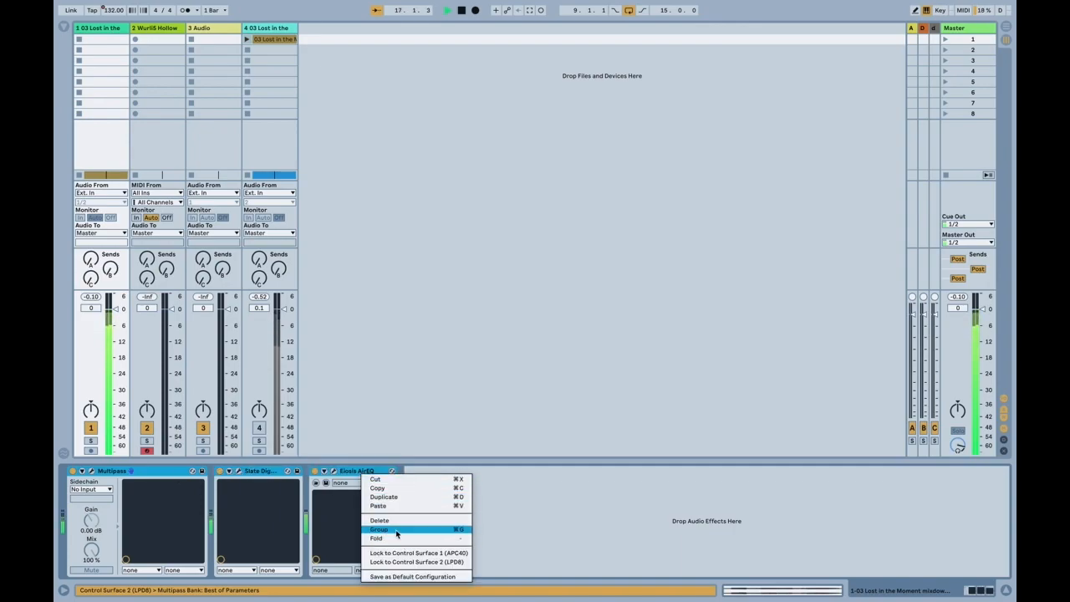
click(396, 531)
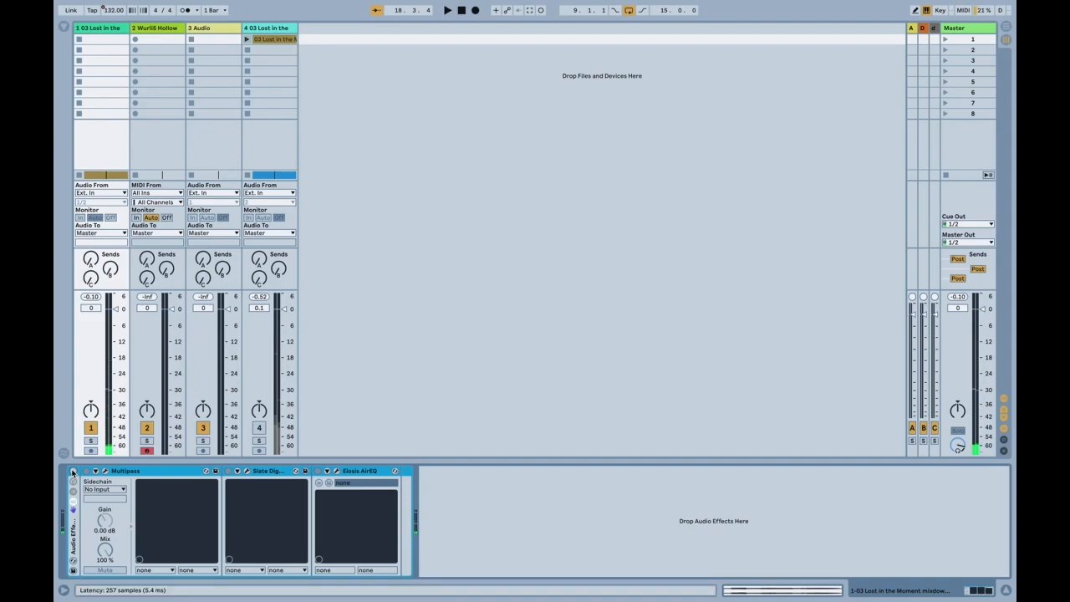
Add a Utility from Audio Effects after the rack, raise its Gain to 17.2 dB, and play the mix
click(65, 28)
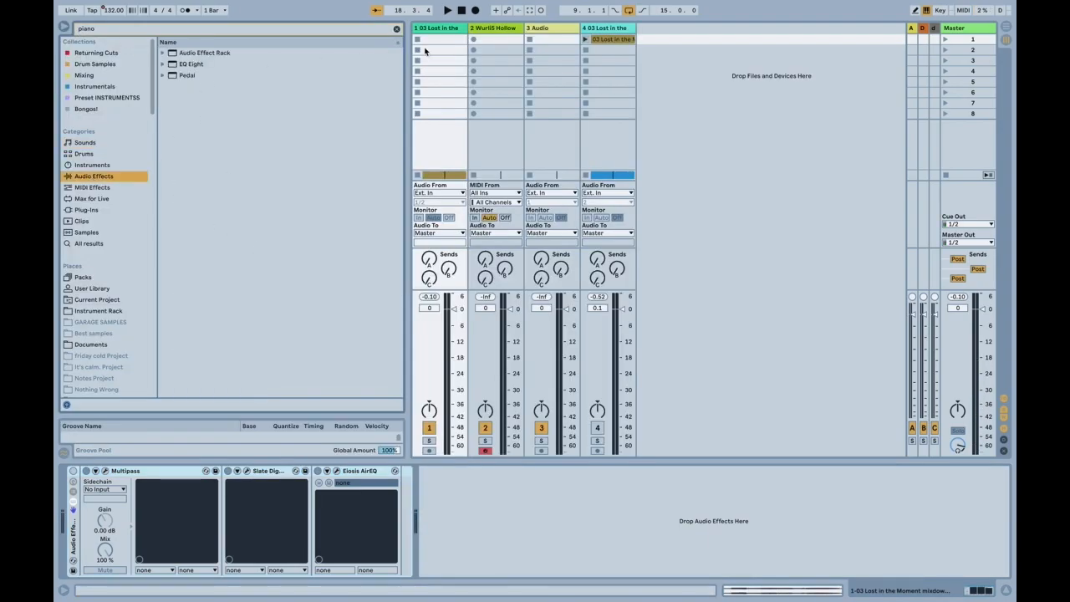
click(397, 29)
click(305, 426)
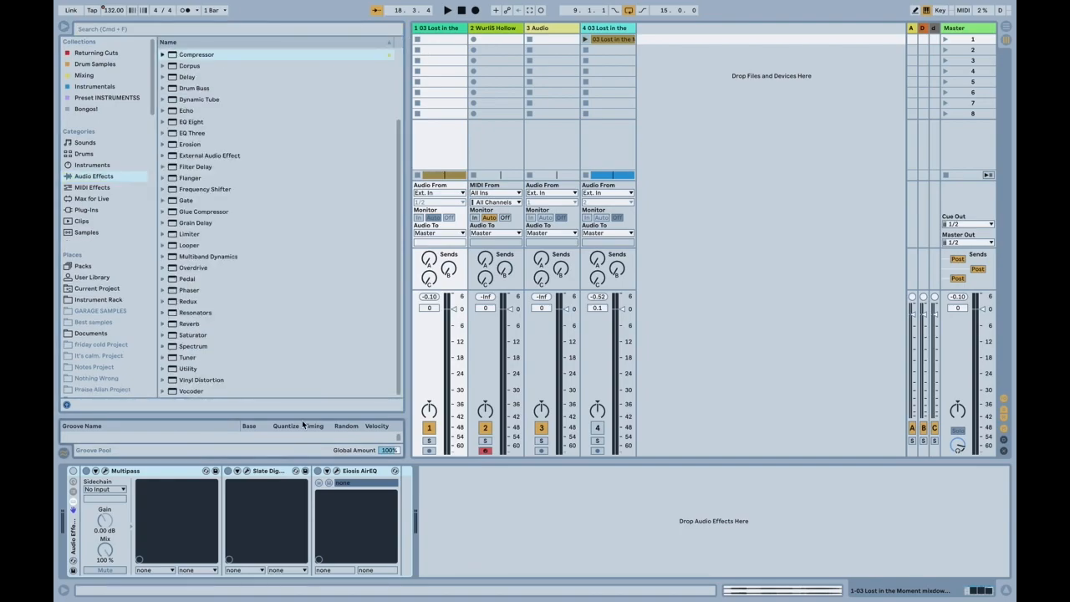
drag(187, 370, 518, 547)
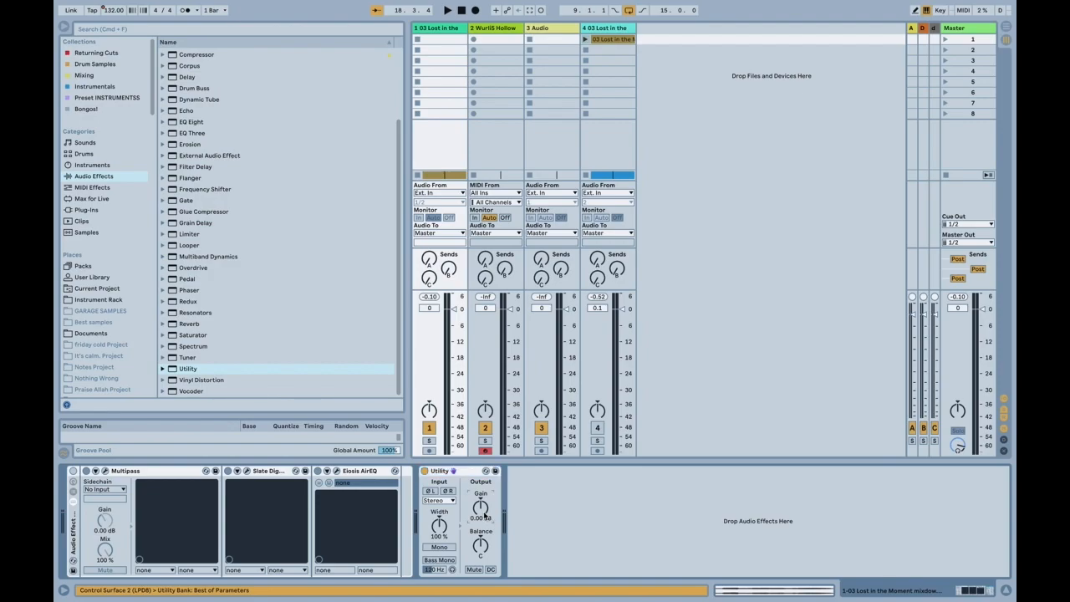
drag(484, 514, 484, 475)
key(space)
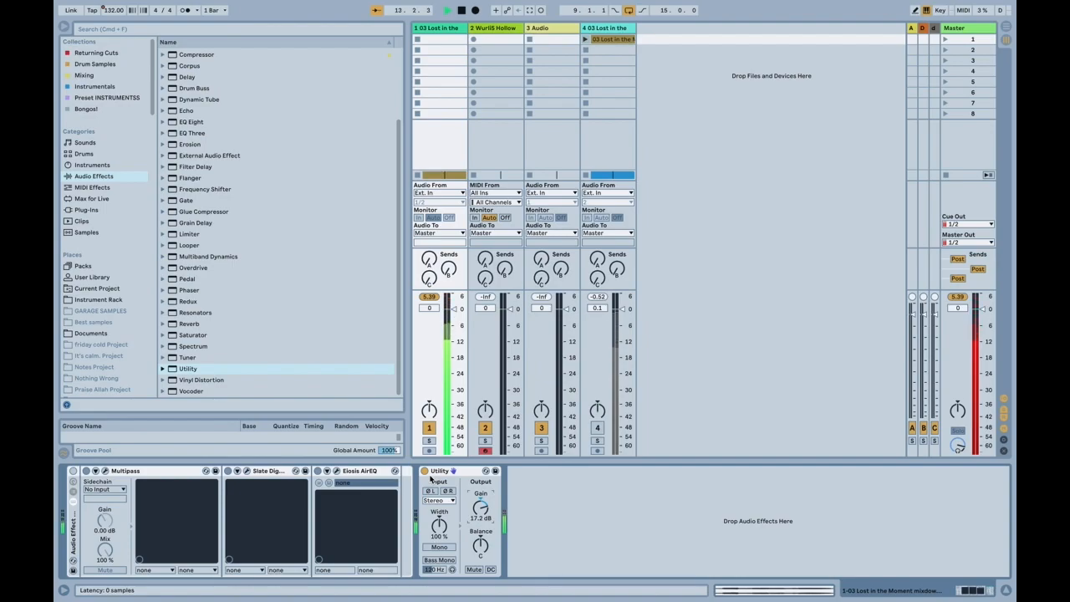
Bypass the Utility and switch the effect rack back on during playback to compare the loudness, and stop
click(424, 471)
click(72, 472)
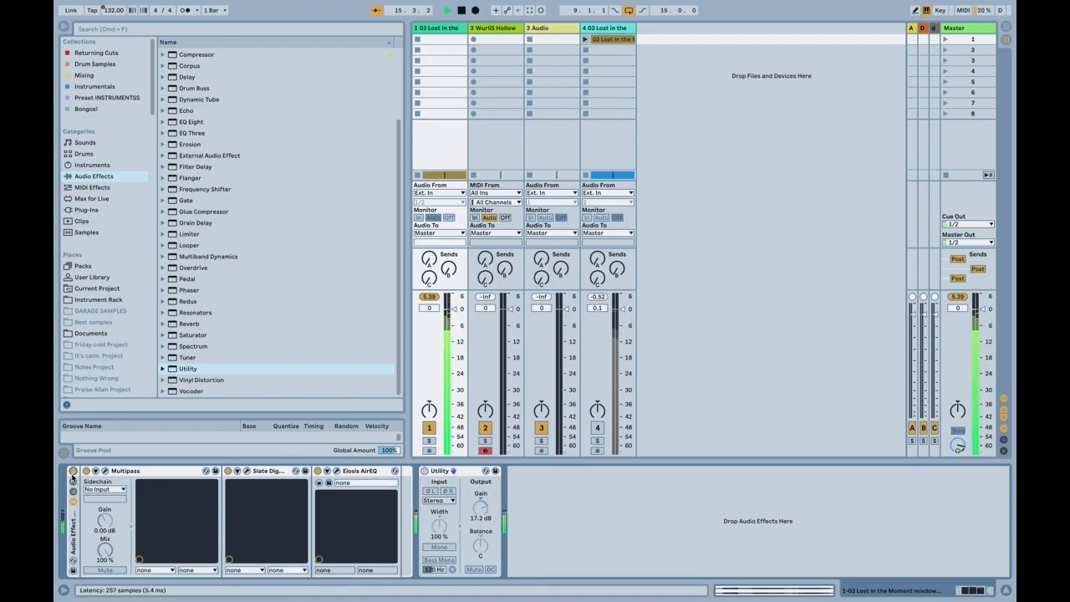
key(space)
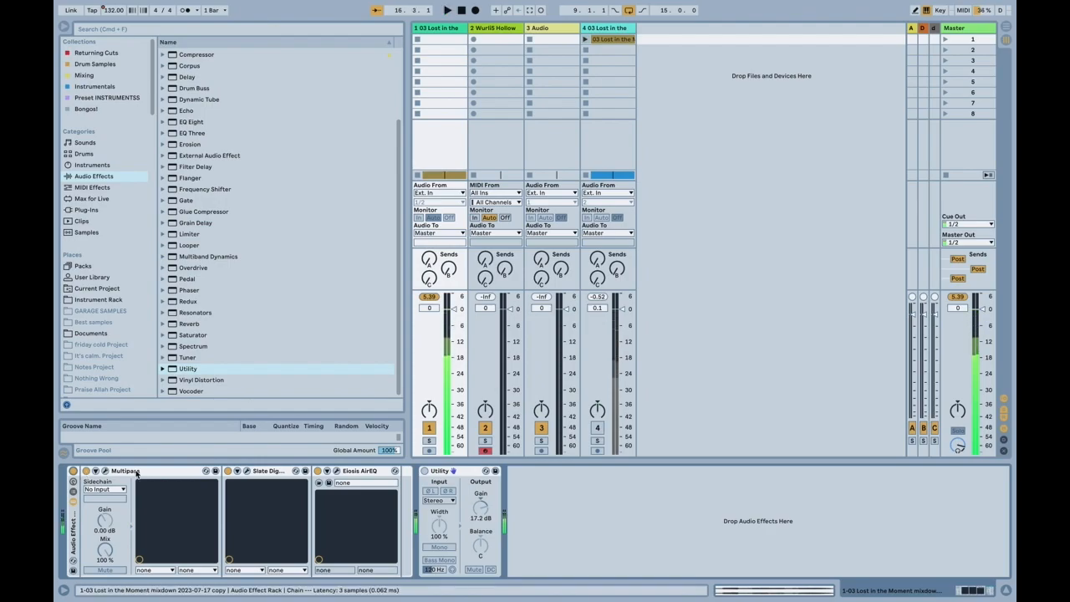
Reopen Multipass and look up note frequencies in Chrome's Pitch to Frequency Mappings table before returning to the plug-in
click(95, 471)
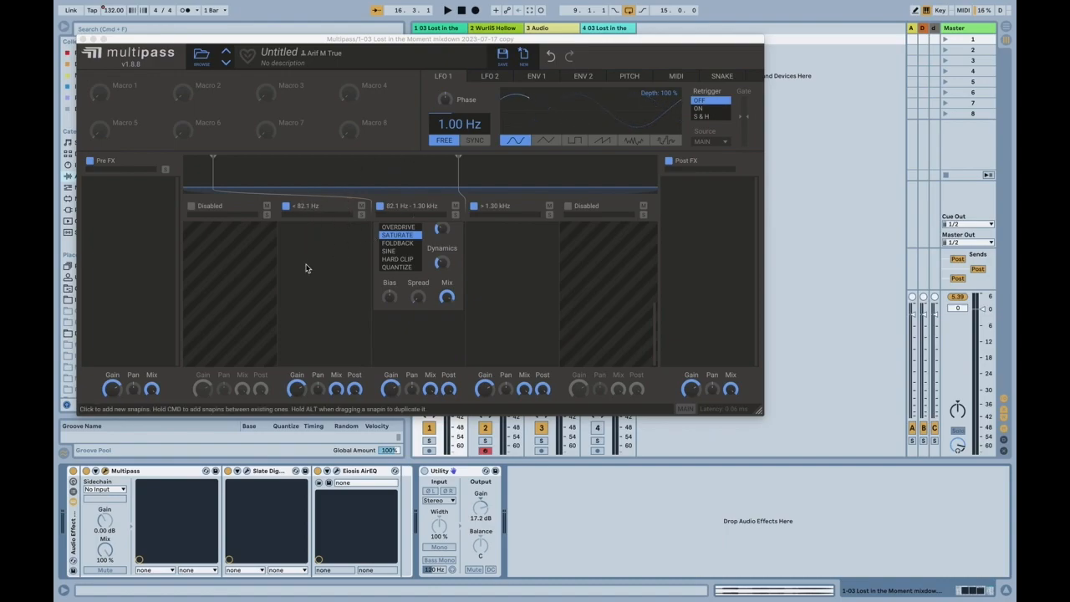
click(308, 321)
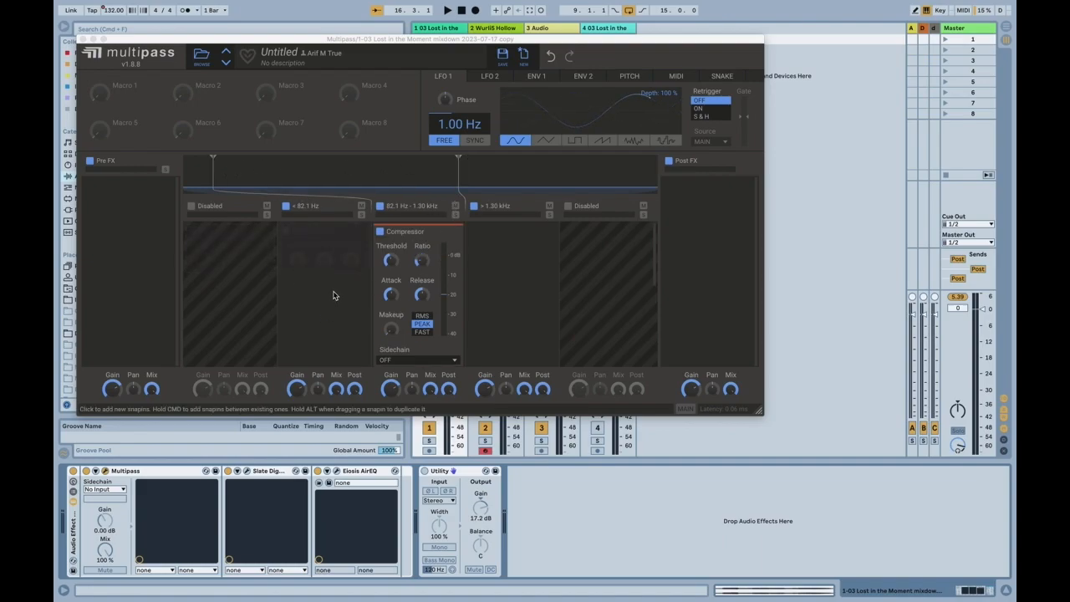
key(ctrl+Left)
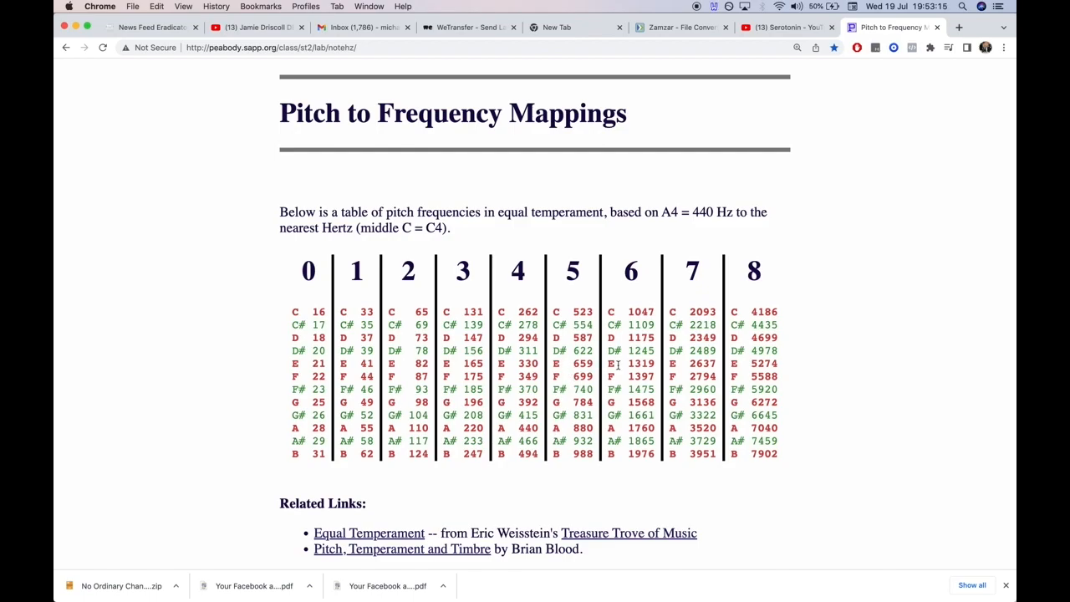
key(ctrl+Right)
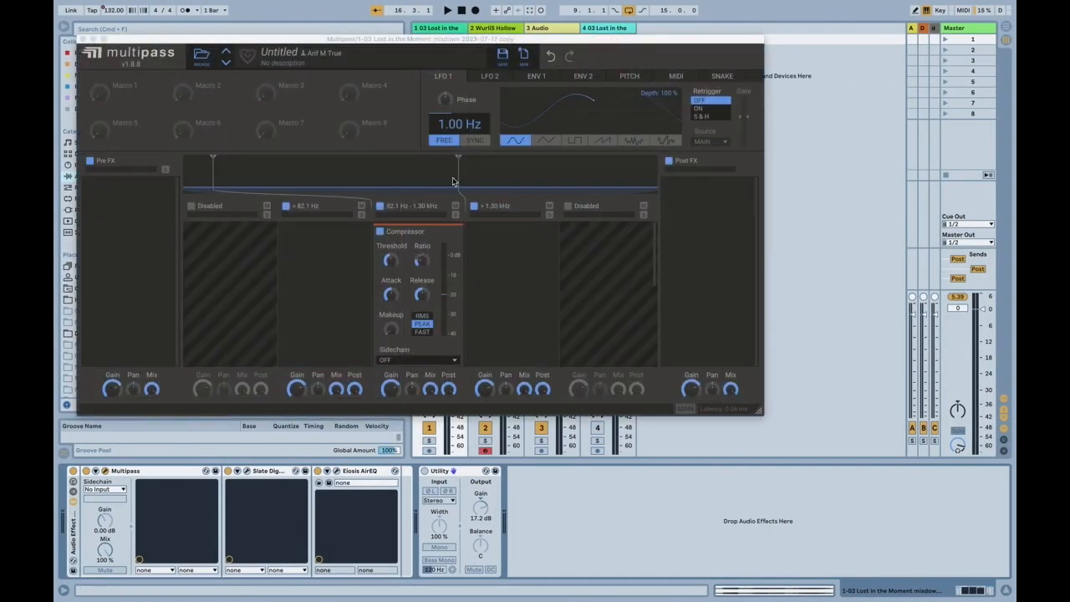
Lower the middle band's upper crossover to 655 Hz, checking it against the pitch frequency table in Chrome
drag(458, 160, 393, 168)
key(ctrl+Left)
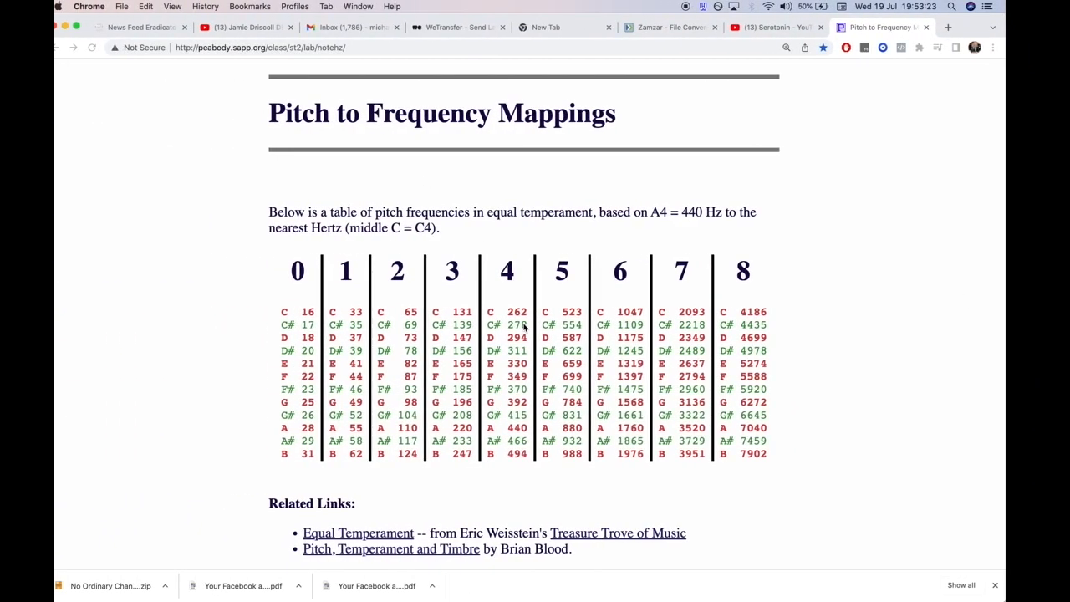
key(ctrl+Right)
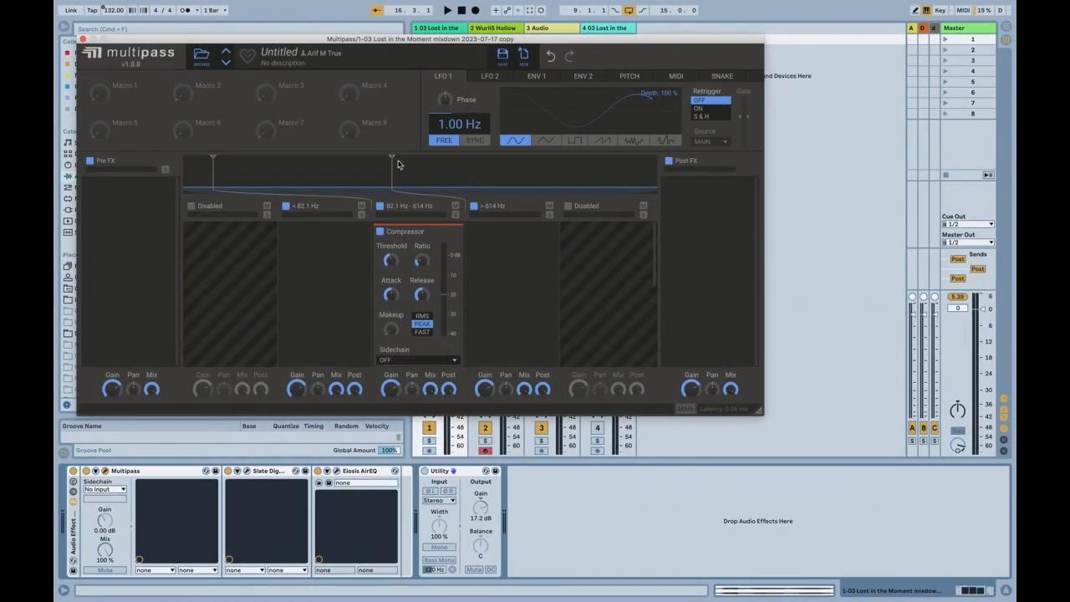
drag(393, 158, 398, 160)
key(ctrl+Left)
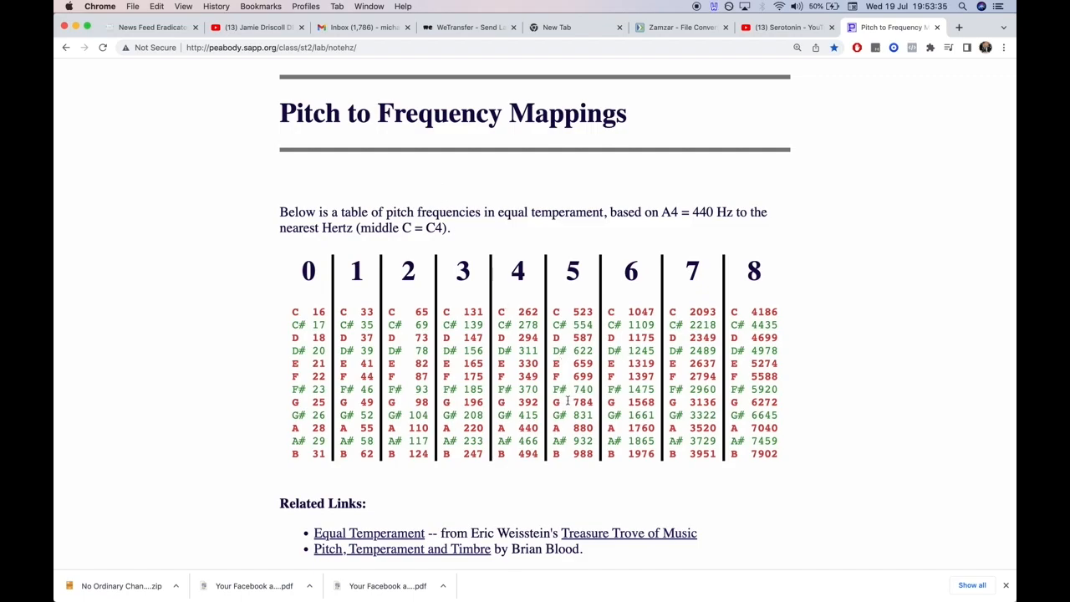
key(ctrl+Right)
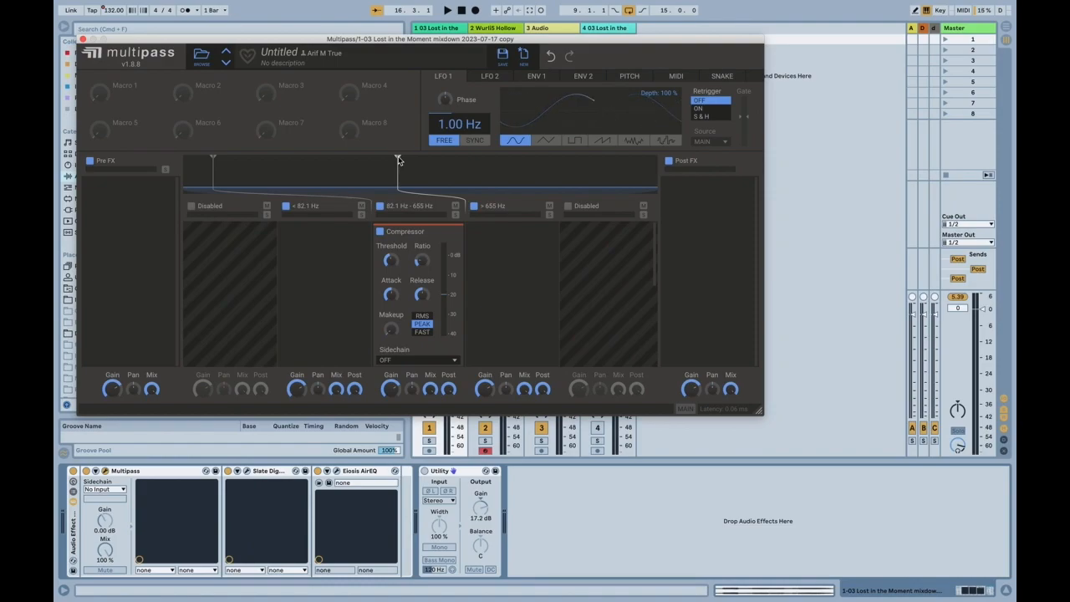
key(ctrl+Left)
key(ctrl+Right)
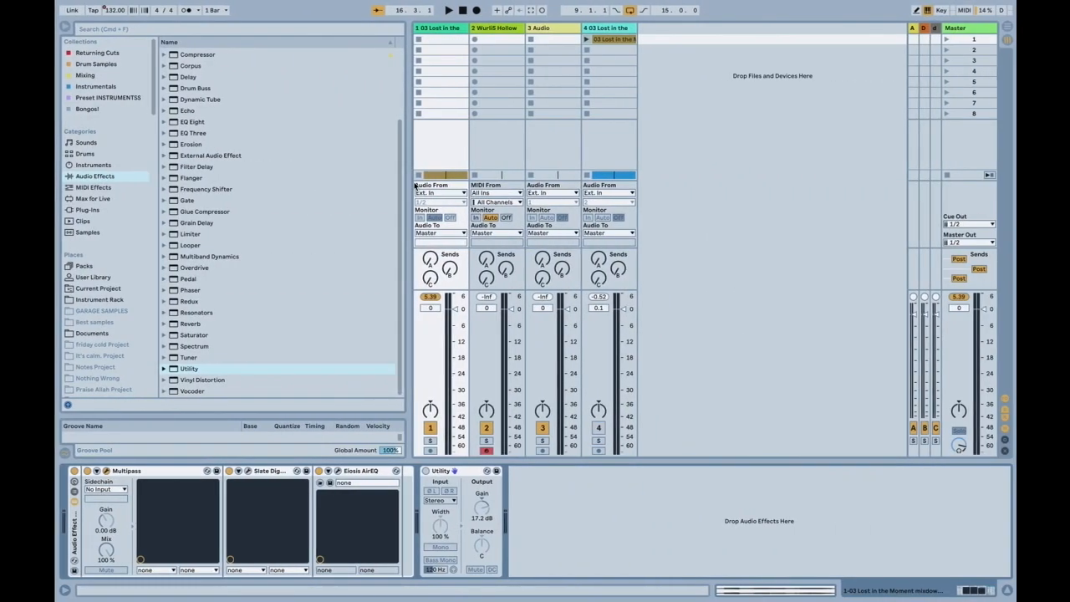
Play the mix in short passes to check the narrowed middle band and its Compressor
key(space)
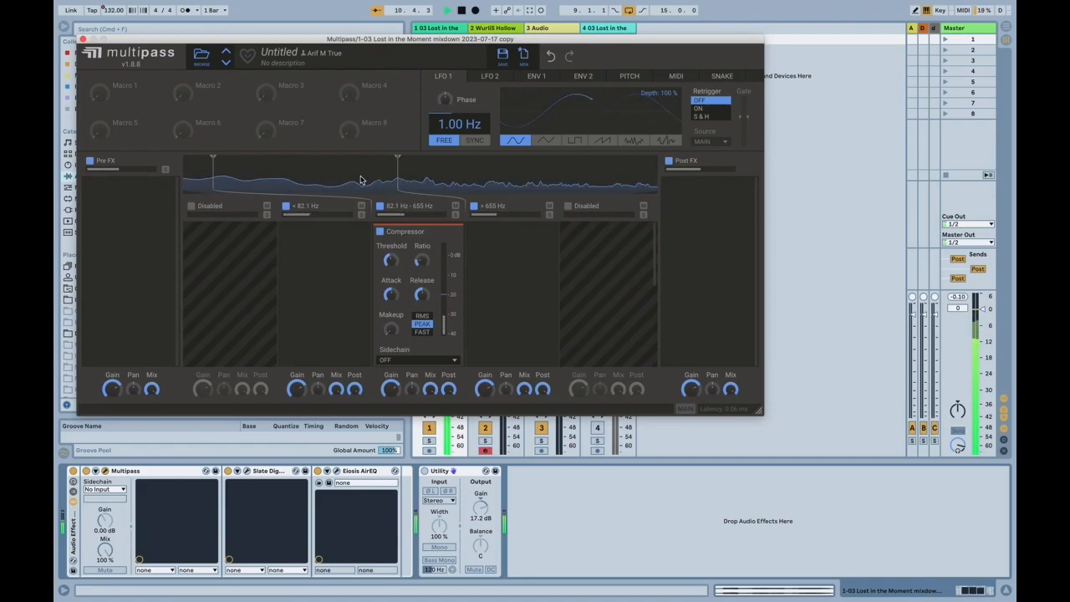
key(space)
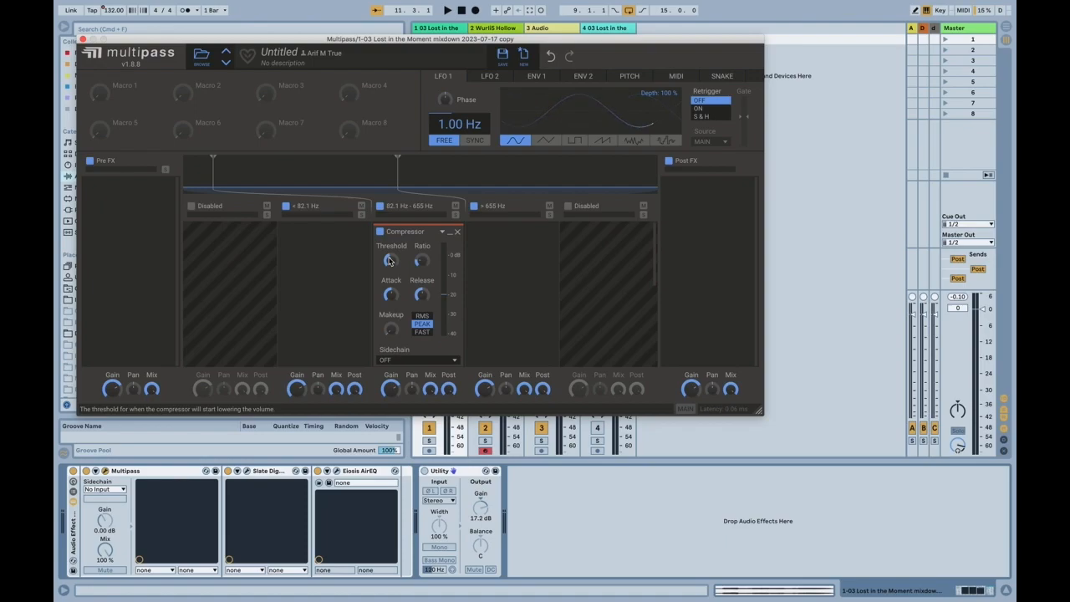
key(space)
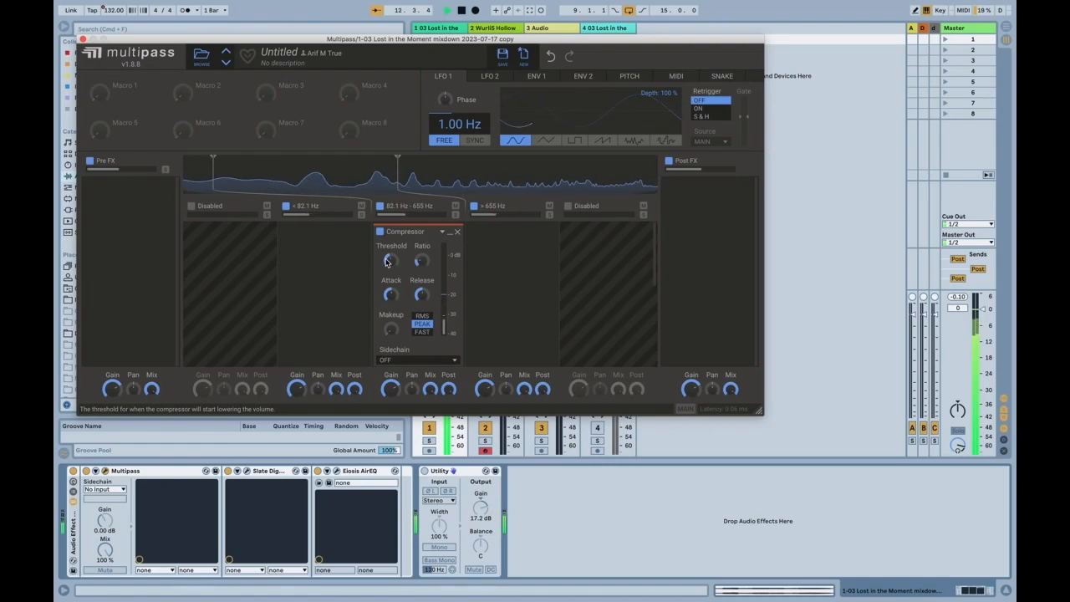
key(space)
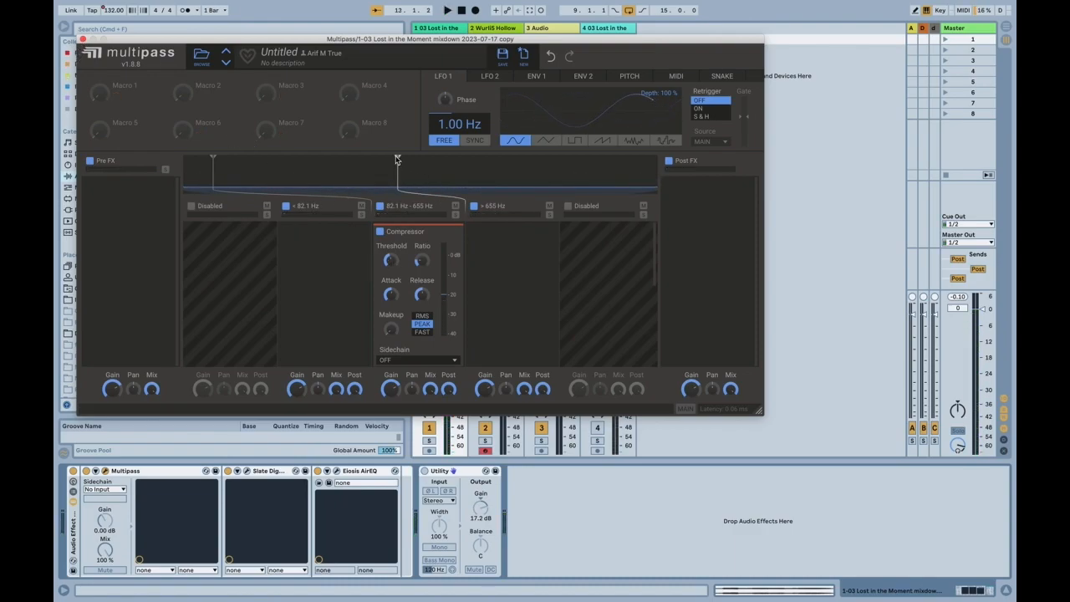
click(517, 243)
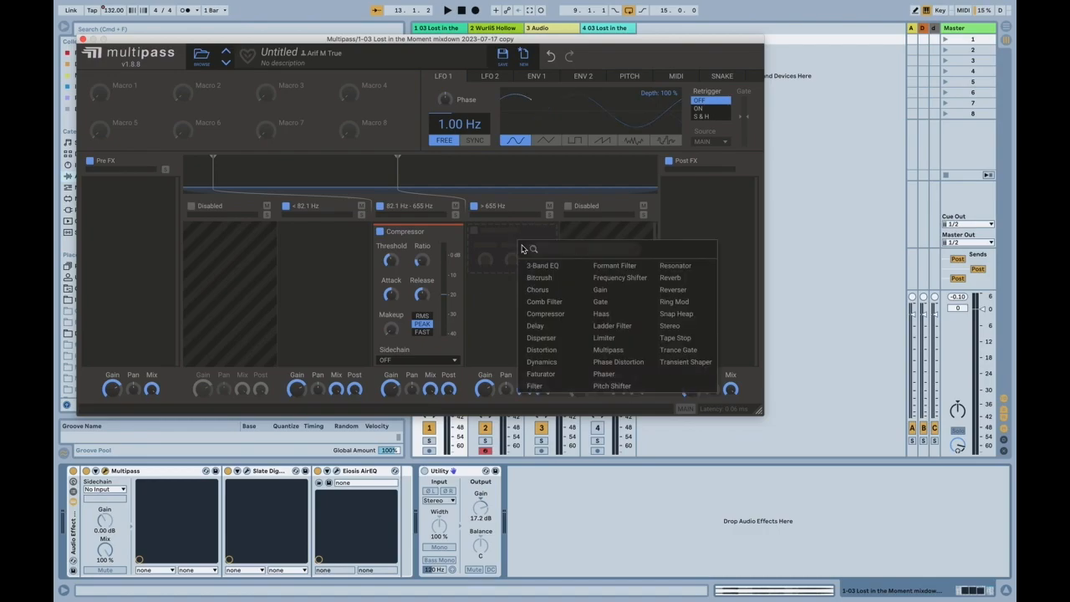
click(517, 232)
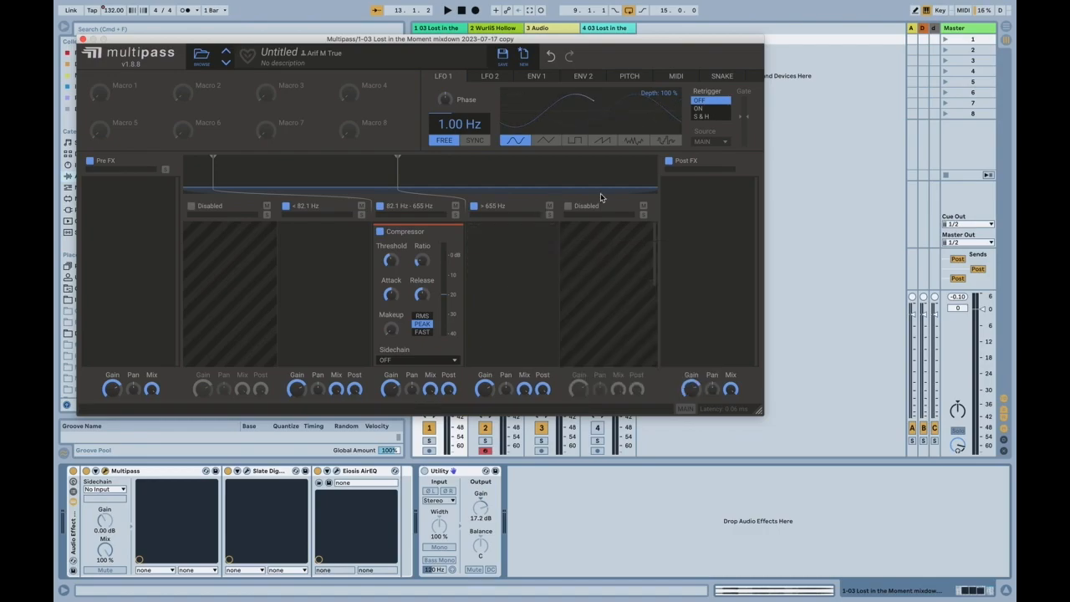
click(520, 232)
click(519, 234)
Enable Multipass's highest band and lower its crossover to 1.38 kHz
click(567, 207)
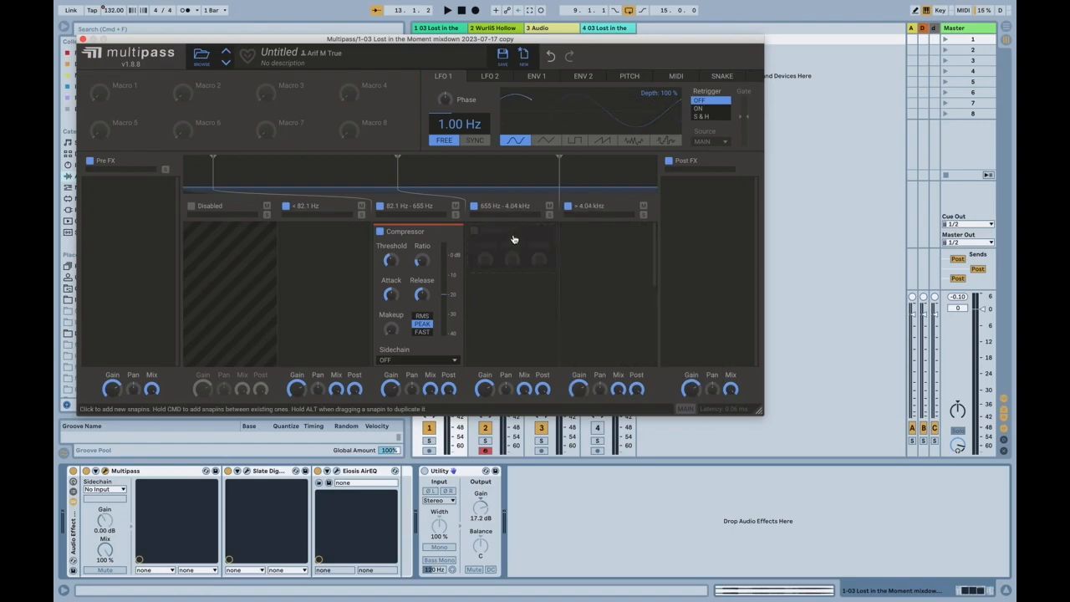
drag(560, 158, 521, 162)
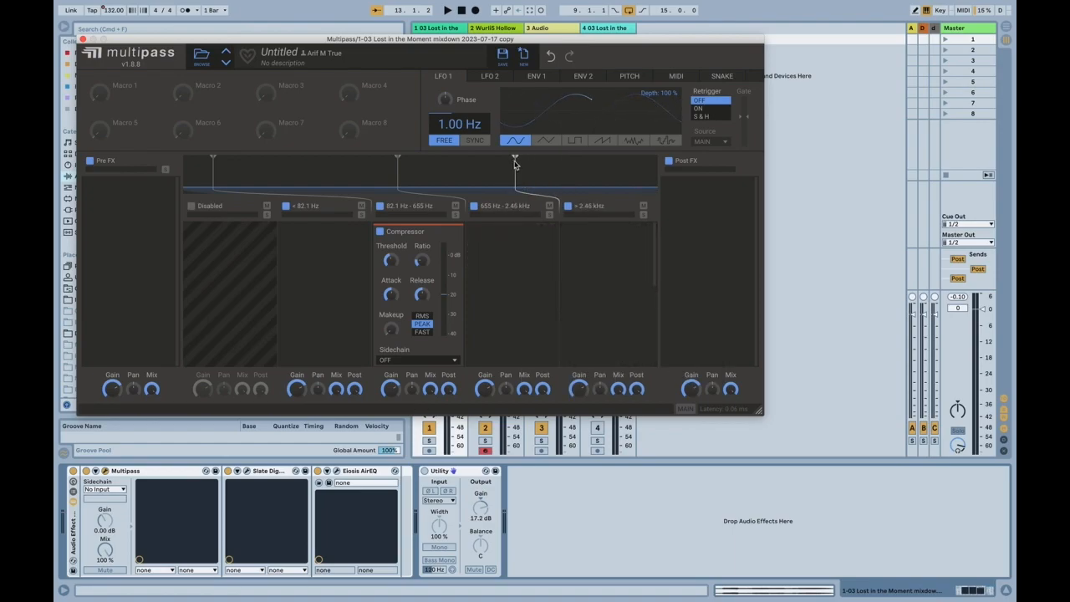
key(super+Tab)
key(super+Tab)
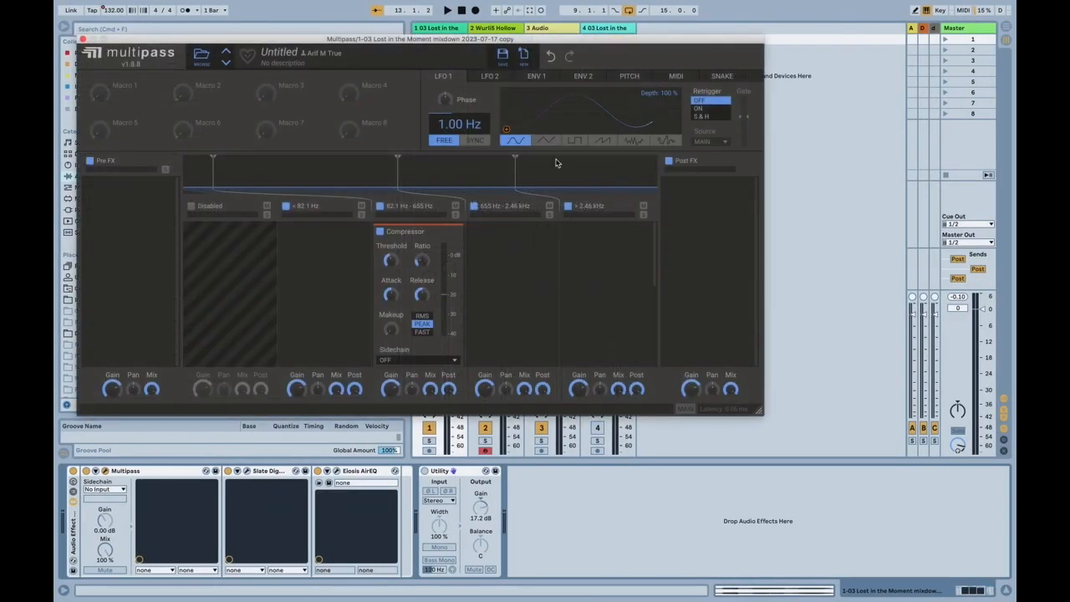
drag(515, 158, 463, 173)
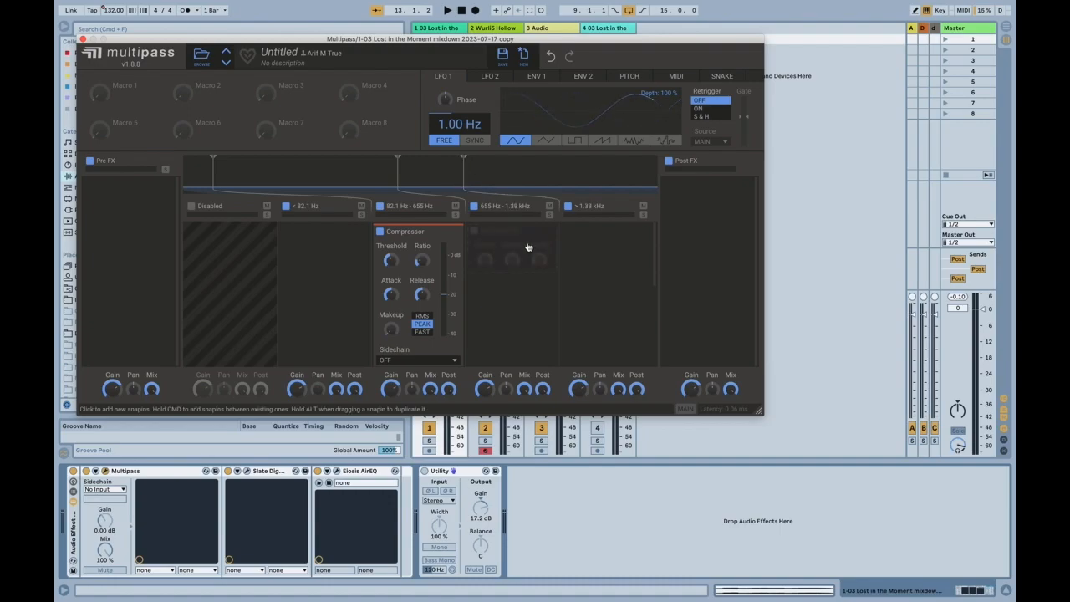
Add a Distortion to the 655 Hz–1.38 kHz band and audition its SATURATE and SINE types with the band soloed
click(529, 248)
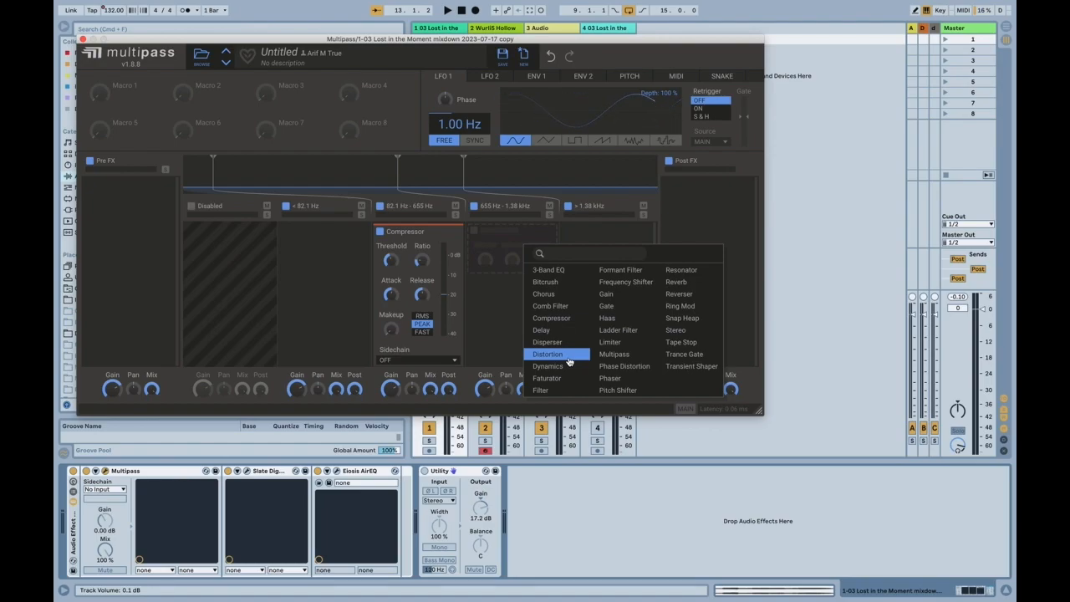
click(568, 361)
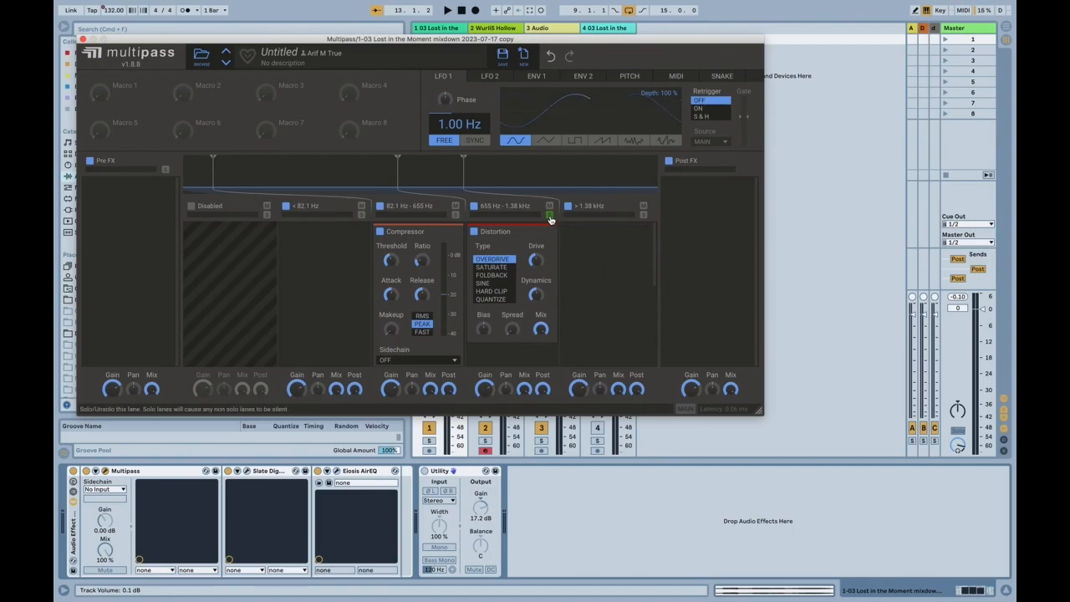
key(space)
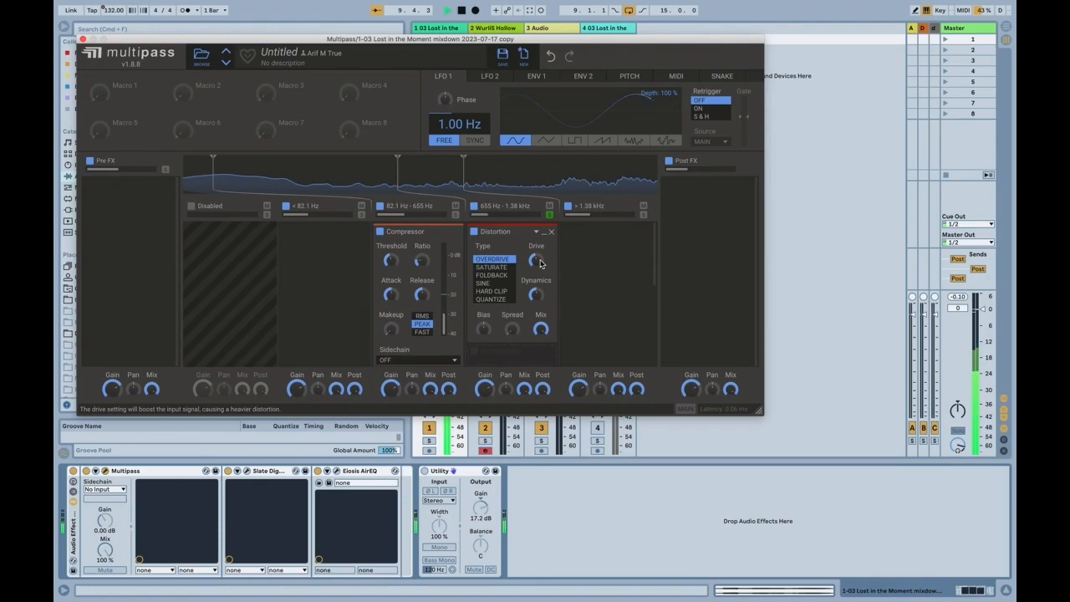
click(497, 268)
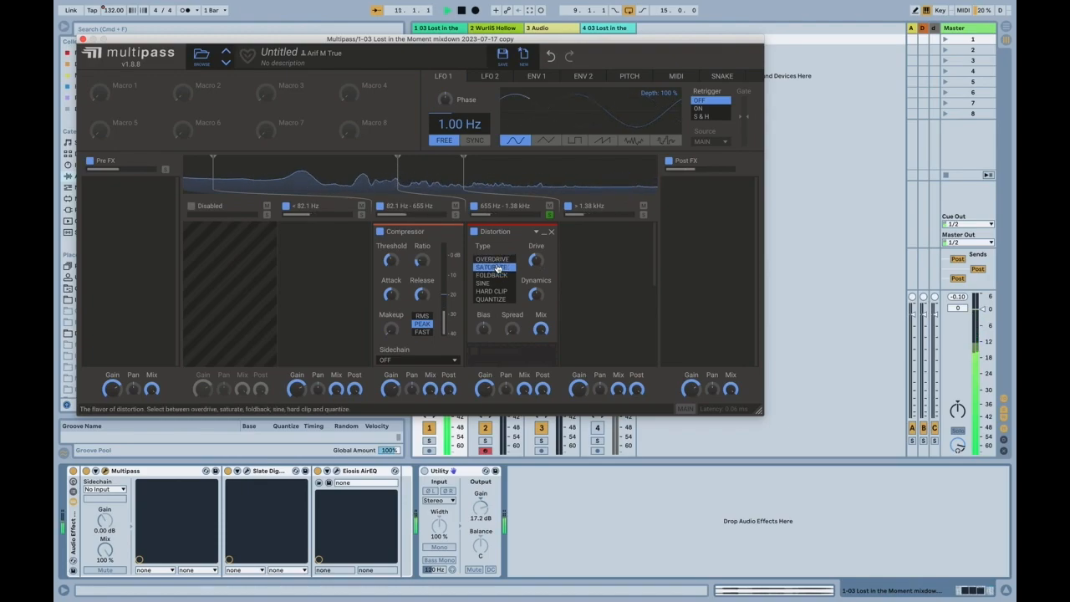
click(497, 284)
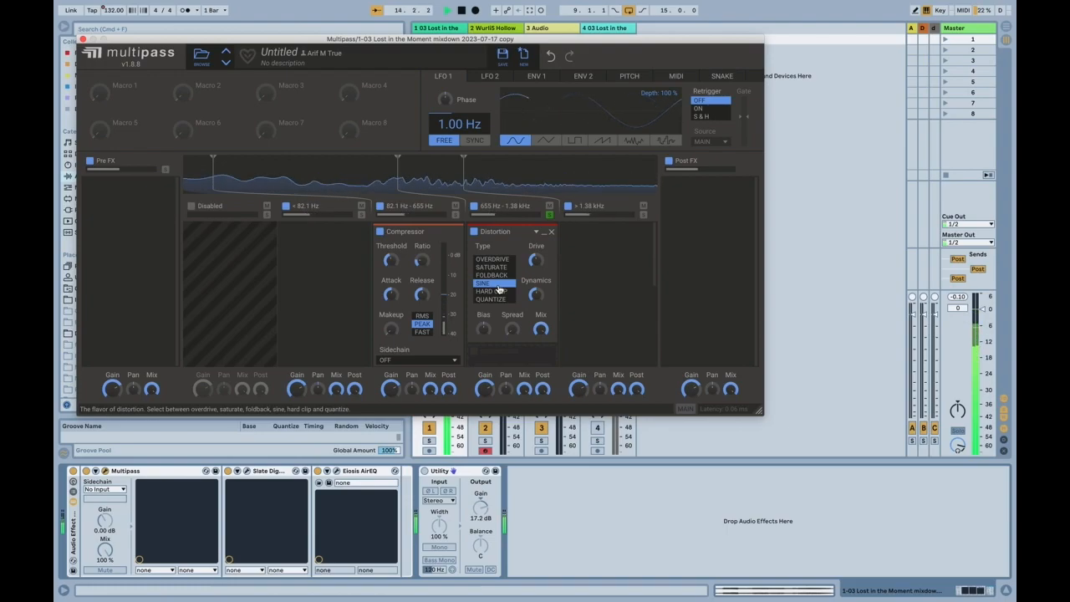
key(space)
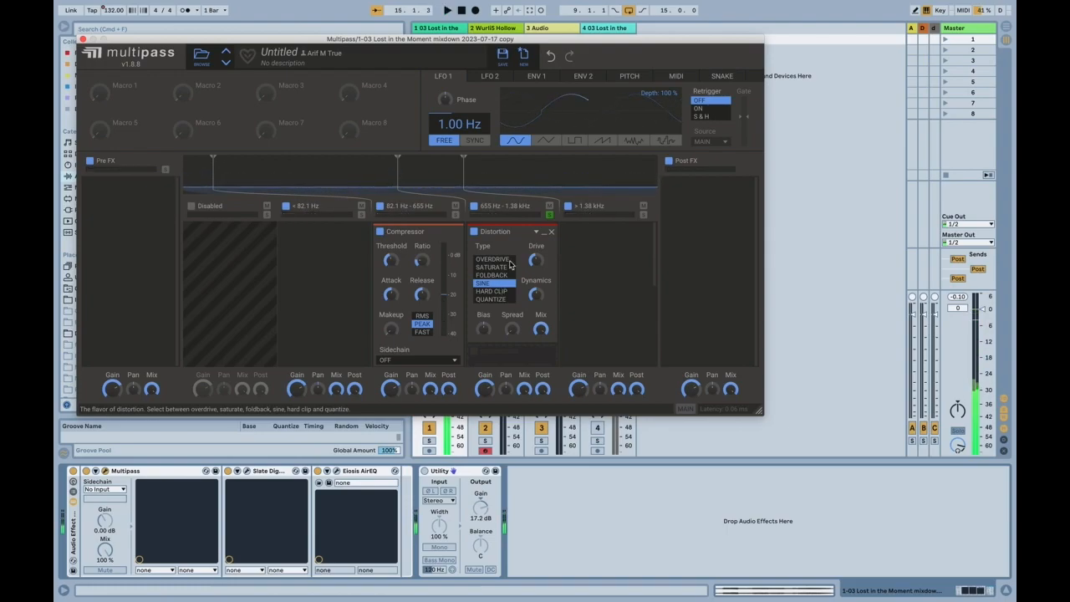
Raise Multipass's highest crossover to 2.63 kHz, checking it against the pitch frequency table in Chrome
key(ctrl+Left)
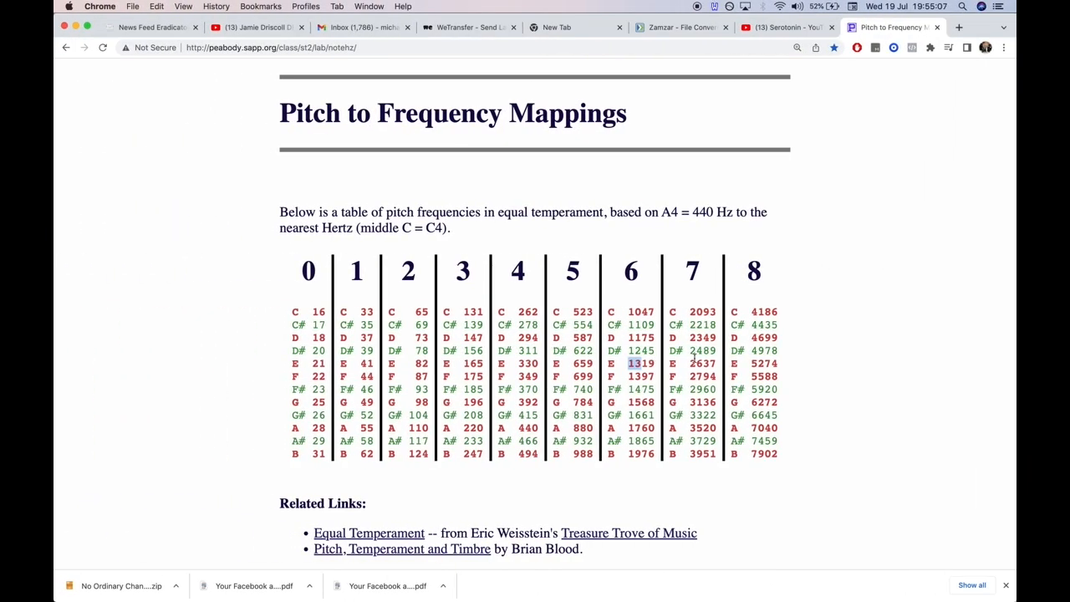
key(ctrl+Right)
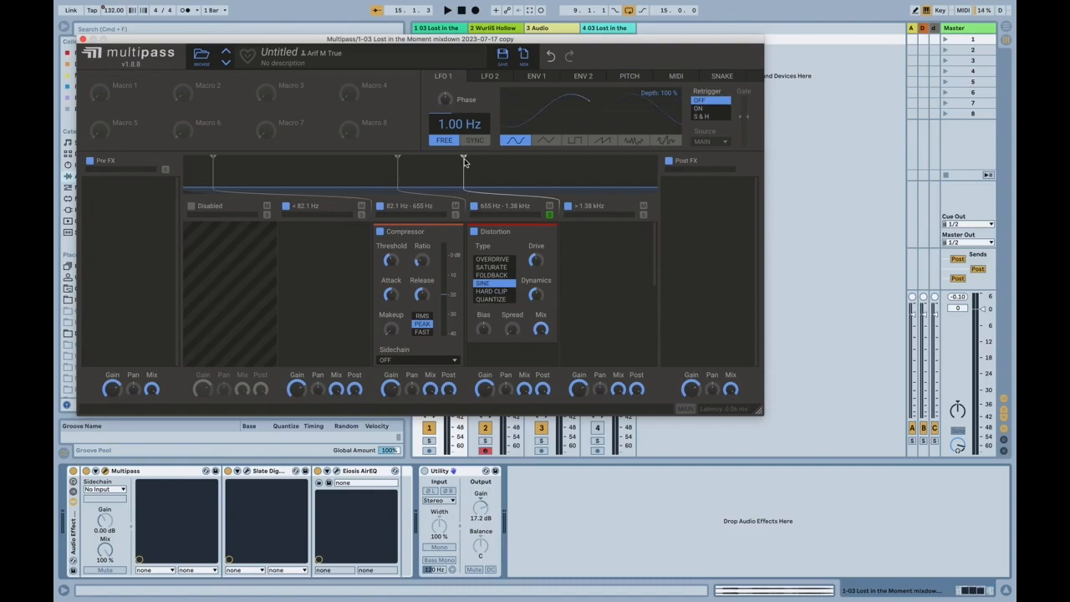
drag(464, 162, 473, 162)
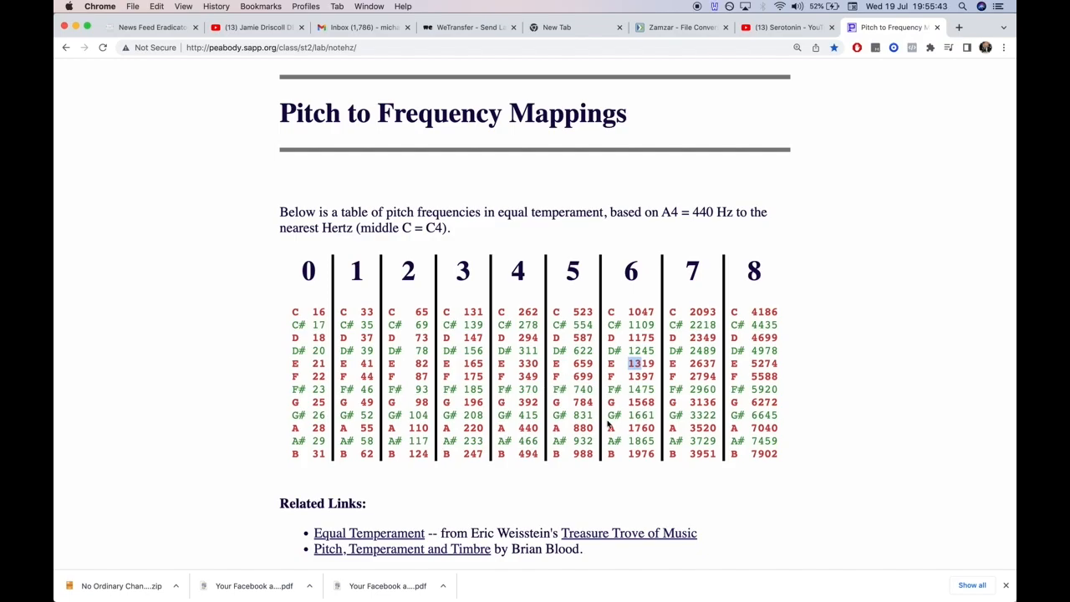
key(ctrl+Right)
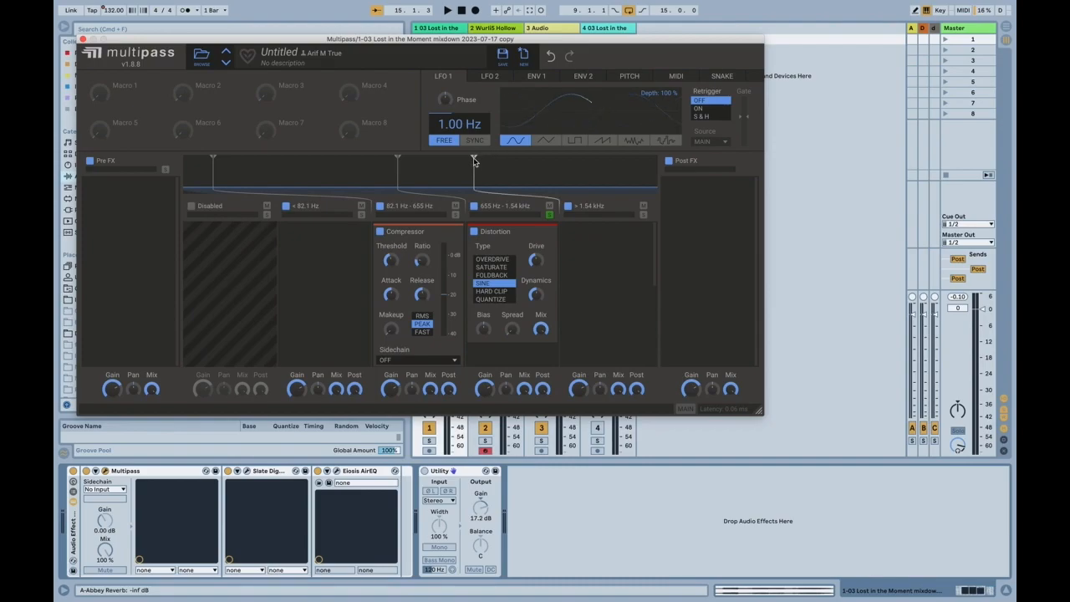
drag(473, 157, 495, 157)
key(ctrl+Left)
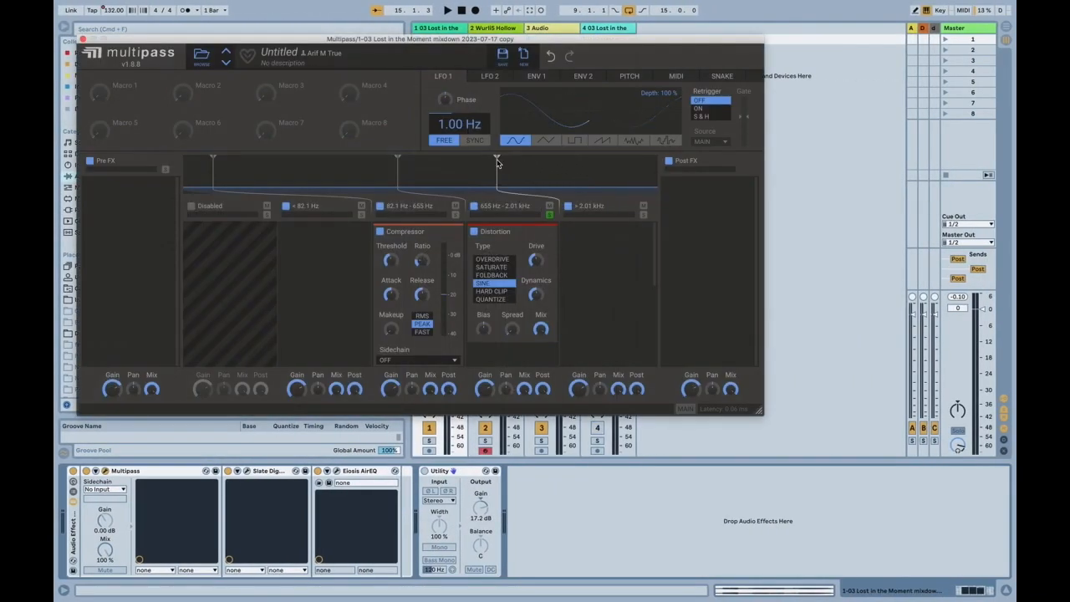
drag(497, 161, 511, 161)
Audition the 655 Hz–2.63 kHz band, then take it out of solo and play the full mix
key(space)
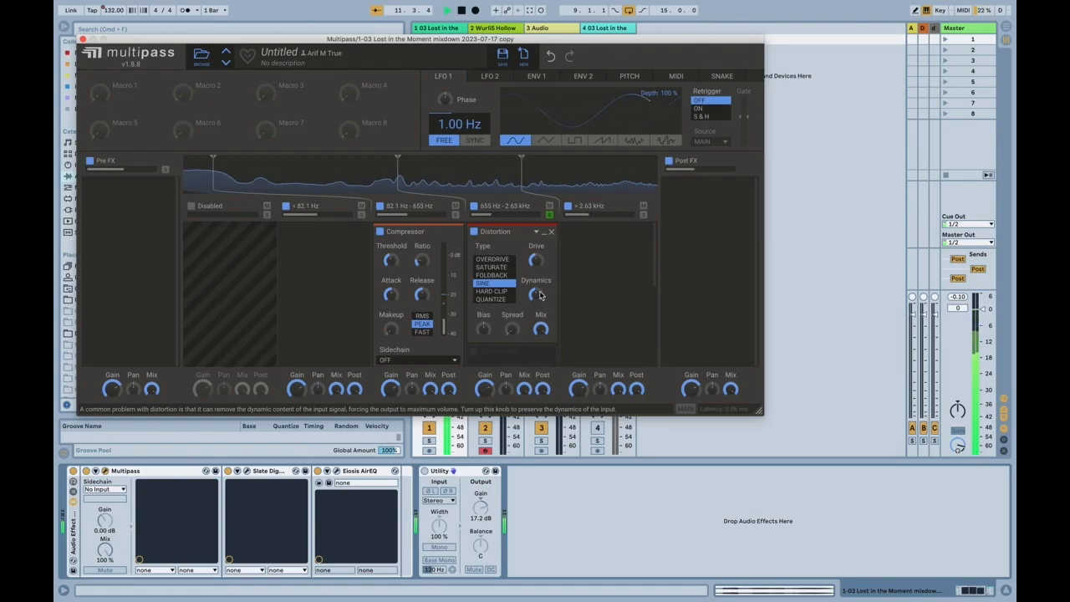
click(549, 215)
key(space)
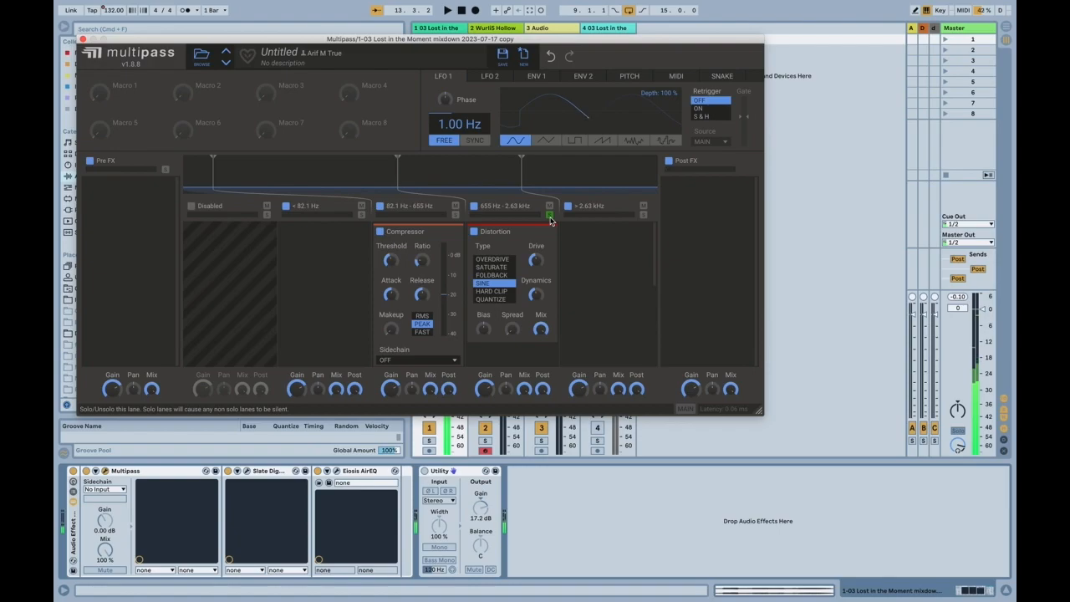
click(549, 215)
key(space)
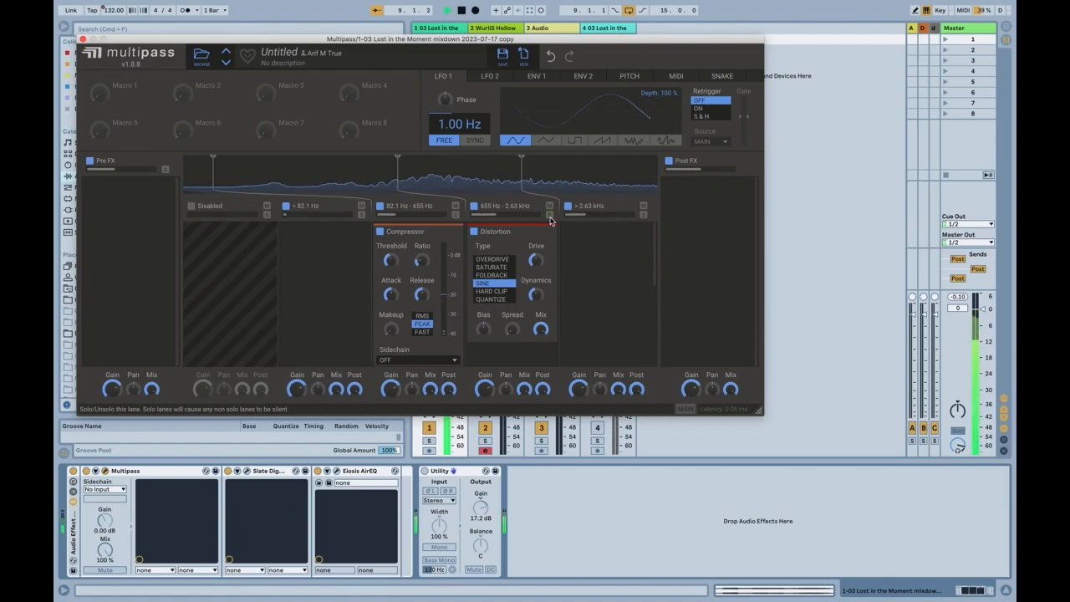
key(XF86AudioRaiseVolume)
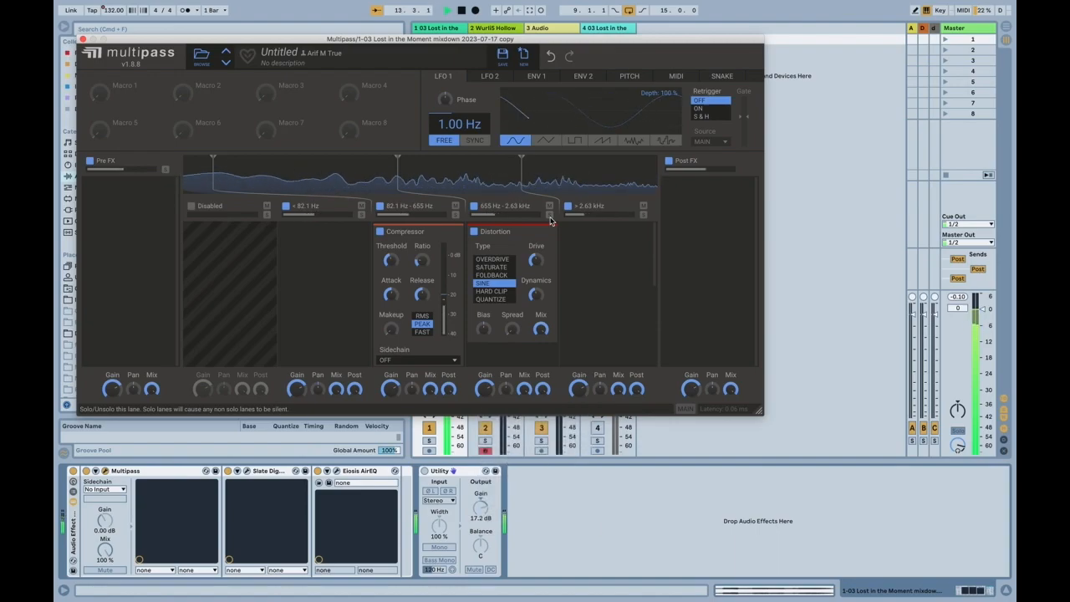
key(space)
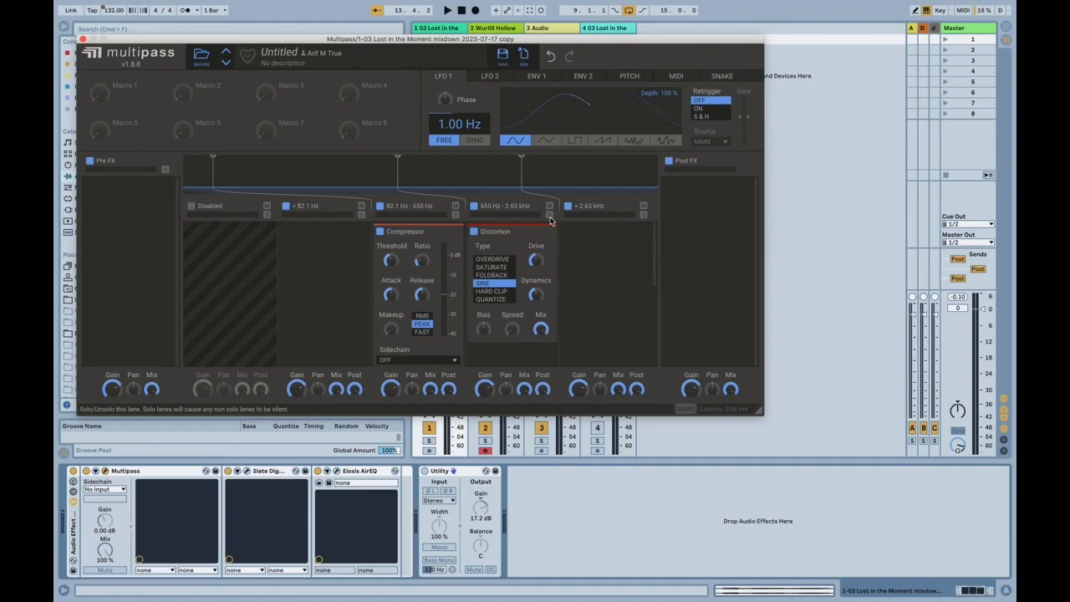
Close Multipass, switch to Arrangement View and, with the Serotonin track soloed, move a later section of its clip to bar 9
click(82, 39)
click(1006, 28)
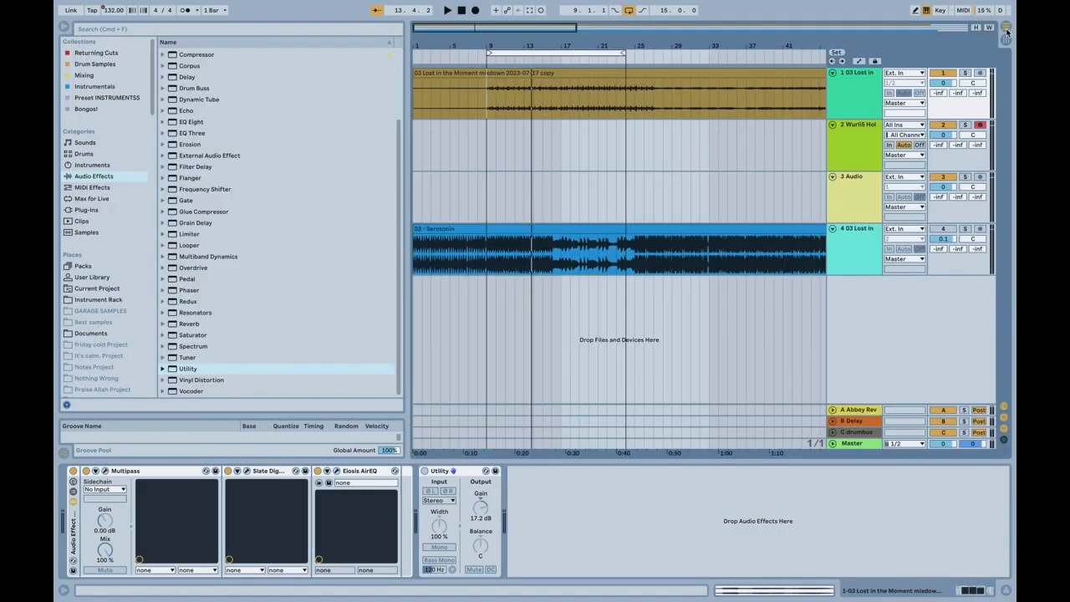
click(984, 249)
click(964, 228)
key(space)
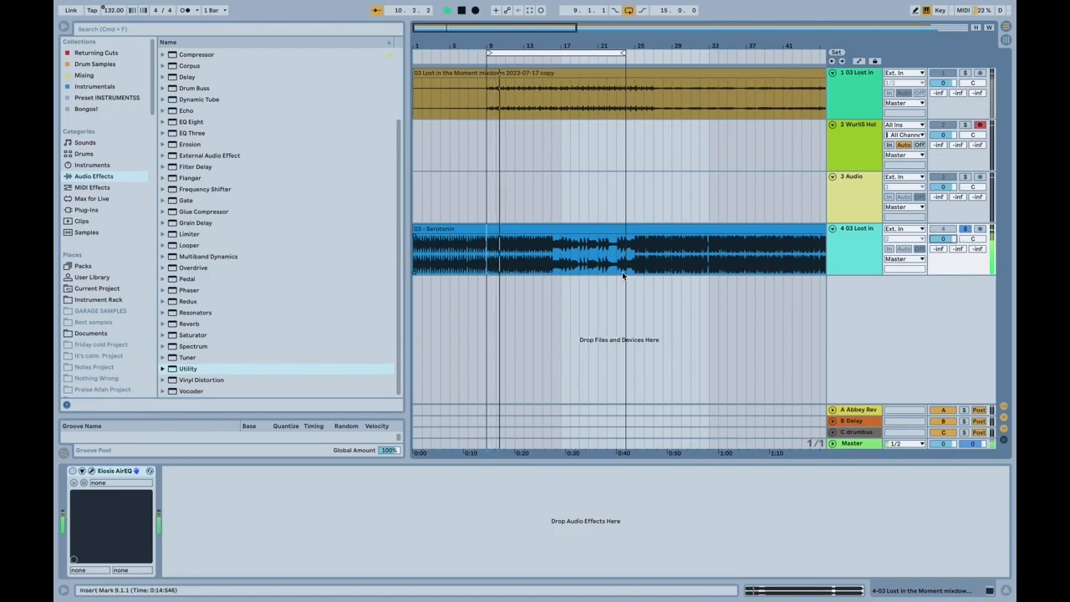
drag(721, 239, 551, 228)
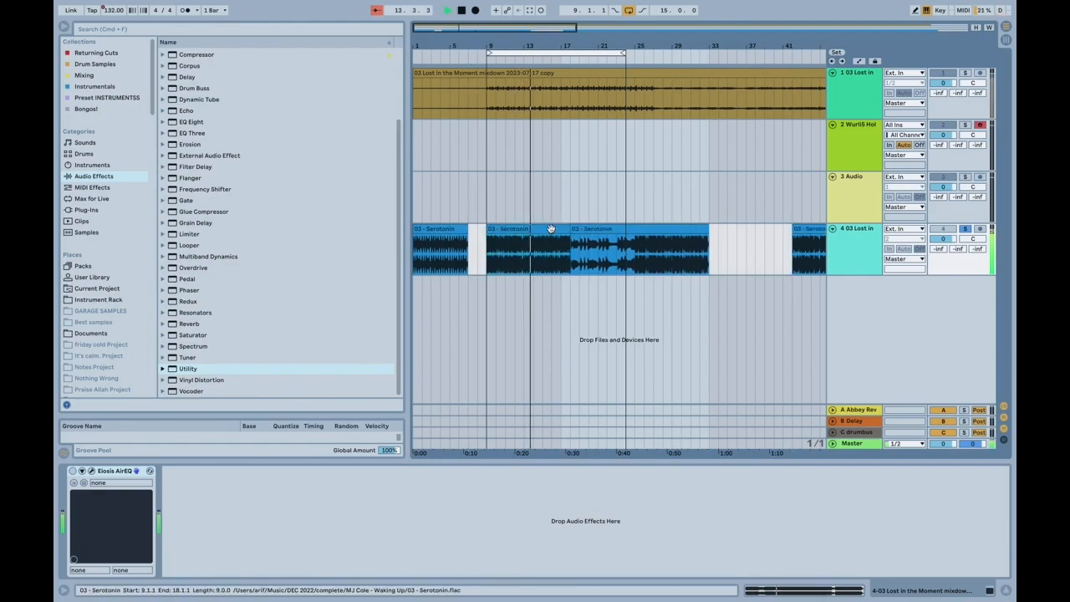
Unsolo the Serotonin track and play the Lost in the Moment mixdown from bar 9
click(961, 229)
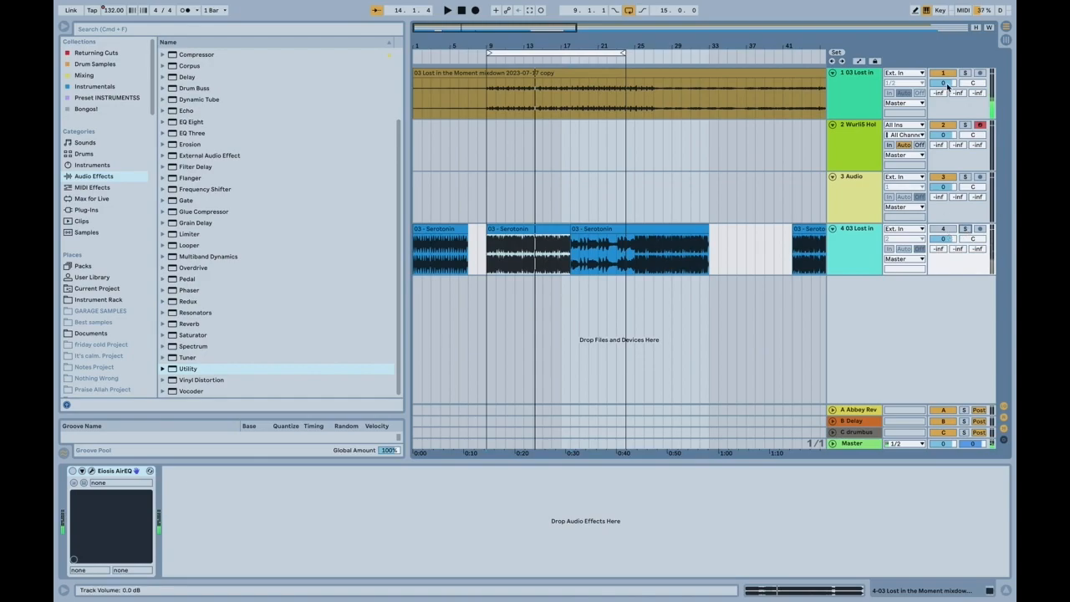
click(525, 99)
key(space)
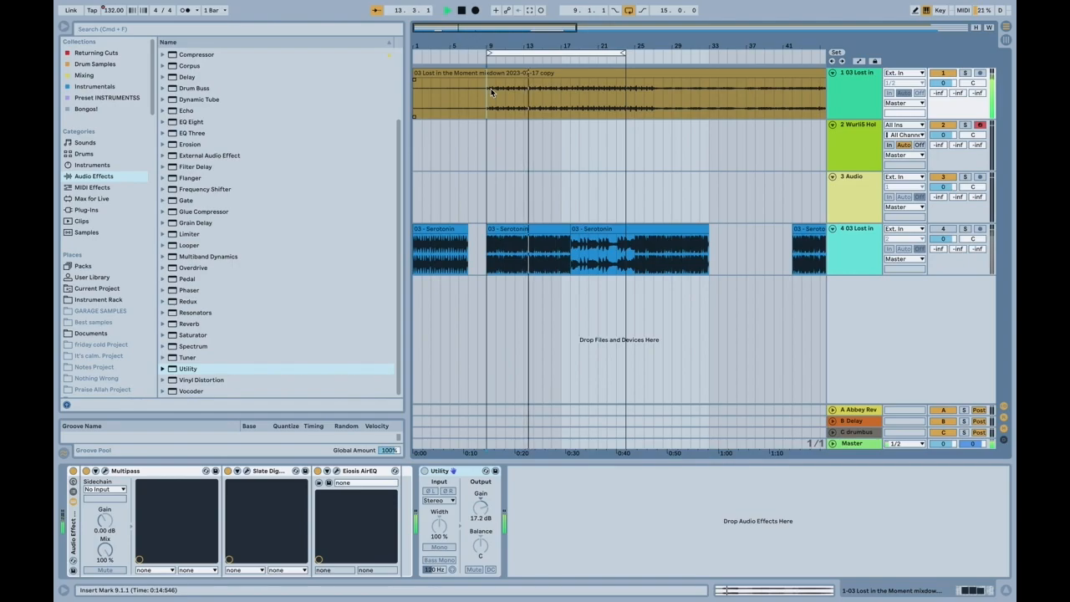
key(space)
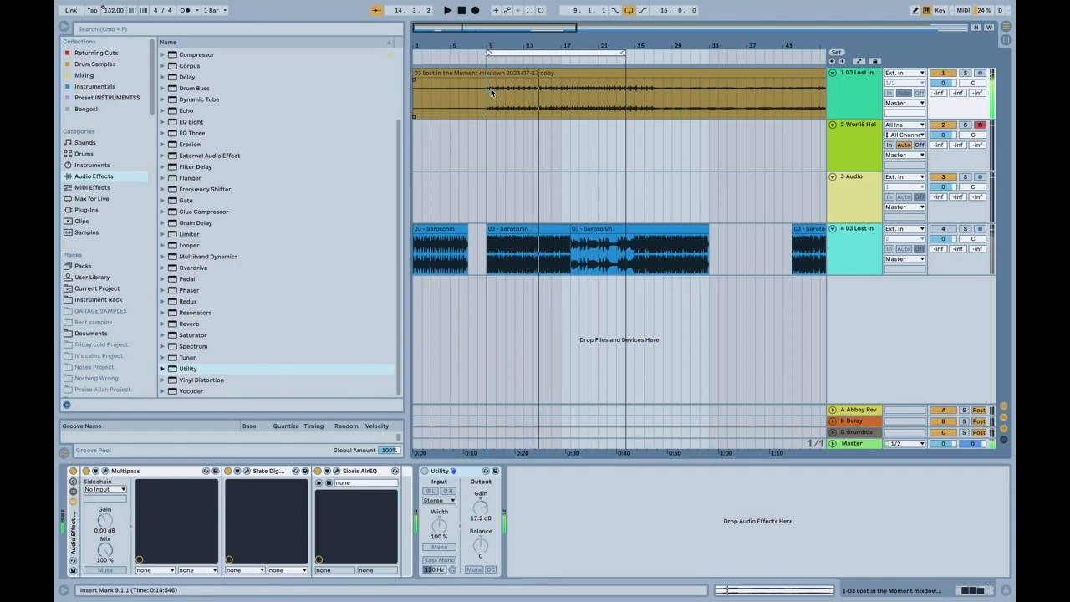
Compare the mixdown with the relocated Serotonin section by soloing each track in turn during playback
click(965, 72)
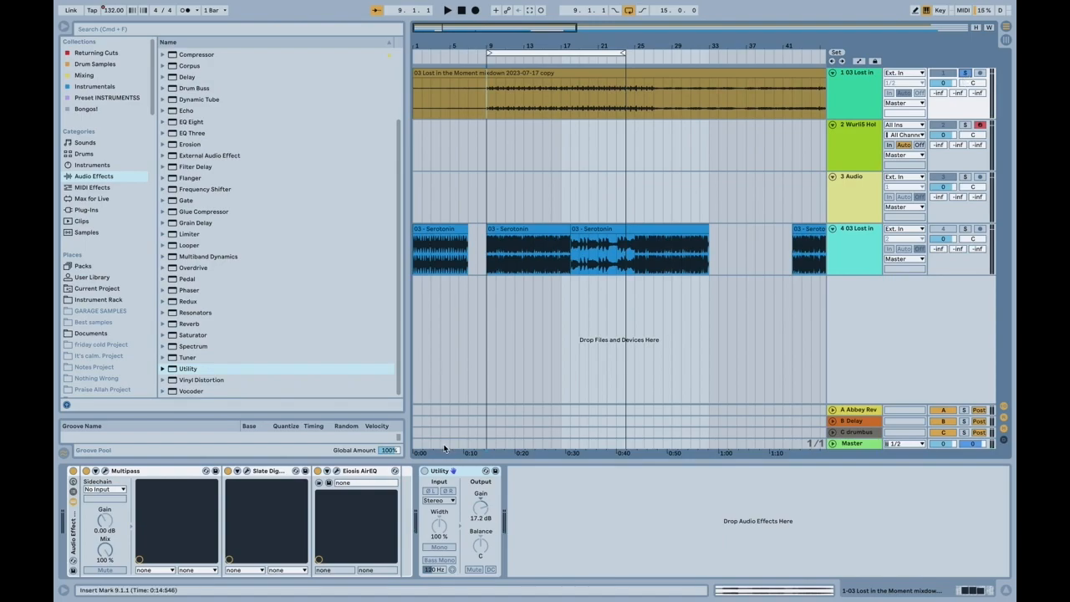
click(529, 230)
click(966, 229)
key(space)
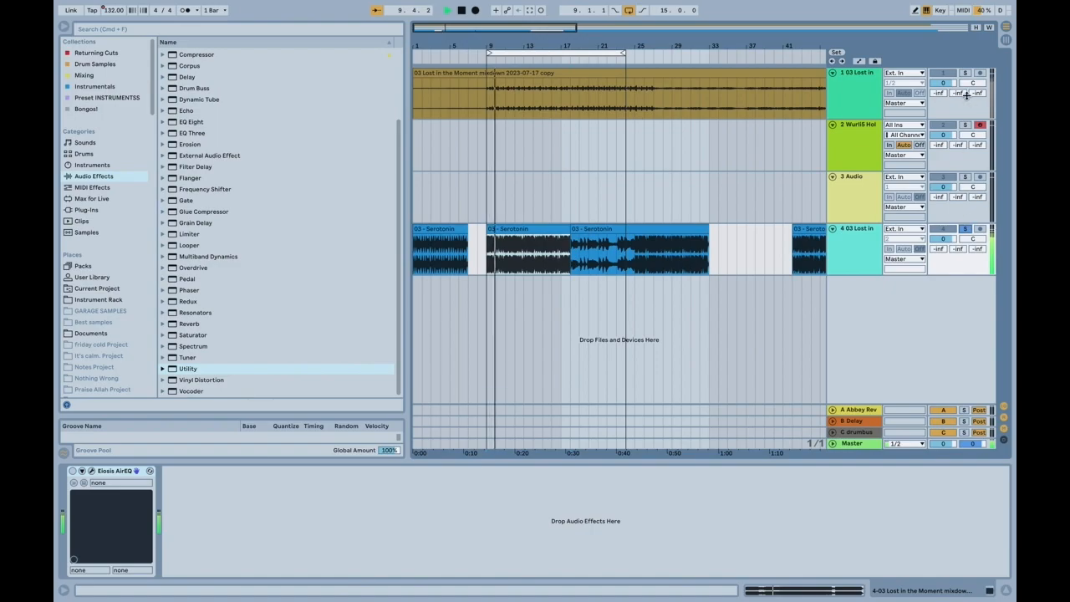
click(965, 73)
click(864, 93)
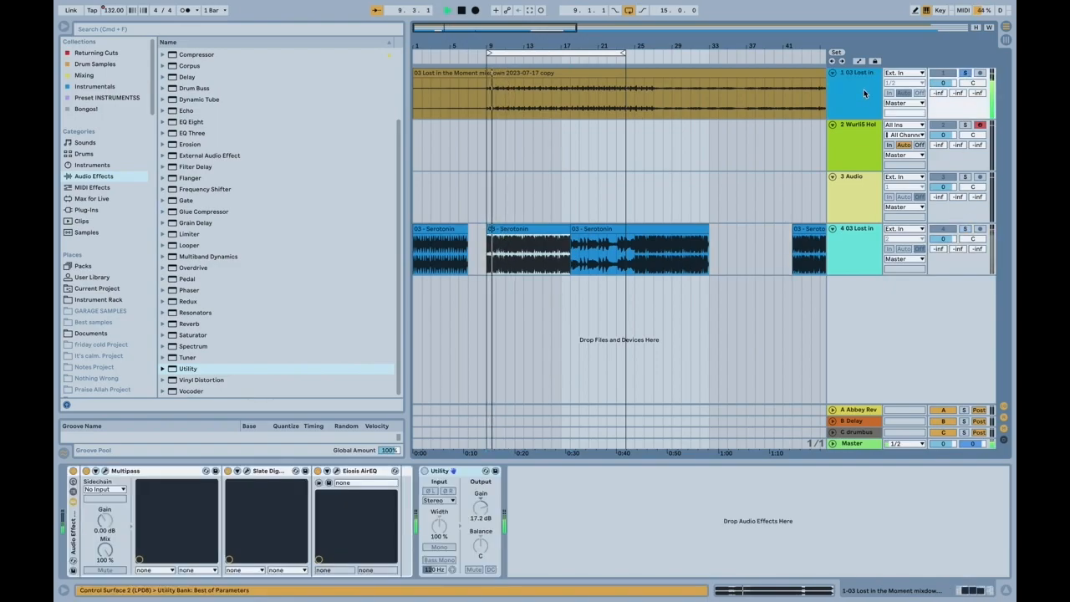
Fold Multipass and FG-X in the rack, then open AirEQ to inspect the mix's spectrum during playback
click(83, 481)
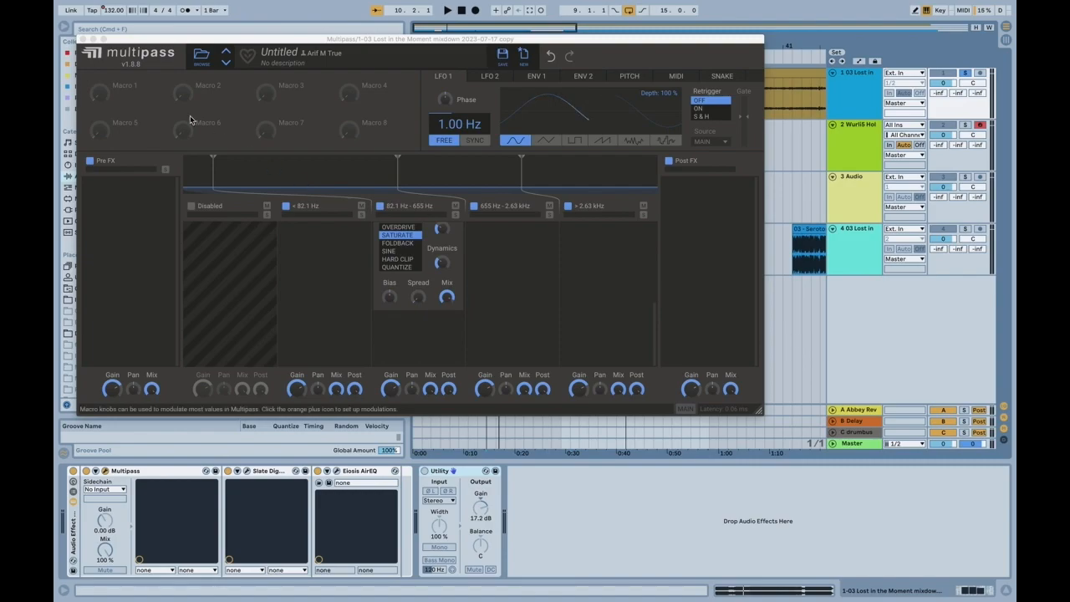
click(82, 38)
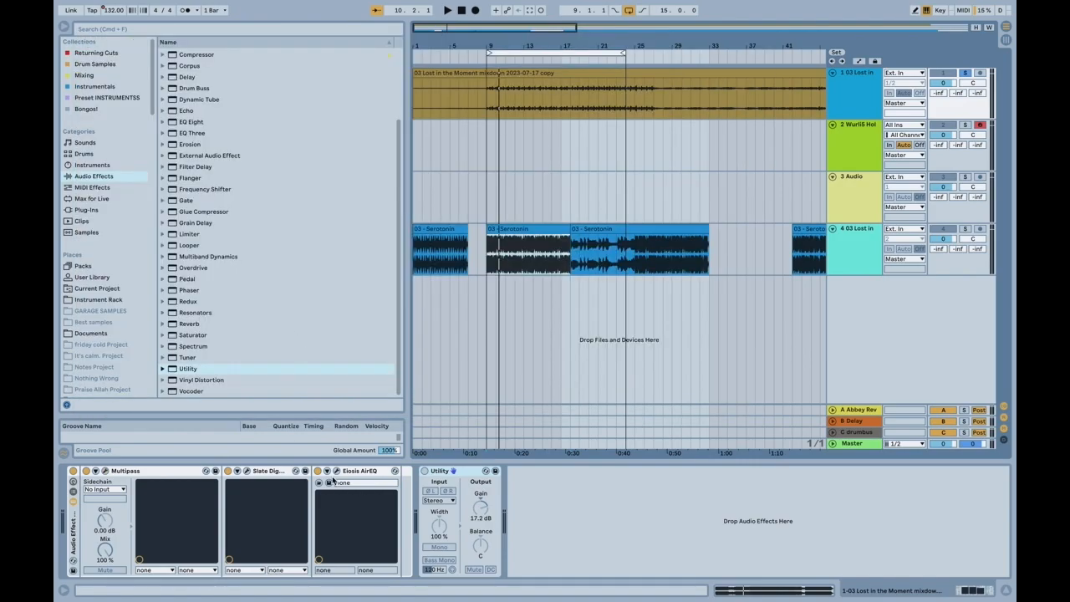
double_click(163, 470)
double_click(164, 470)
double_click(164, 470)
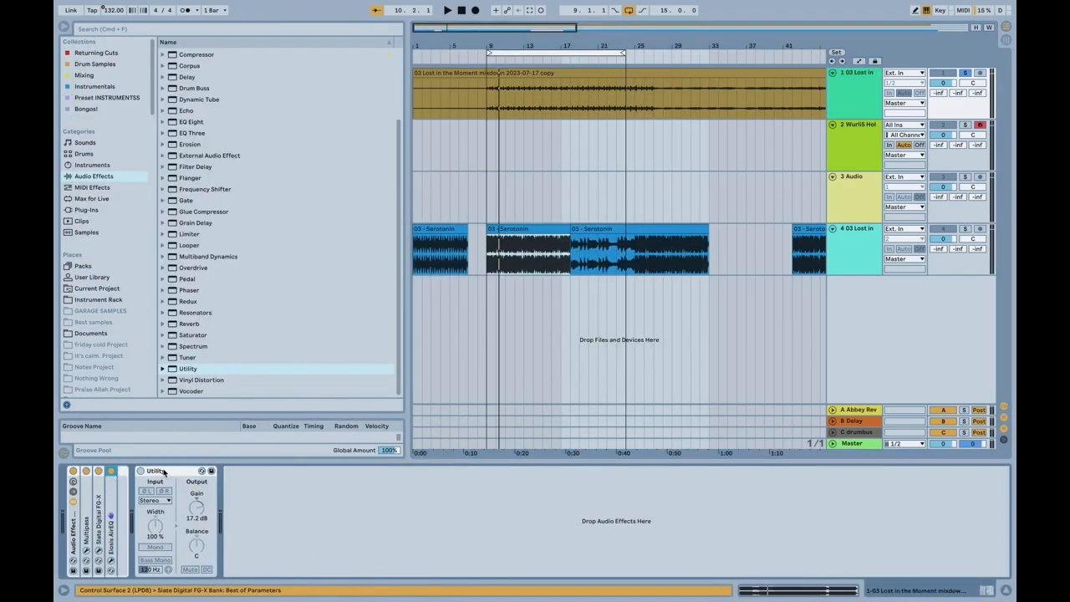
double_click(116, 494)
click(129, 473)
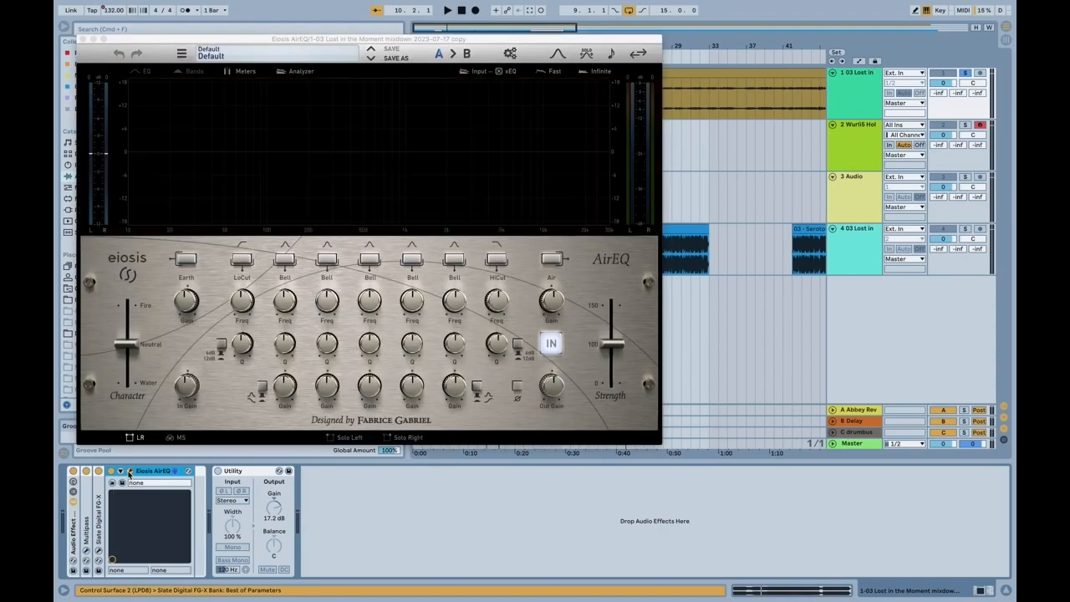
key(space)
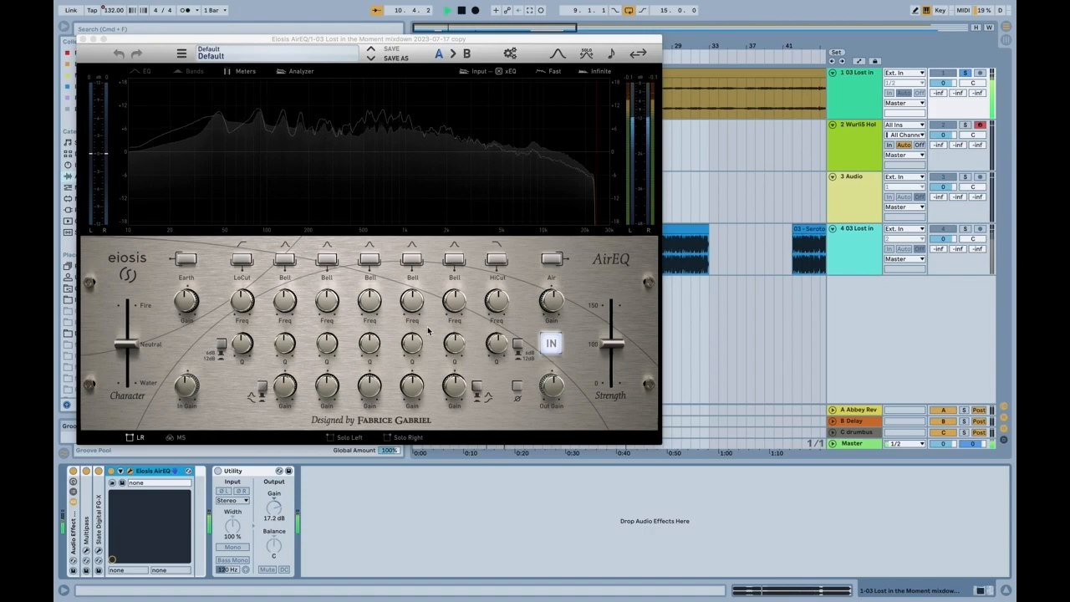
click(83, 40)
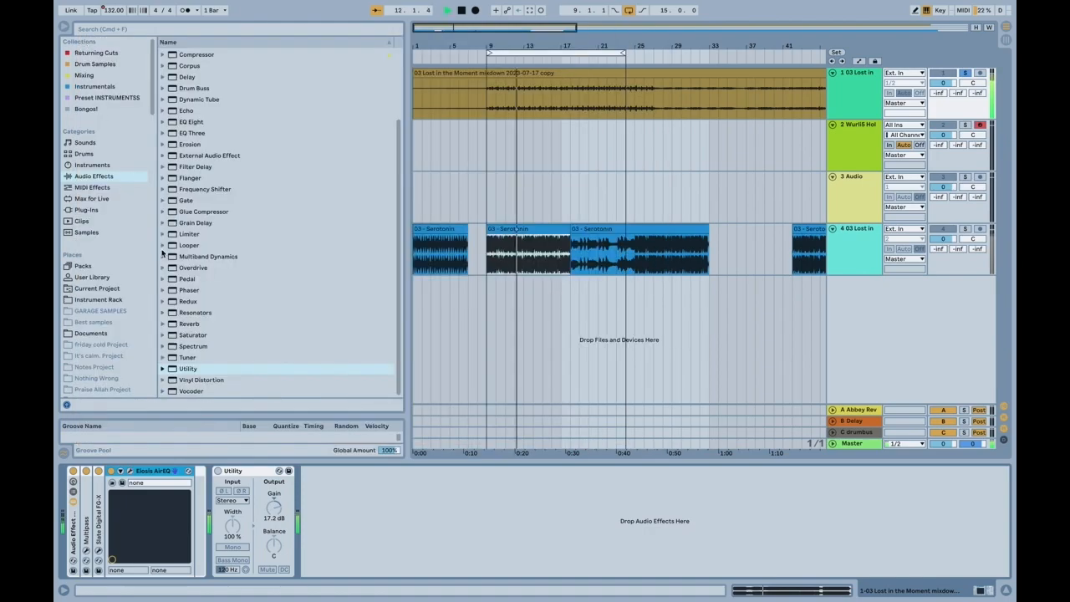
Reopen Multipass and review the Compressor and Distortion in the 82.1–655 Hz band while playing the mix
double_click(91, 524)
click(143, 470)
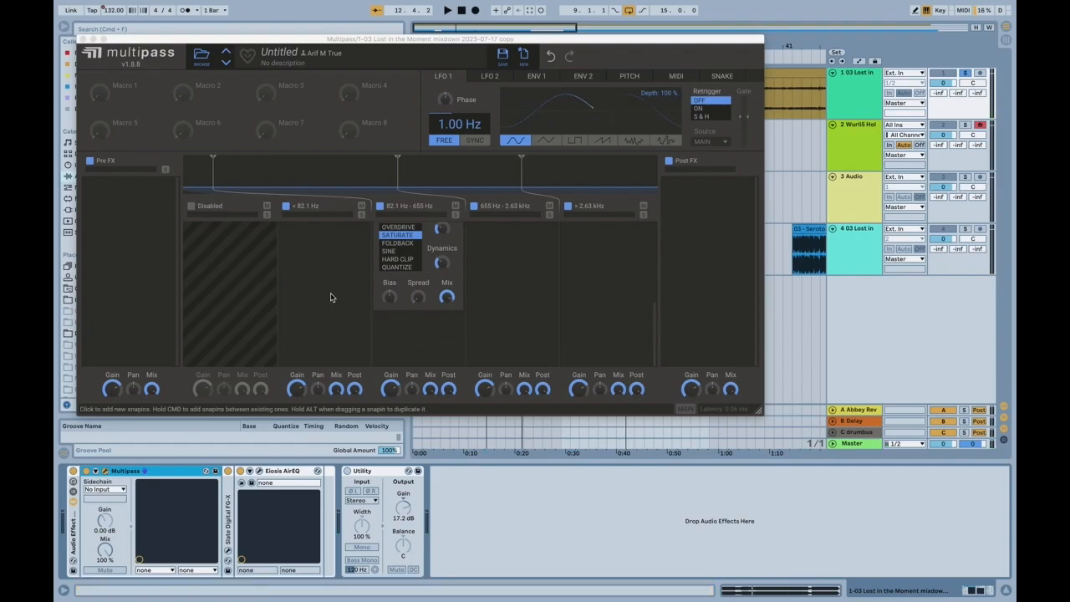
click(401, 251)
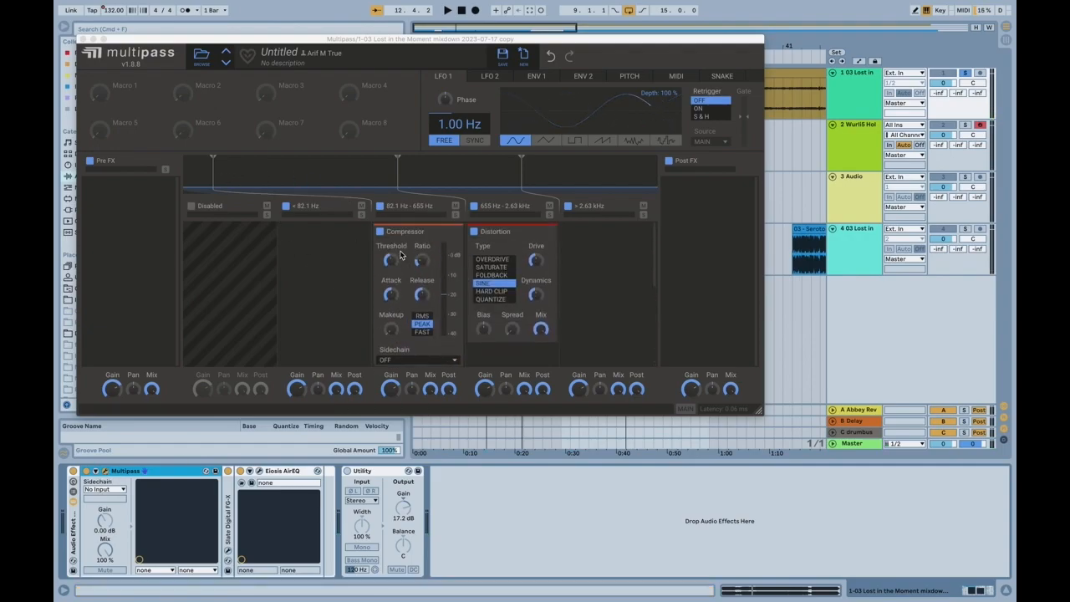
scroll(426, 271, down, 5)
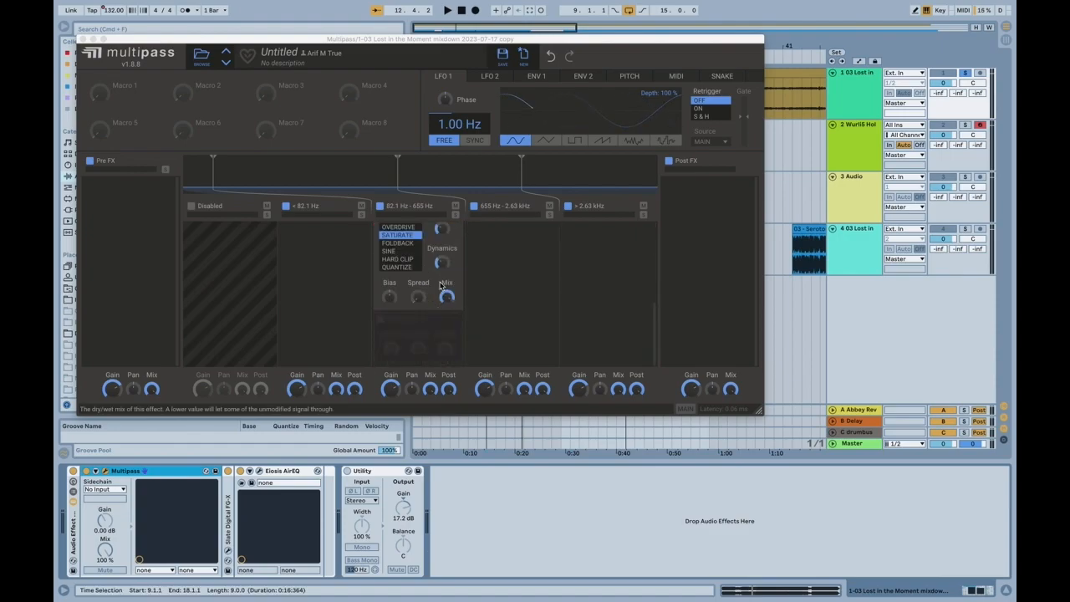
scroll(442, 258, up, 1)
key(space)
scroll(442, 283, down, 5)
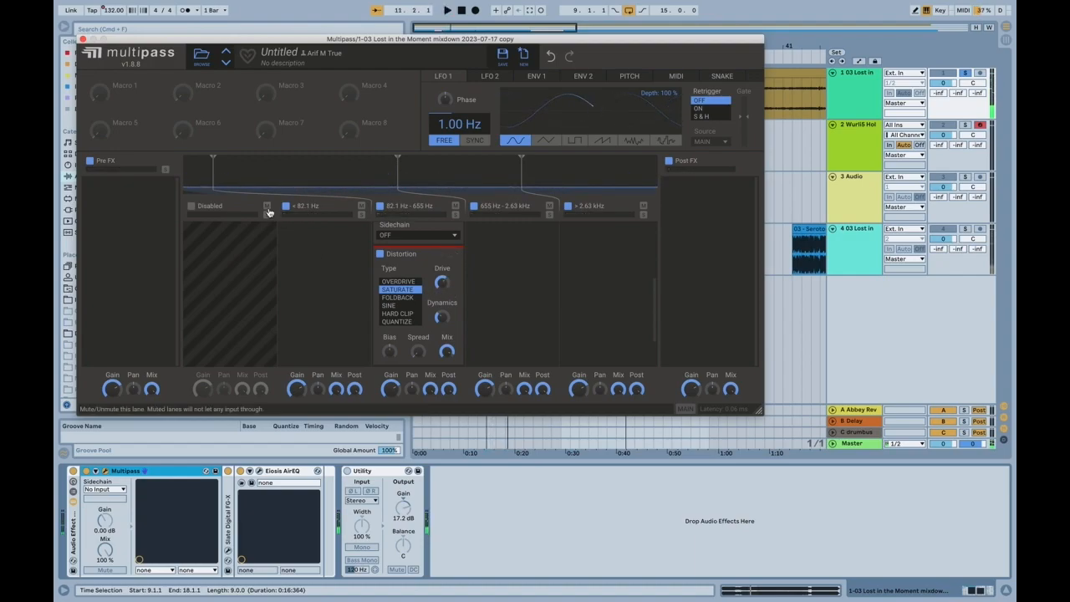
Raise Multipass's lowest active crossover to 302 Hz after consulting the pitch frequency table in Chrome
key(ctrl+Left)
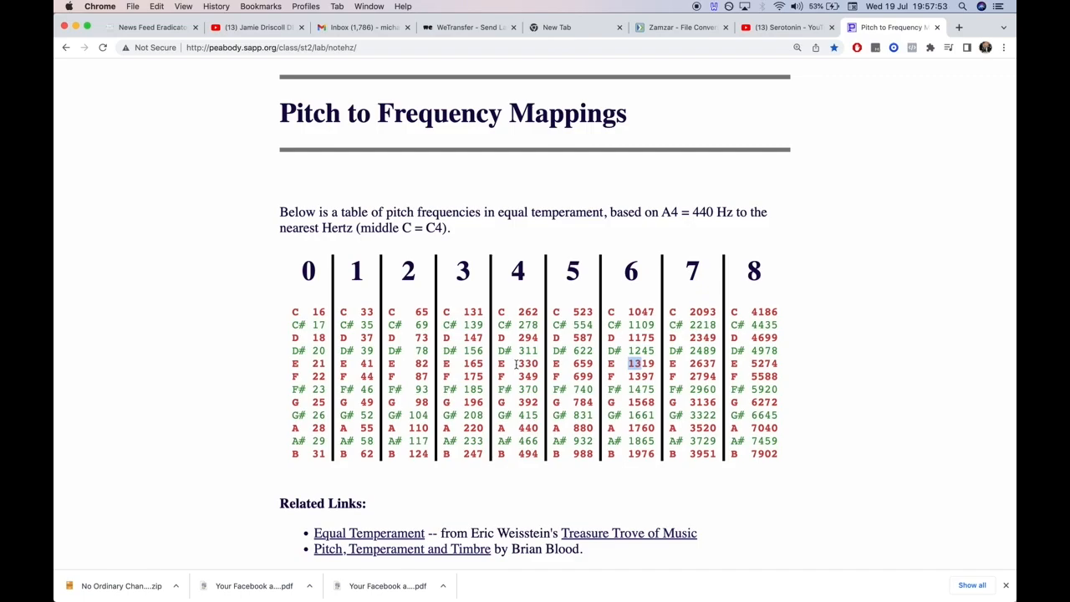
key(ctrl+Right)
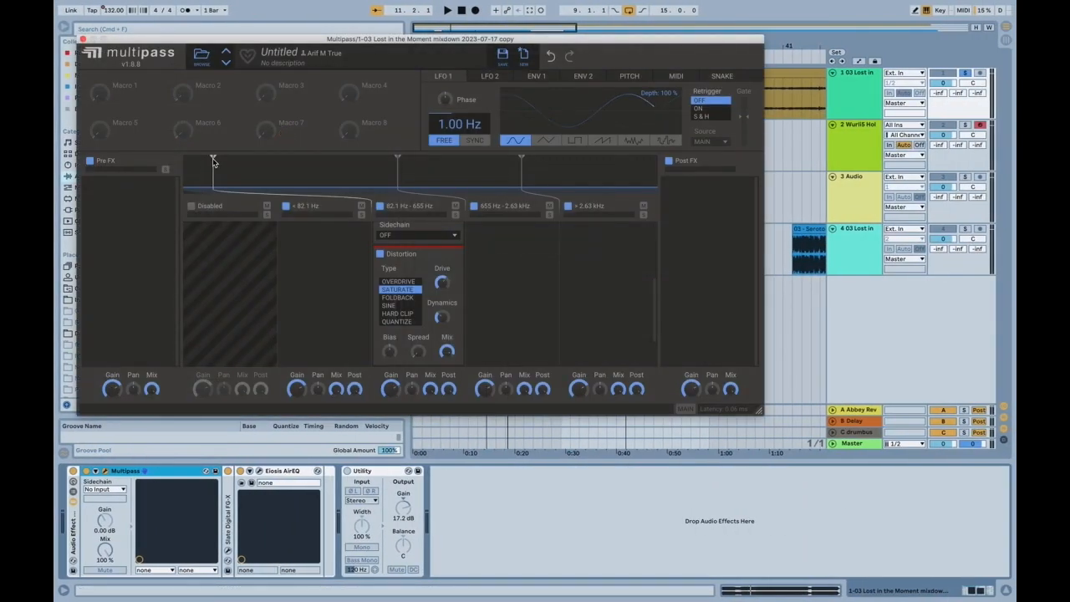
drag(282, 158, 329, 160)
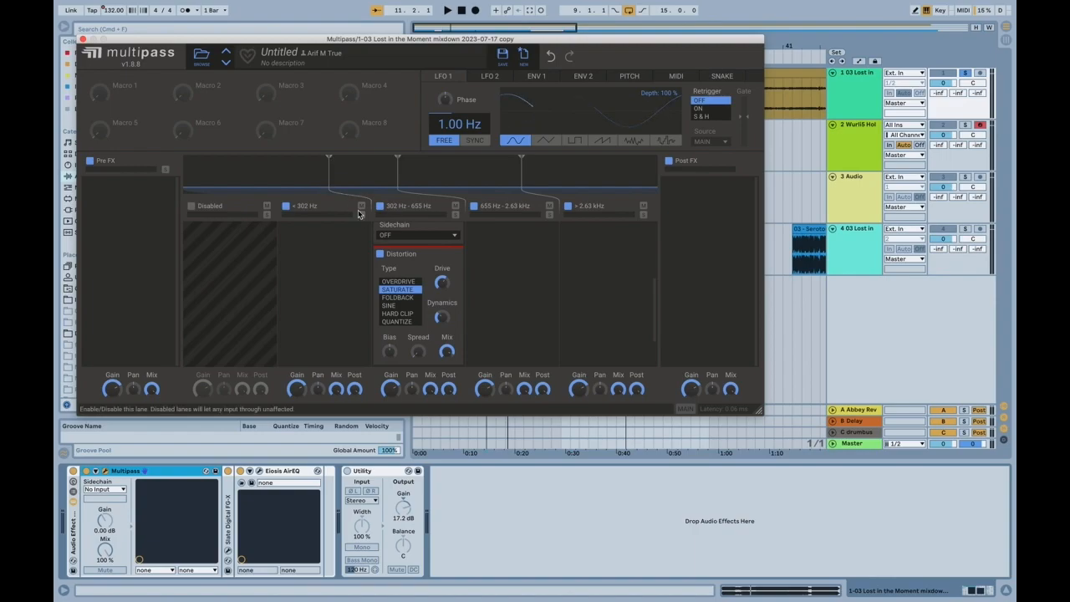
Enable Multipass's lowest band with its crossover at 126 Hz and add a Distortion to the 126–302 Hz band
click(191, 205)
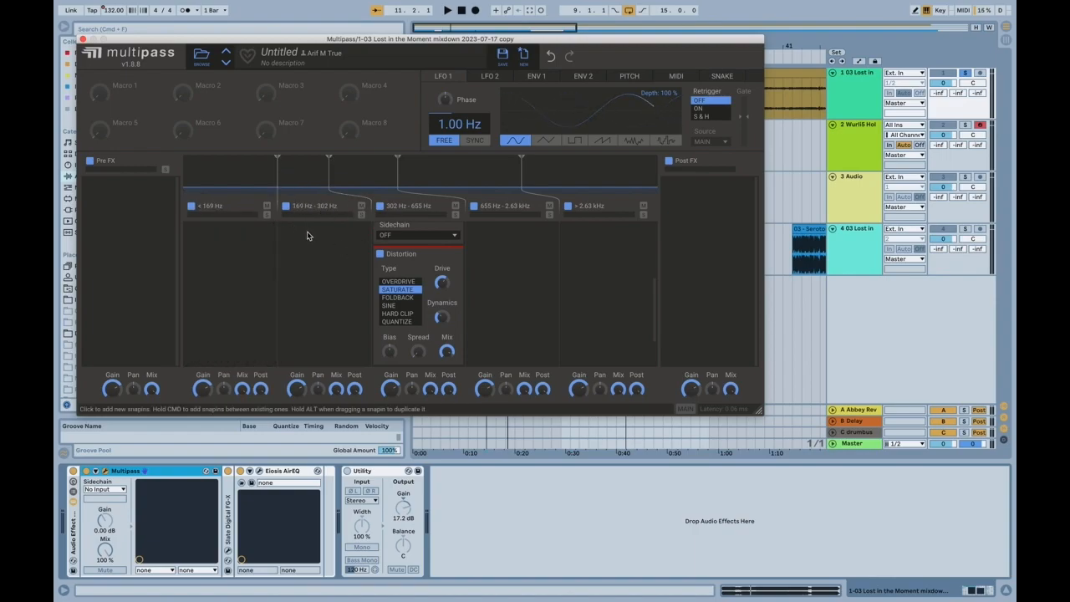
drag(276, 160, 252, 161)
click(340, 274)
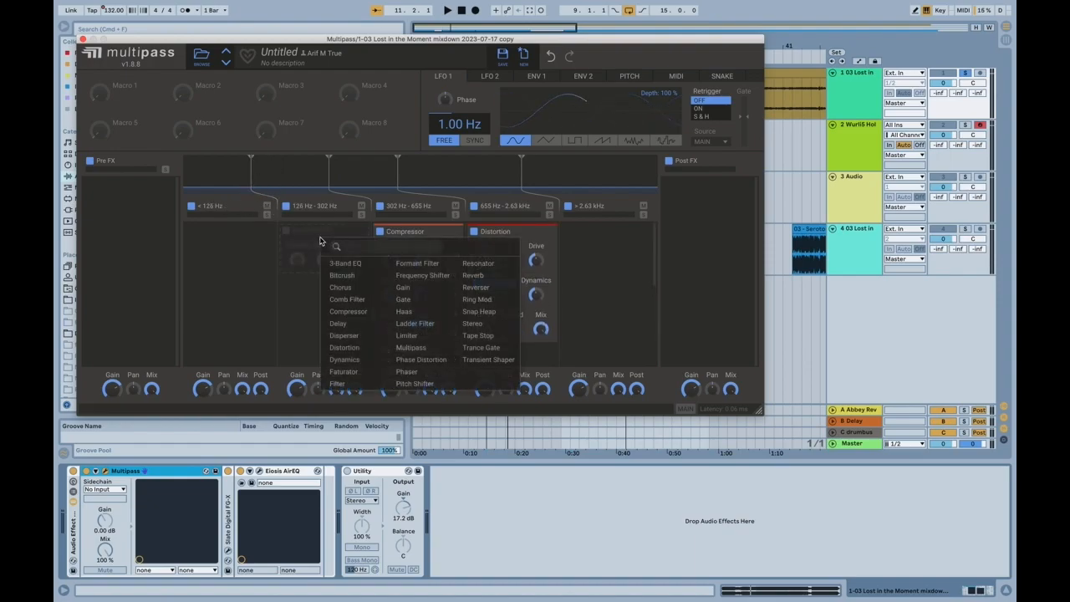
click(344, 347)
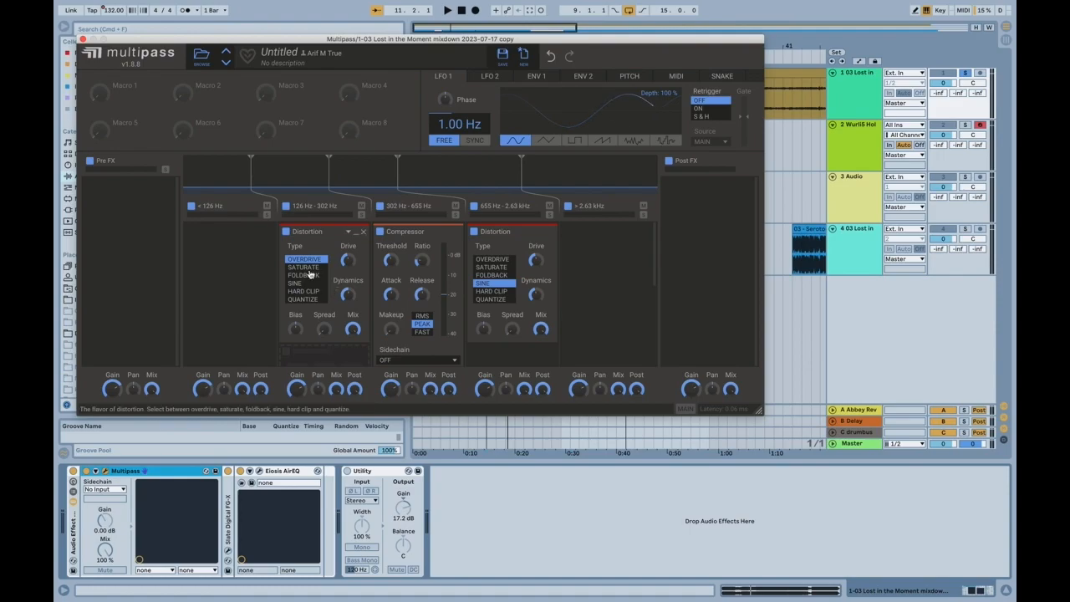
Raise Multipass's crossover between the second and third bands to 330 Hz and start playback
key(ctrl+Left)
key(ctrl+Right)
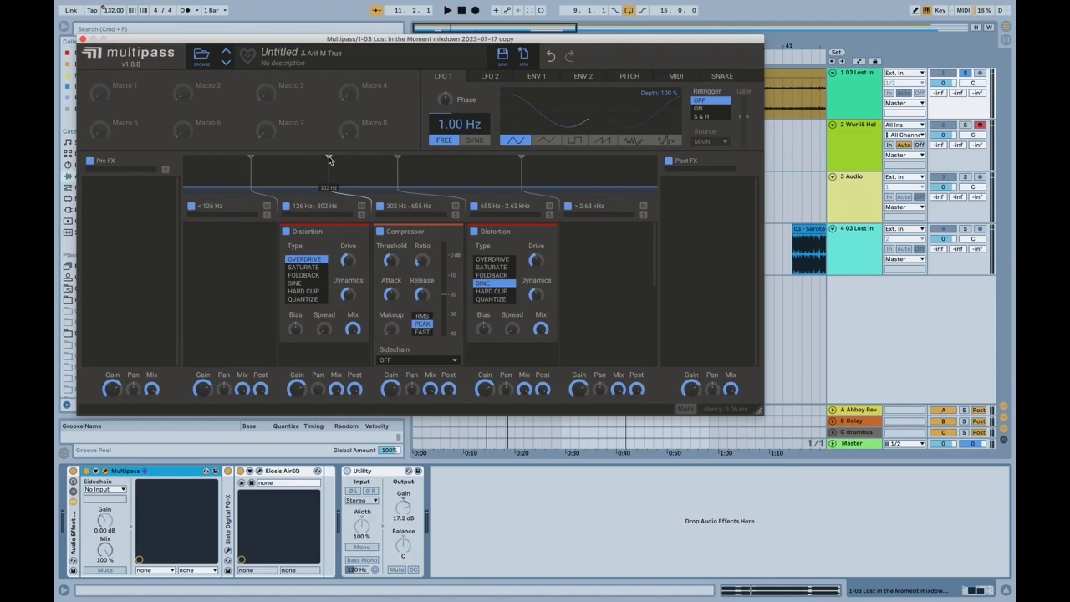
drag(330, 158, 335, 160)
key(space)
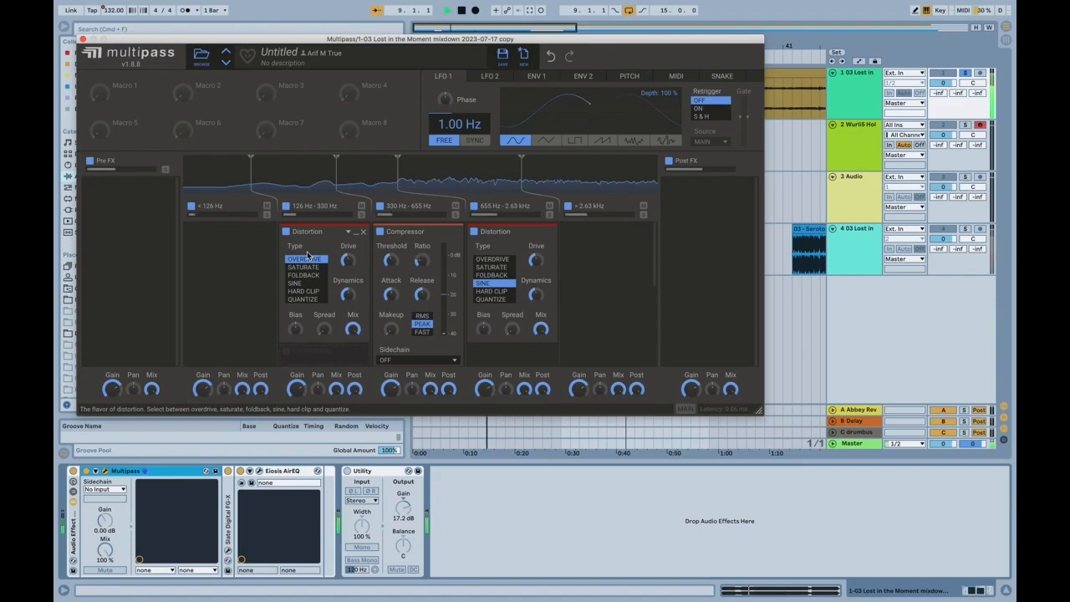
Set the 126–330 Hz band's Distortion type to Sine and adjust its Drive while auditioning the soloed band
click(317, 282)
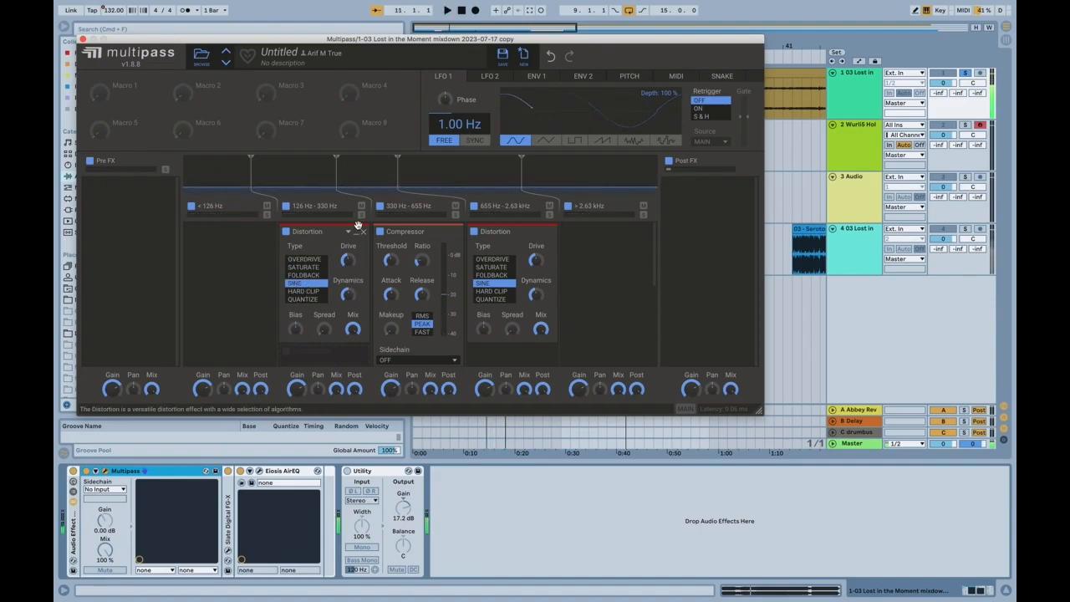
key(space)
key(space)
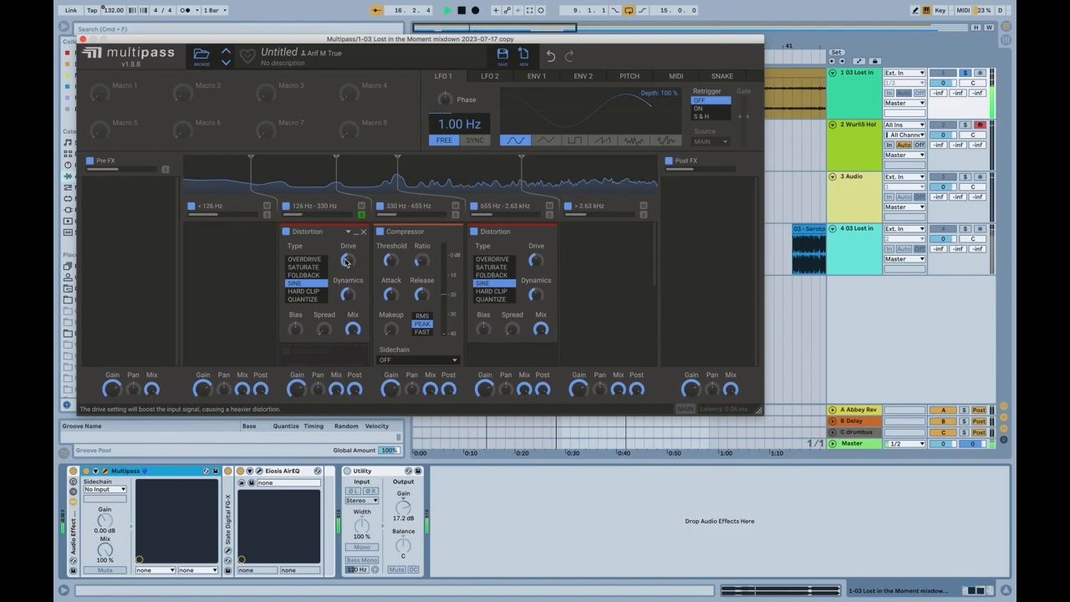
drag(347, 262, 347, 261)
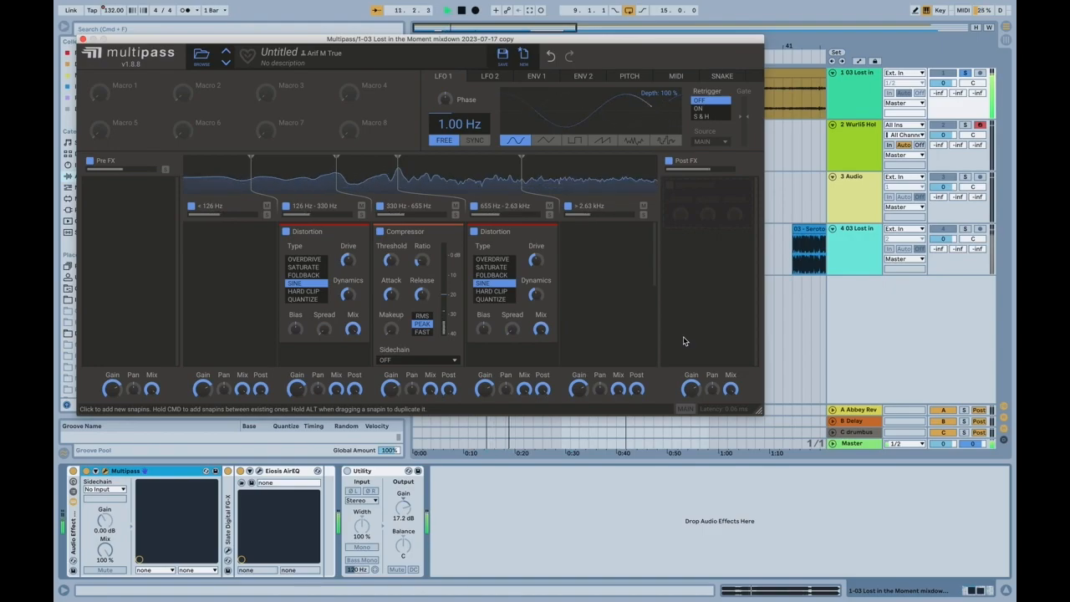
Close Multipass to check the track and master levels in the Session mixer, then reopen it
click(83, 39)
key(Tab)
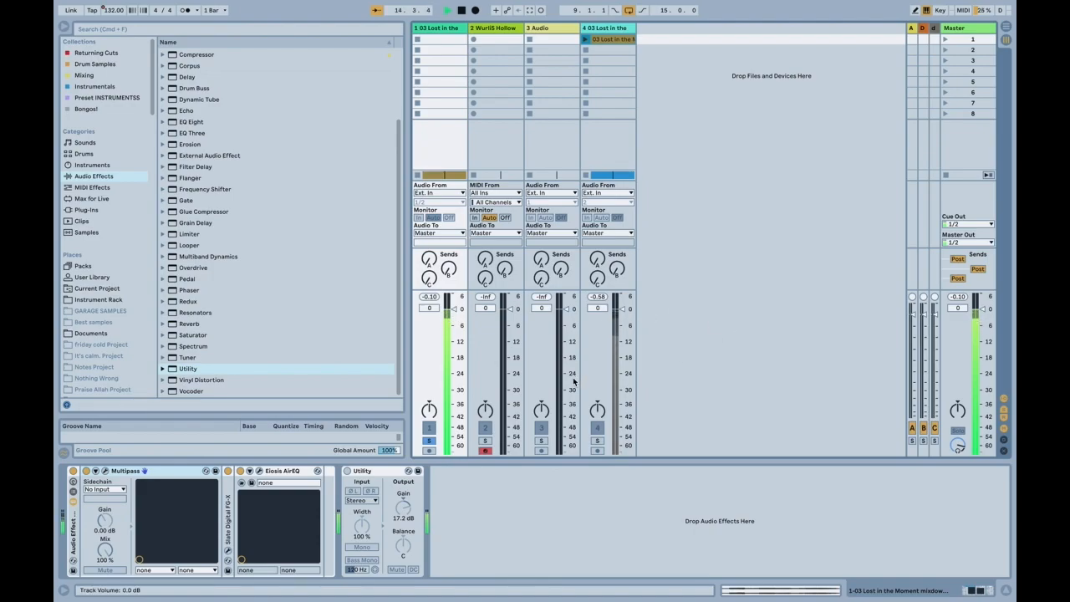
click(300, 472)
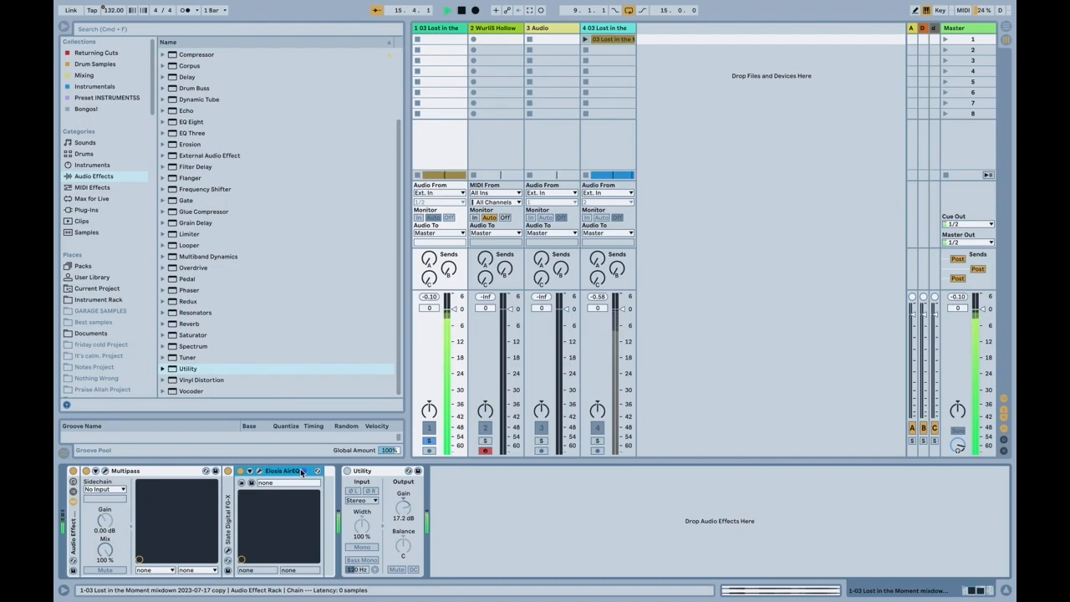
click(106, 472)
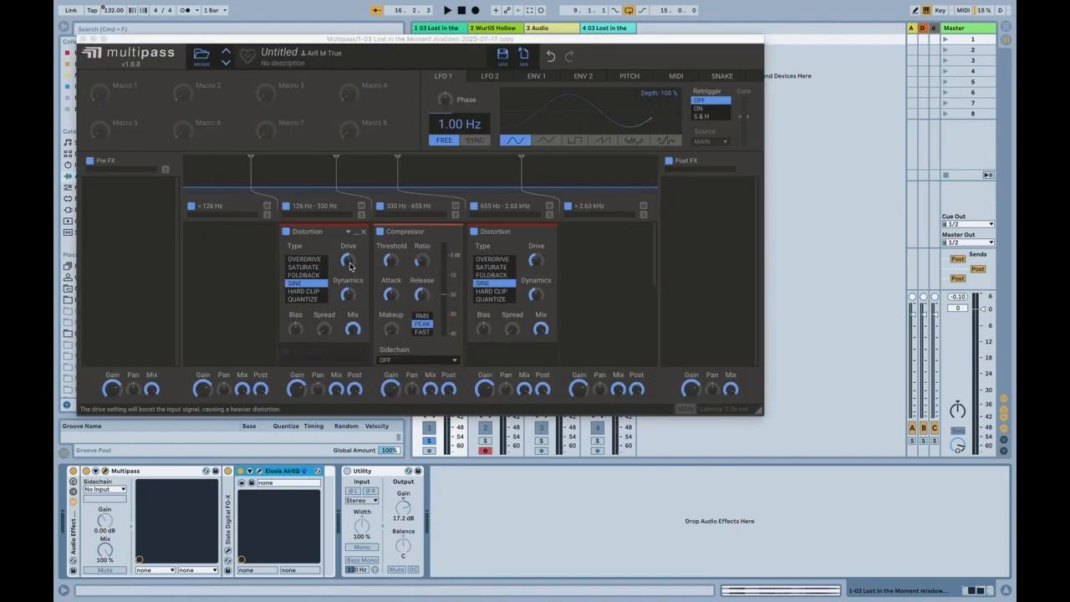
Solo the 126–330 Hz band and fine-tune its Distortion Drive during playback
key(space)
drag(350, 260, 349, 257)
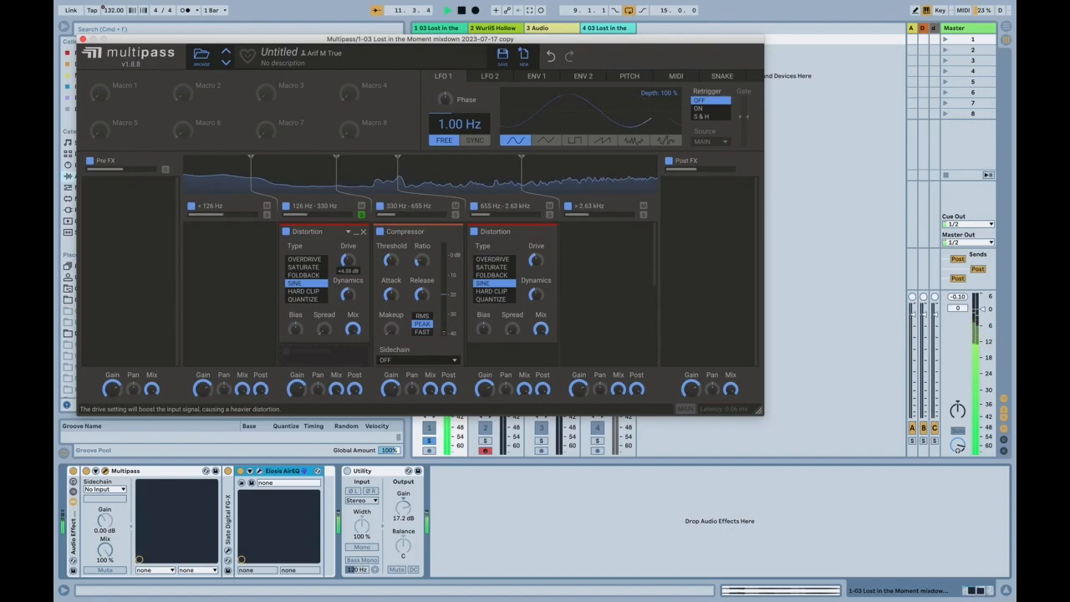
drag(350, 257, 349, 258)
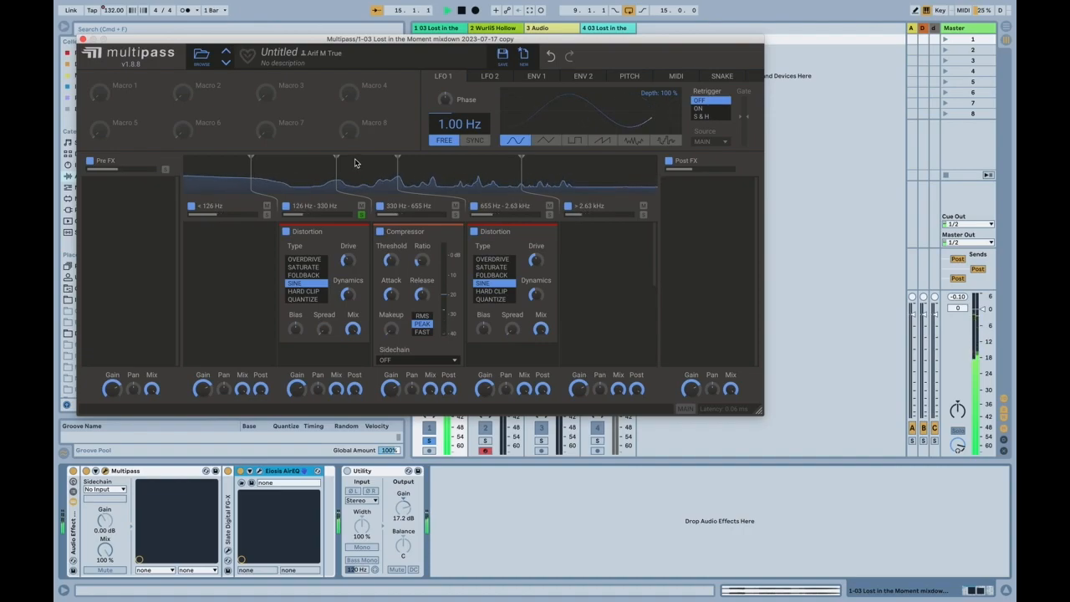
Compare the mix with the 330–655 Hz band disabled, re-enable it and solo it to audition its Compressor
click(379, 206)
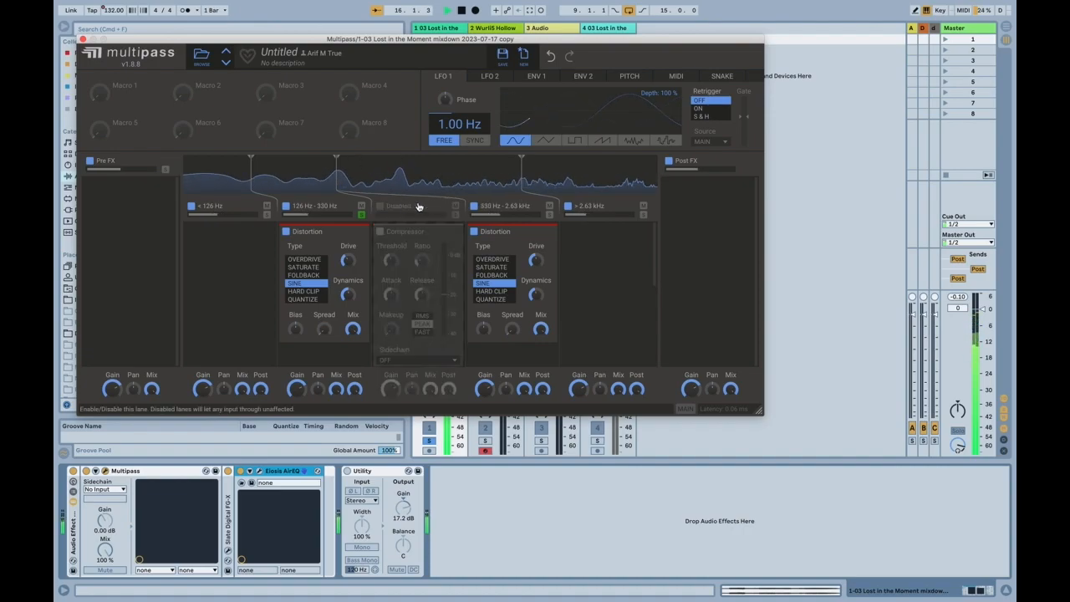
click(455, 216)
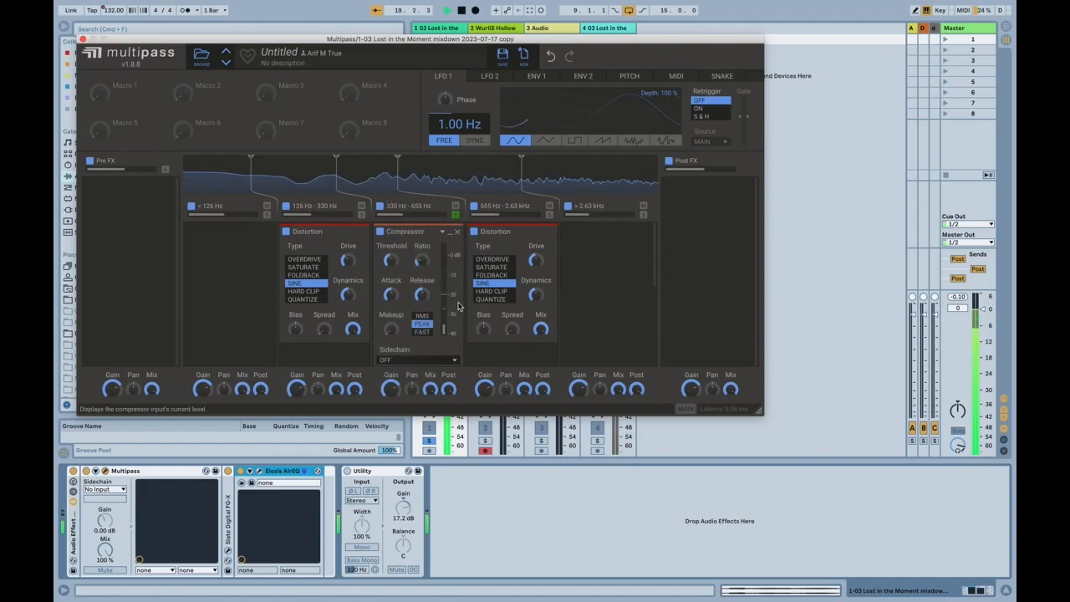
scroll(462, 283, down, 5)
scroll(460, 284, up, 5)
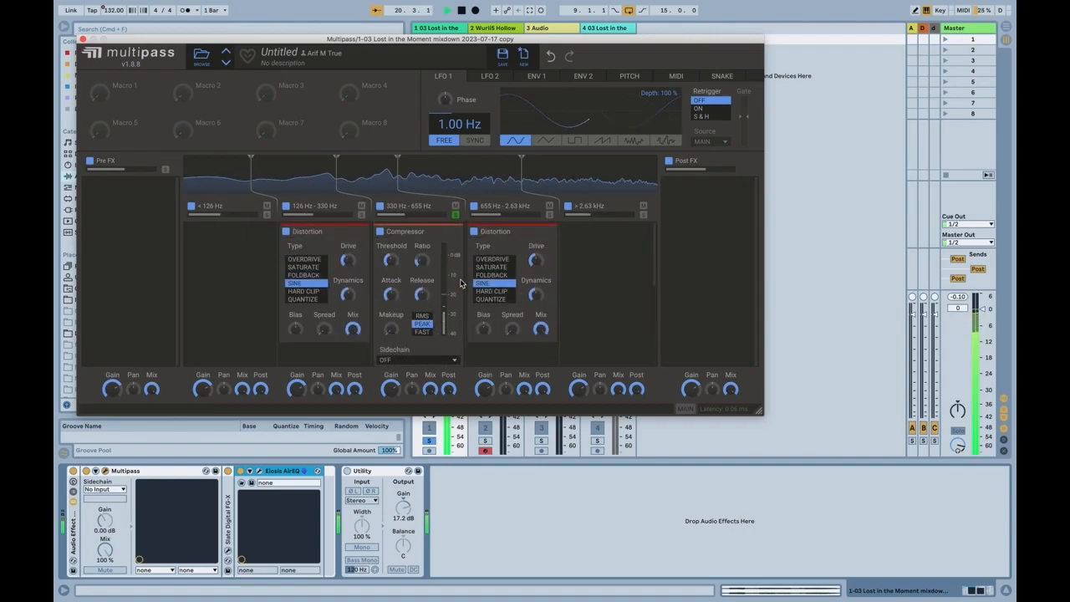
key(space)
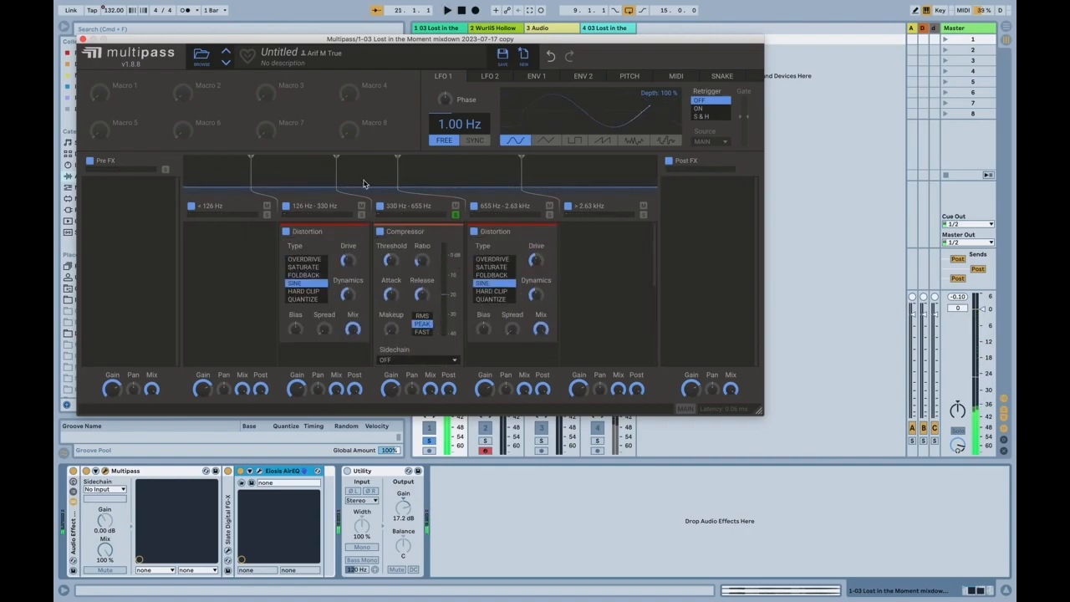
key(space)
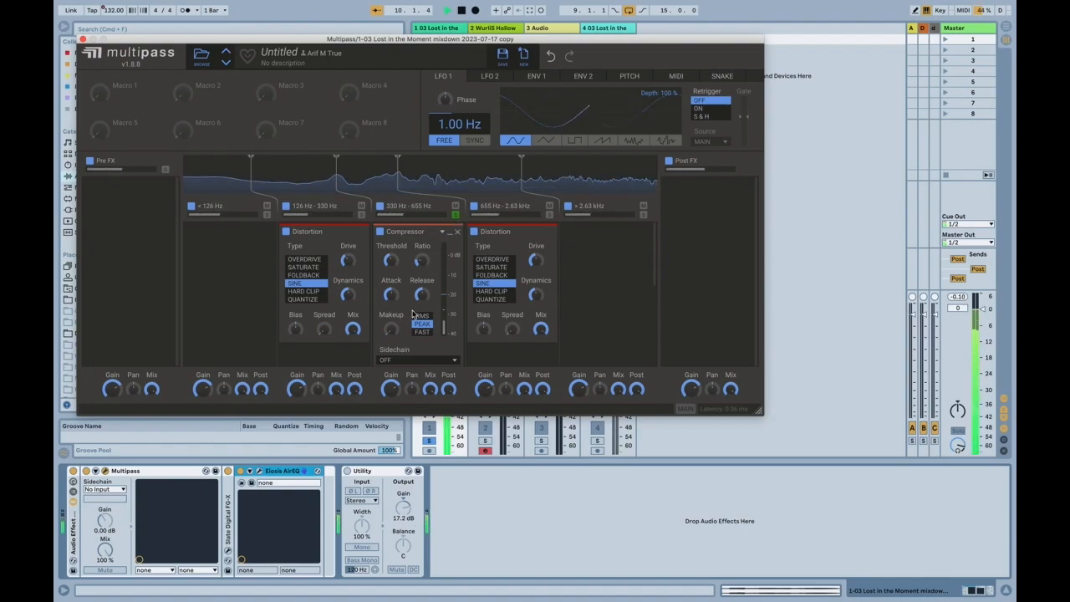
Lower the Drive of the Saturate Distortion beneath the Compressor in the 330–655 Hz band
scroll(433, 333, down, 5)
scroll(437, 315, up, 2)
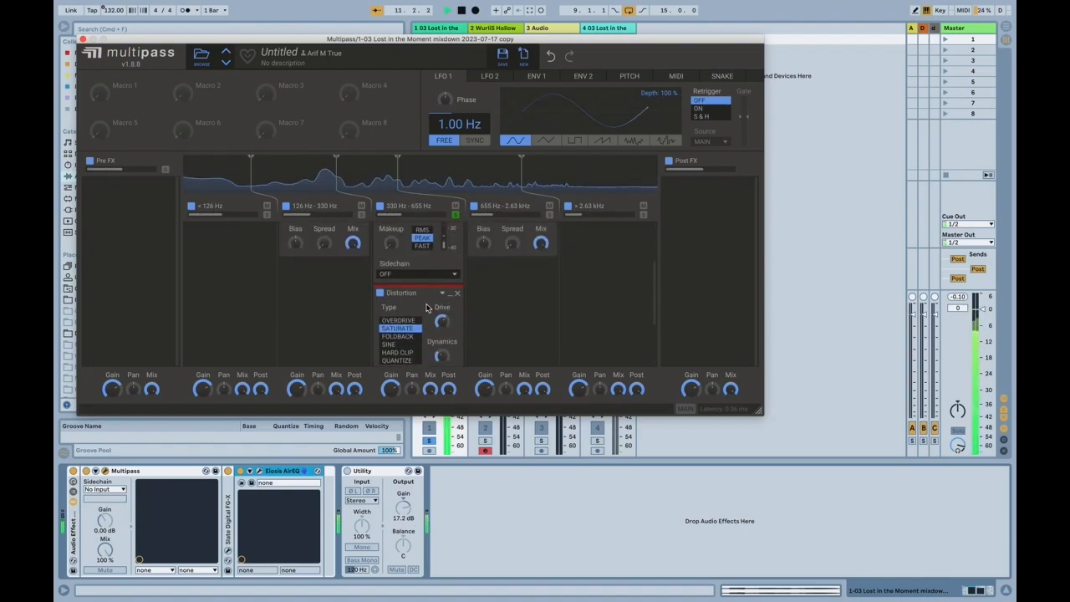
scroll(438, 315, down, 1)
drag(441, 295, 442, 305)
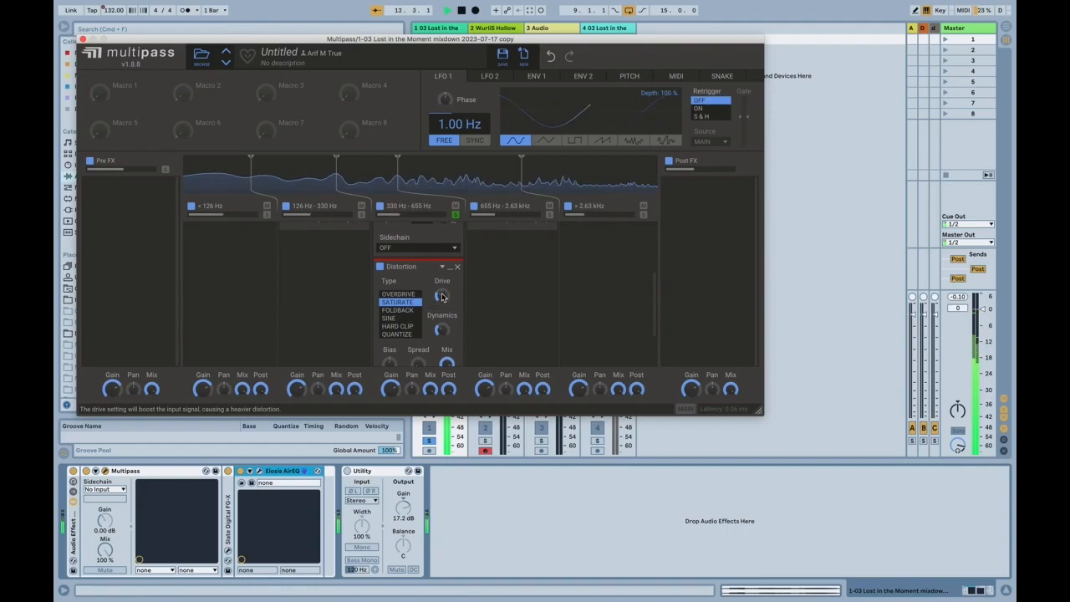
scroll(442, 305, up, 3)
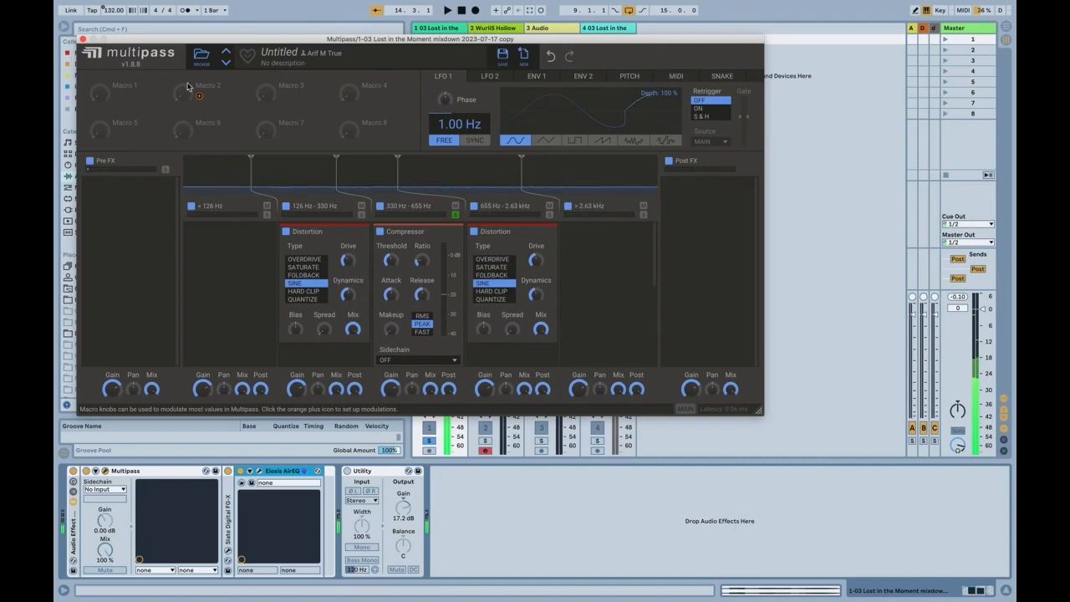
Close Multipass and browse the Audio Unit plug-ins and the built-in audio effects
click(84, 39)
click(98, 209)
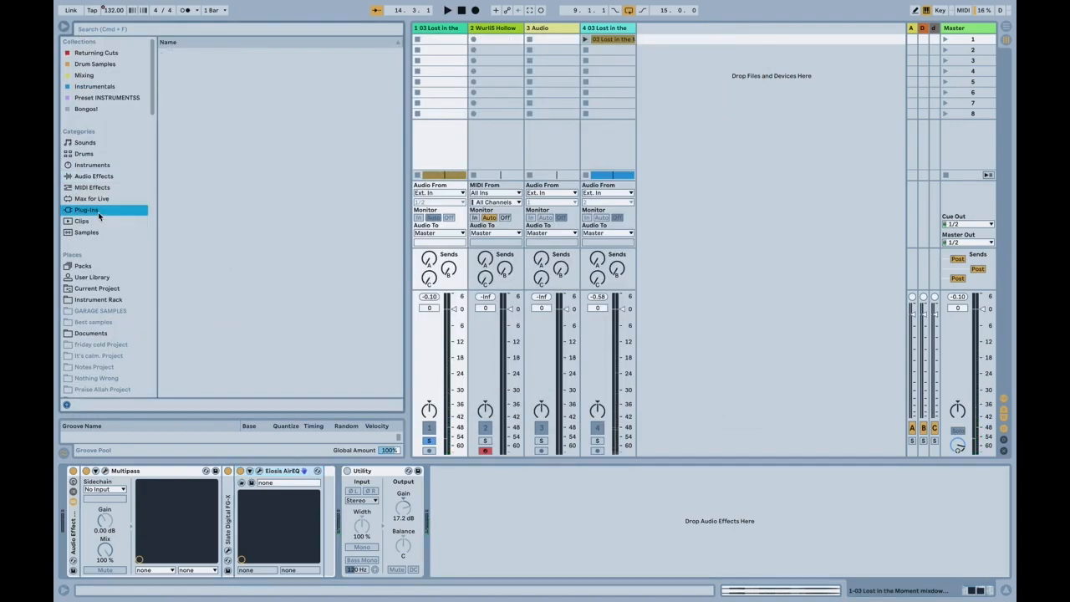
scroll(186, 163, up, 5)
click(169, 154)
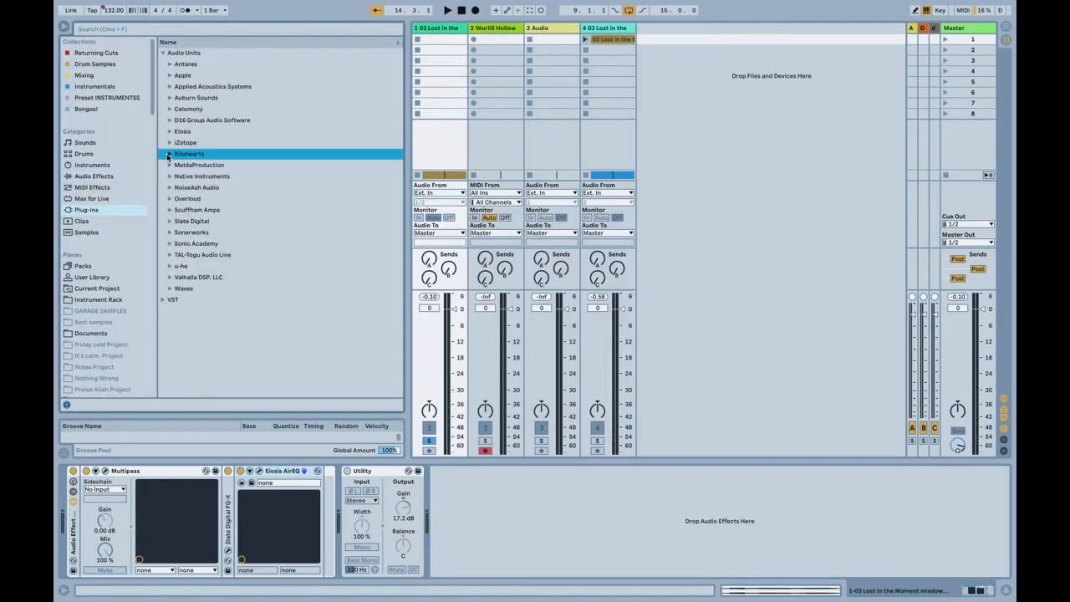
click(120, 177)
scroll(220, 210, up, 3)
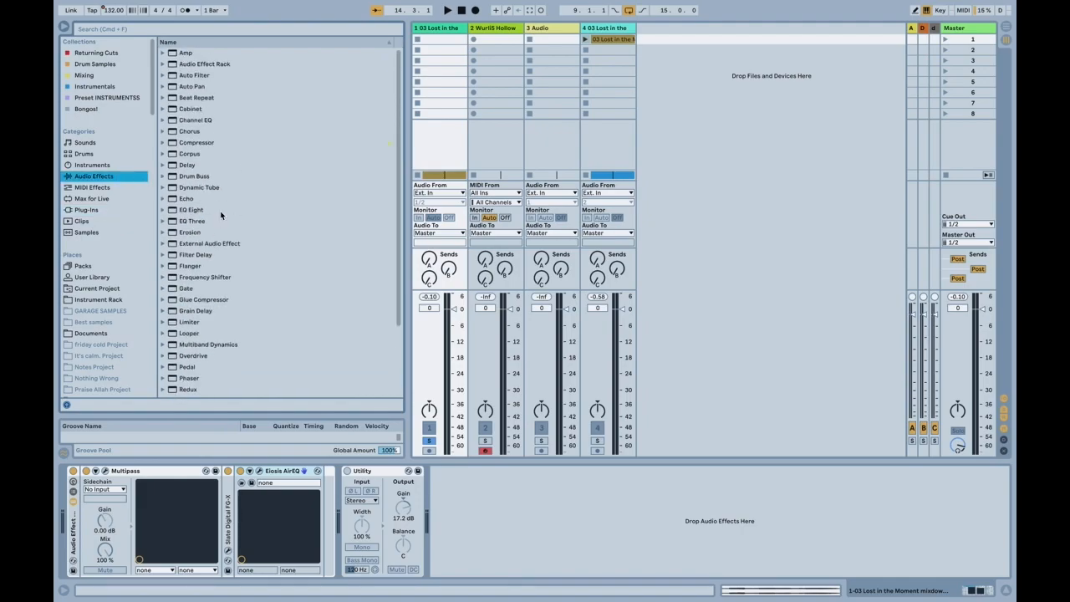
Duplicate Eiosis AirEQ in the rack and move the copy ahead of Multipass
click(287, 471)
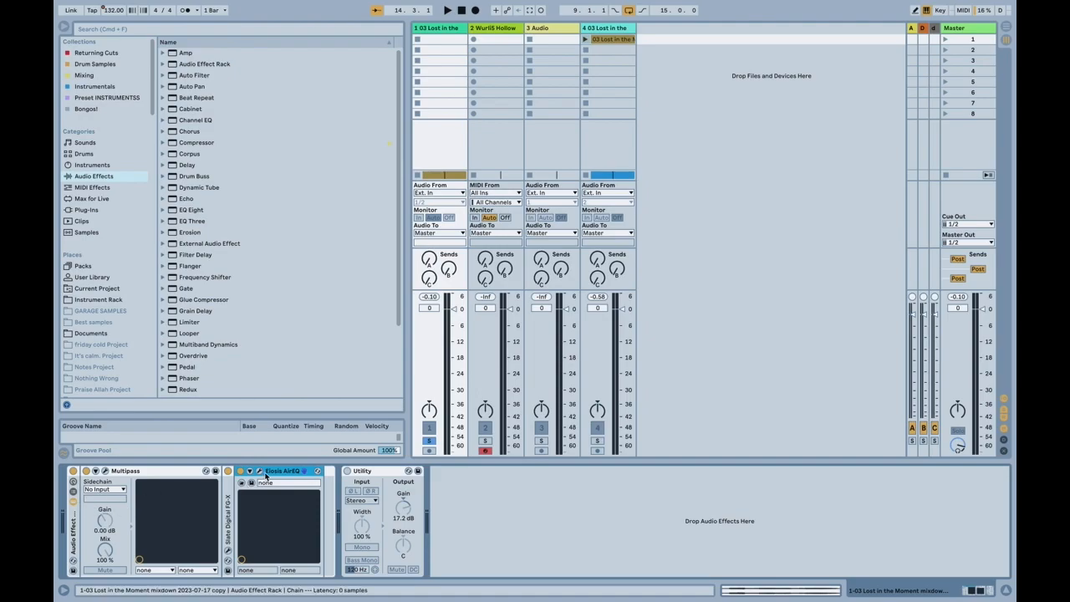
right_click(267, 473)
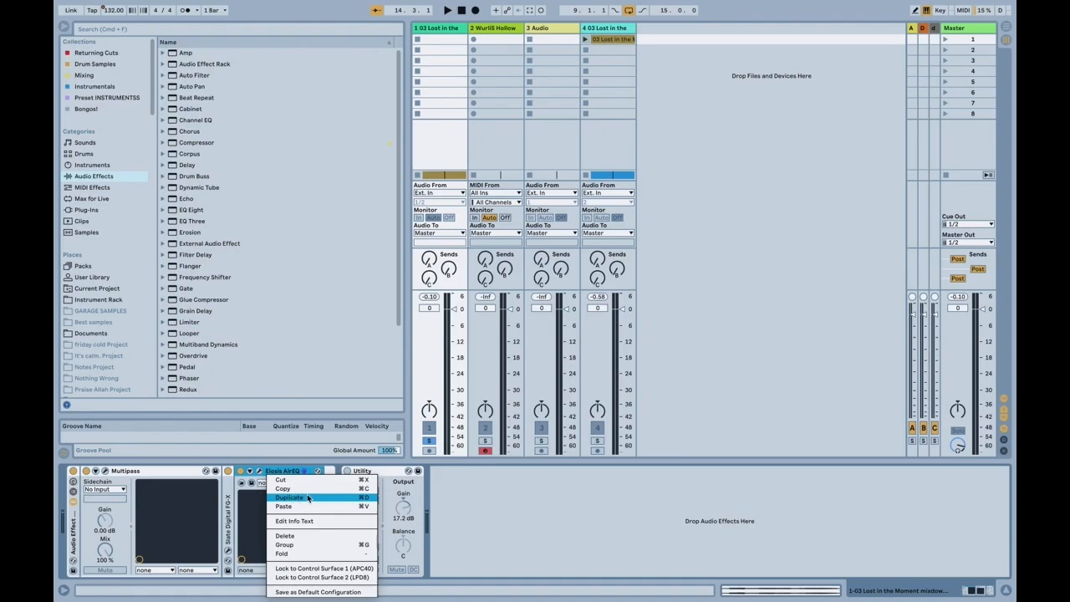
click(319, 497)
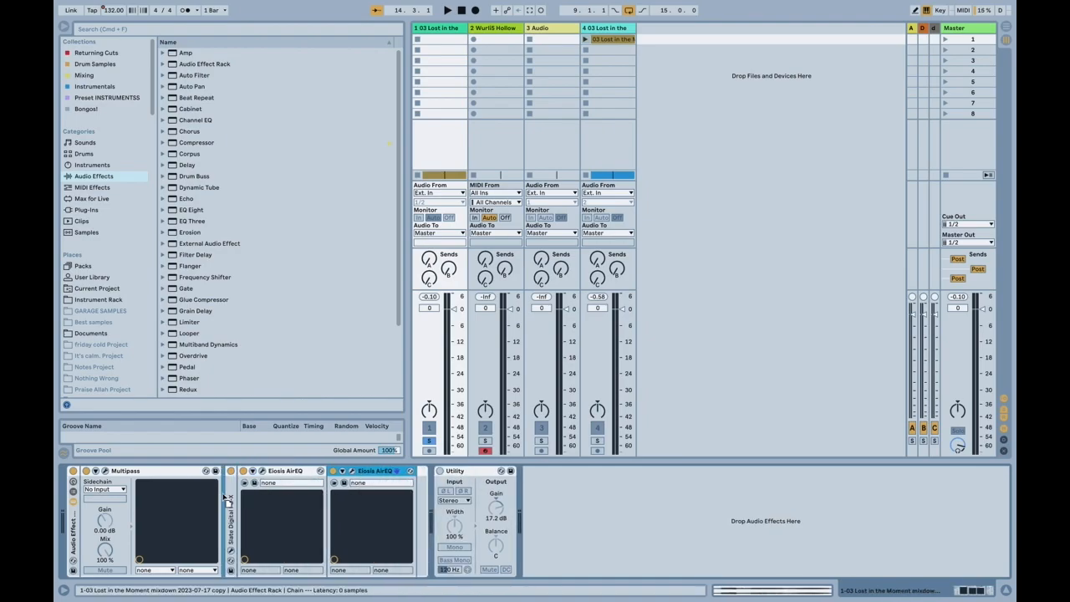
drag(137, 499, 137, 499)
Enable the second Bell band in the first AirEQ, tune its frequency after consulting Chrome's pitch table, and show the EQ curve
click(108, 471)
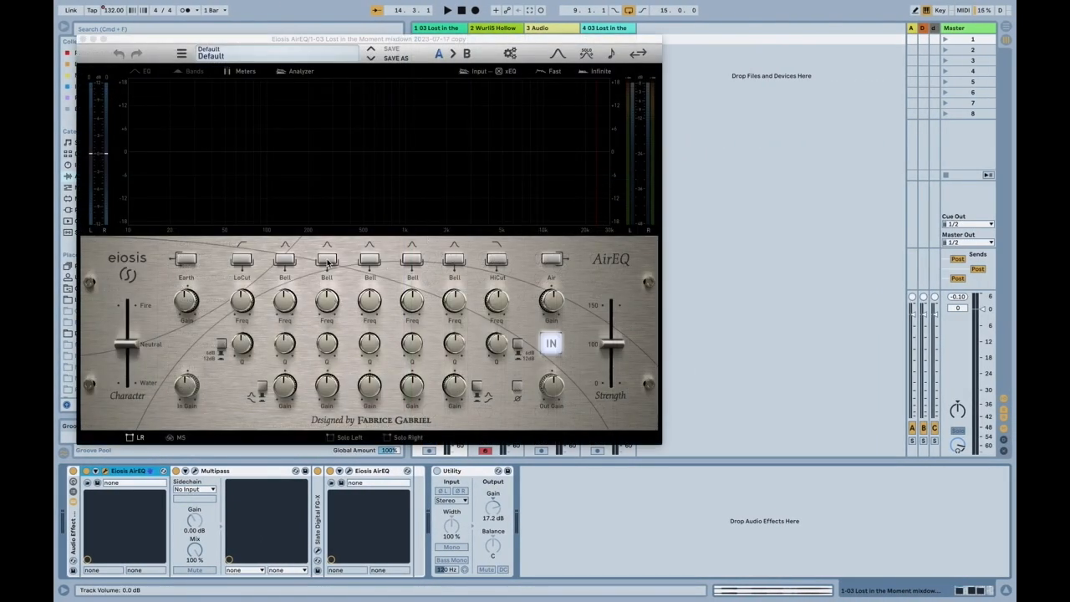
click(327, 260)
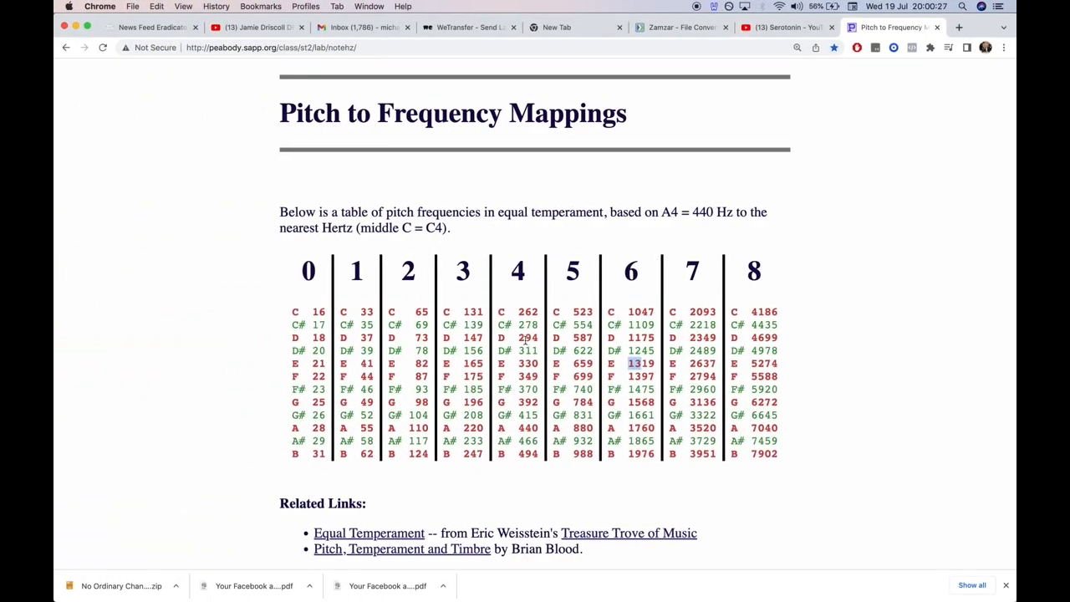
click(520, 364)
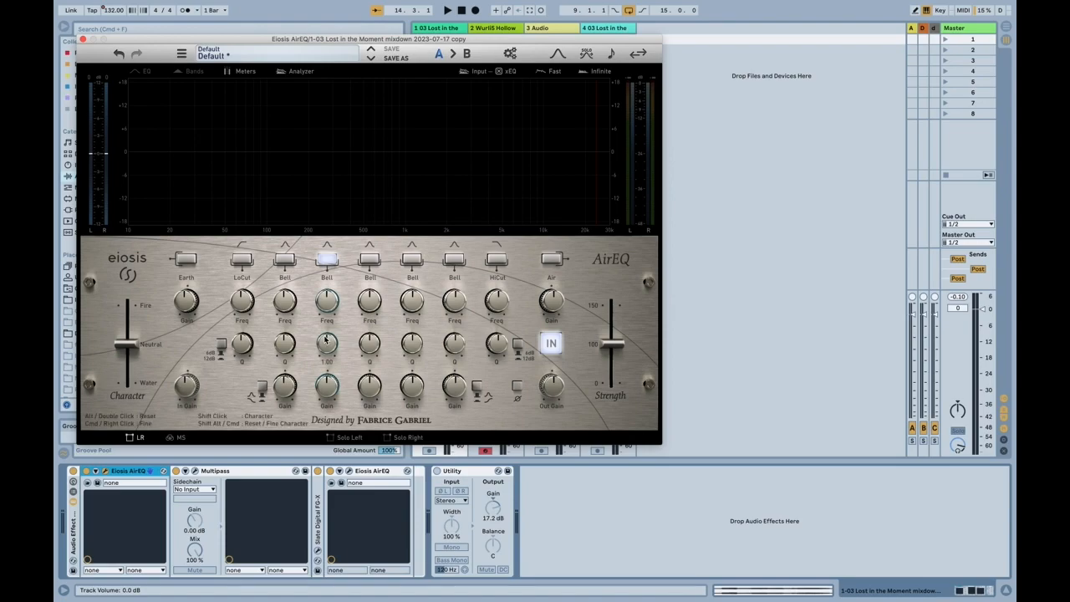
scroll(327, 299, down, 1)
click(164, 74)
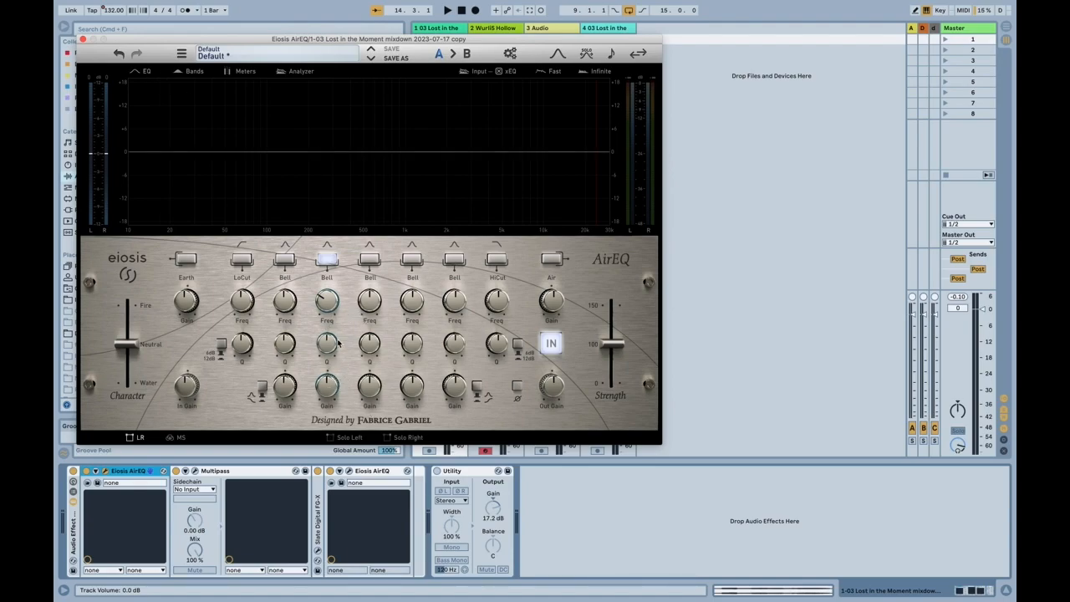
Narrow the second Bell band to a Q of 2.33 and cut its gain to -0.71 dB
drag(333, 386, 334, 402)
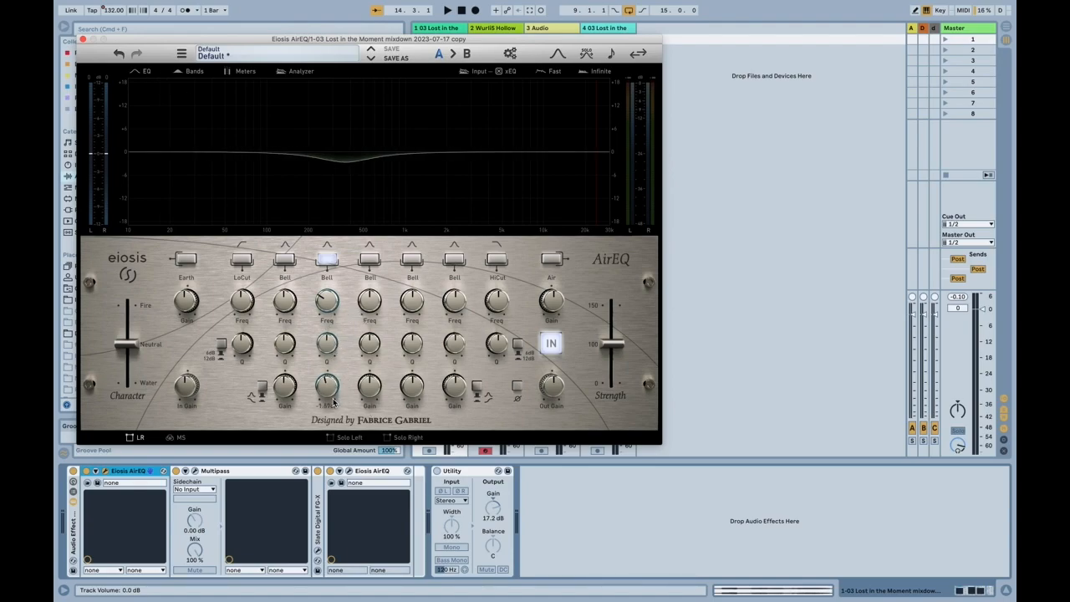
drag(324, 344, 328, 288)
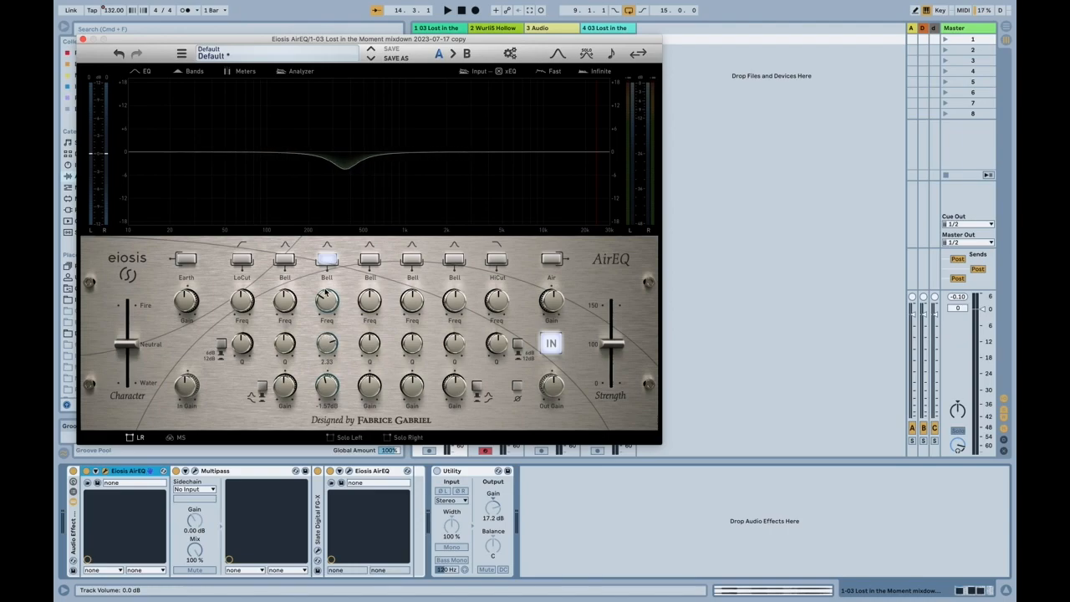
drag(329, 387, 327, 380)
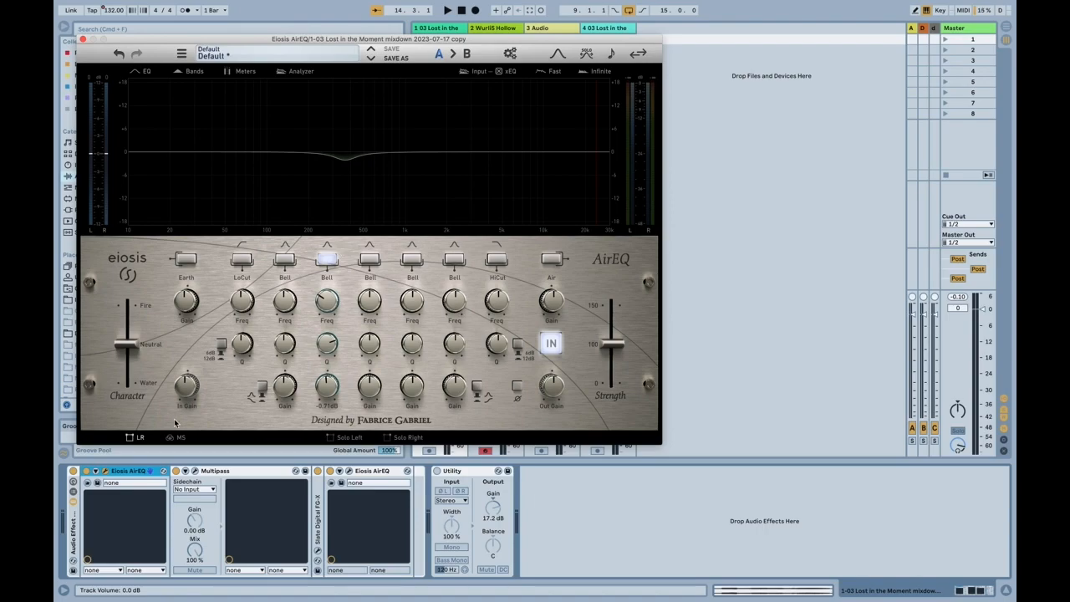
Unsolo Multipass's 330–655 Hz band, compare the mix with the first AirEQ bypassed and active, and open that AirEQ
click(194, 472)
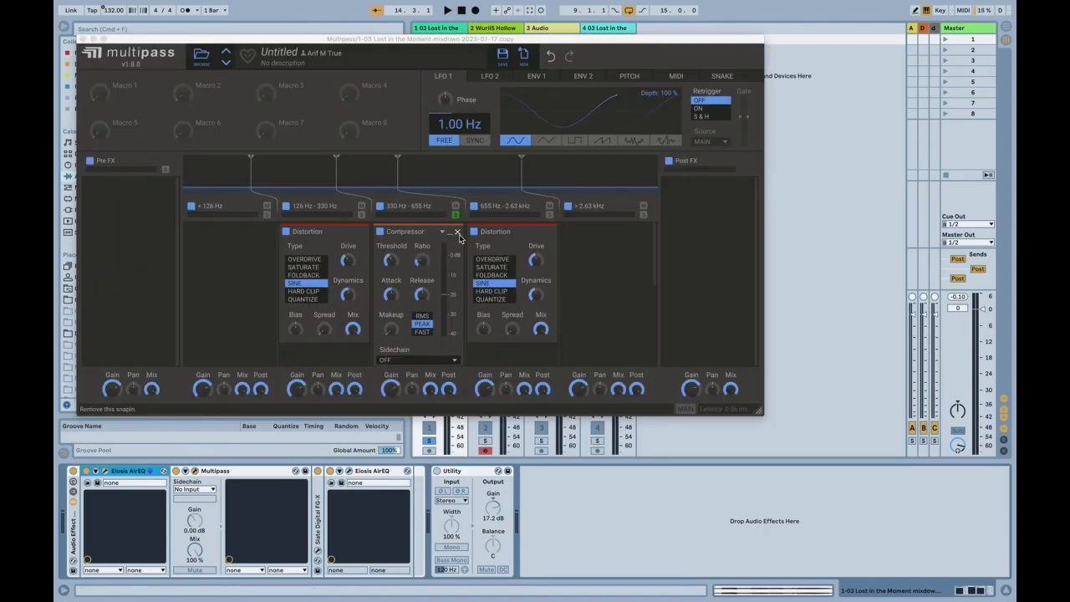
key(space)
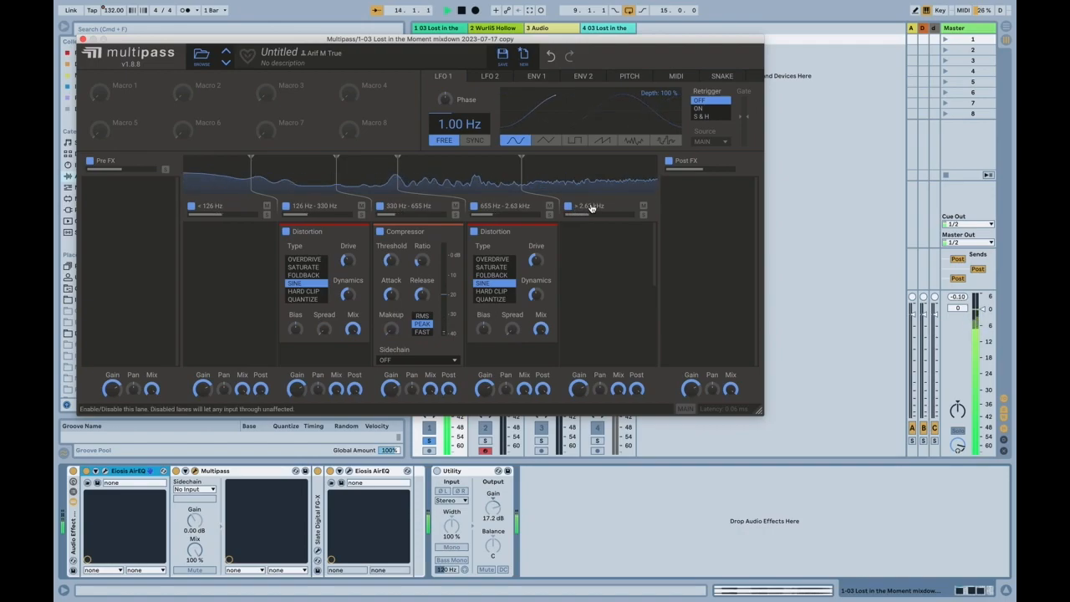
click(86, 472)
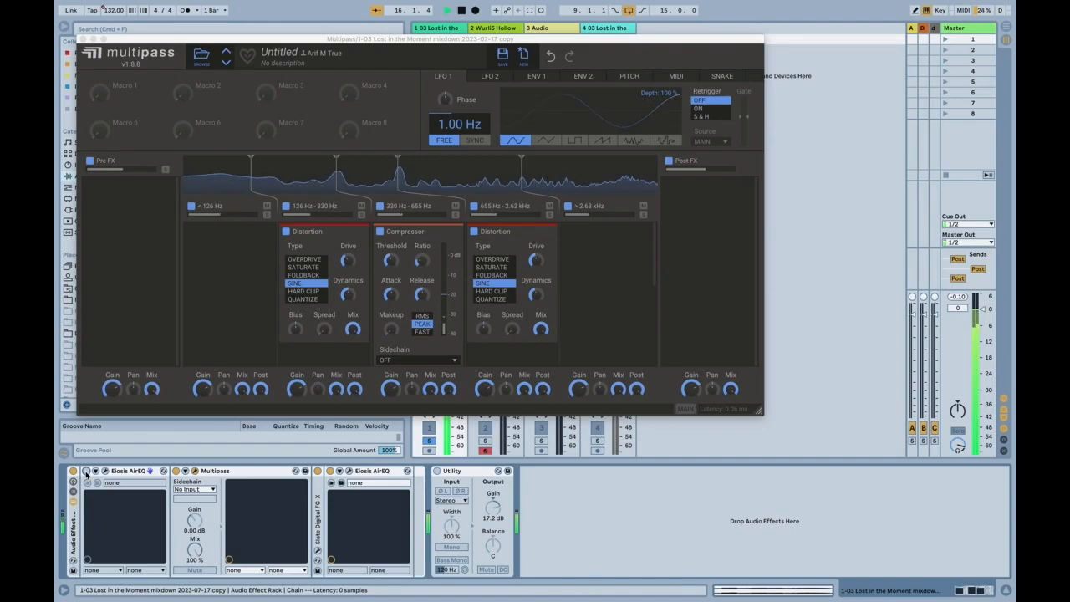
click(86, 471)
click(111, 482)
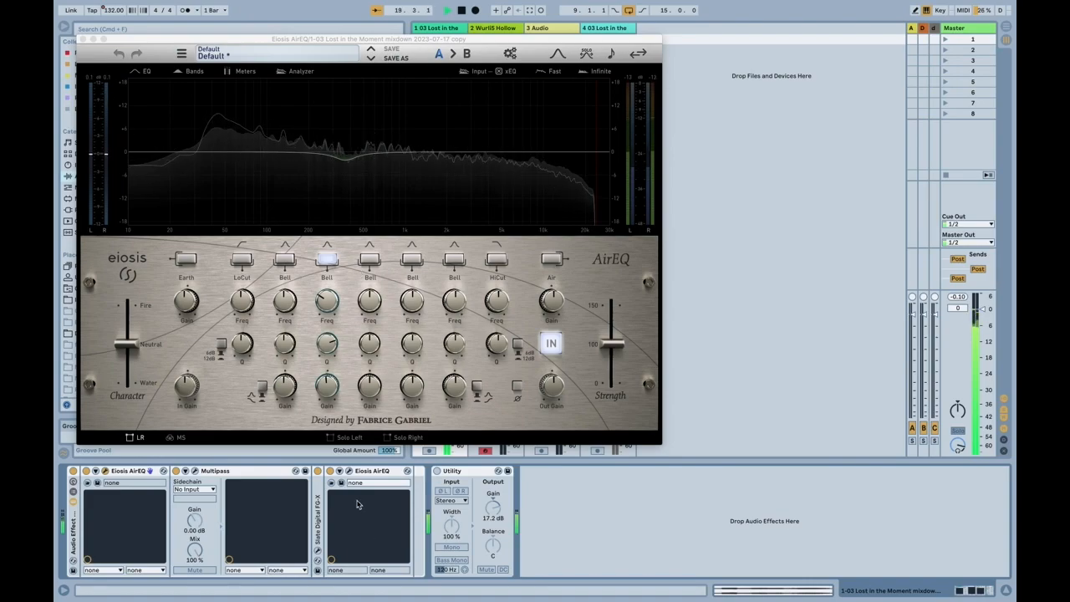
Close the first AirEQ and examine the playing mix's spectrum in the AirEQ after FG-X
click(83, 41)
click(349, 473)
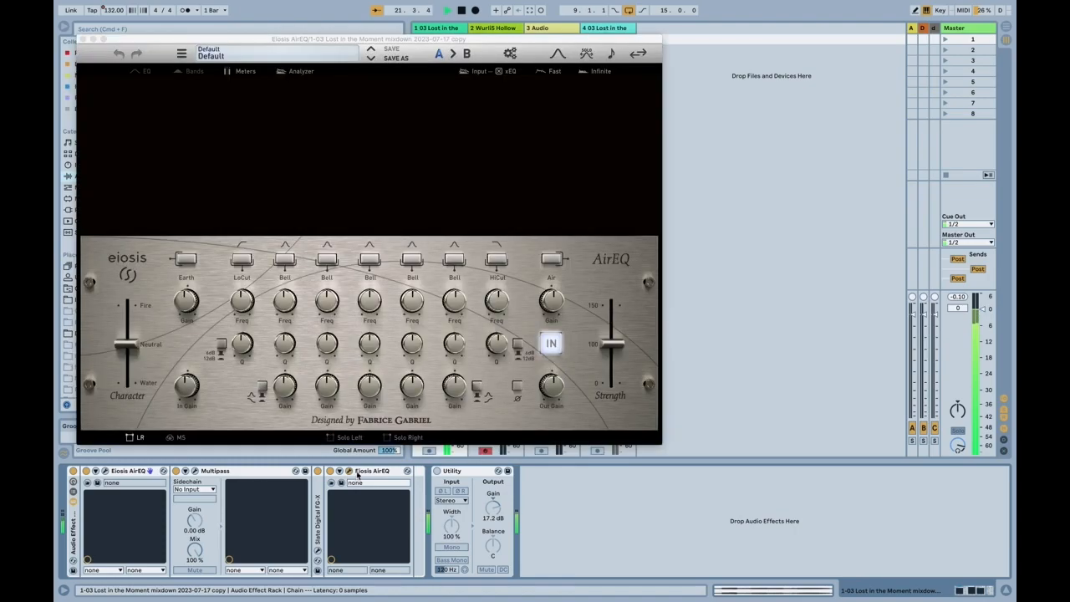
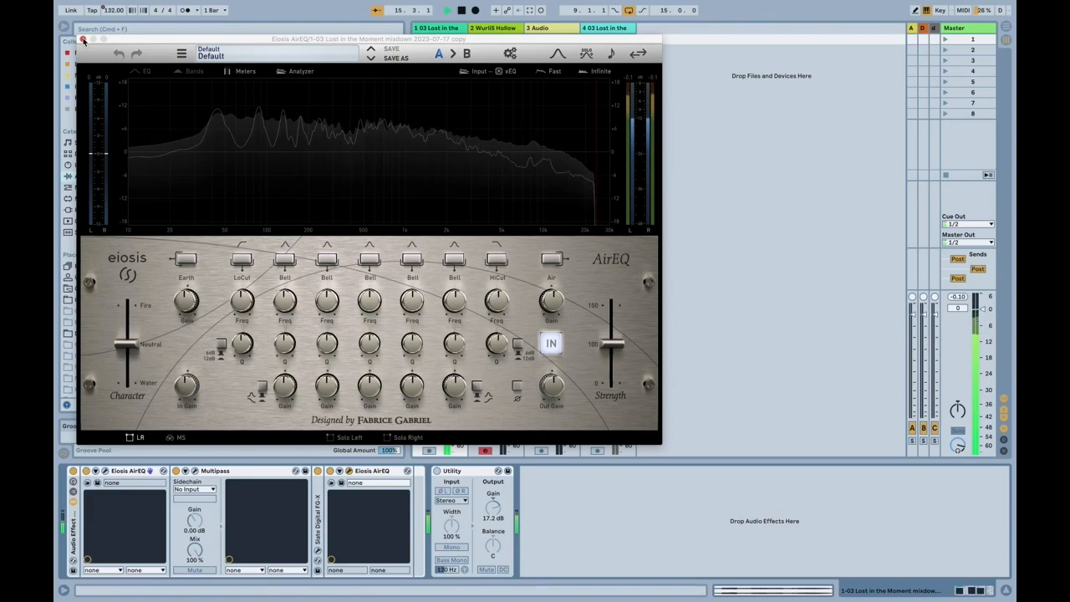
click(83, 40)
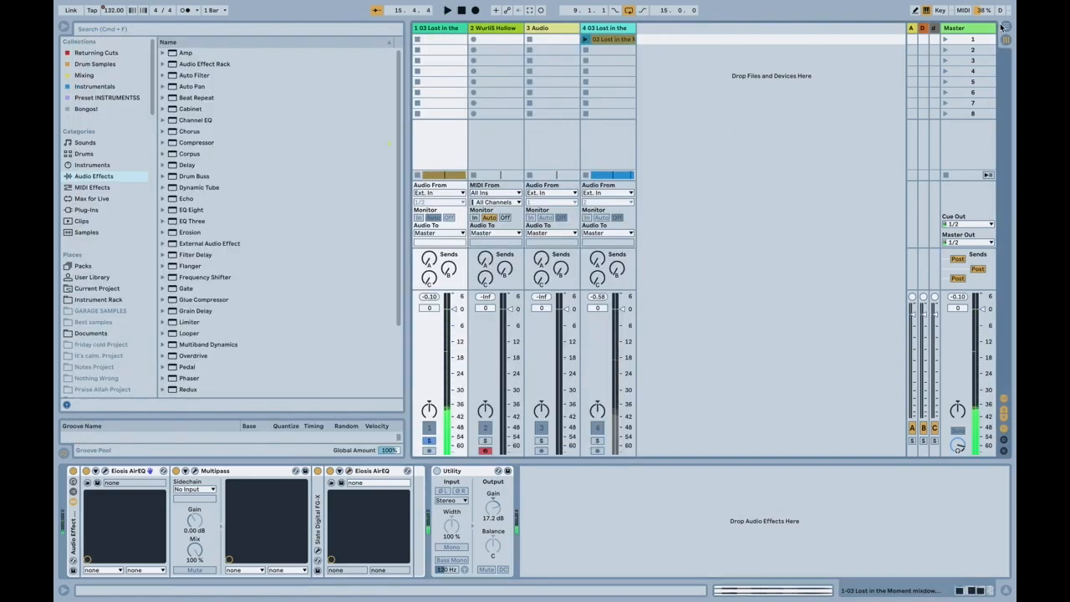
Play the Serotonin reference in solo from bar 9 in the Arrangement and examine its spectrum with its AirEQ enabled
key(Tab)
click(517, 232)
key(space)
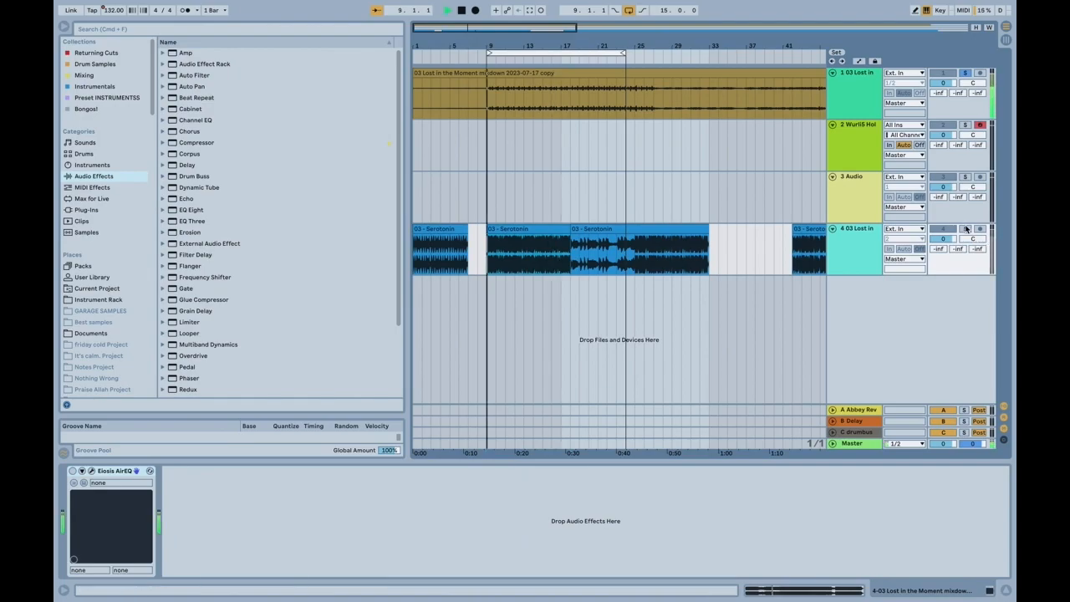
click(83, 470)
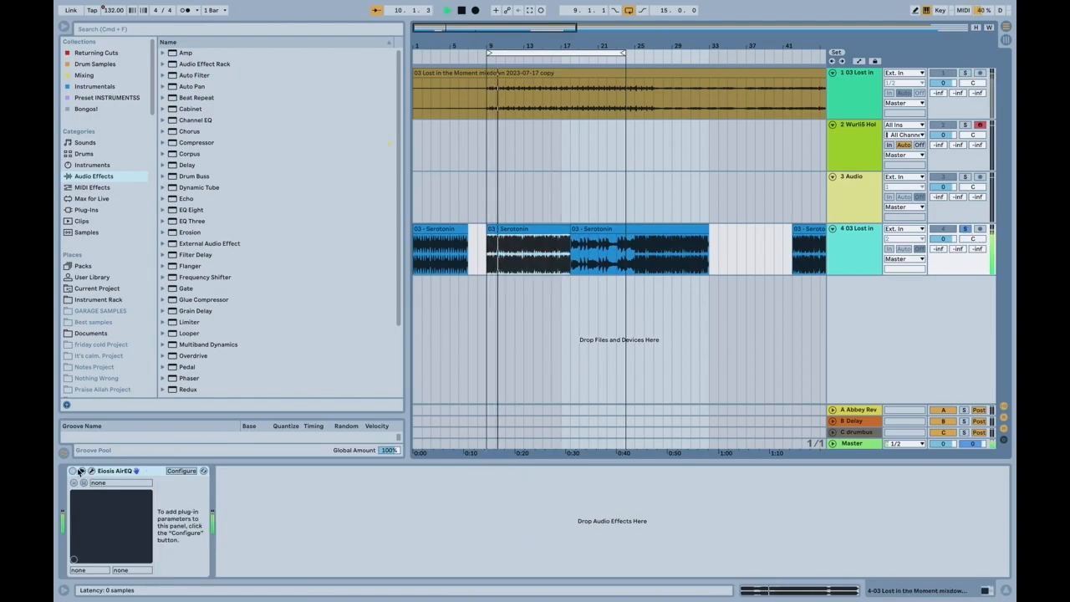
click(92, 472)
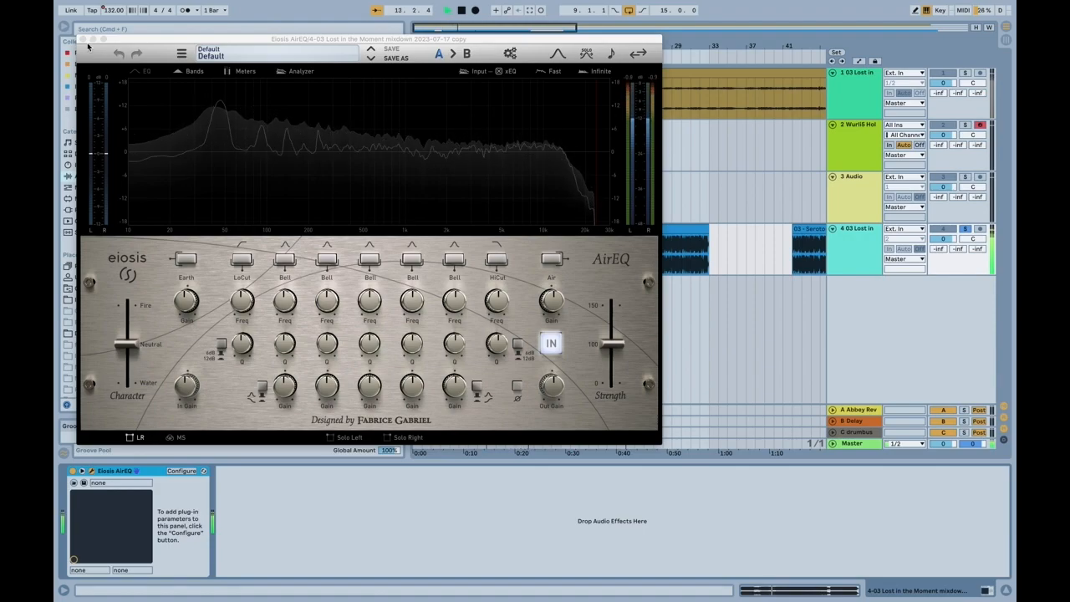
key(super+alt+p)
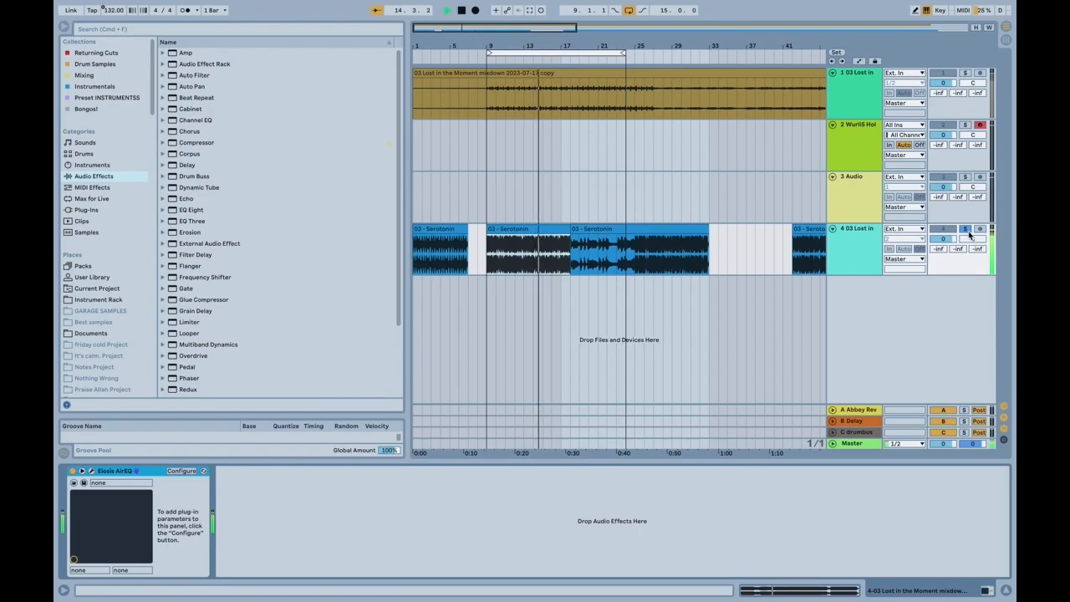
key(space)
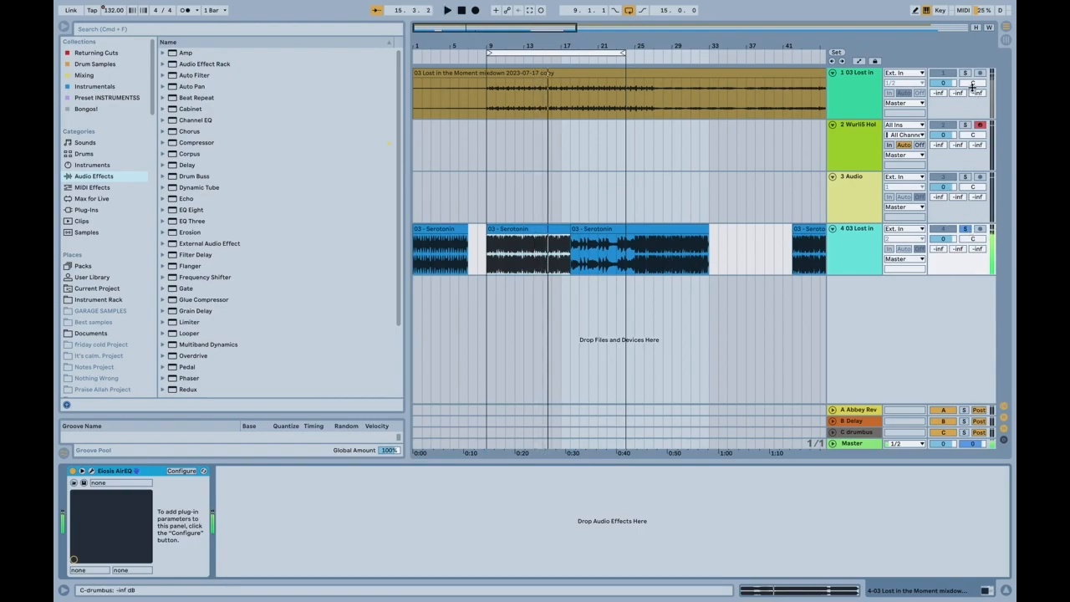
Solo the Lost in the Moment track, play it from bar 9, and check its first AirEQ
click(965, 73)
click(528, 71)
key(space)
click(106, 470)
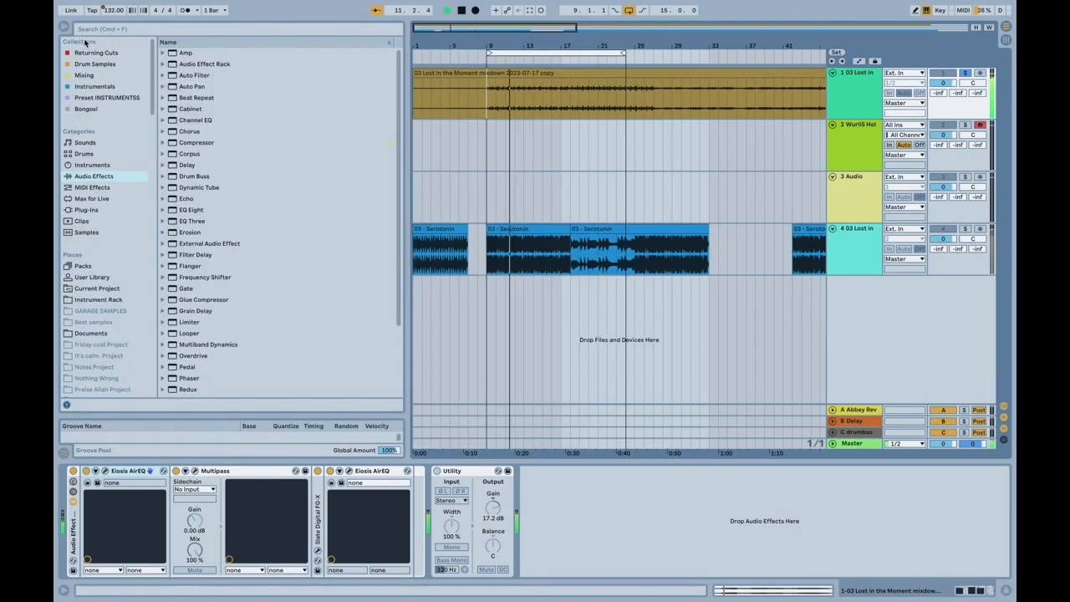
key(super+alt+p)
Audition Multipass's 330–655 Hz band in solo and adjust its compressor's threshold and attack
click(194, 471)
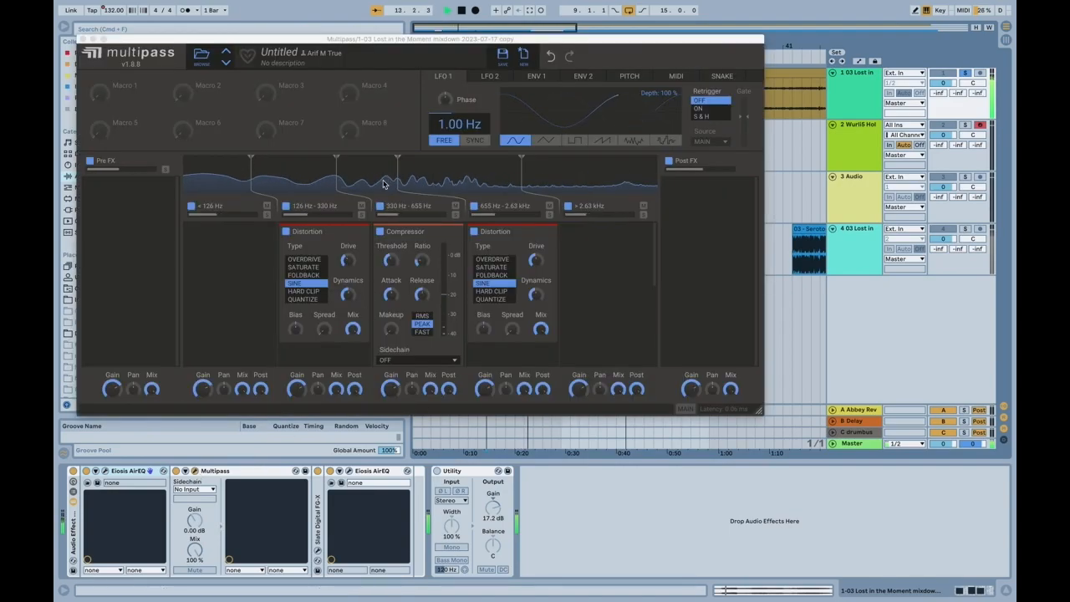
click(455, 215)
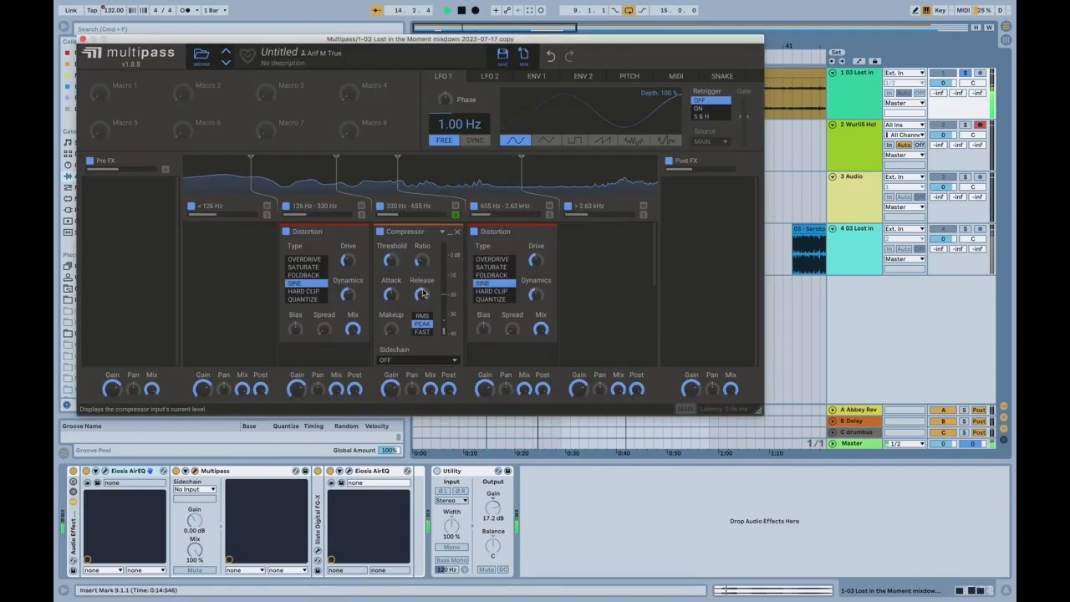
click(388, 261)
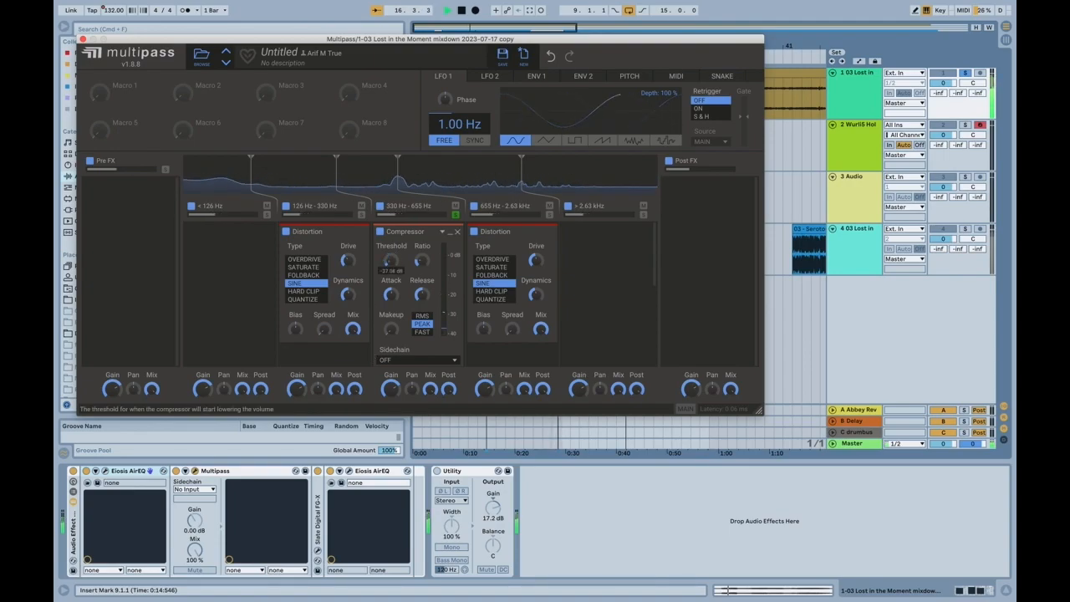
drag(388, 260, 421, 294)
click(390, 294)
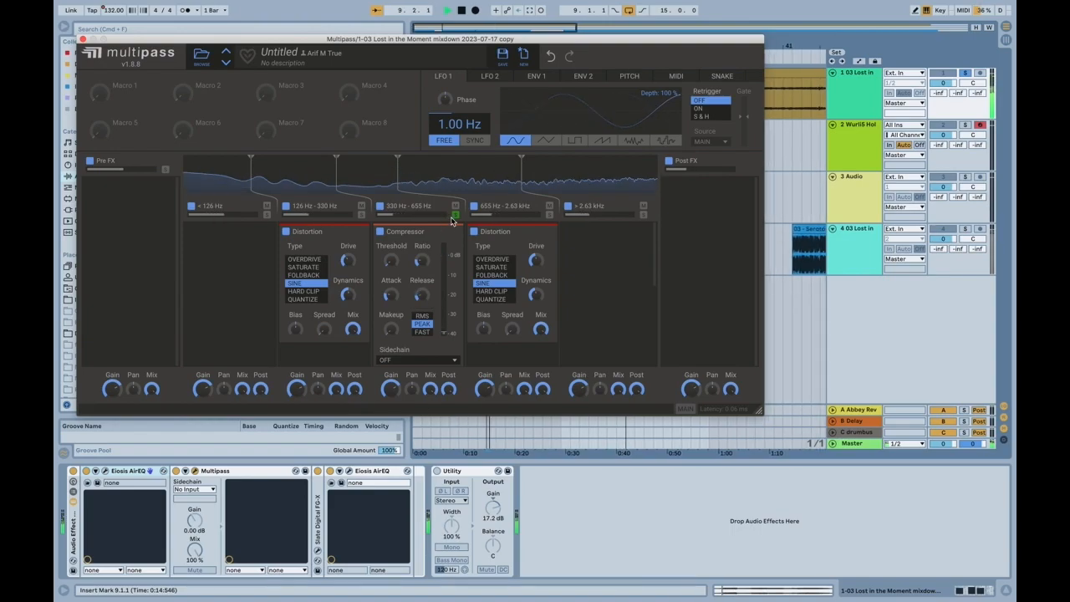
click(82, 40)
Show the Session mixer, check the first AirEQ, and audition Multipass's 126–330 Hz band in solo
key(Tab)
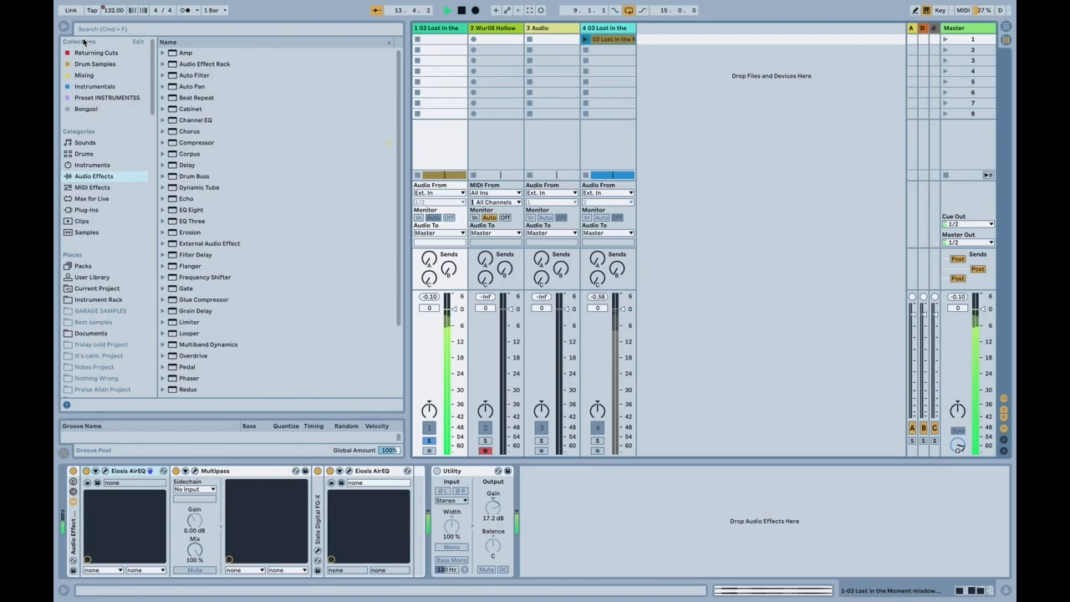
key(XF86AudioRaiseVolume)
click(106, 471)
click(105, 471)
click(196, 471)
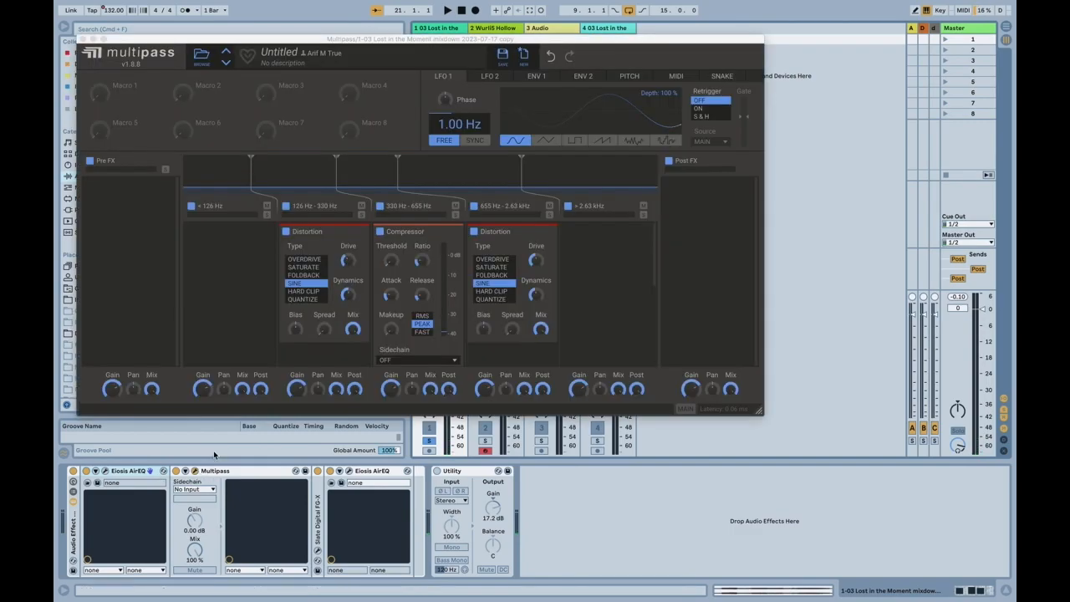
key(space)
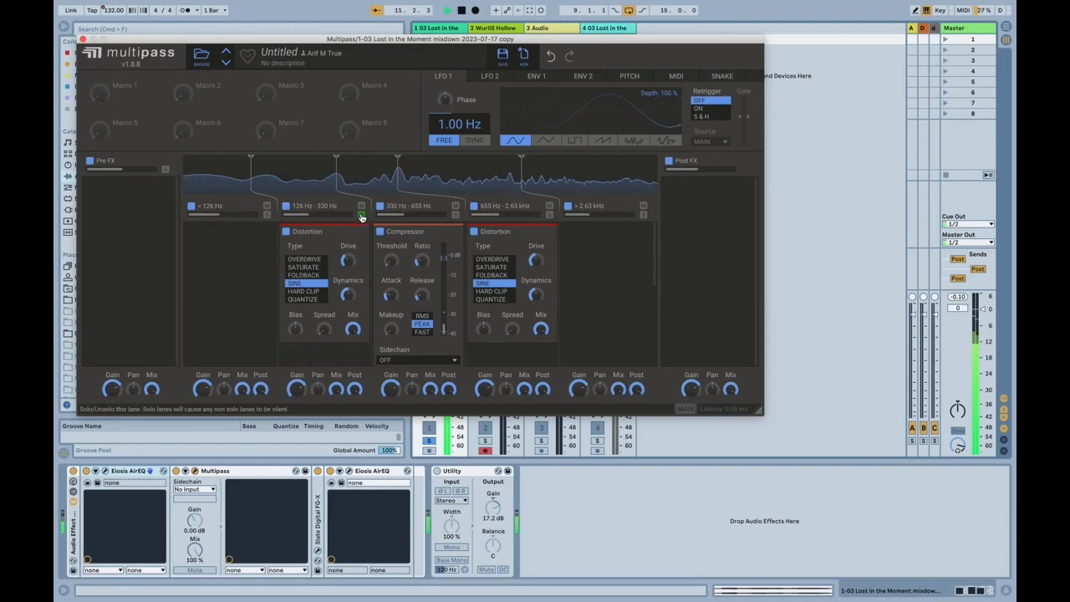
click(83, 40)
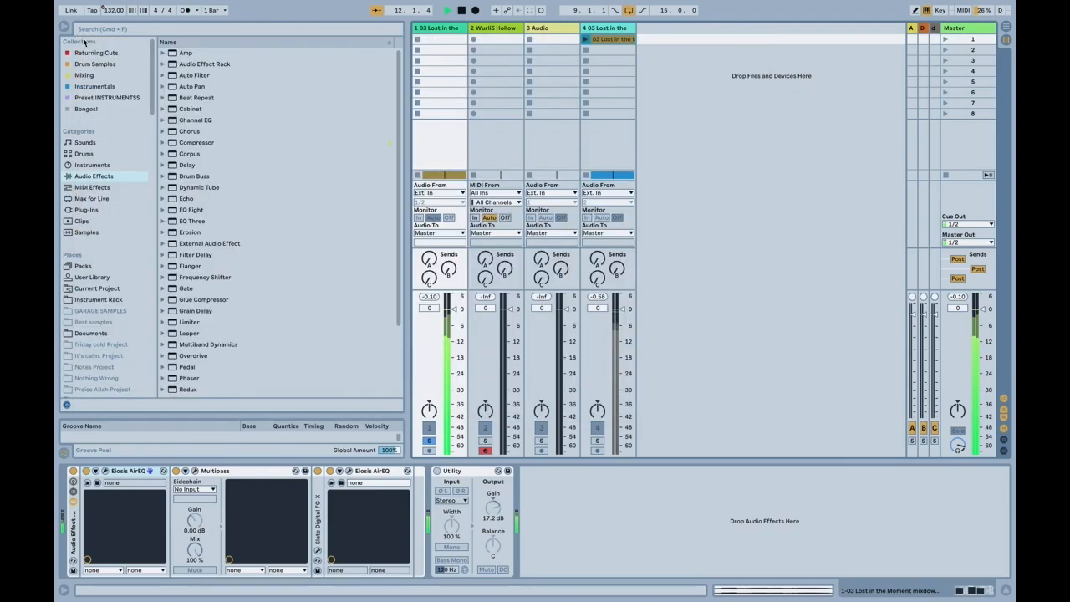
Check the processed mix's spectrum in the rack's last AirEQ, and stop playback
click(349, 471)
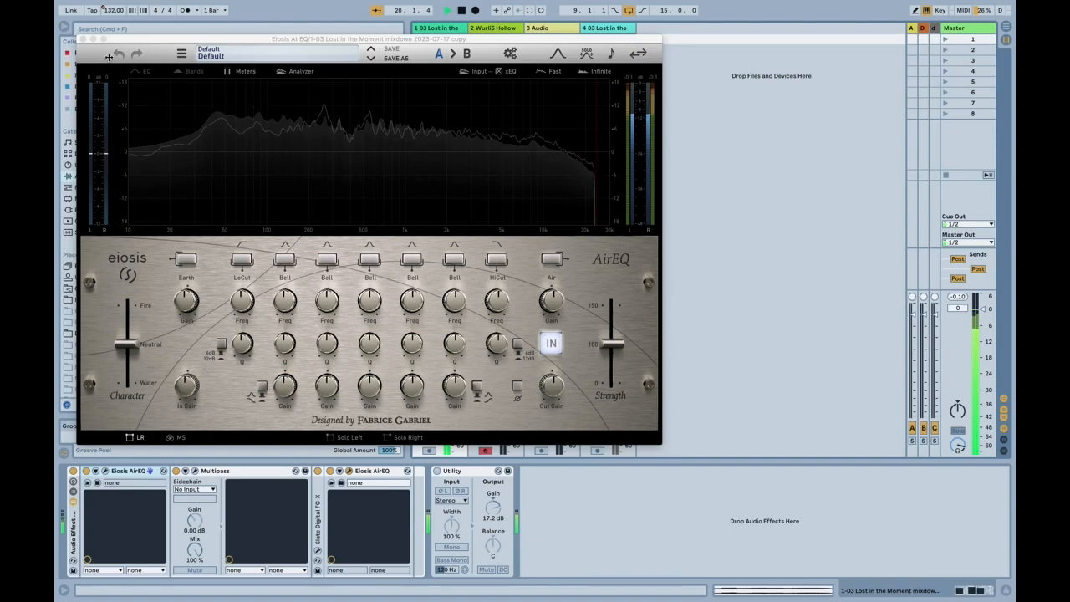
click(83, 39)
key(space)
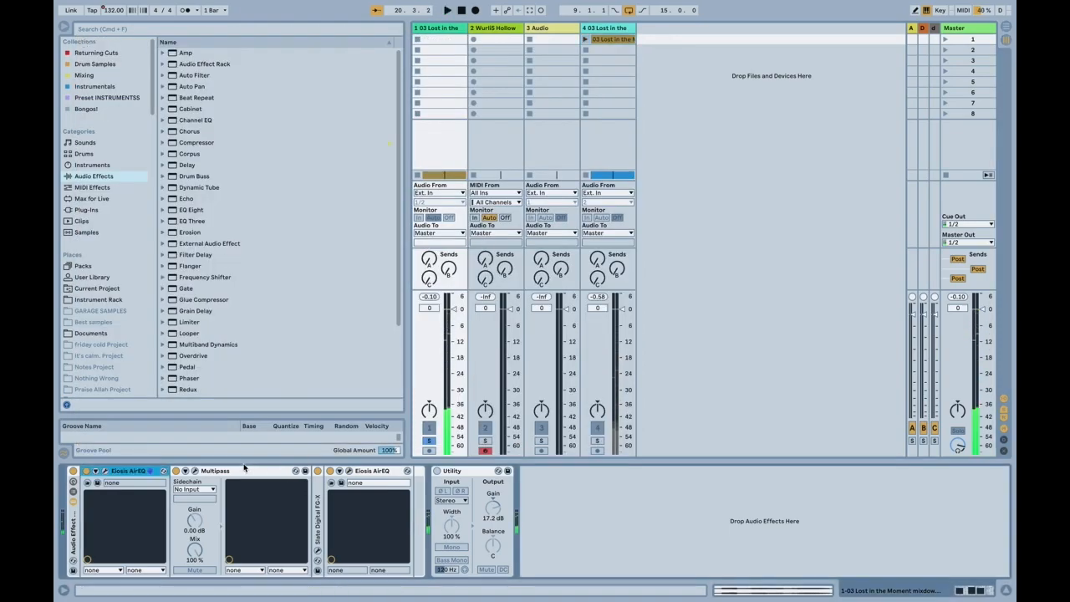
Add a Compressor below the Distortion in Multipass's 655 Hz–2.63 kHz band
click(295, 470)
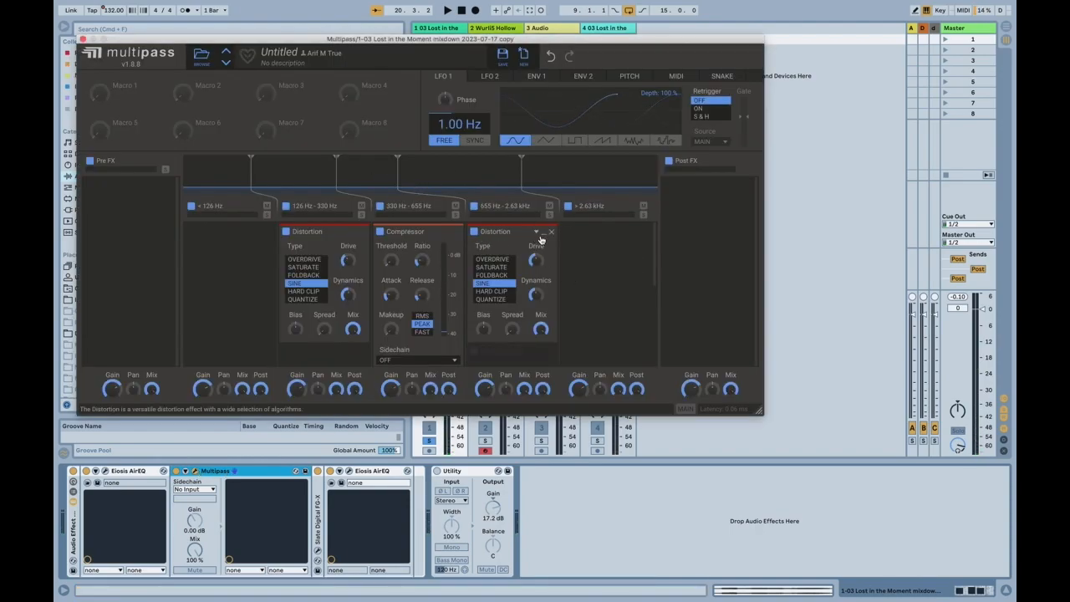
click(502, 353)
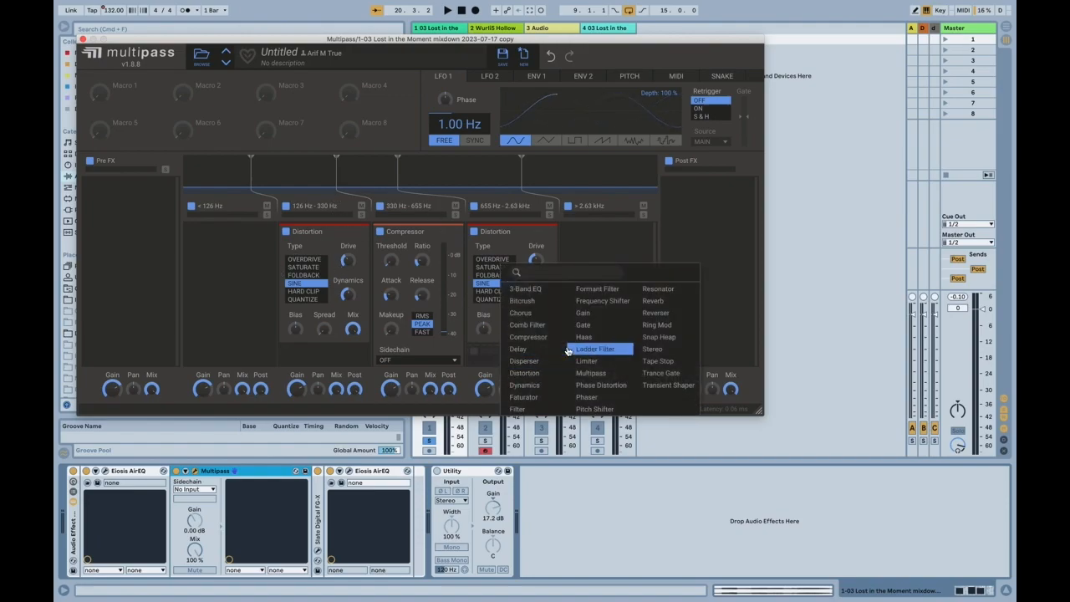
click(521, 349)
scroll(595, 326, down, 2)
scroll(596, 326, up, 3)
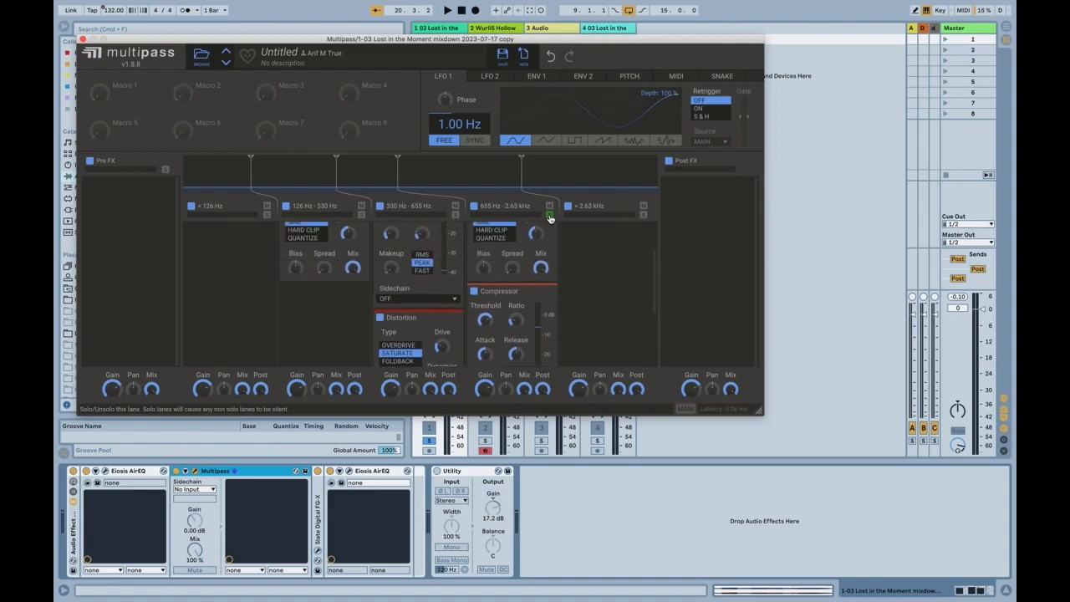
Solo the 655 Hz–2.63 kHz band and, during playback, lower its compressor's threshold and raise the ratio
click(549, 216)
key(space)
scroll(489, 276, down, 2)
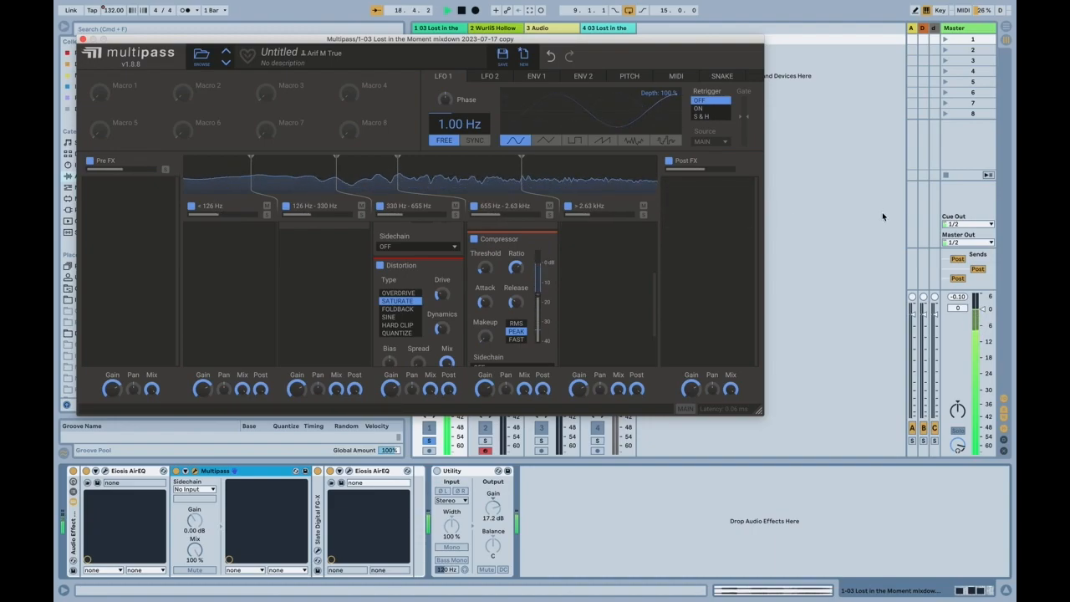
Compare the compressed 655 Hz–2.63 kHz band in solo with the full mix, and close Multipass
click(549, 216)
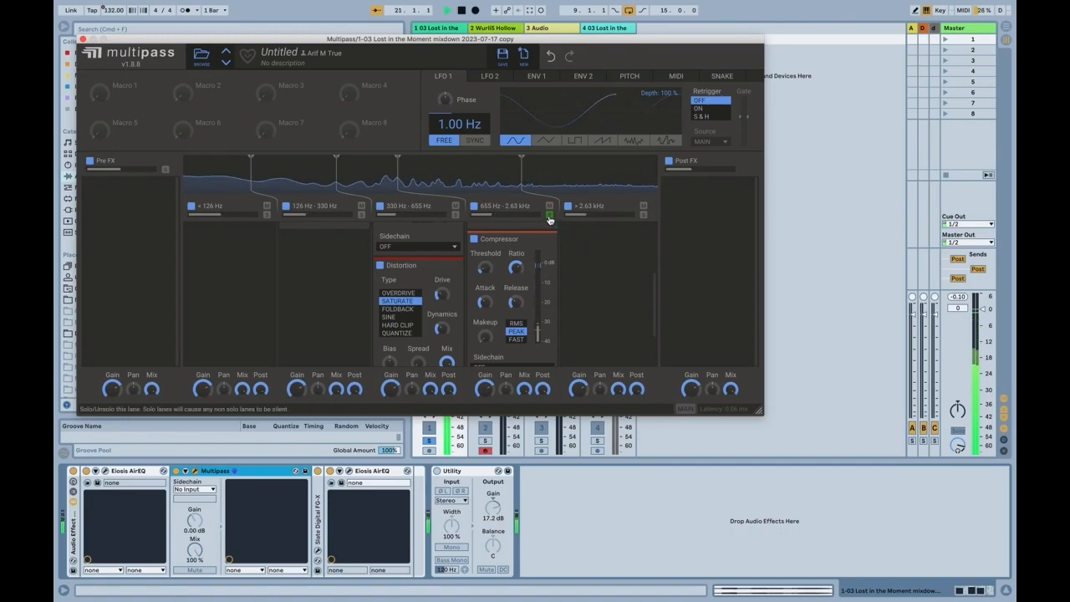
key(space)
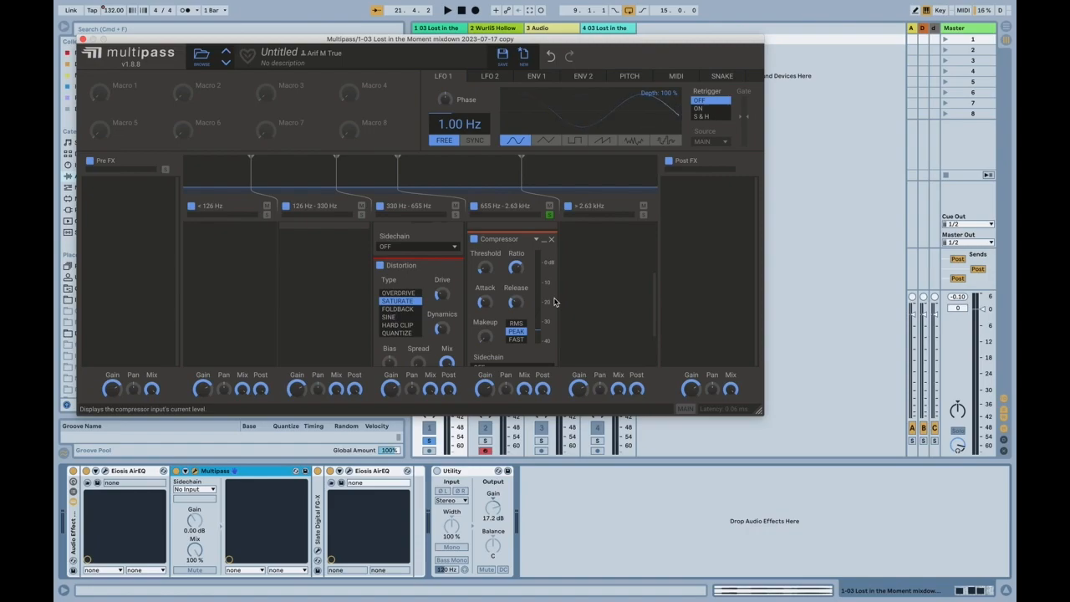
key(space)
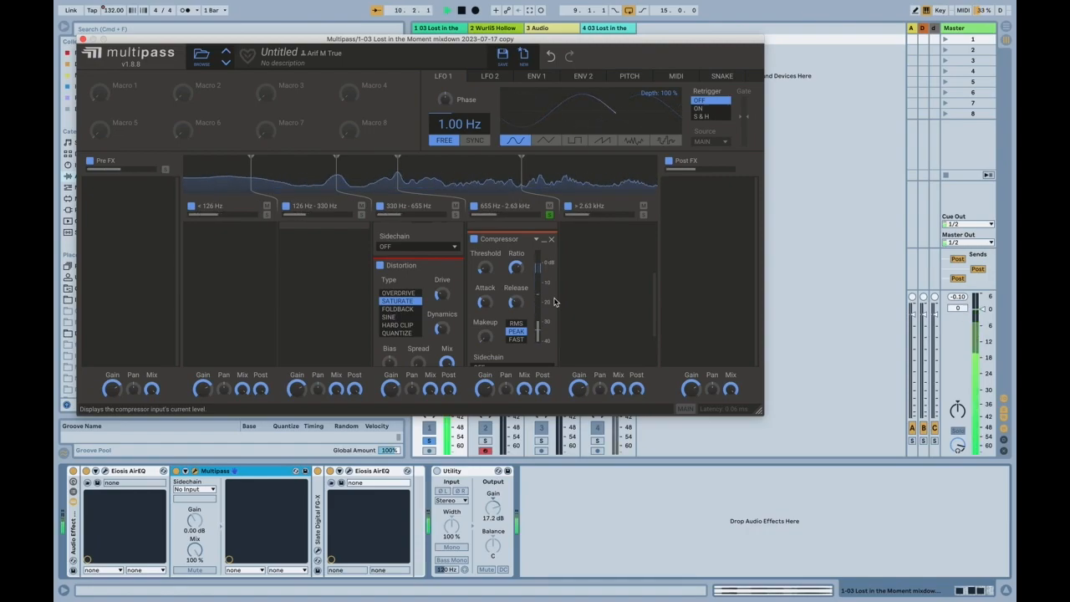
key(space)
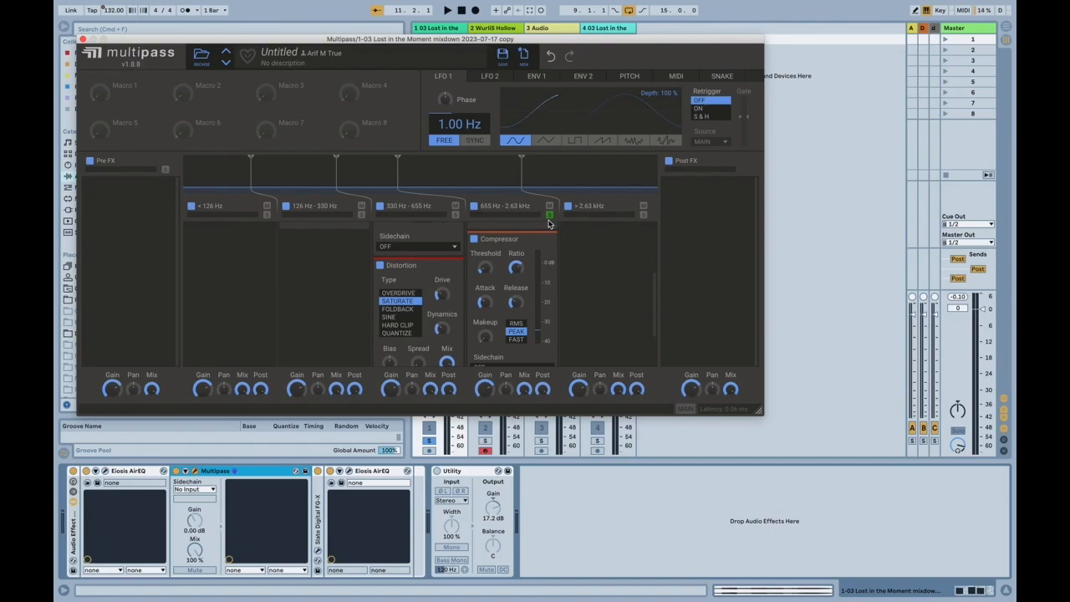
key(space)
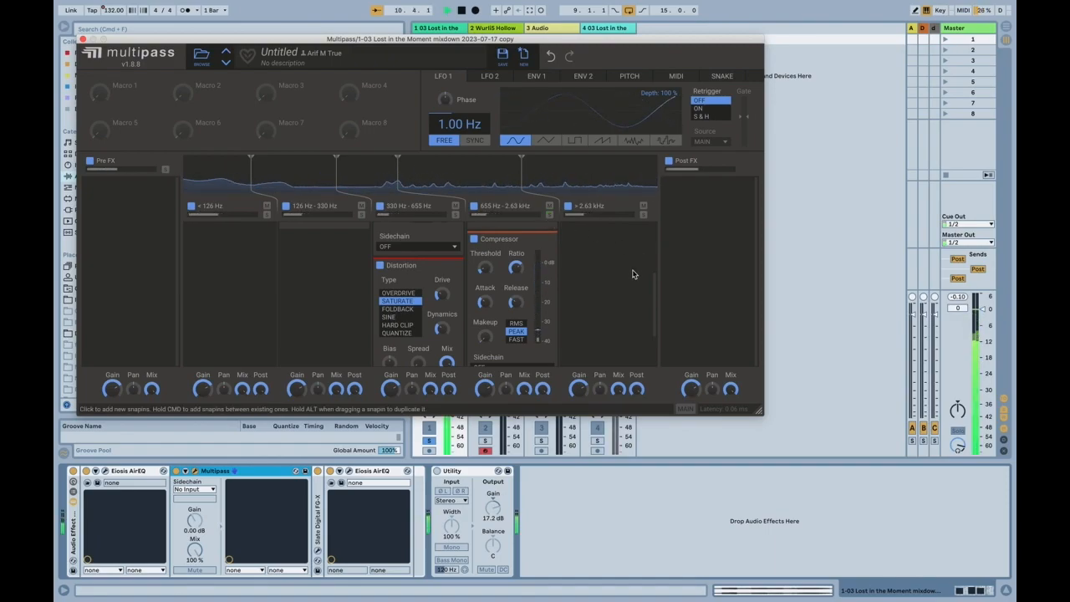
key(space)
click(83, 39)
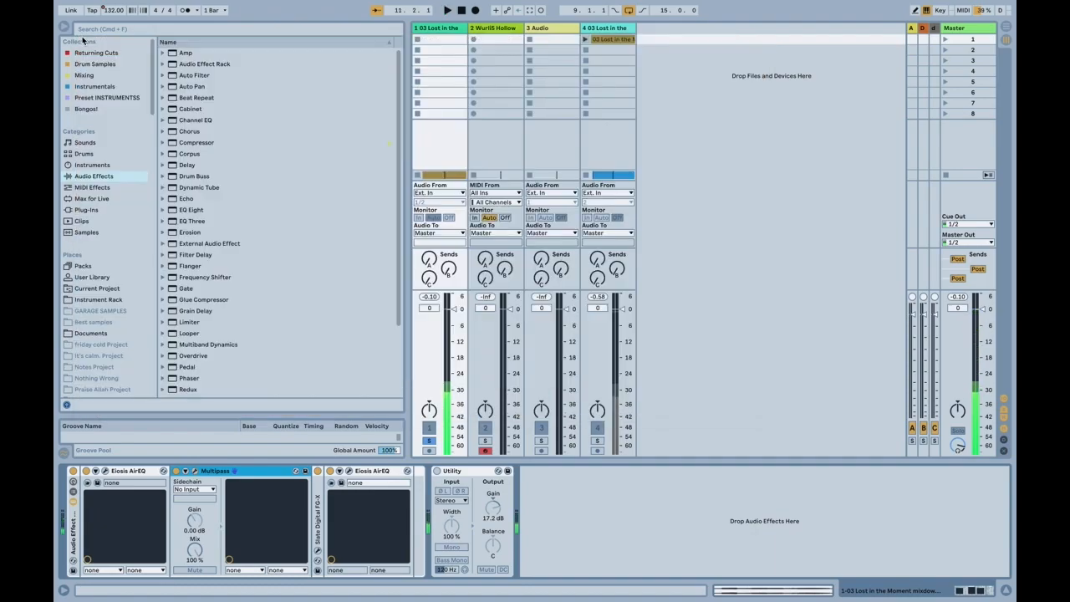
Play the mix and examine its spectrum in the last AirEQ with the new midrange compression
click(348, 470)
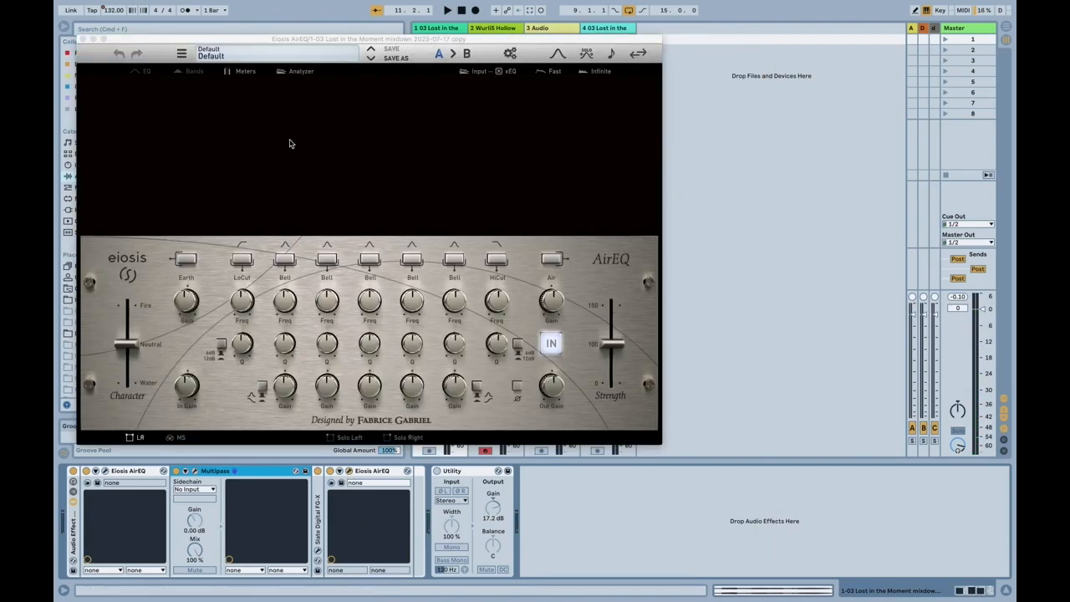
key(space)
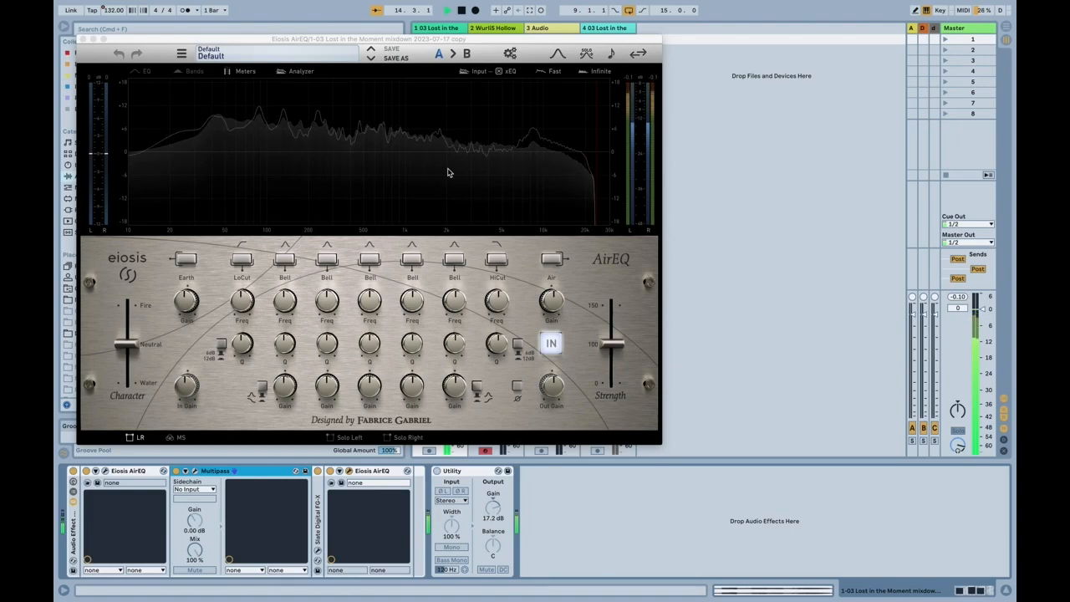
key(space)
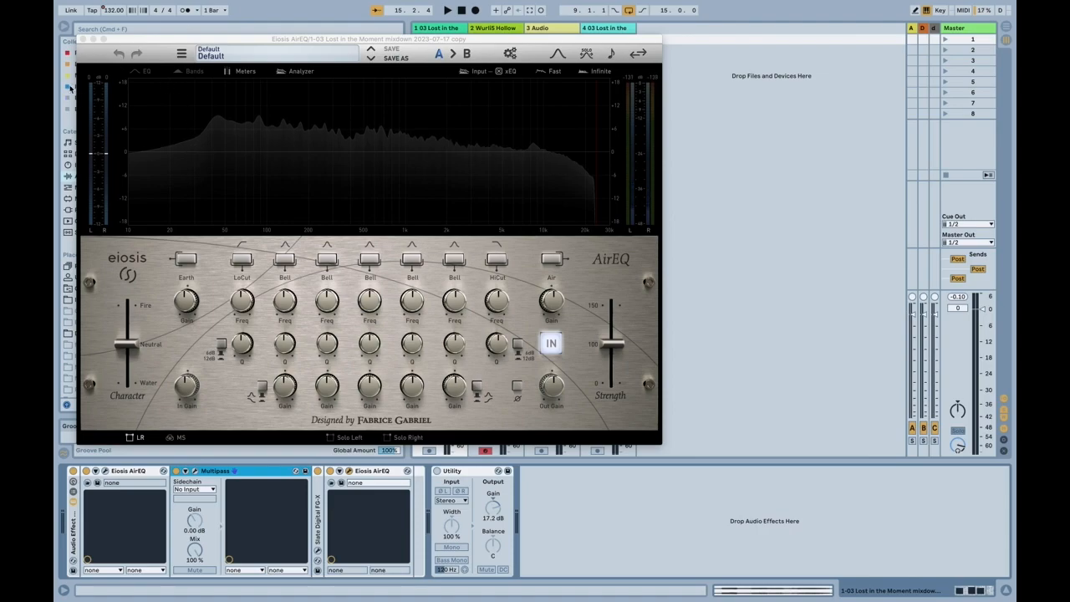
click(86, 39)
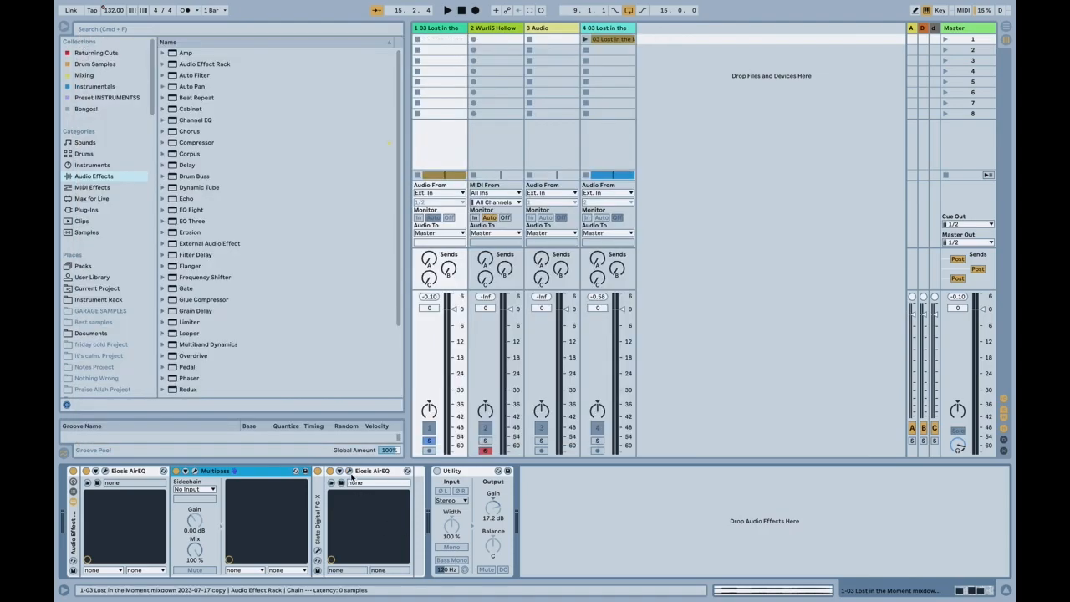
Unfold Slate Digital FG-X in the rack and open the AirEQ that follows it
double_click(321, 491)
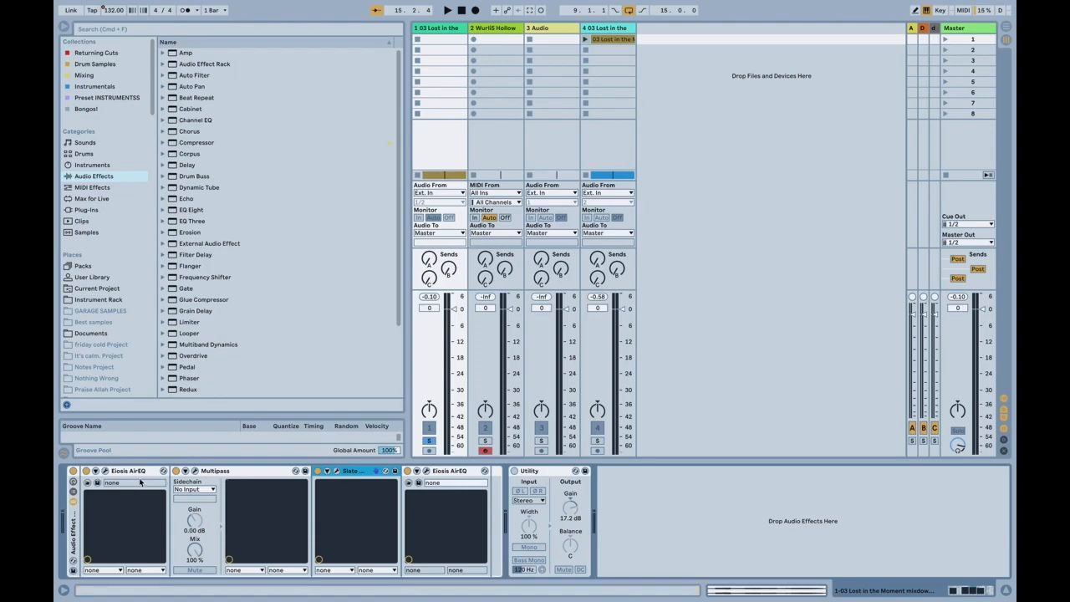
click(426, 472)
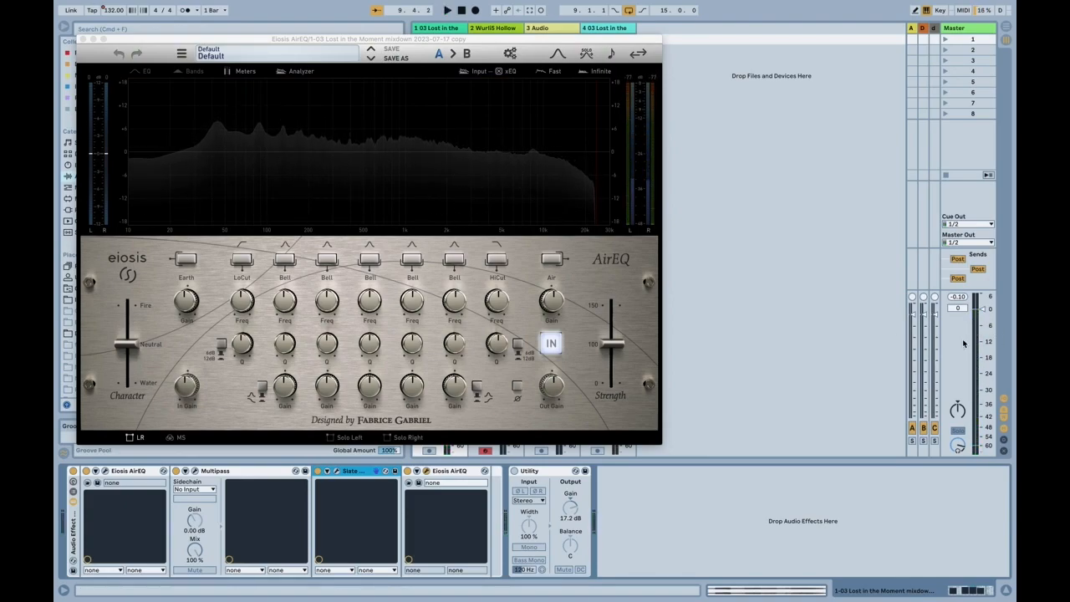
Play the mix, examine its spectrum in the last AirEQ, and close the equalizer
key(space)
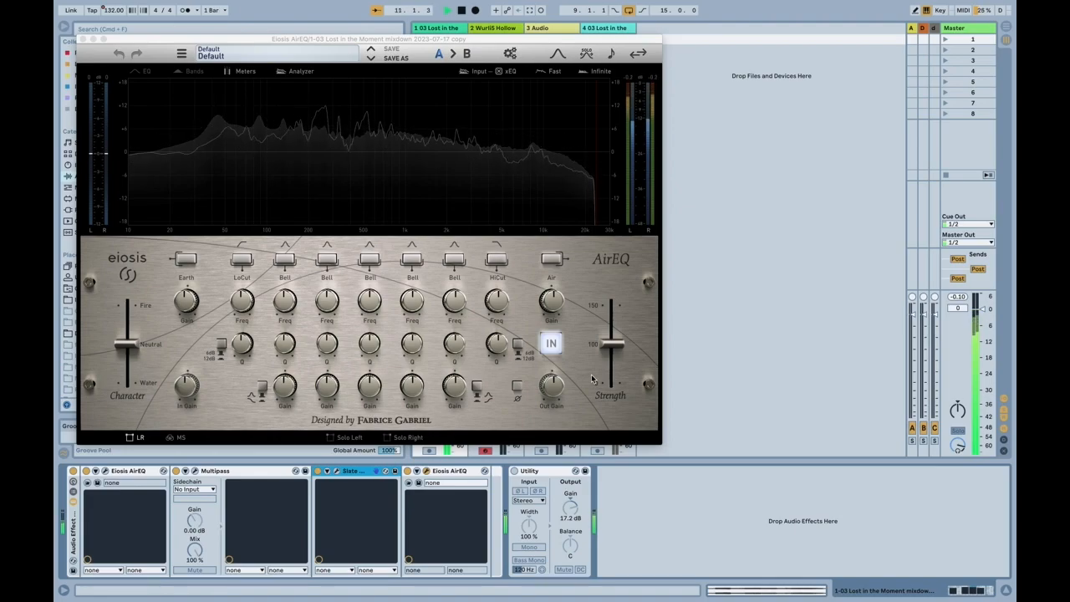
key(space)
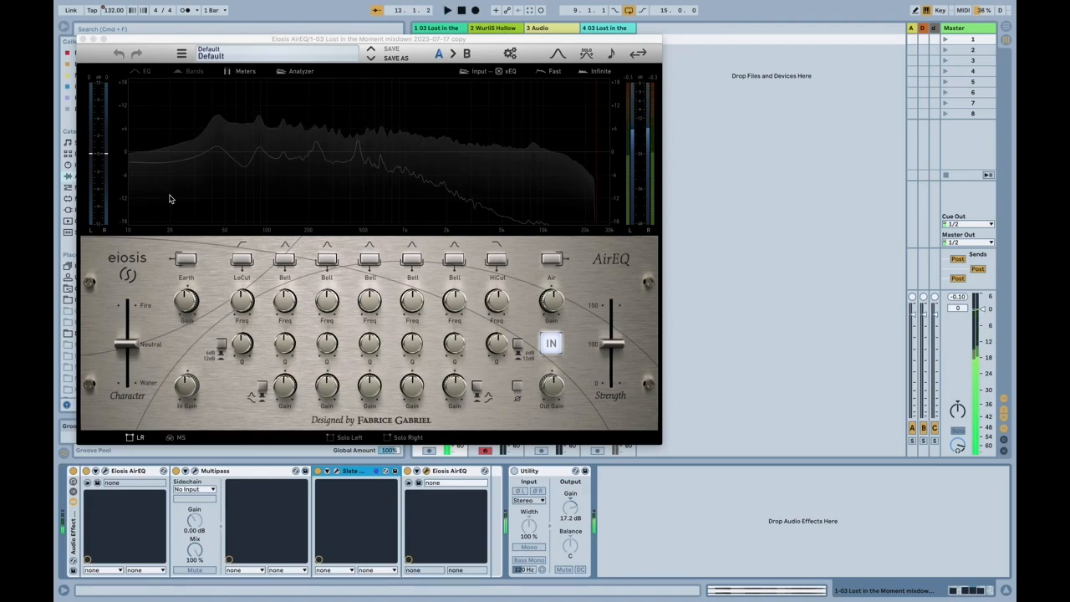
click(83, 39)
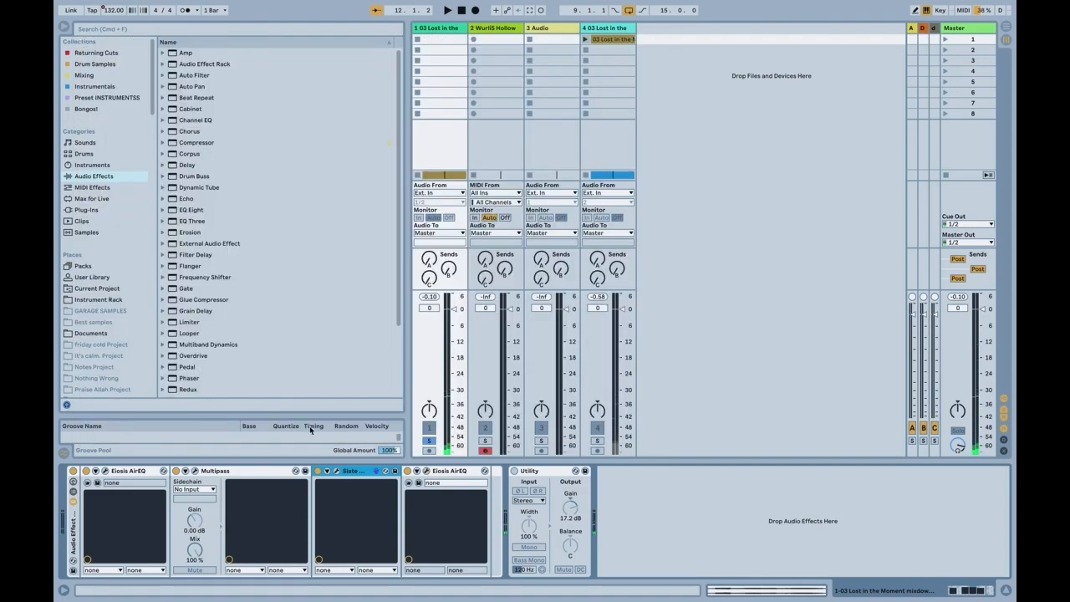
Raise the FG Level gain slightly in Slate Digital FG-X during playback and close the plug-in
click(336, 471)
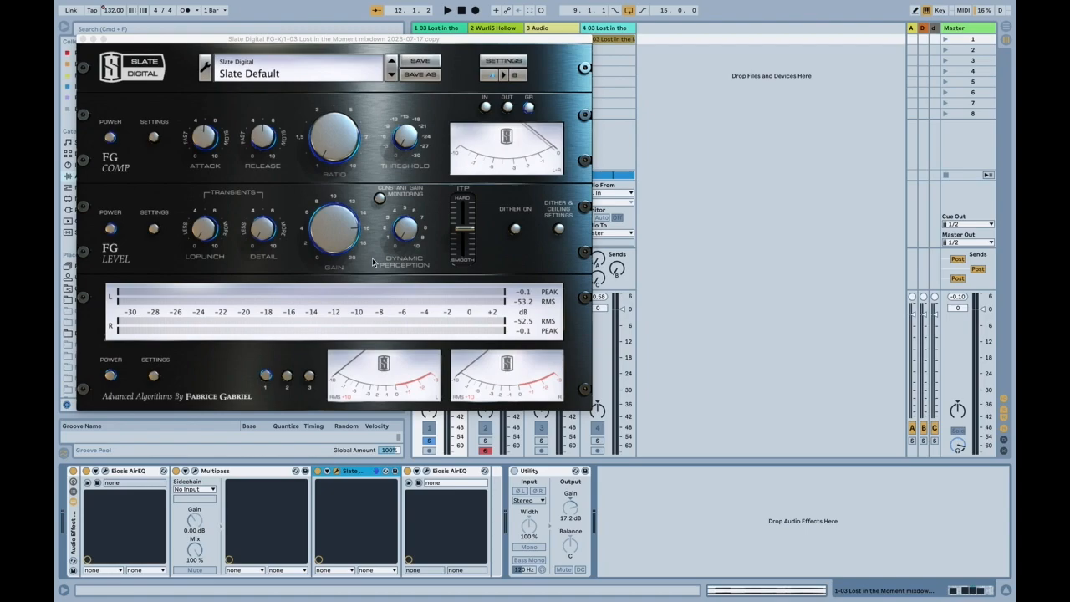
key(space)
drag(333, 243, 332, 236)
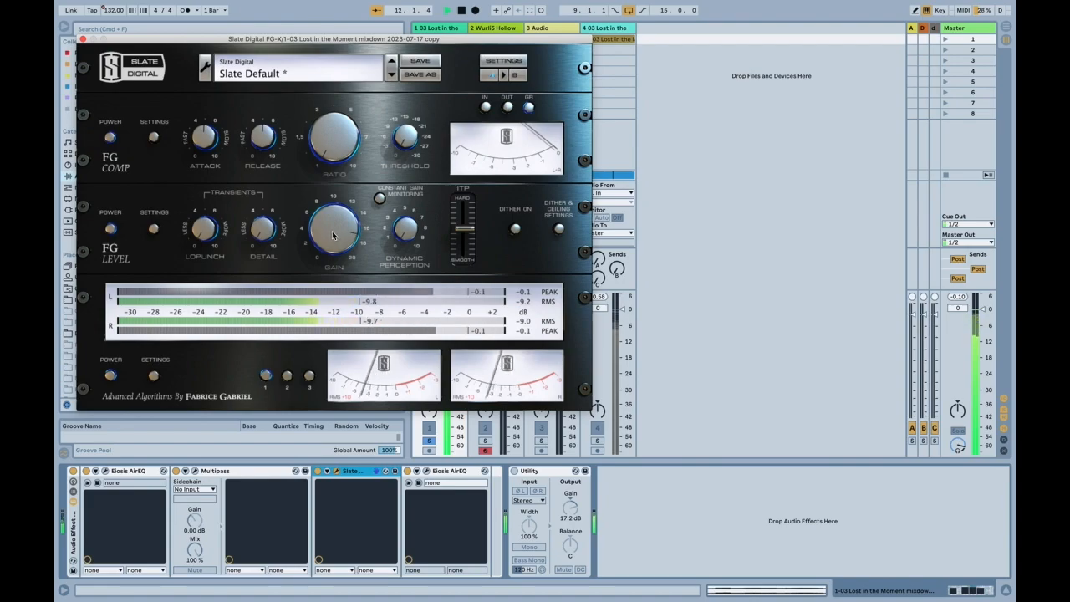
key(XF86AudioRaiseVolume)
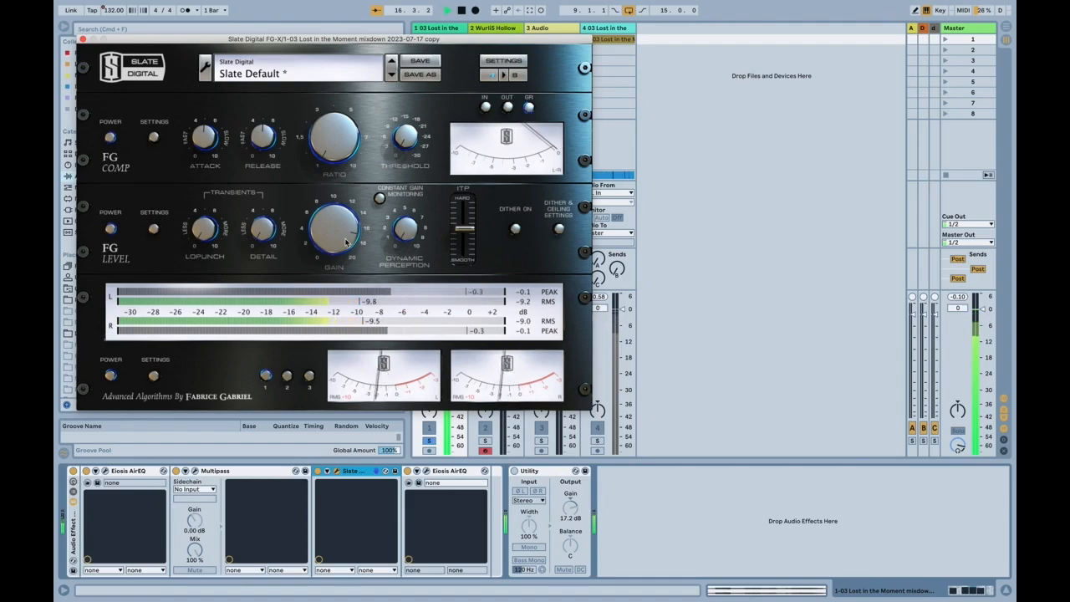
click(83, 40)
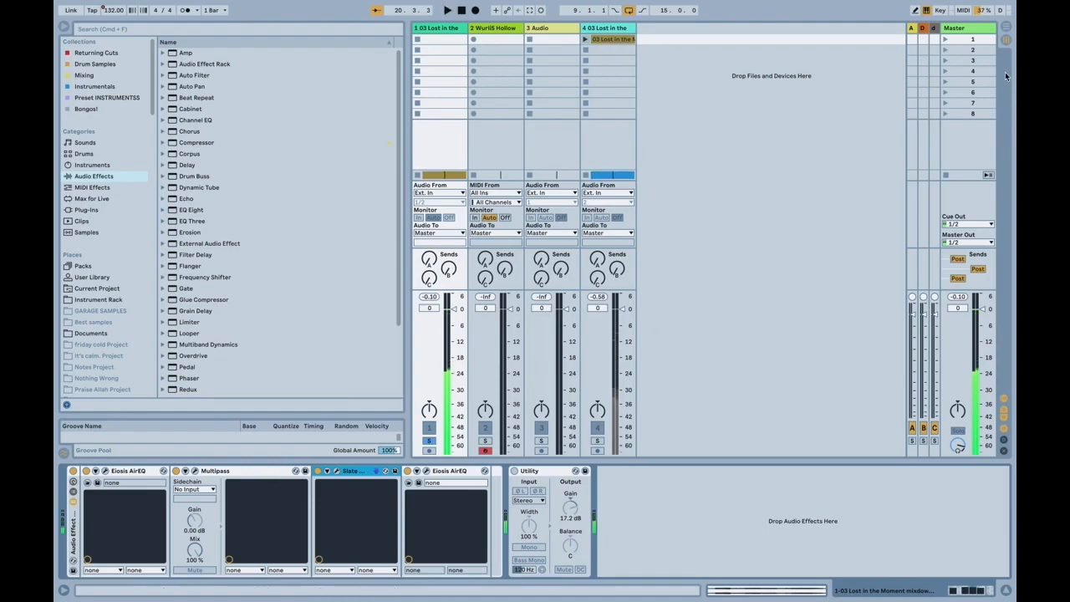
Play the Serotonin reference in the arrangement and compare it with the soloed mixdown
click(1006, 27)
click(600, 244)
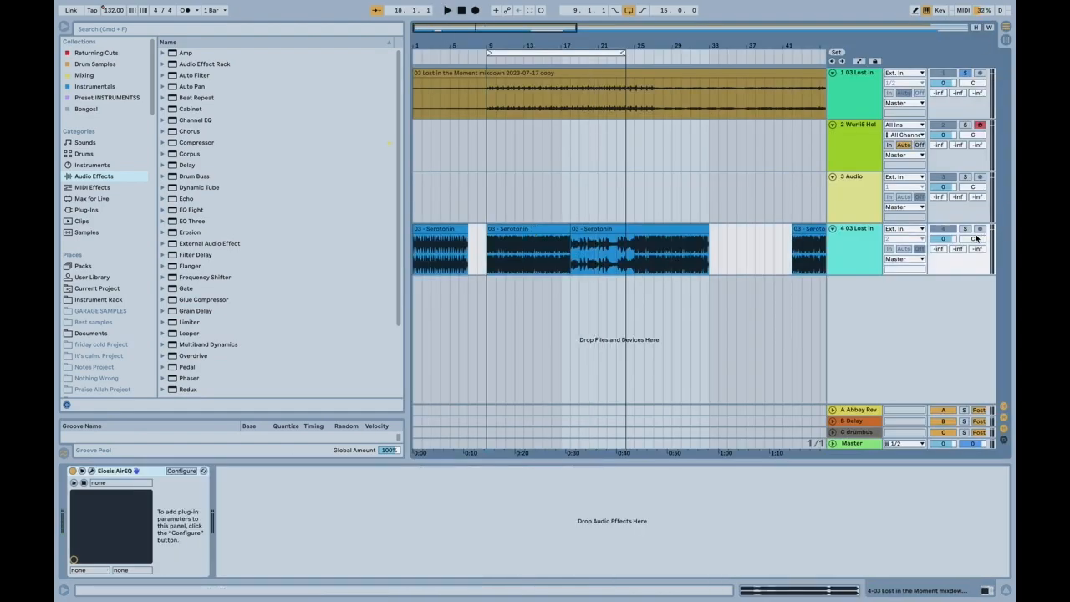
key(space)
click(964, 73)
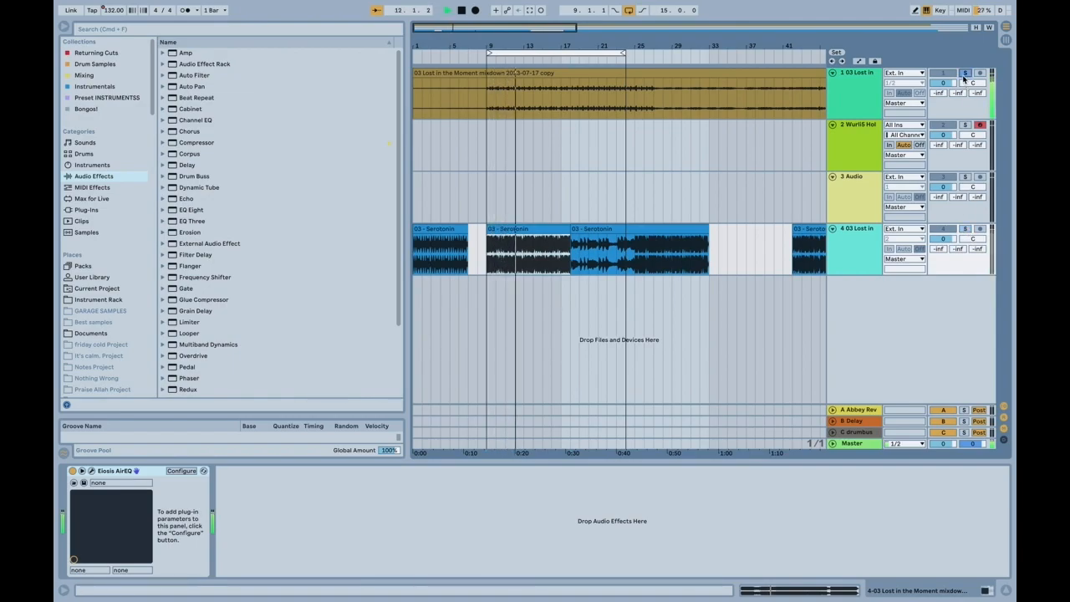
Show the mixdown track's effect rack and fold Multipass and the first AirEQ
click(861, 89)
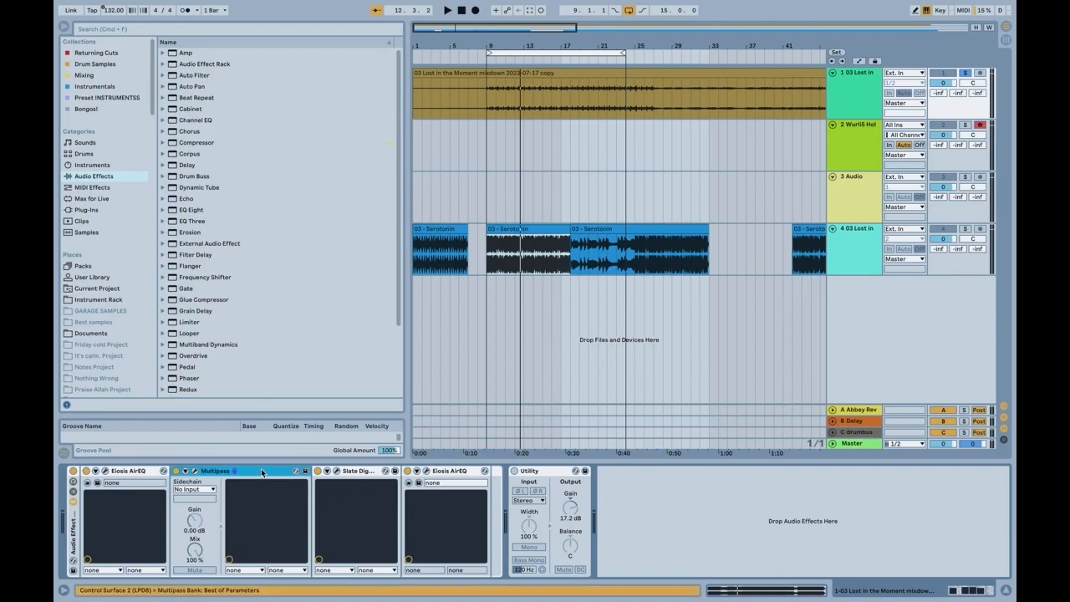
double_click(209, 470)
double_click(127, 472)
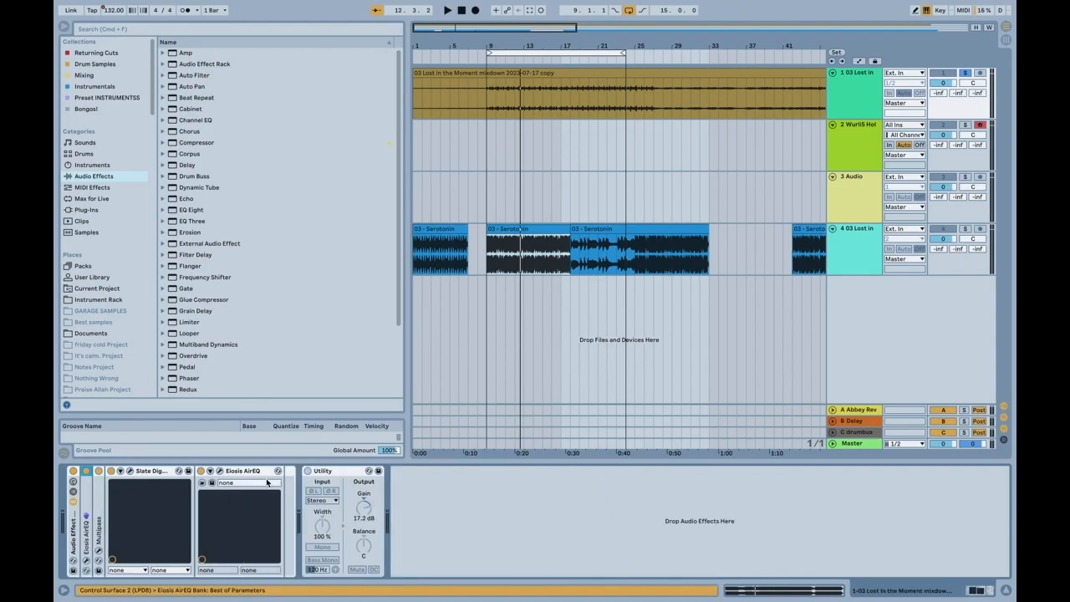
Insert Slate Digital's Virtual Mix Rack between Multipass and FG-X in the mixdown track's effect rack
click(93, 198)
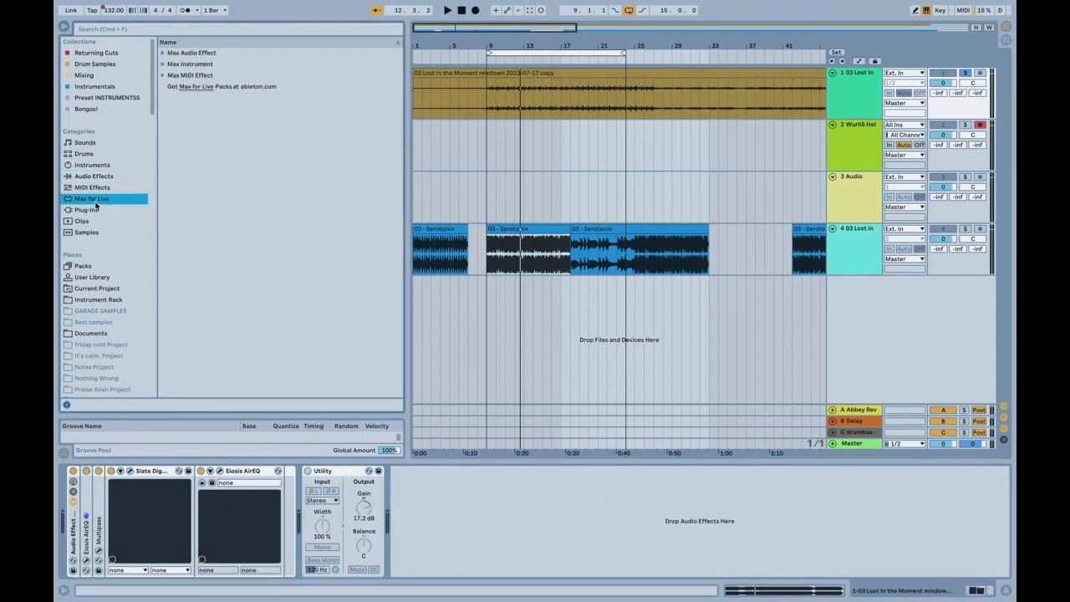
click(94, 209)
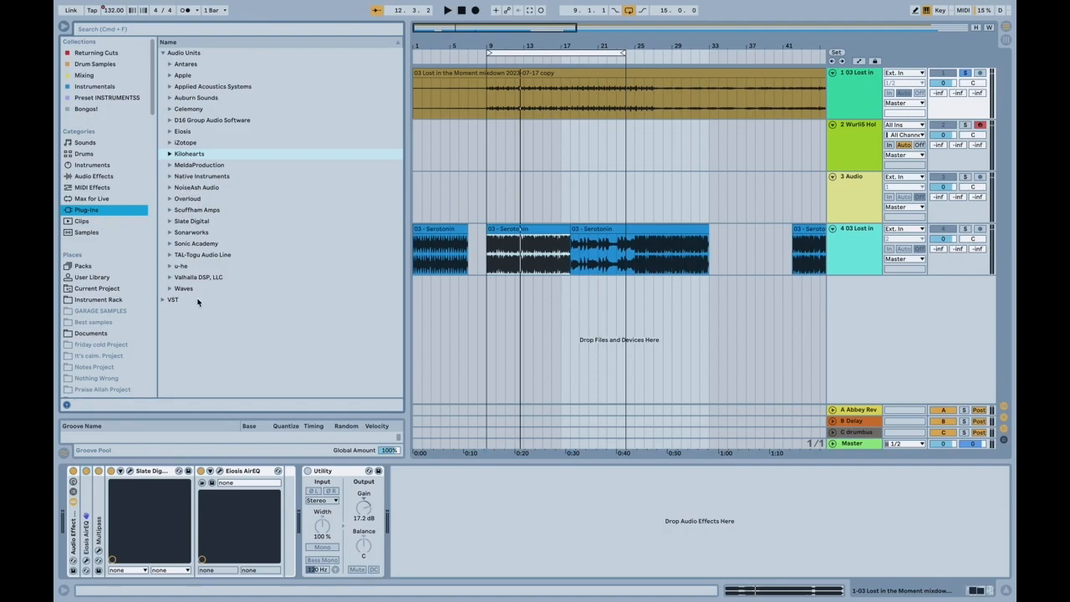
click(170, 221)
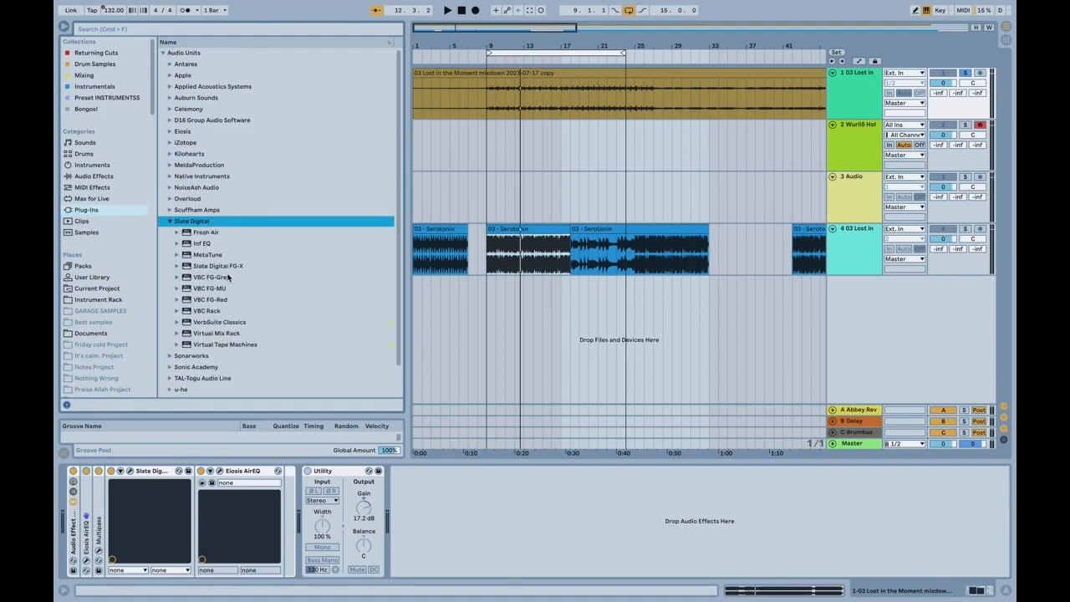
click(225, 336)
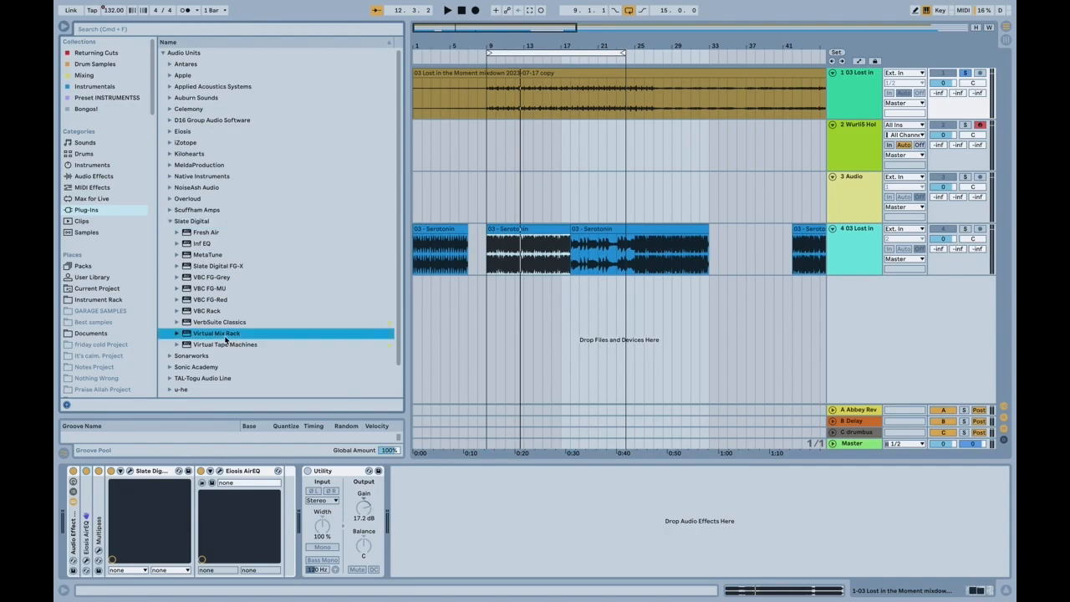
drag(222, 357, 107, 516)
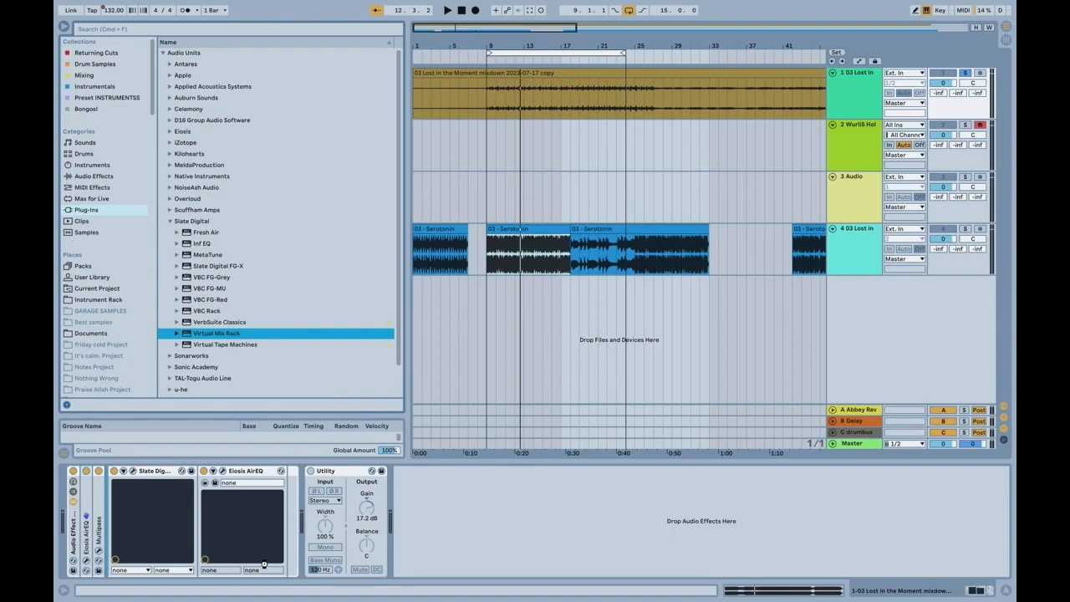
drag(264, 564, 265, 569)
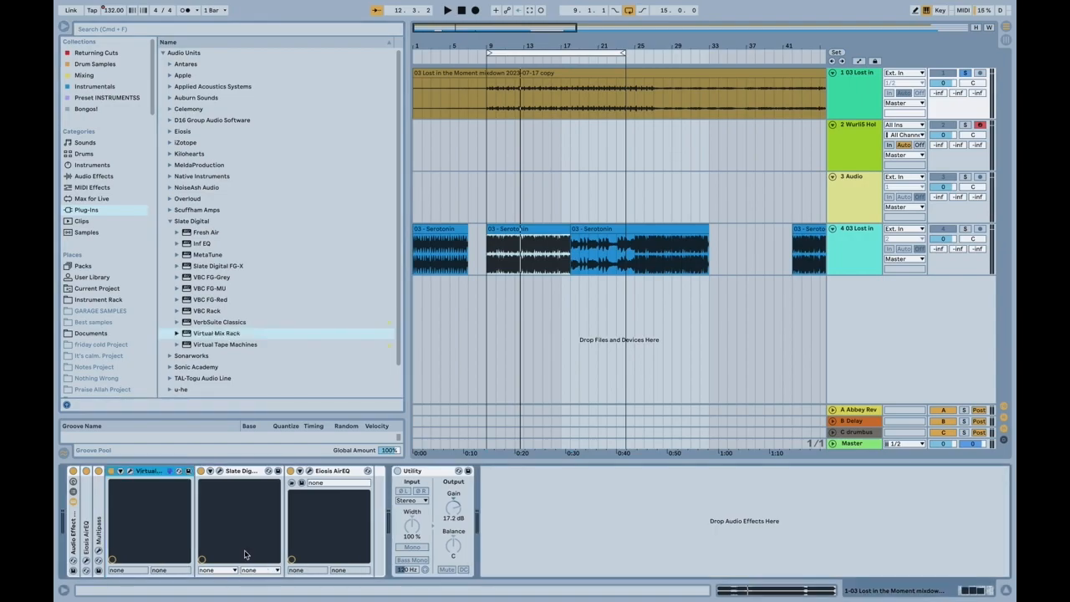
Load London with CS-Lift ahead of it in Virtual Mix Rack, and set CS-Lift's High Lift to 0.82
click(131, 473)
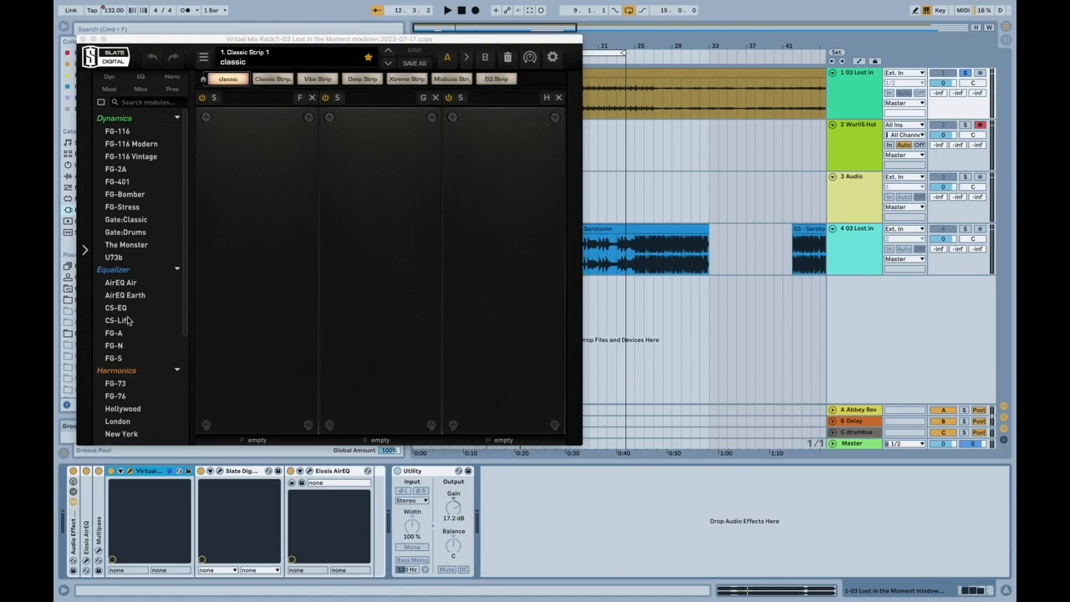
scroll(127, 316, down, 4)
drag(121, 352, 254, 242)
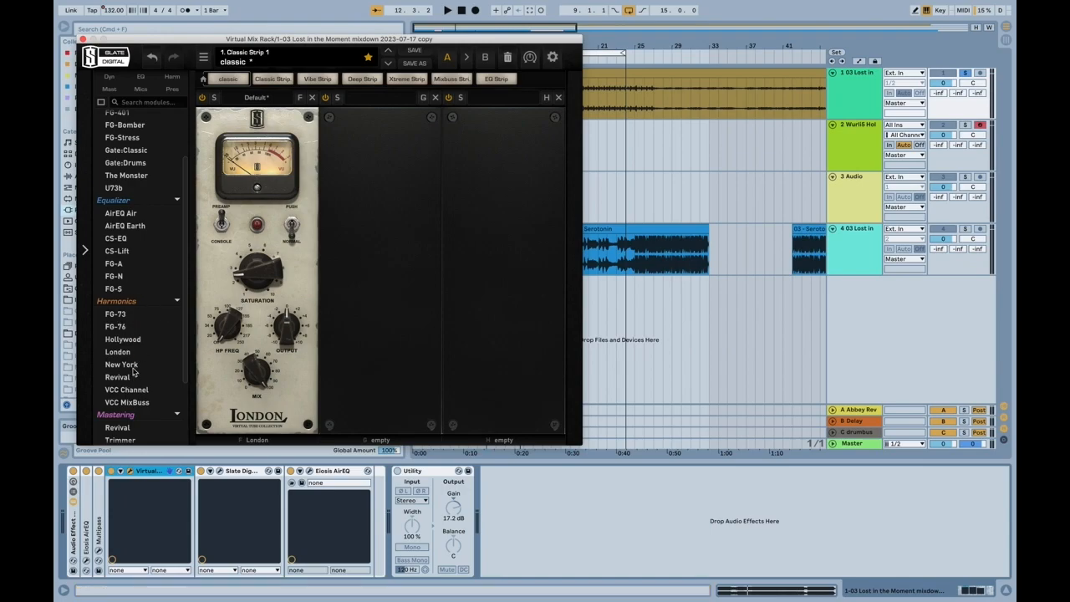
drag(114, 247, 250, 251)
mouse_move(242, 290)
mouse_down()
mouse_move(142, 224)
mouse_move(242, 273)
mouse_up()
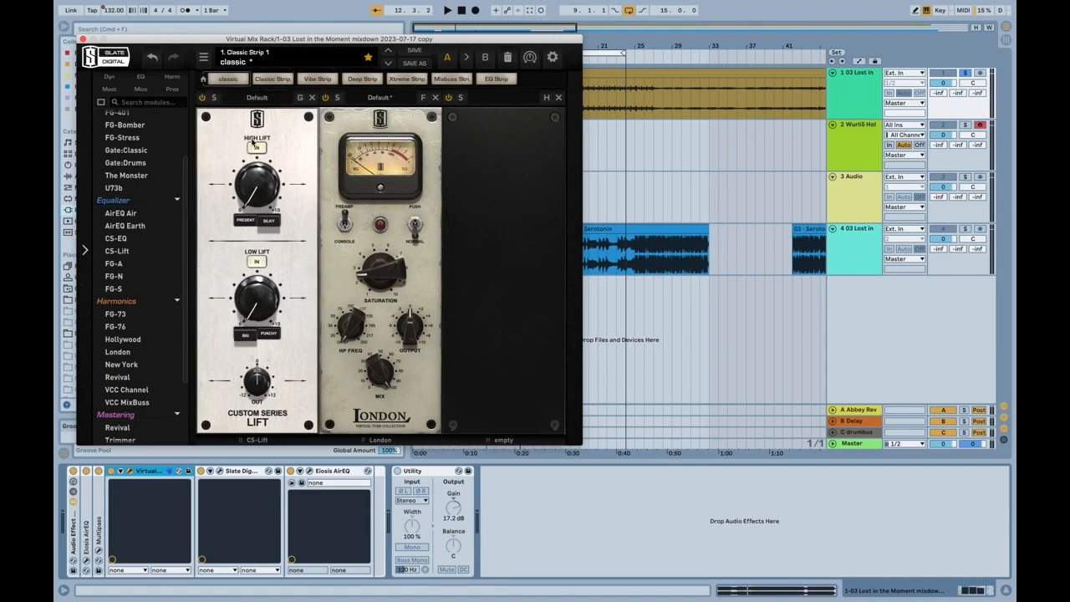
drag(265, 171, 259, 172)
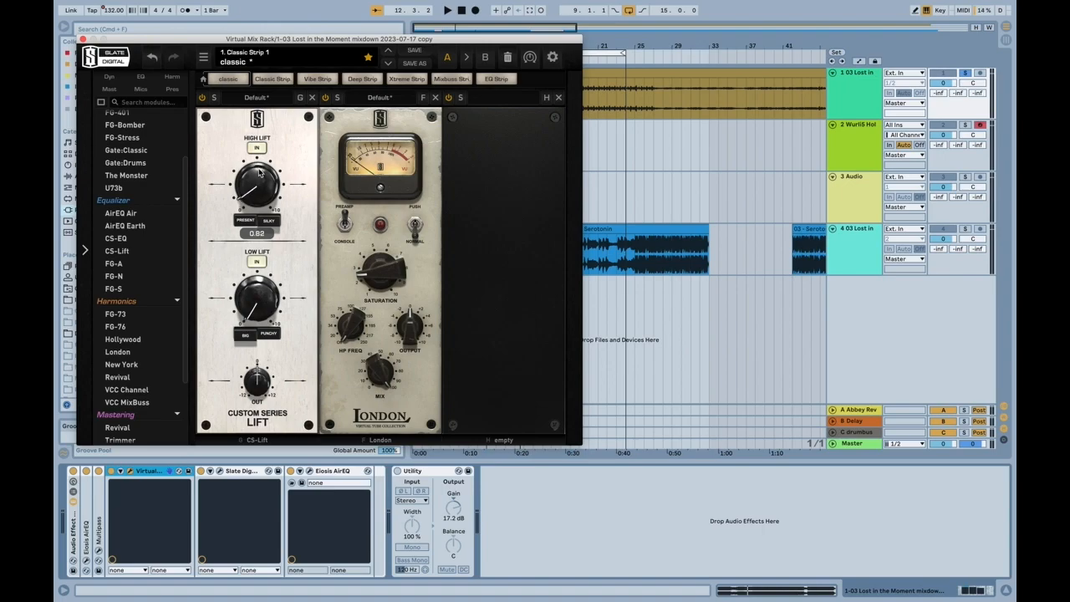
Play the mix, compare it with London bypassed, and set London's Saturation to 2.85
key(space)
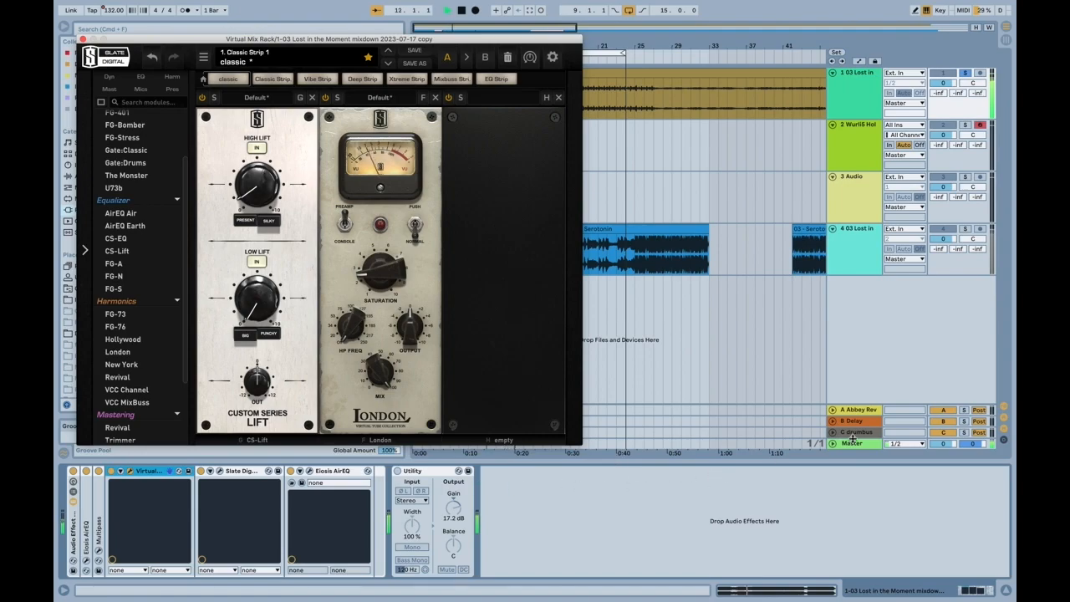
key(Tab)
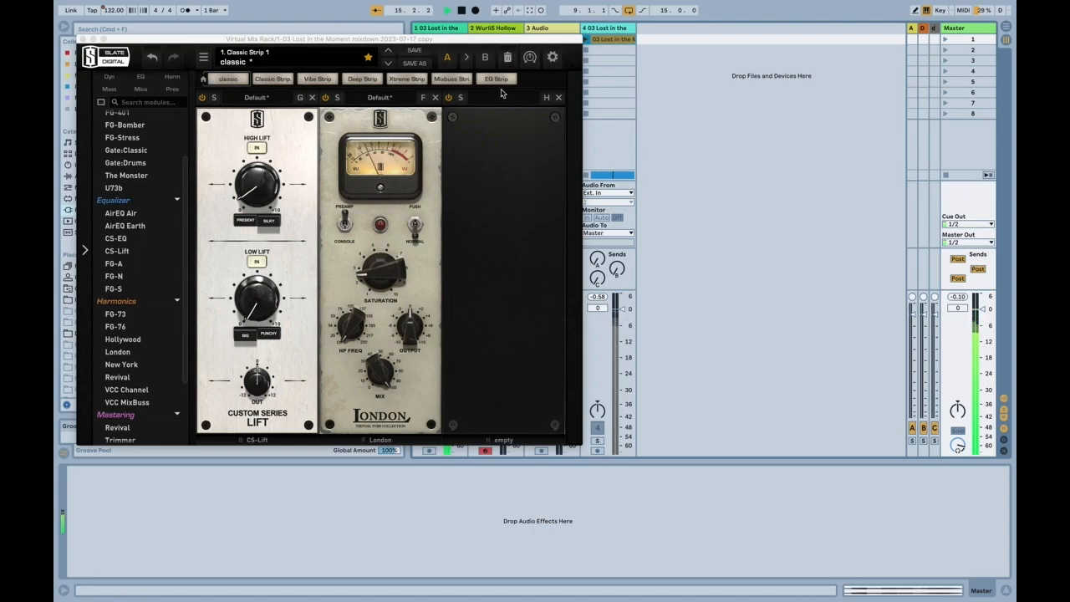
click(324, 99)
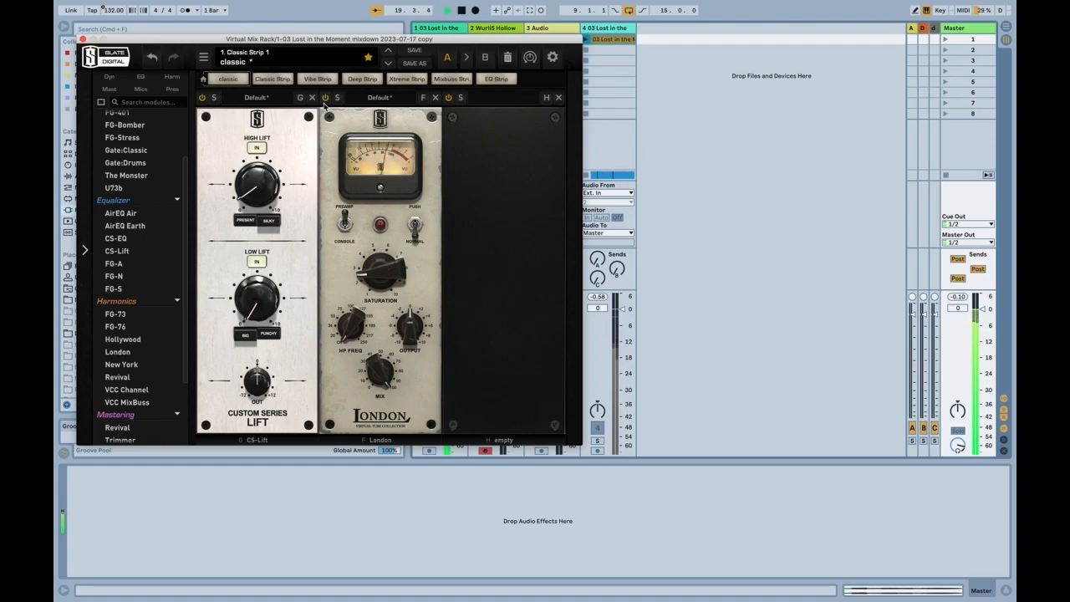
drag(374, 266, 357, 249)
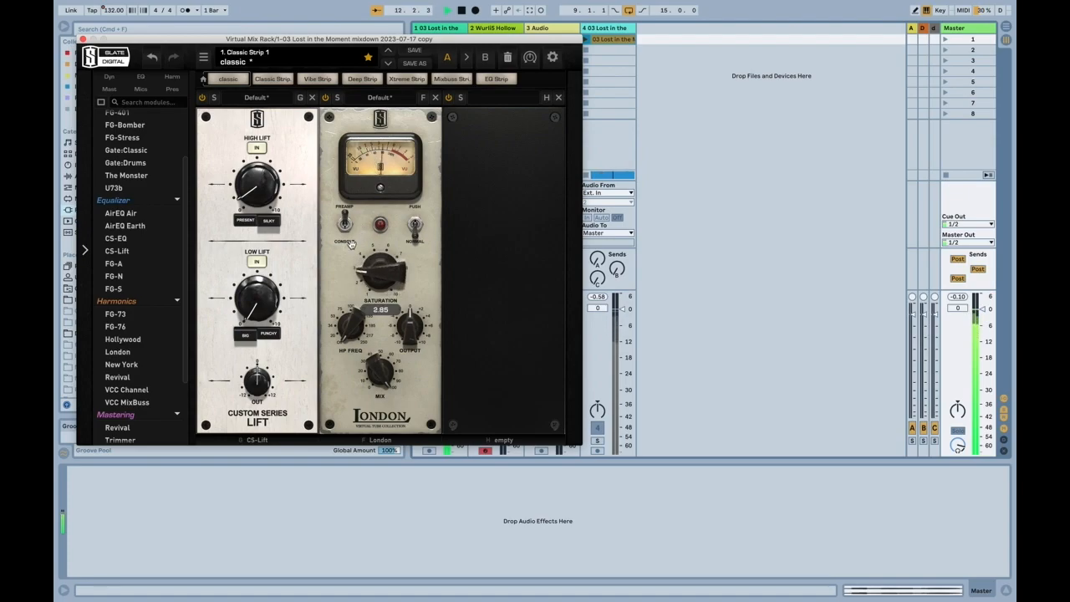
Audition CS-Lift's High Lift at 10.0, back it off to a low boost, and close Virtual Mix Rack
drag(267, 178, 280, 1)
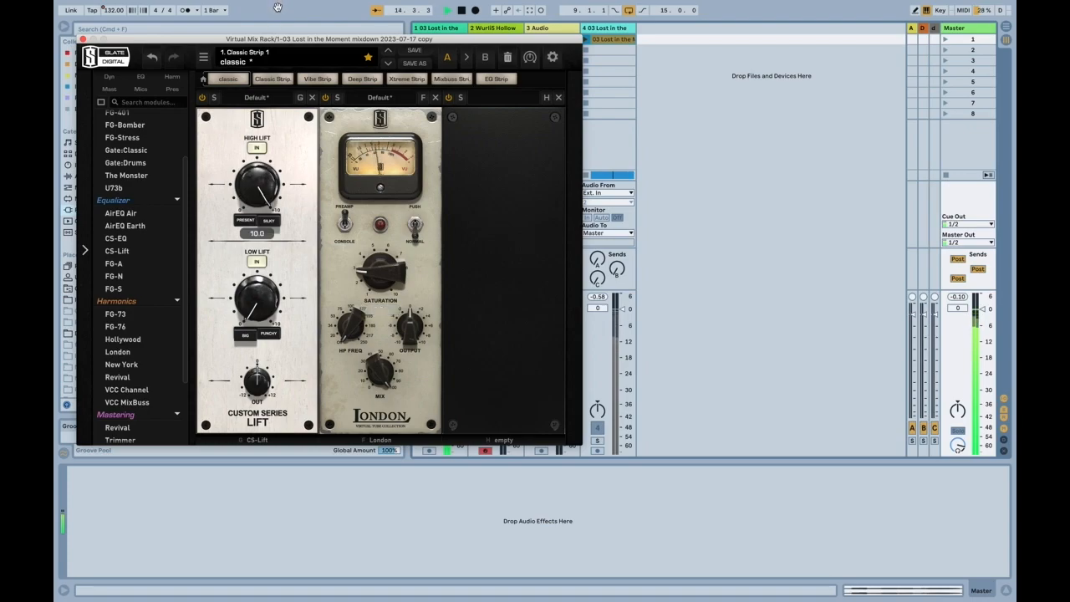
drag(268, 26, 246, 125)
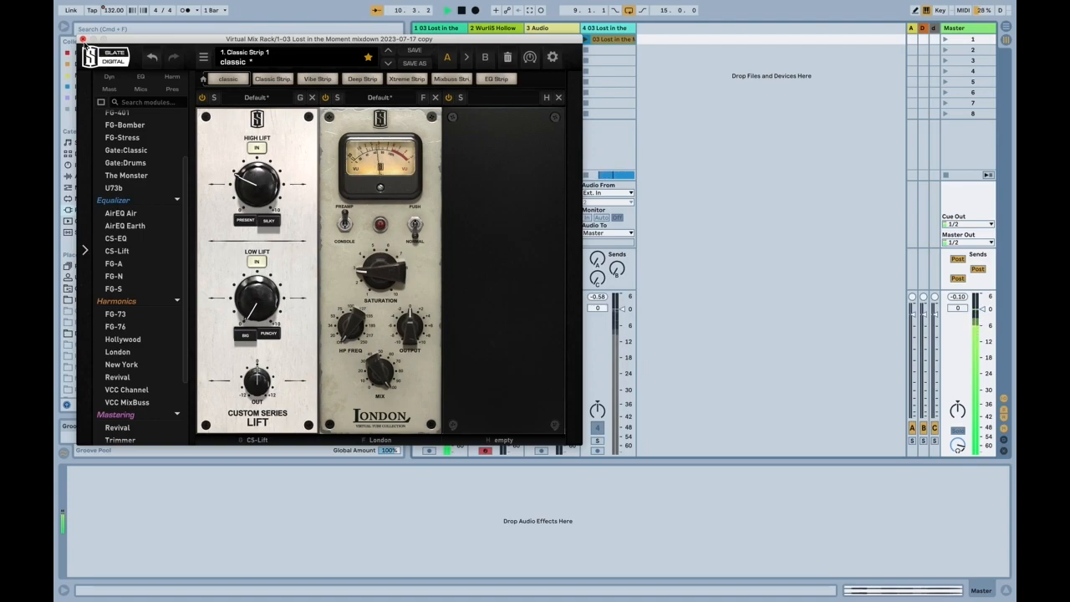
click(82, 39)
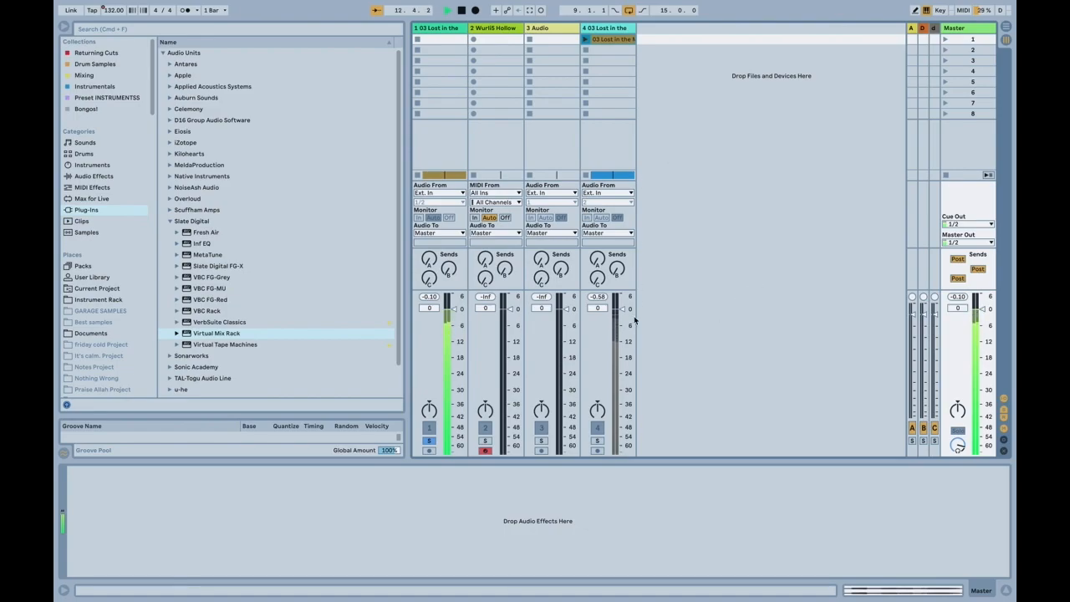
Solo the Serotonin reference and switch back to the mixdown to compare their sound and level
click(596, 440)
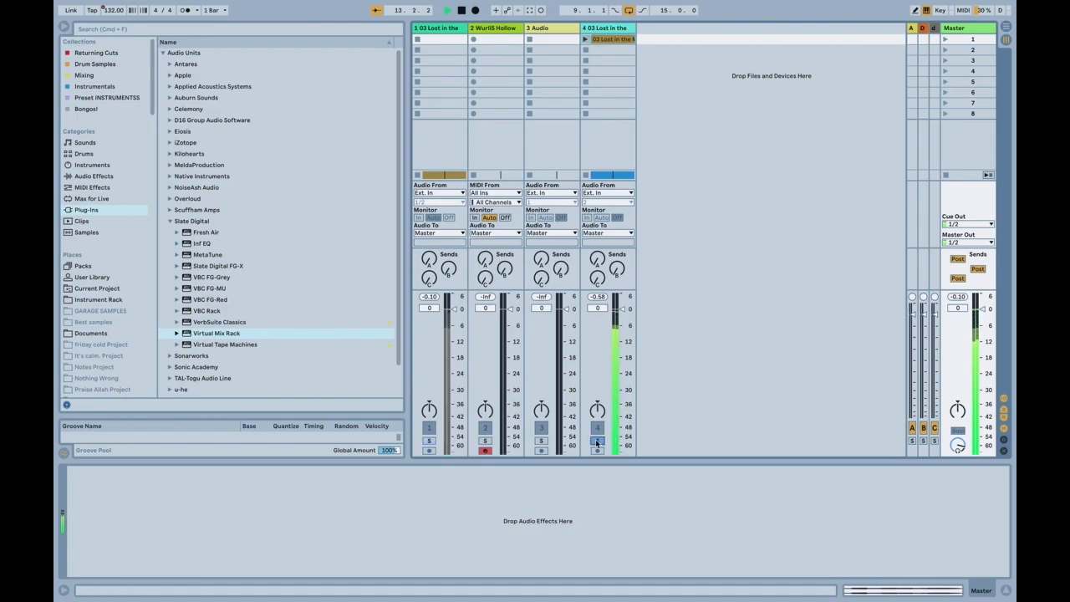
click(429, 441)
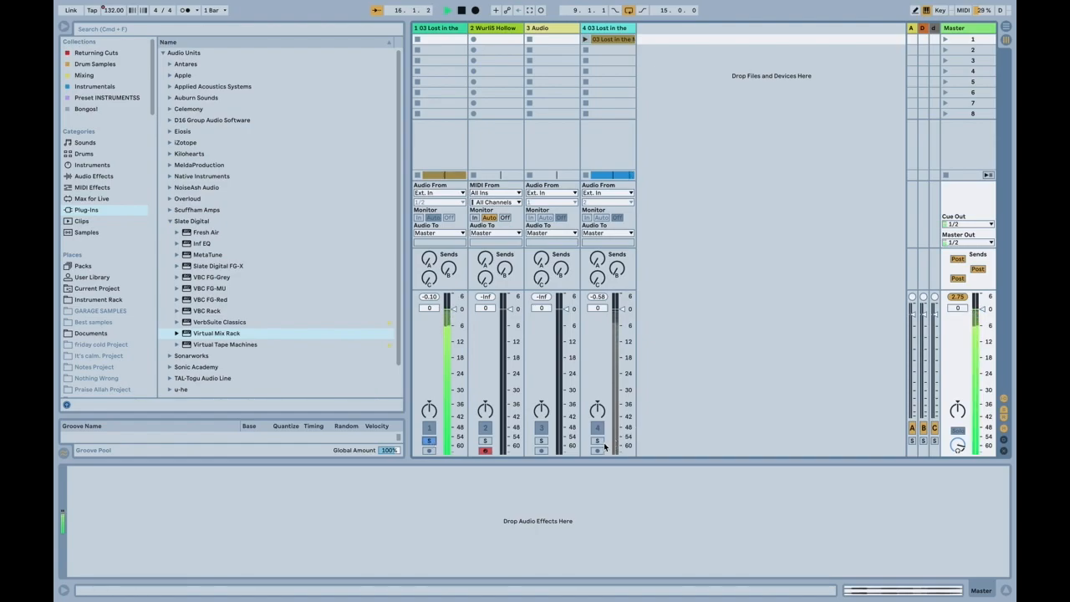
key(space)
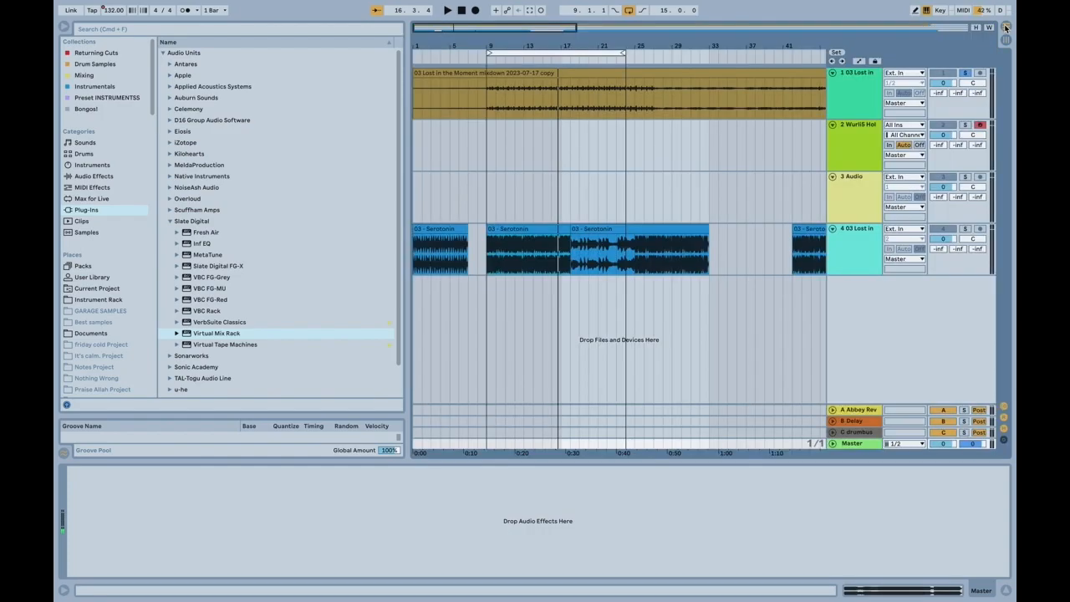
Play the mixdown in the arrangement from bar 9 and compare it with the soloed Serotonin track
key(Tab)
click(515, 239)
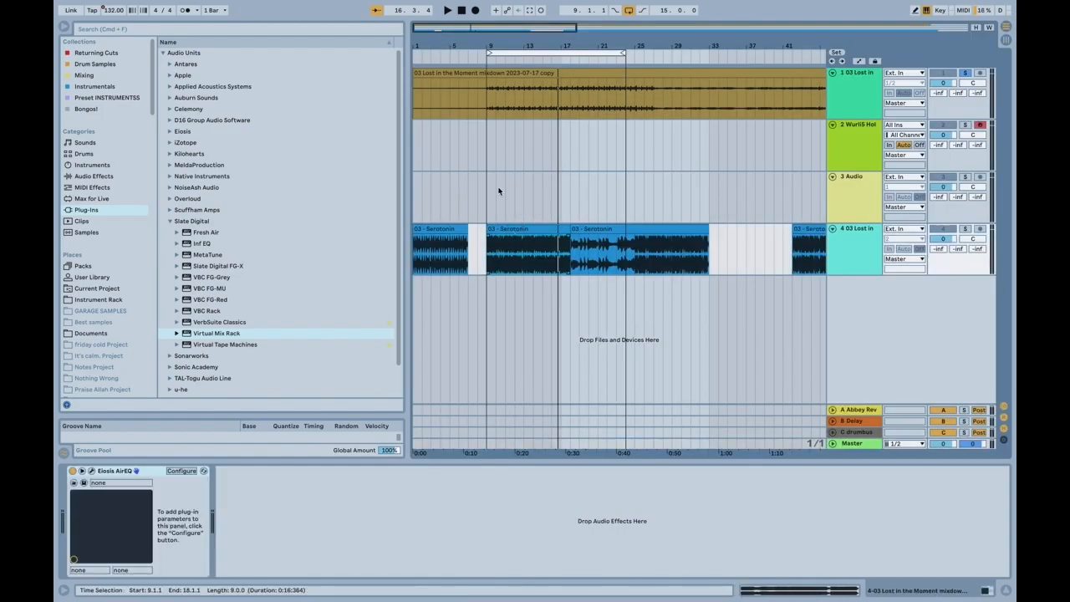
click(487, 109)
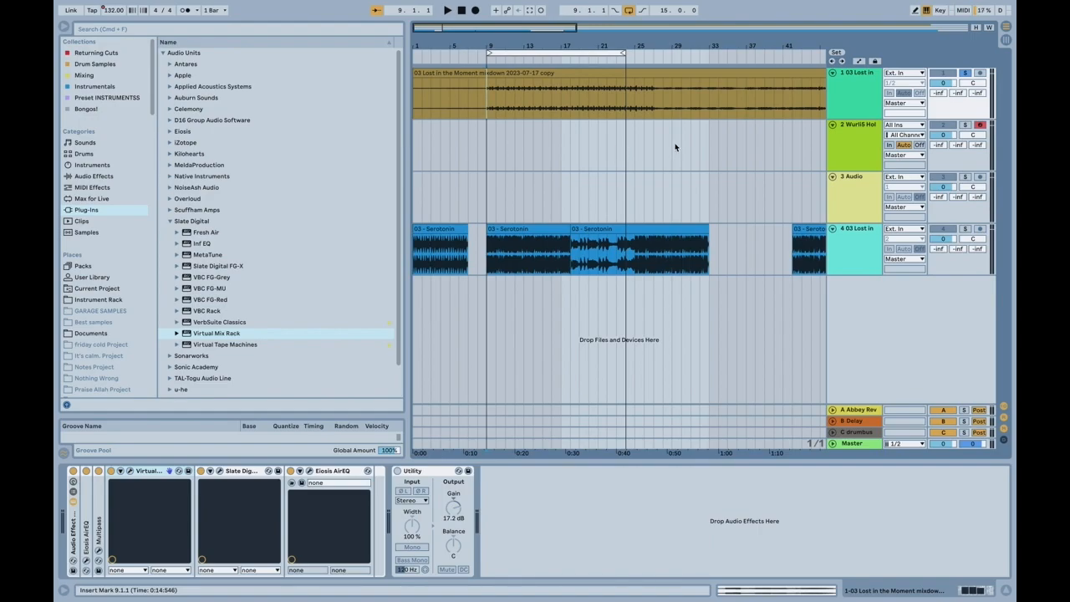
key(space)
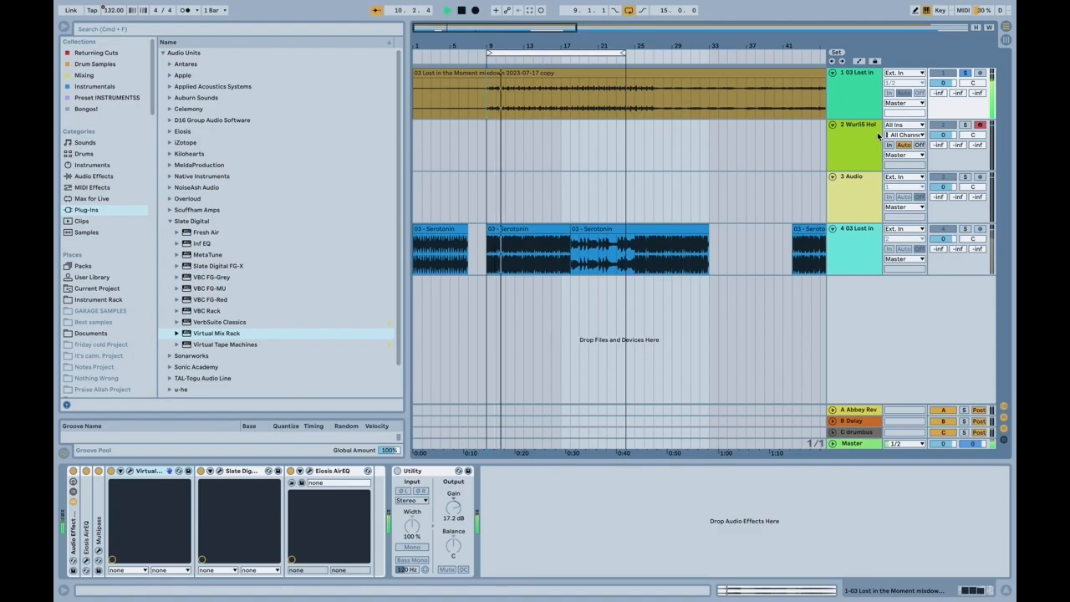
click(972, 241)
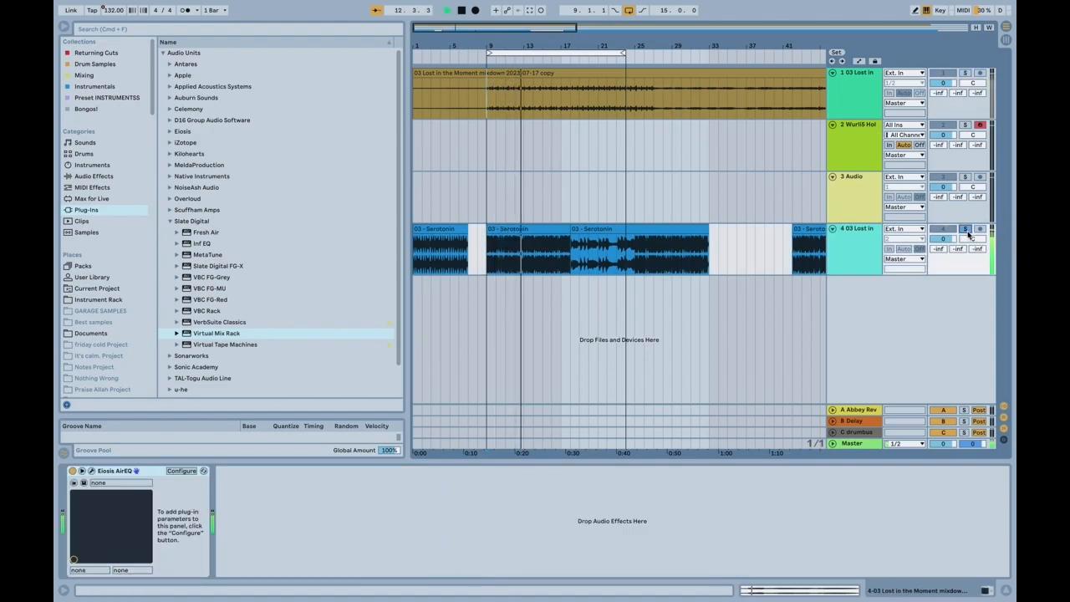
Solo the Lost in the Moment mixdown track and deactivate the Serotonin clips between bars 3 and 37
click(965, 72)
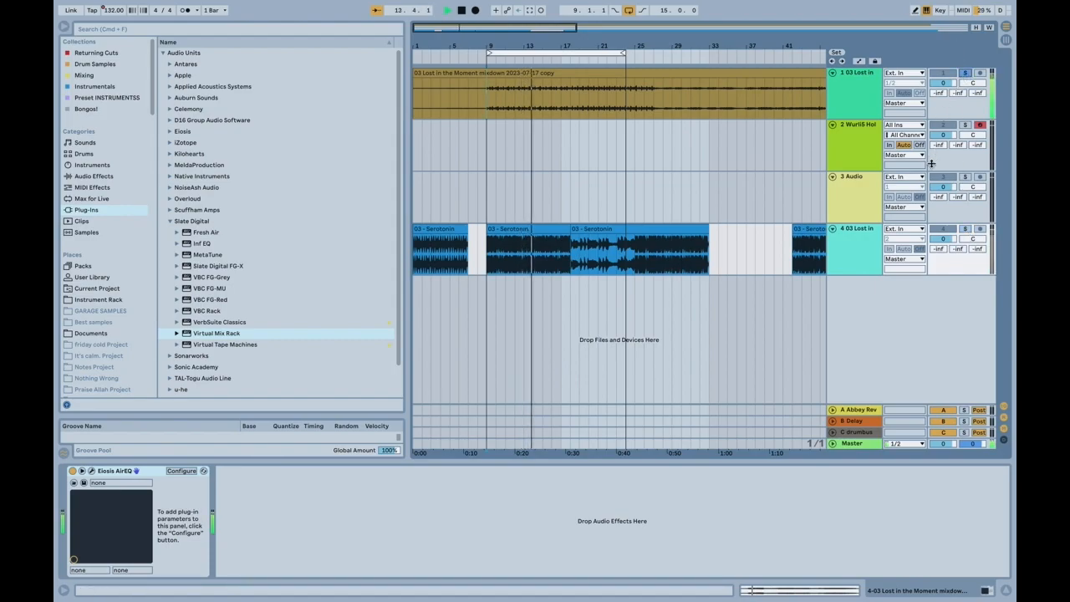
drag(746, 243, 433, 243)
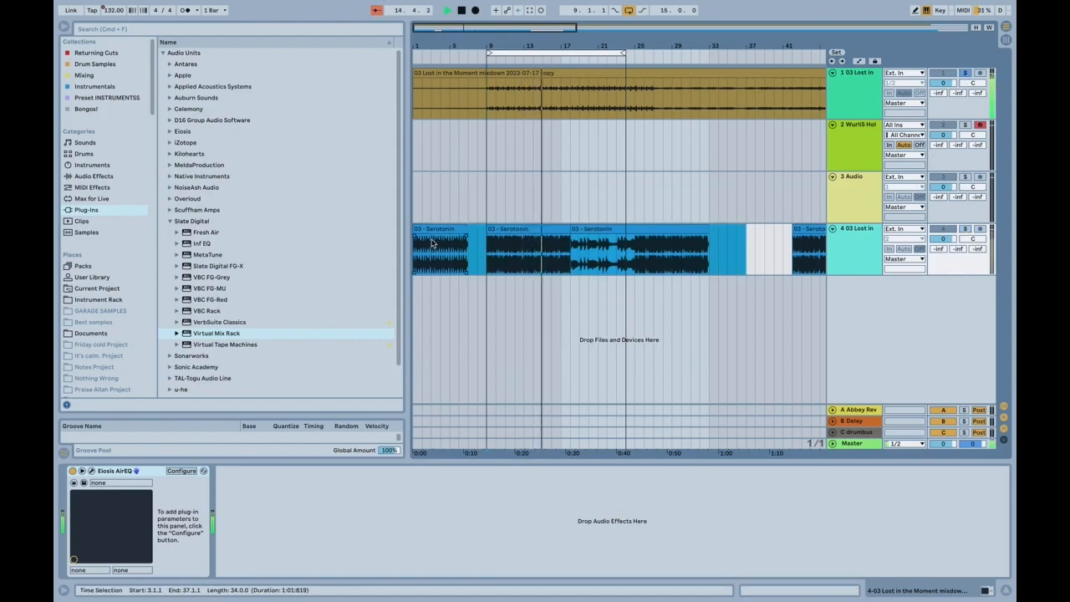
key(0)
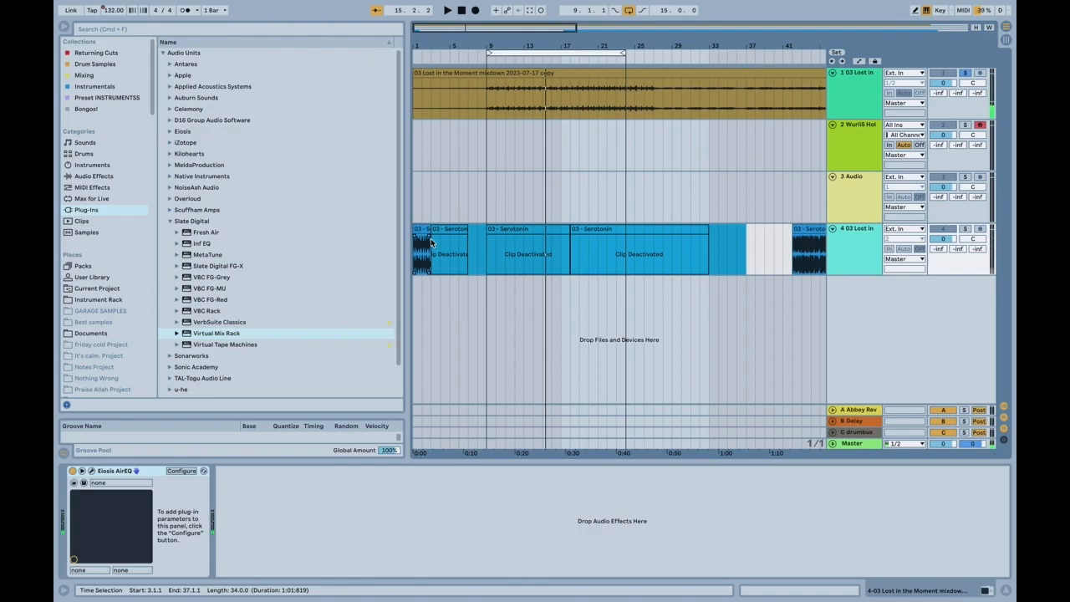
Extend the arrangement loop to a length of 144 bars and play the mixdown from bar 45
scroll(622, 204, down, 3)
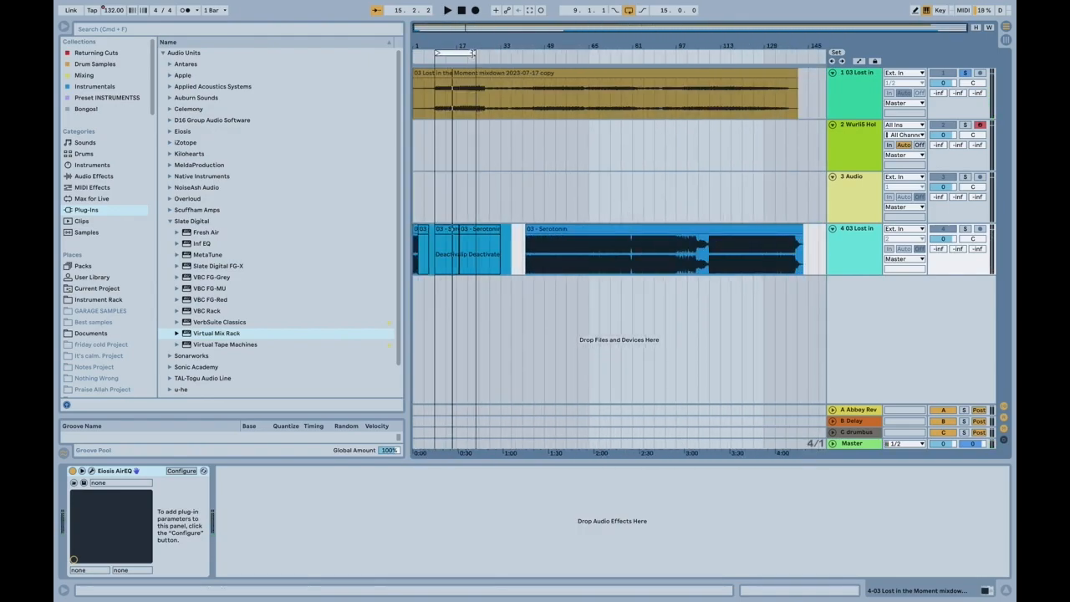
click(554, 107)
click(533, 101)
key(space)
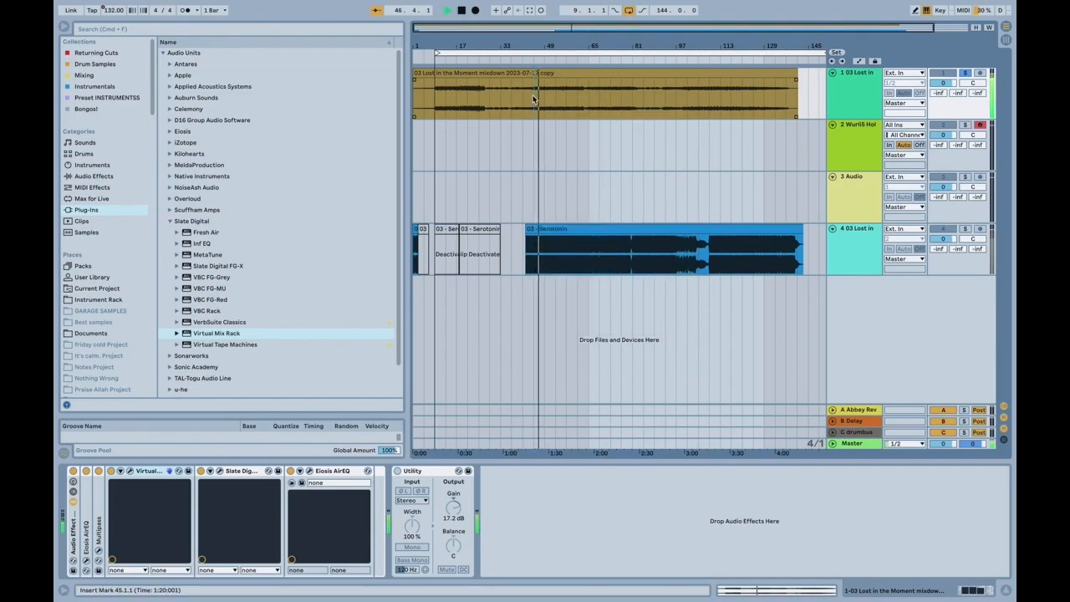
Check the mixdown's level in the Session View mixer, return to the arrangement and stop playback
key(Tab)
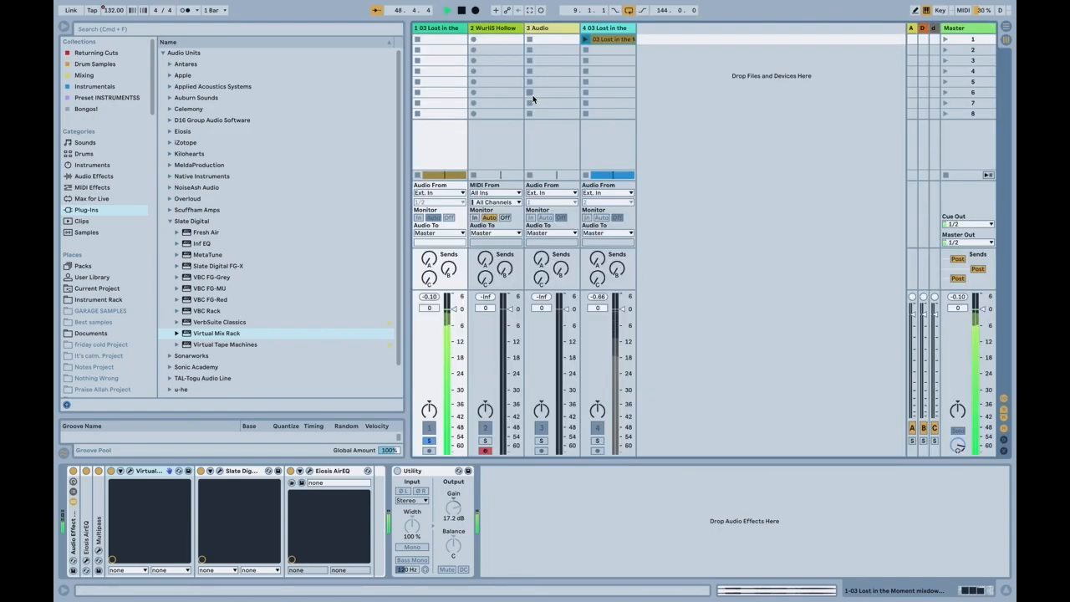
key(Tab)
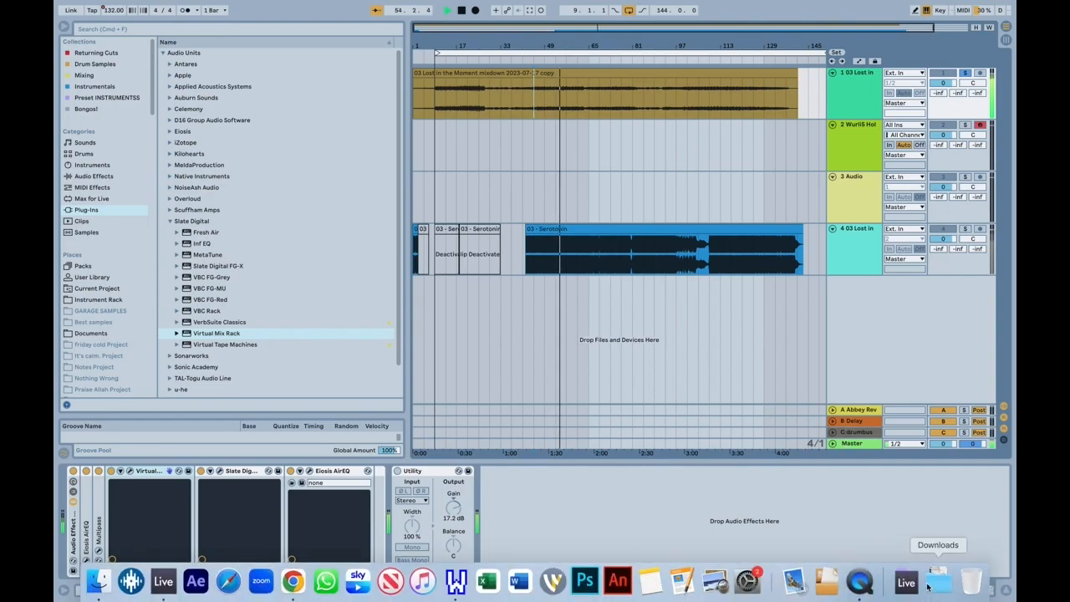
key(space)
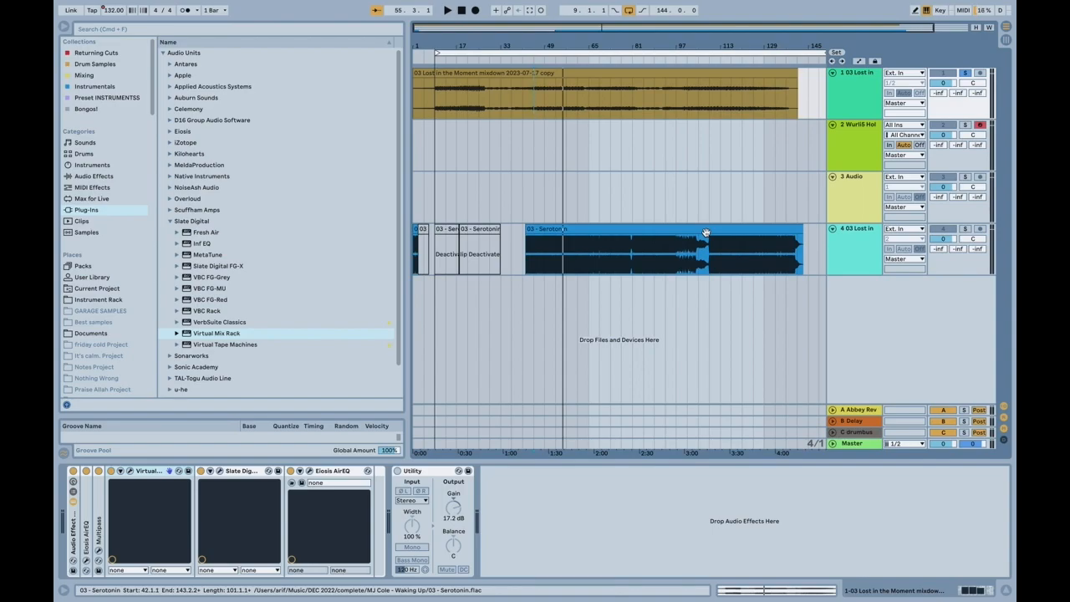
Audition the soloed mixdown from bar 45 and again from bar 57 to hear the master in later sections
click(534, 107)
key(space)
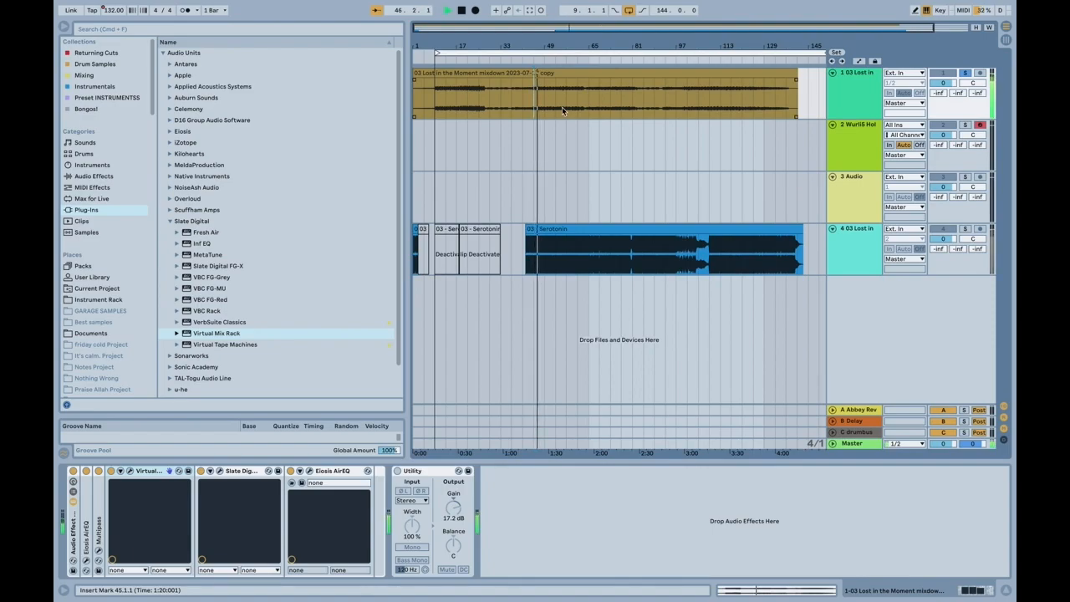
key(XF86AudioRaiseVolume)
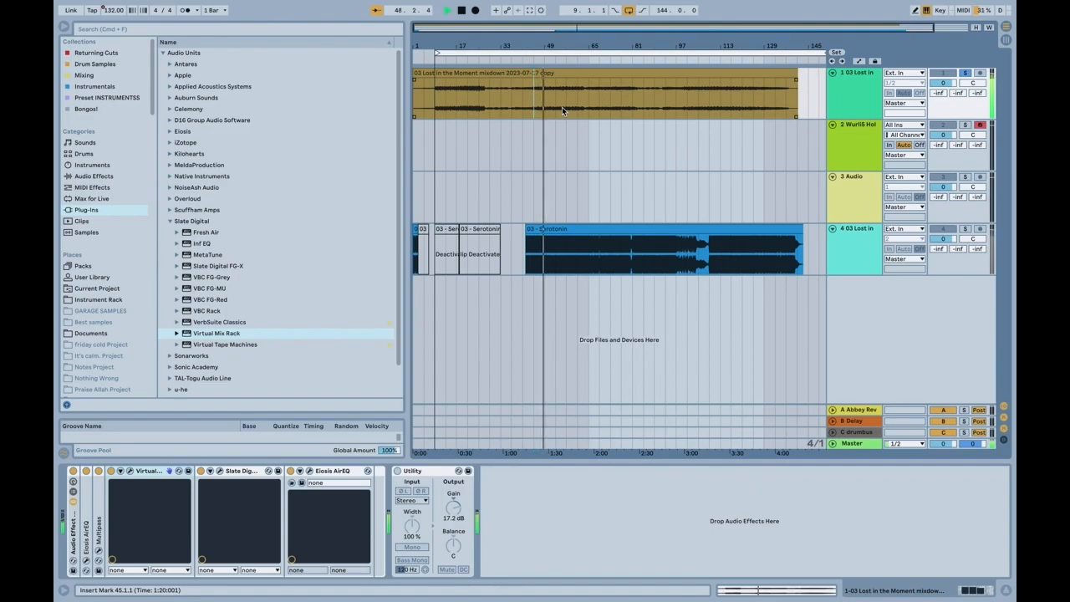
key(space)
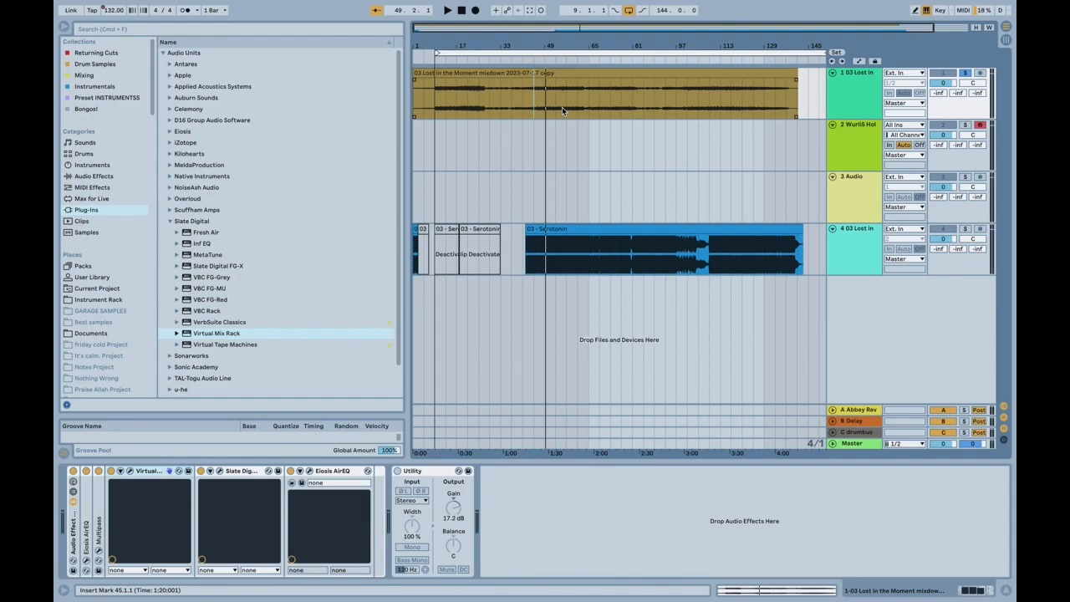
key(space)
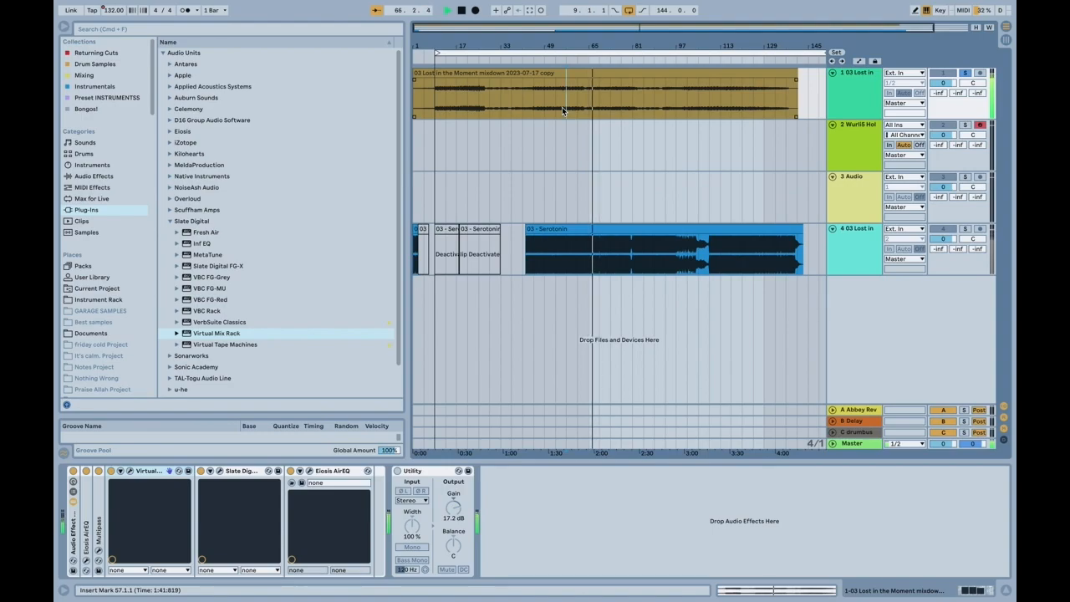
key(space)
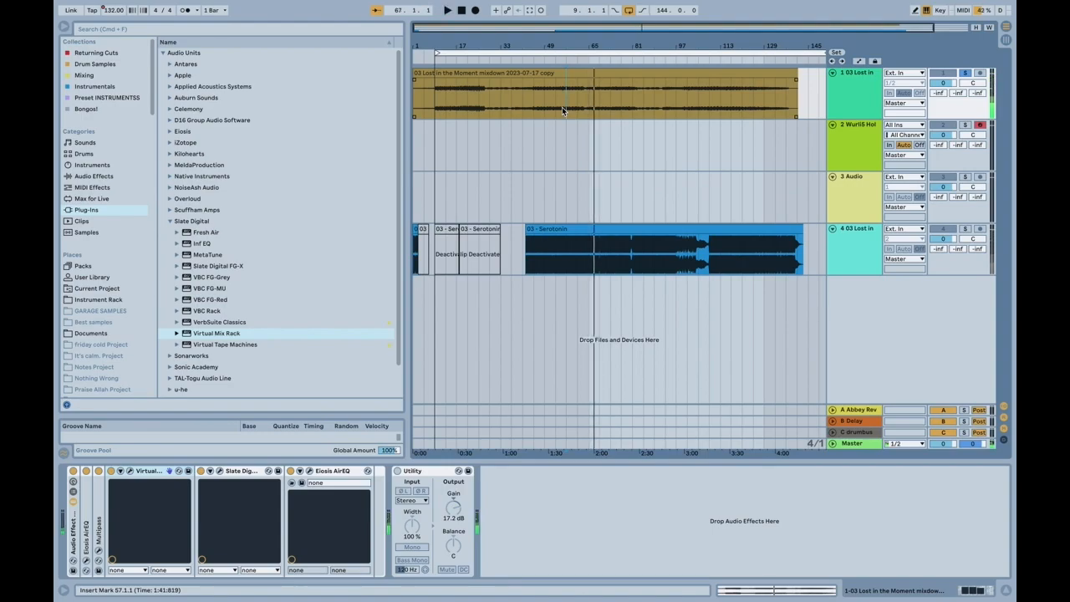